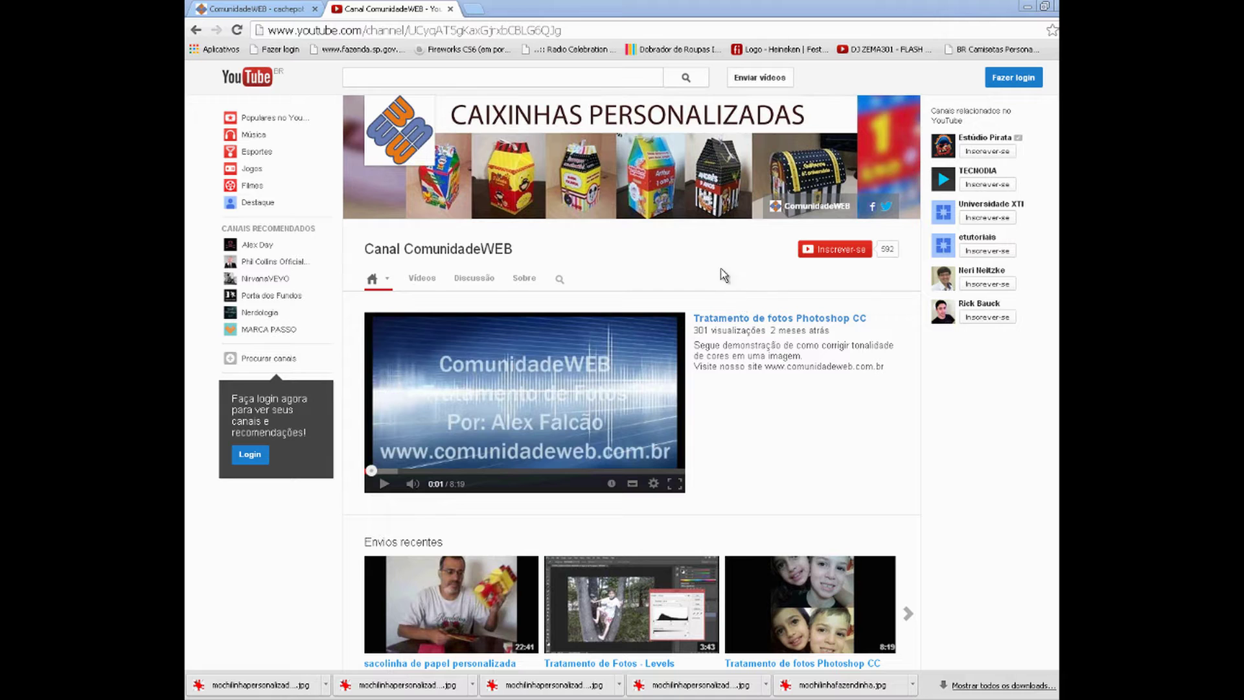
Step: Switch to CorelDRAW and inspect the objects of the finished bag artwork on page 2, including the large hen
{"action": "left_click", "coordinate": [256, 9]}
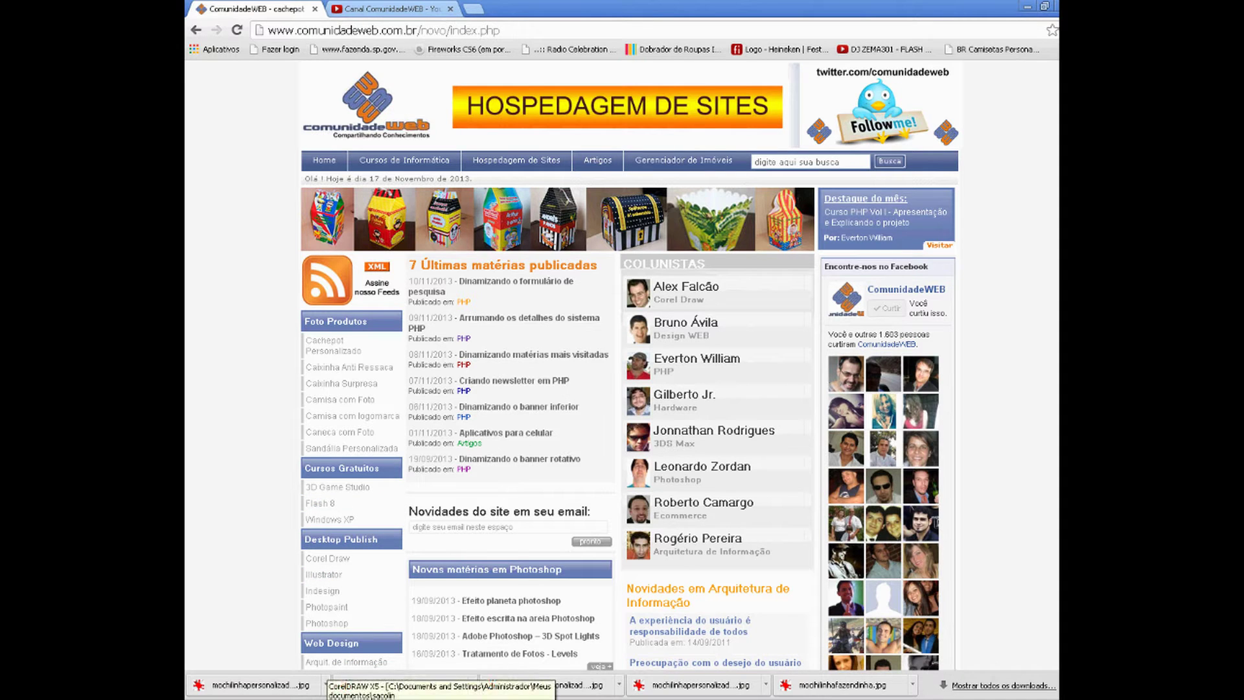
{"action": "left_click", "coordinate": [330, 696]}
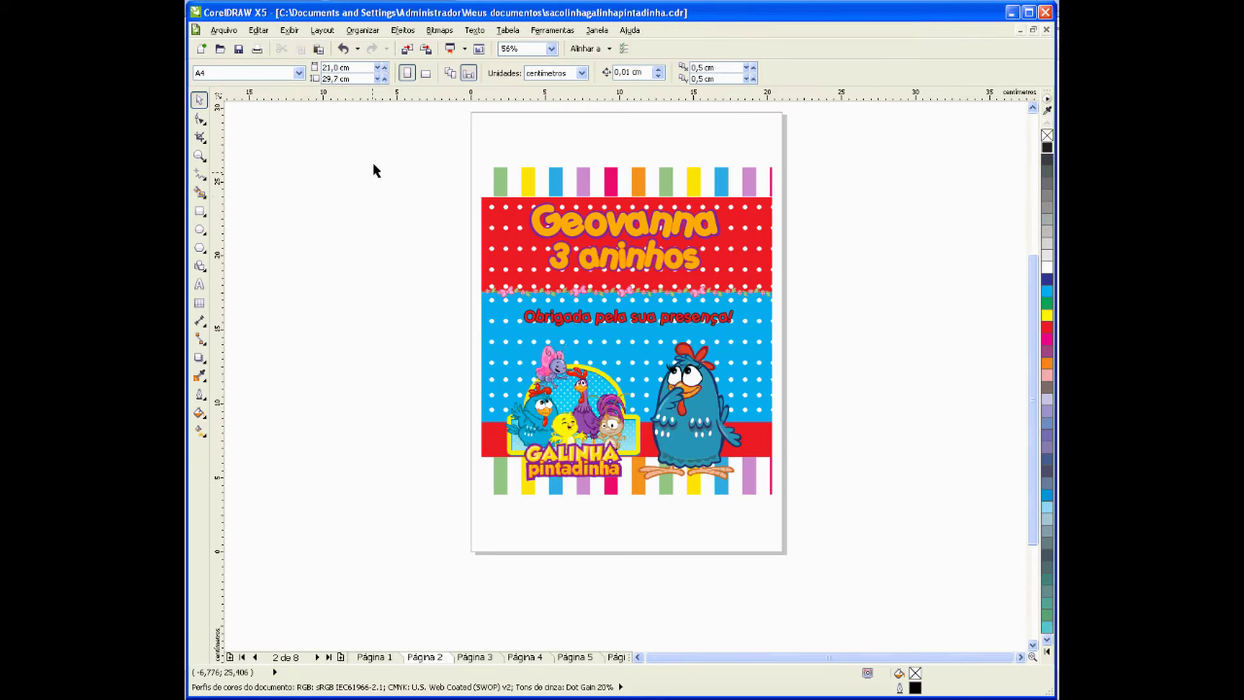
{"action": "left_click_drag", "start_coordinate": [425, 176], "coordinate": [833, 519]}
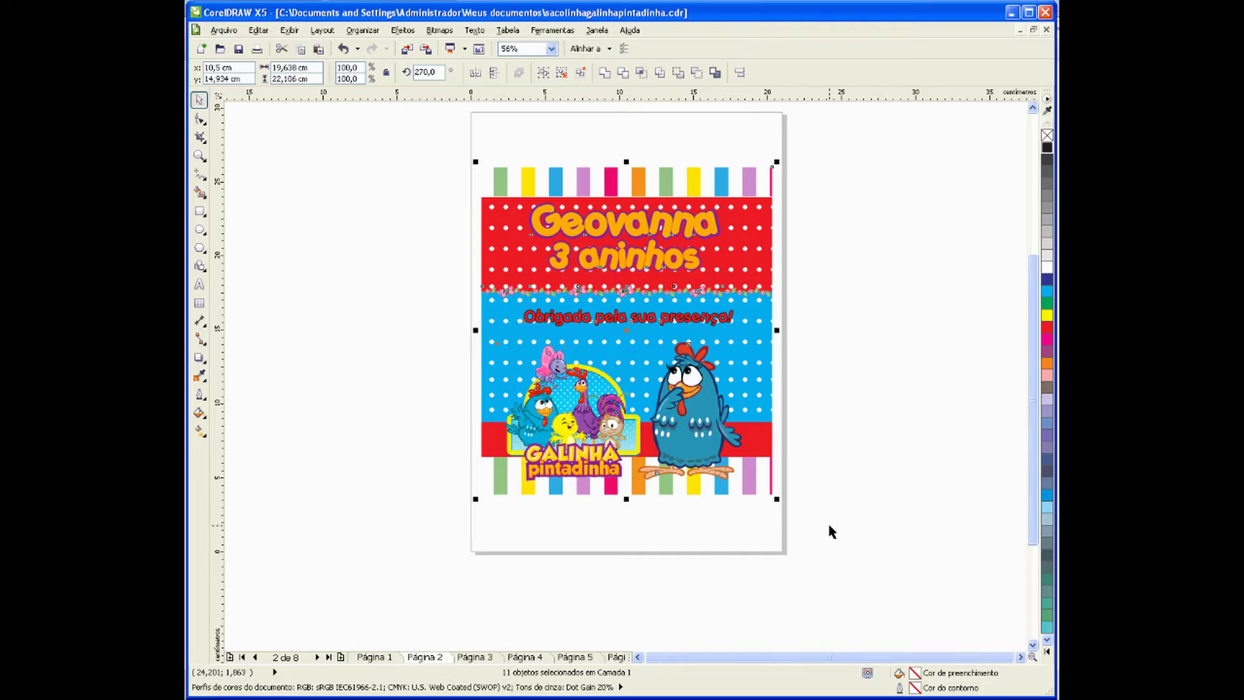
{"action": "left_click", "coordinate": [867, 491]}
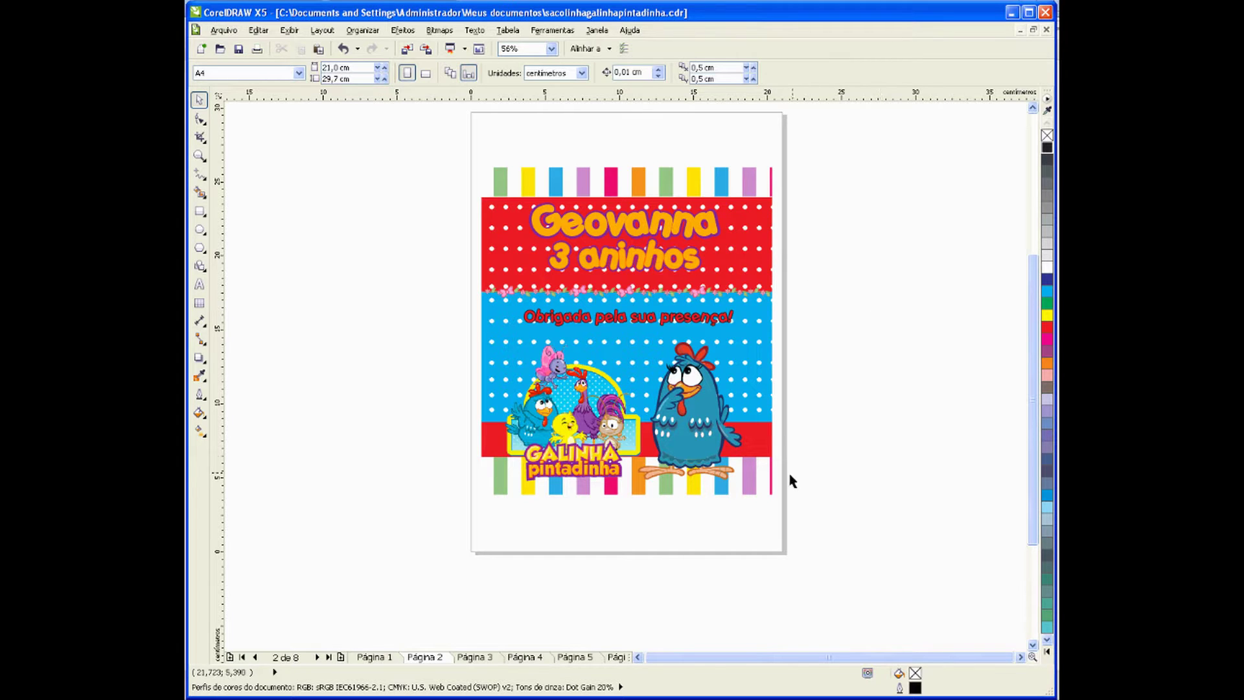
{"action": "left_click", "coordinate": [701, 435]}
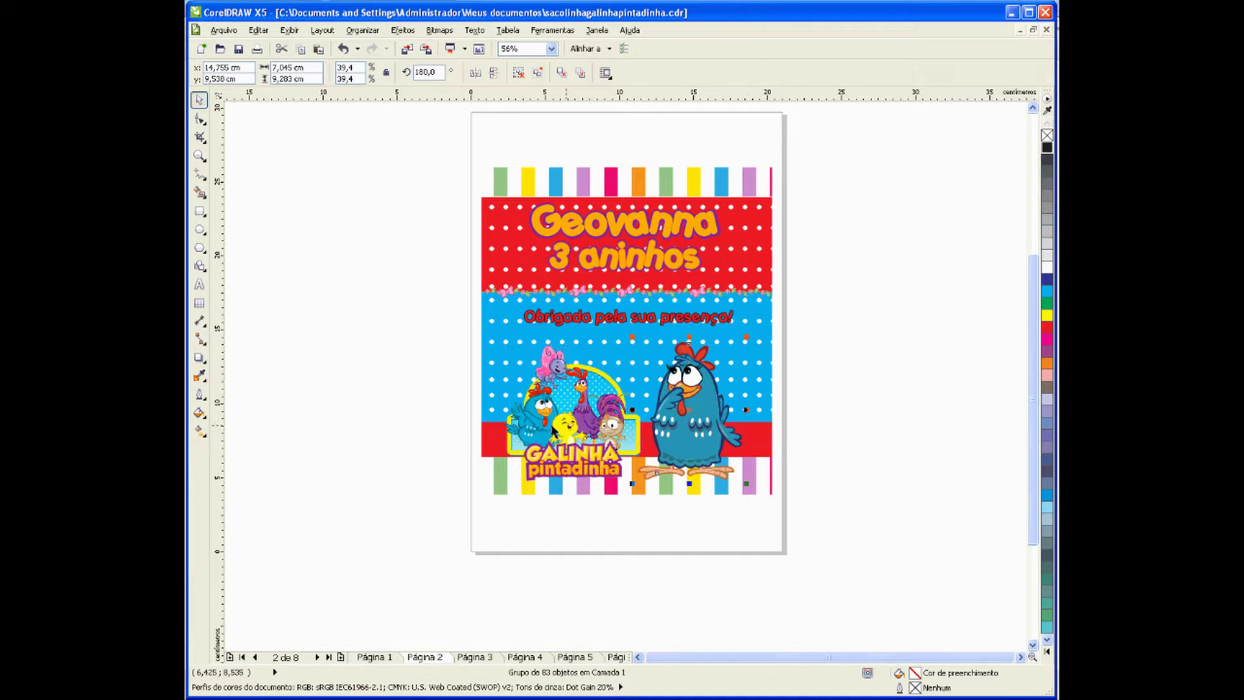
{"action": "left_click", "coordinate": [382, 422]}
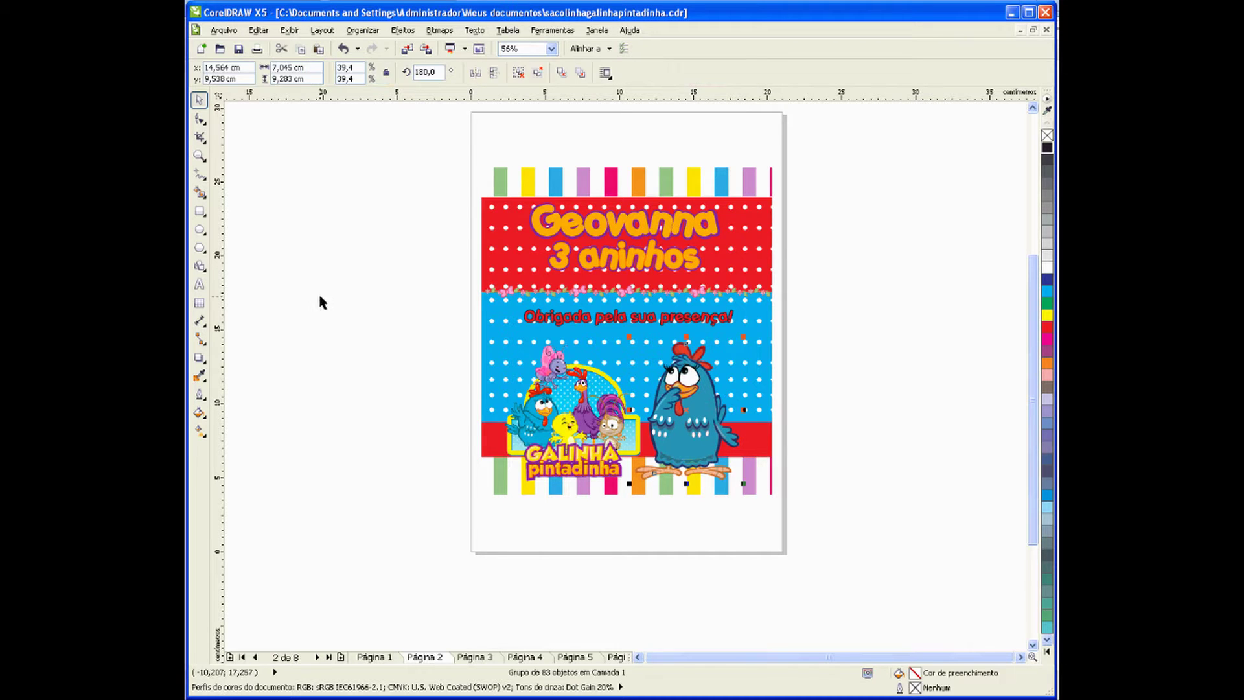
Step: Examine the large hen's face up close, followed by the complete bag artwork on page 2
{"action": "left_click", "coordinate": [198, 155]}
{"action": "left_click_drag", "start_coordinate": [644, 346], "coordinate": [719, 401]}
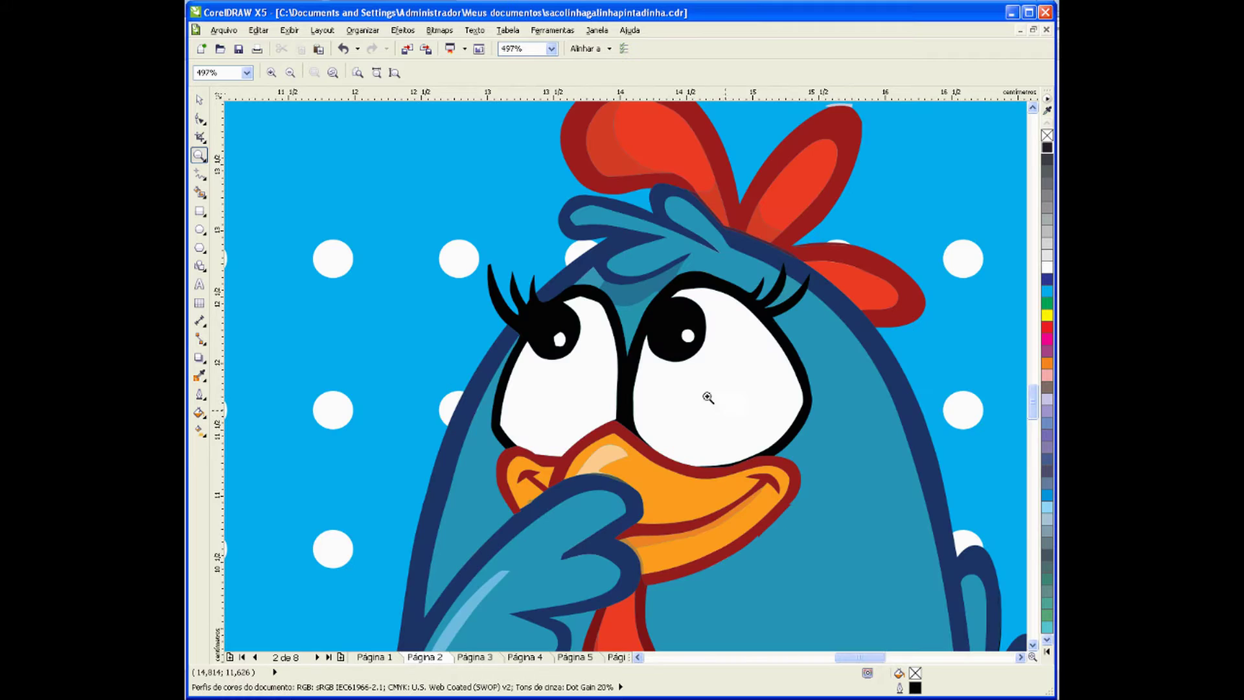
{"action": "left_click", "coordinate": [754, 437], "text": "shift"}
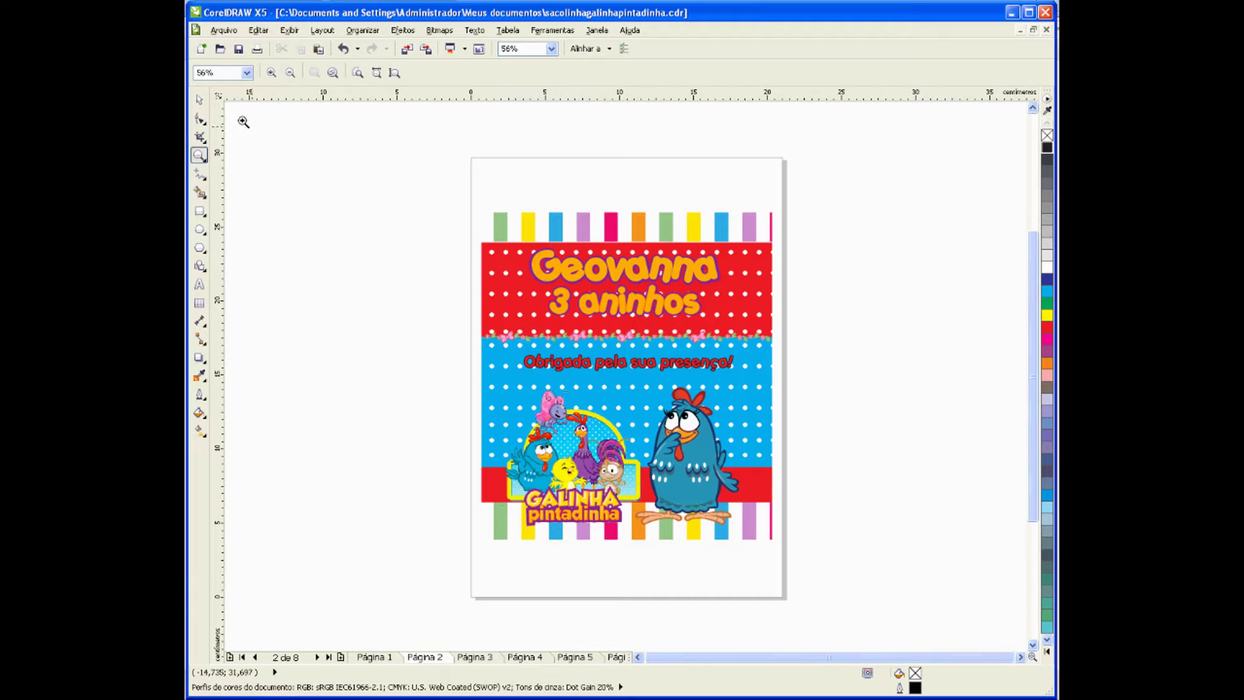
{"action": "left_click", "coordinate": [198, 99]}
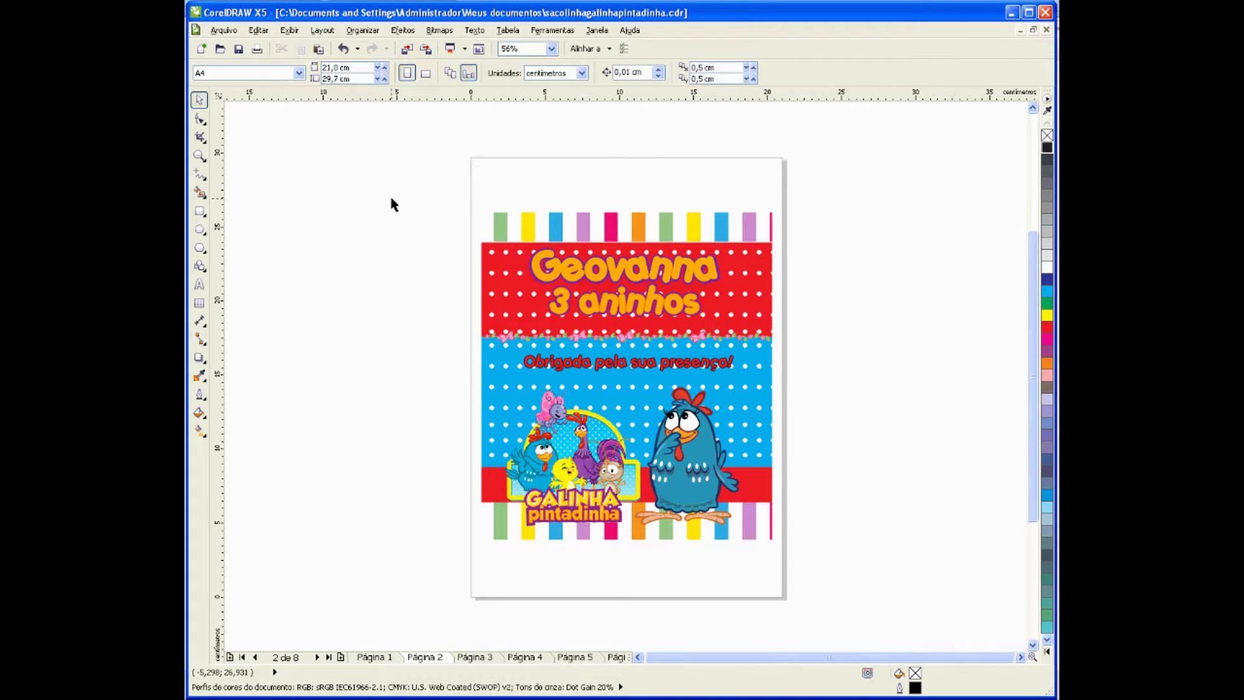
{"action": "left_click_drag", "start_coordinate": [423, 188], "coordinate": [825, 561]}
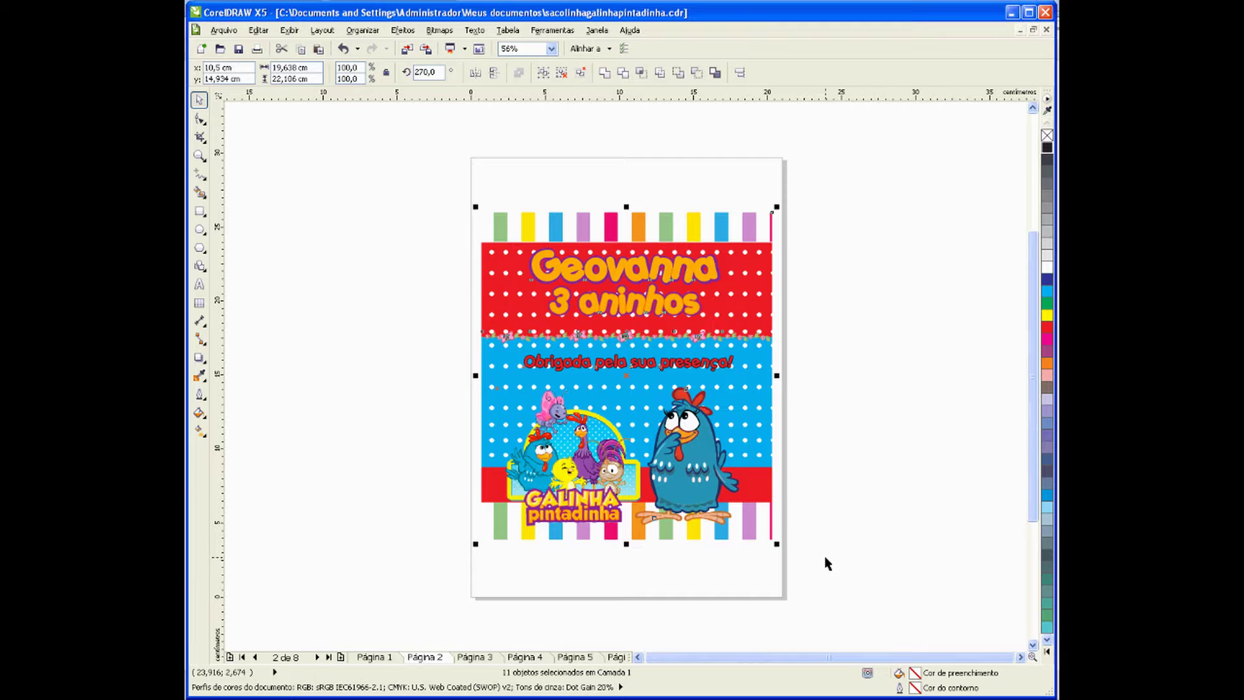
{"action": "left_click", "coordinate": [431, 353]}
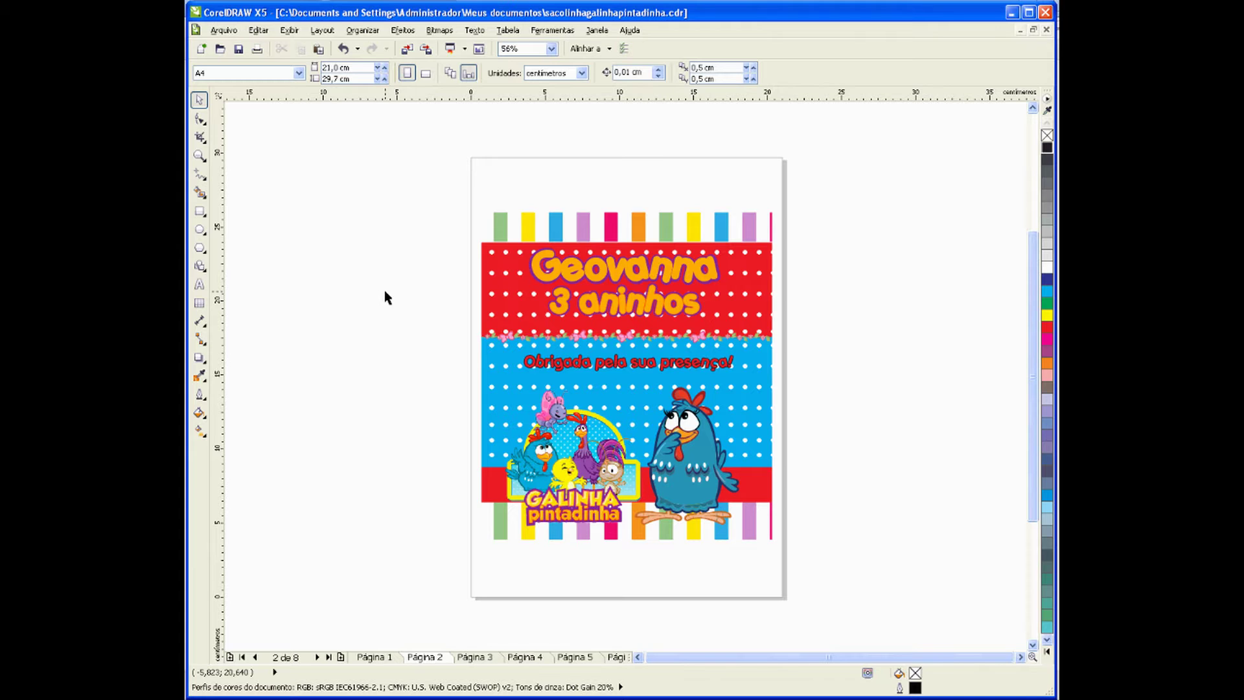
Step: Draw a rectangle about 15,4 cm wide and 19,2 cm high on the empty page 1
{"action": "left_click", "coordinate": [374, 657]}
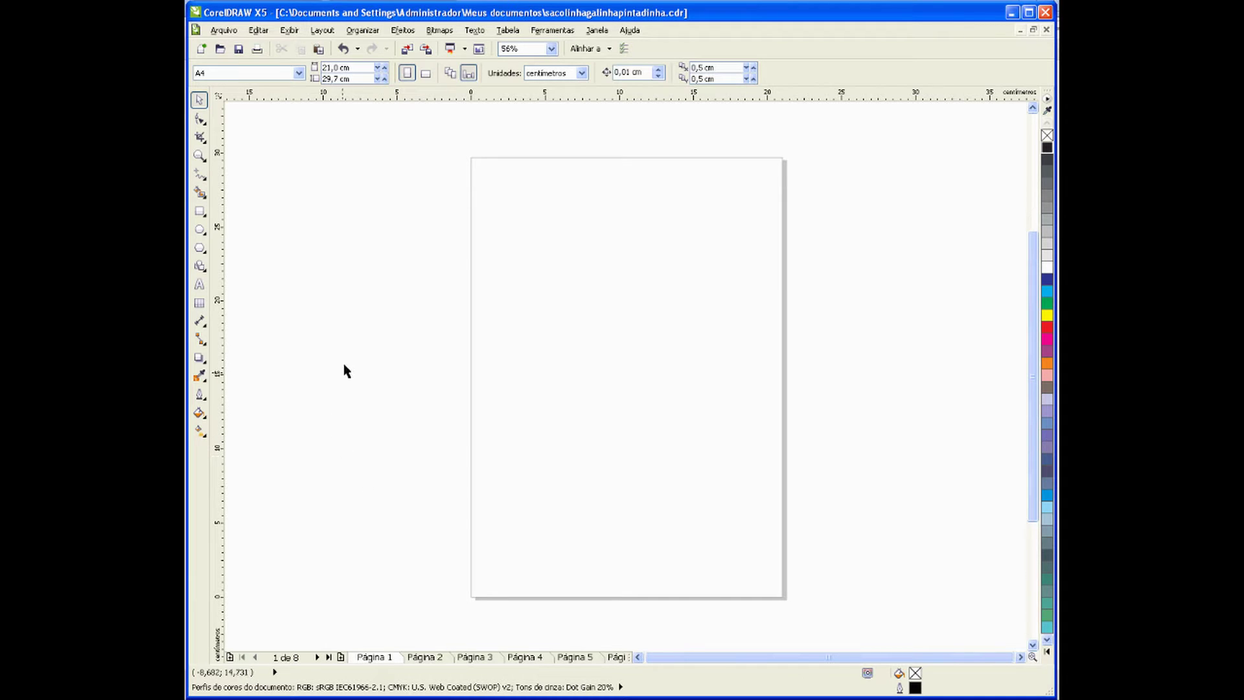
{"action": "left_click", "coordinate": [197, 214]}
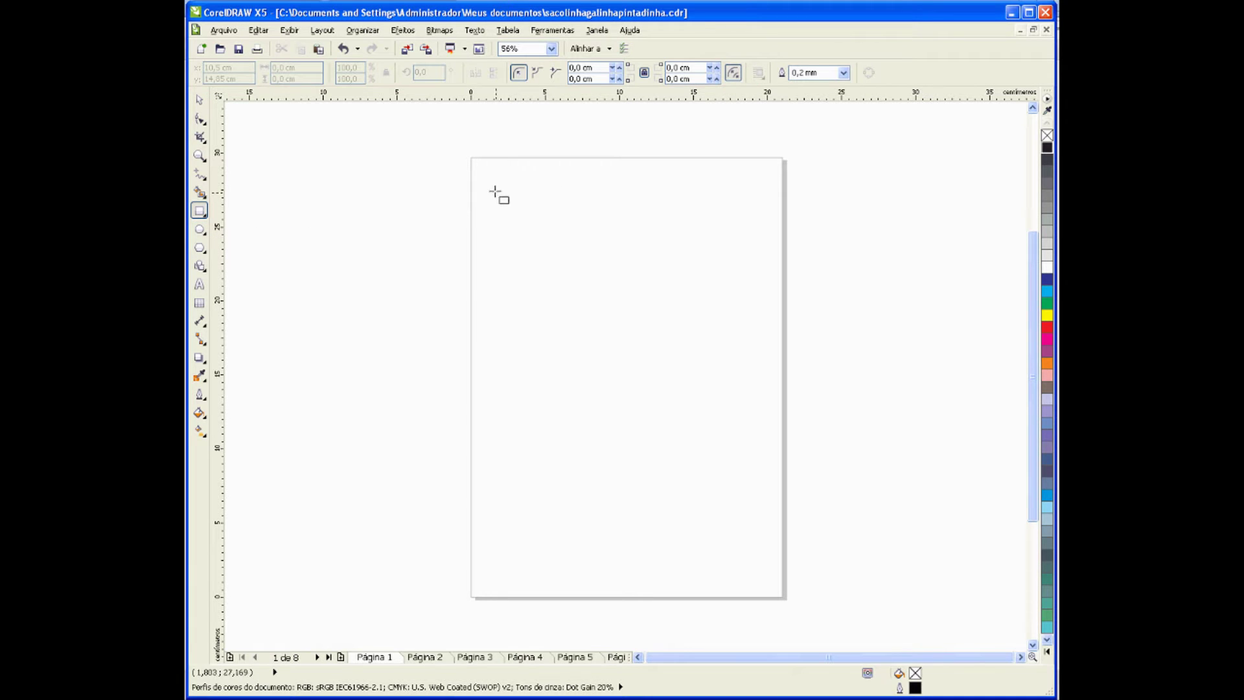
{"action": "left_click_drag", "start_coordinate": [493, 194], "coordinate": [722, 478]}
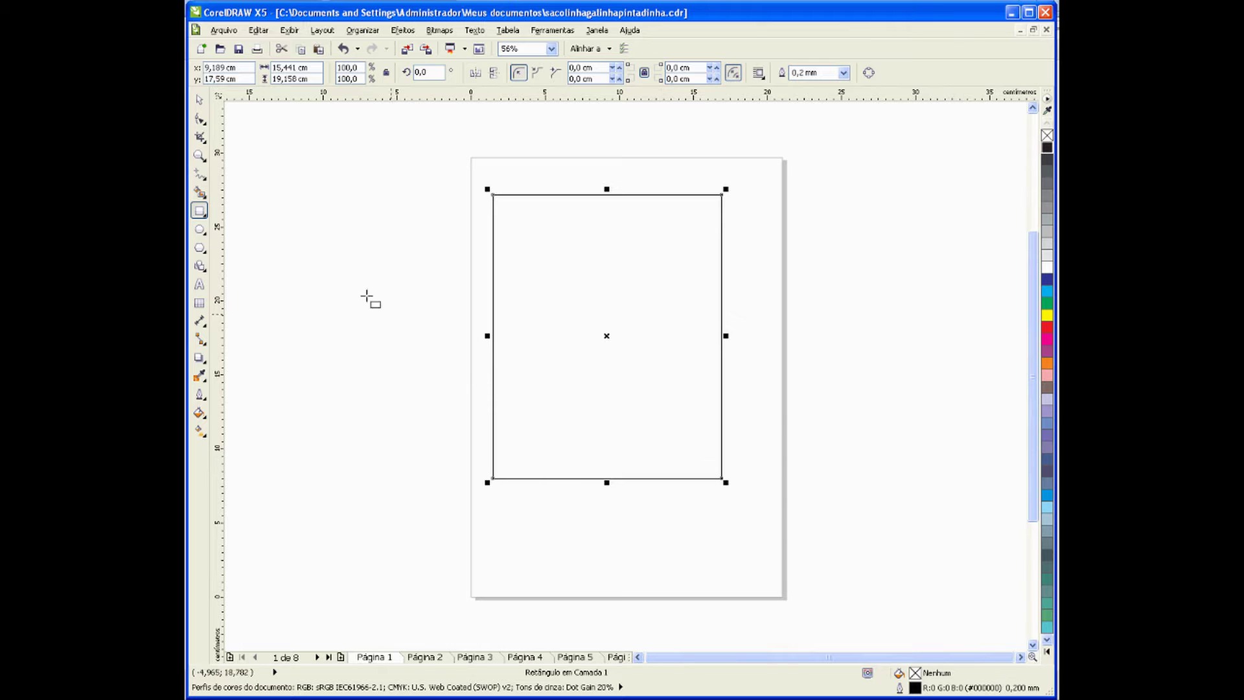
{"action": "left_click", "coordinate": [199, 102]}
{"action": "left_click", "coordinate": [305, 213]}
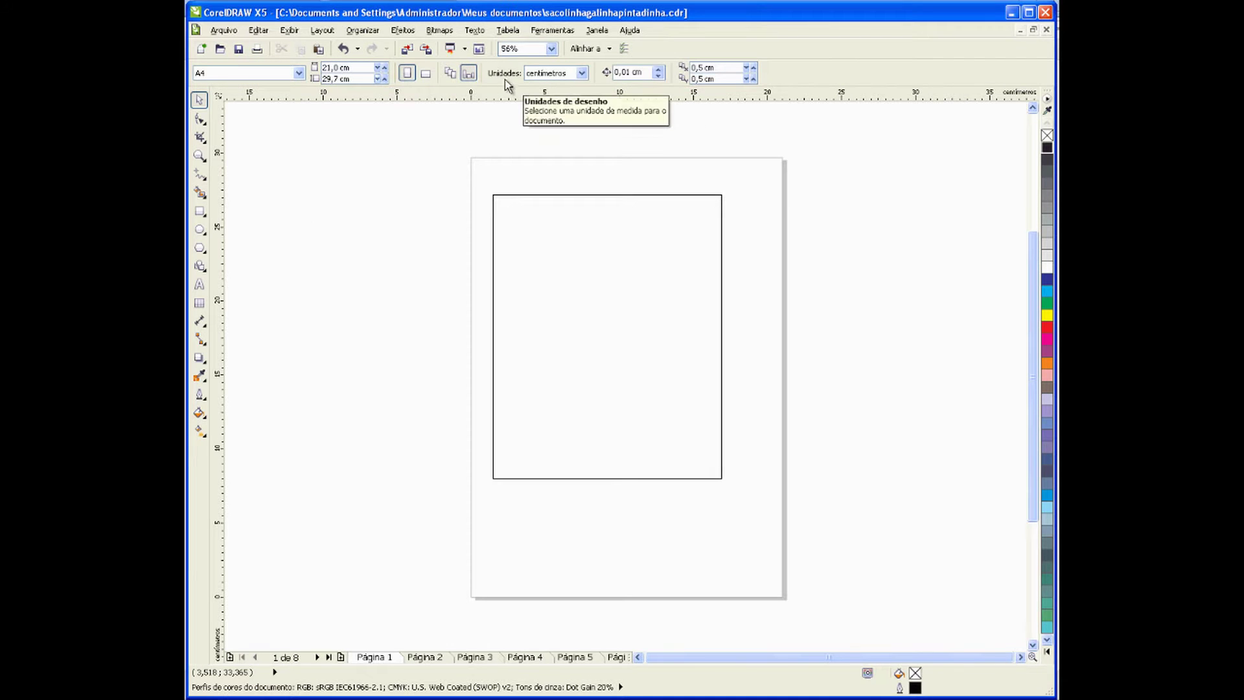
Step: Switch the drawing units to millimetres and back to centimetres
{"action": "left_click", "coordinate": [581, 73]}
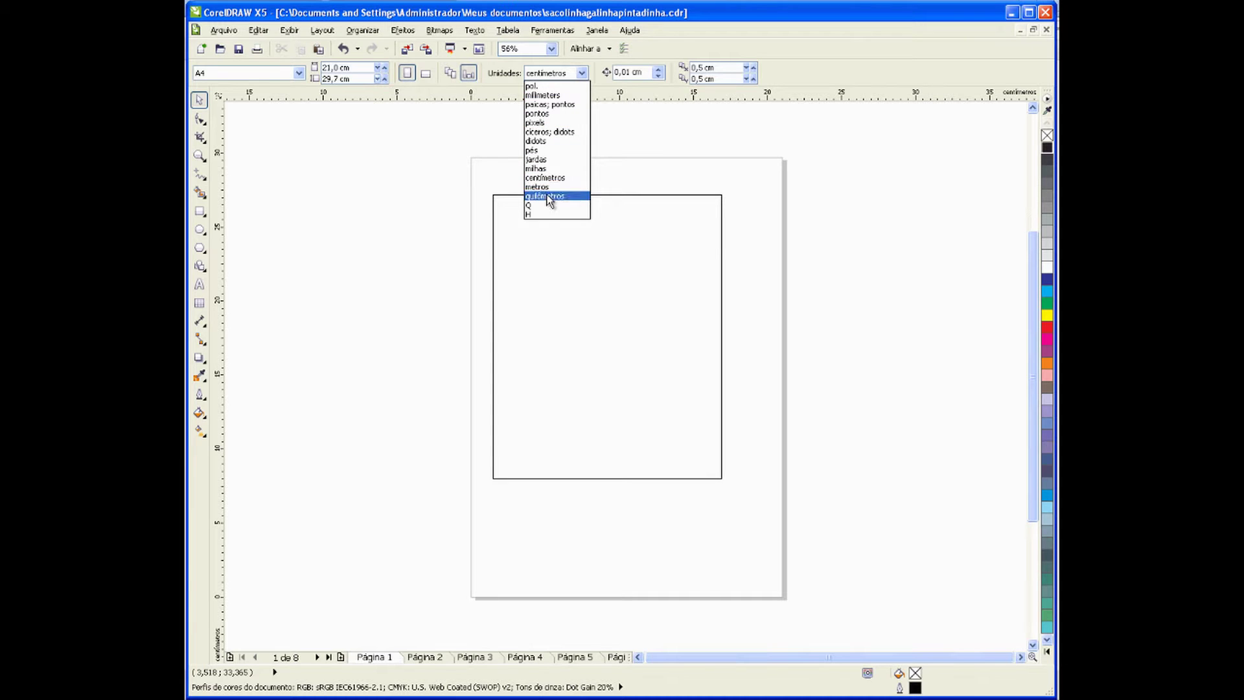
{"action": "left_click", "coordinate": [542, 97]}
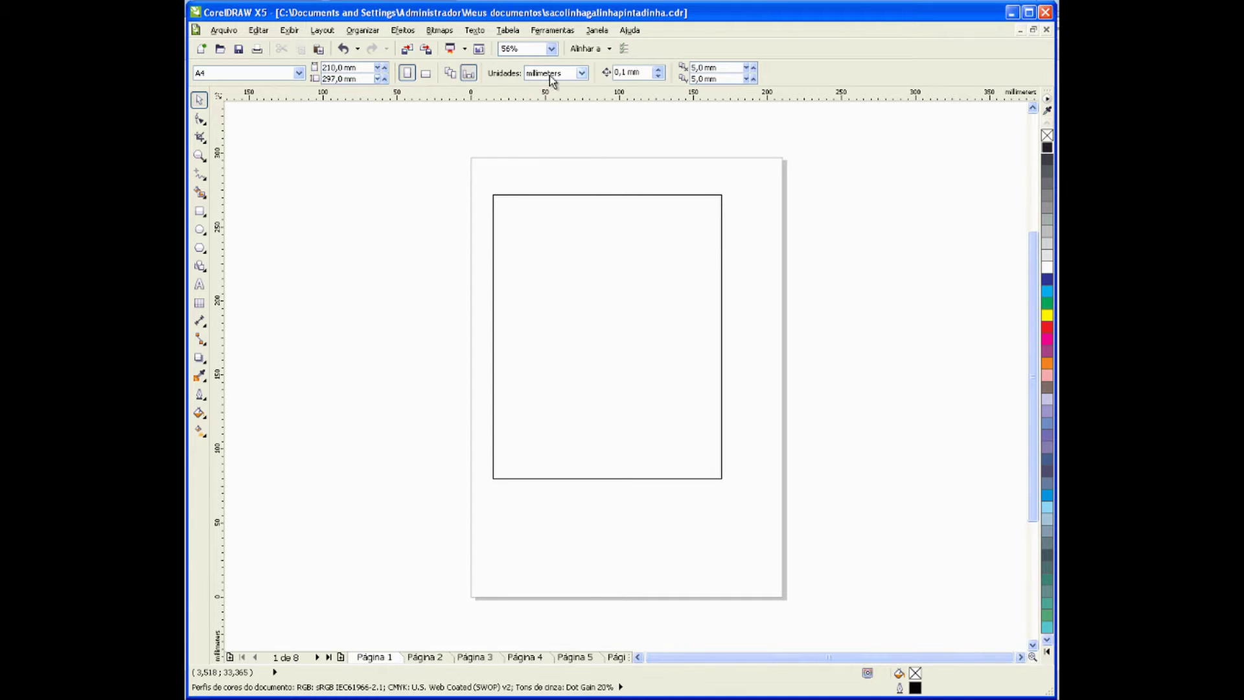
{"action": "left_click", "coordinate": [549, 75]}
{"action": "left_click", "coordinate": [546, 179]}
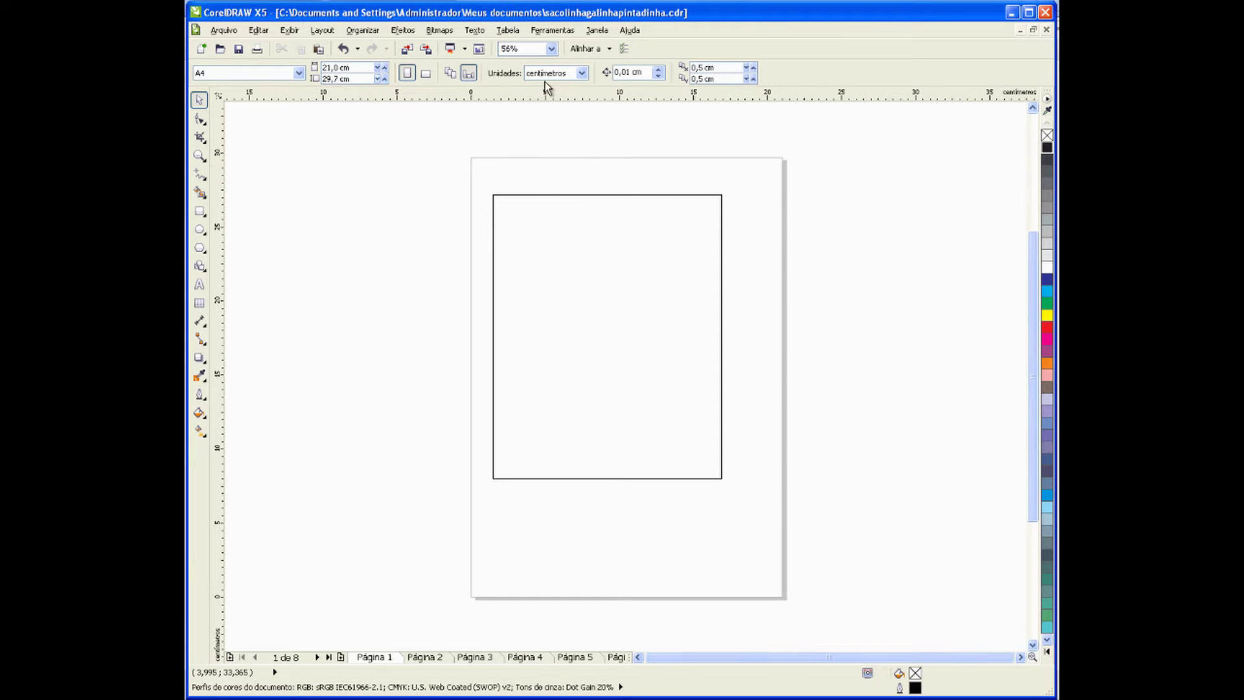
Step: Shift the rectangle slightly on the page and set its size to 22,1 cm wide by 19,6 cm high
{"action": "left_click", "coordinate": [590, 225]}
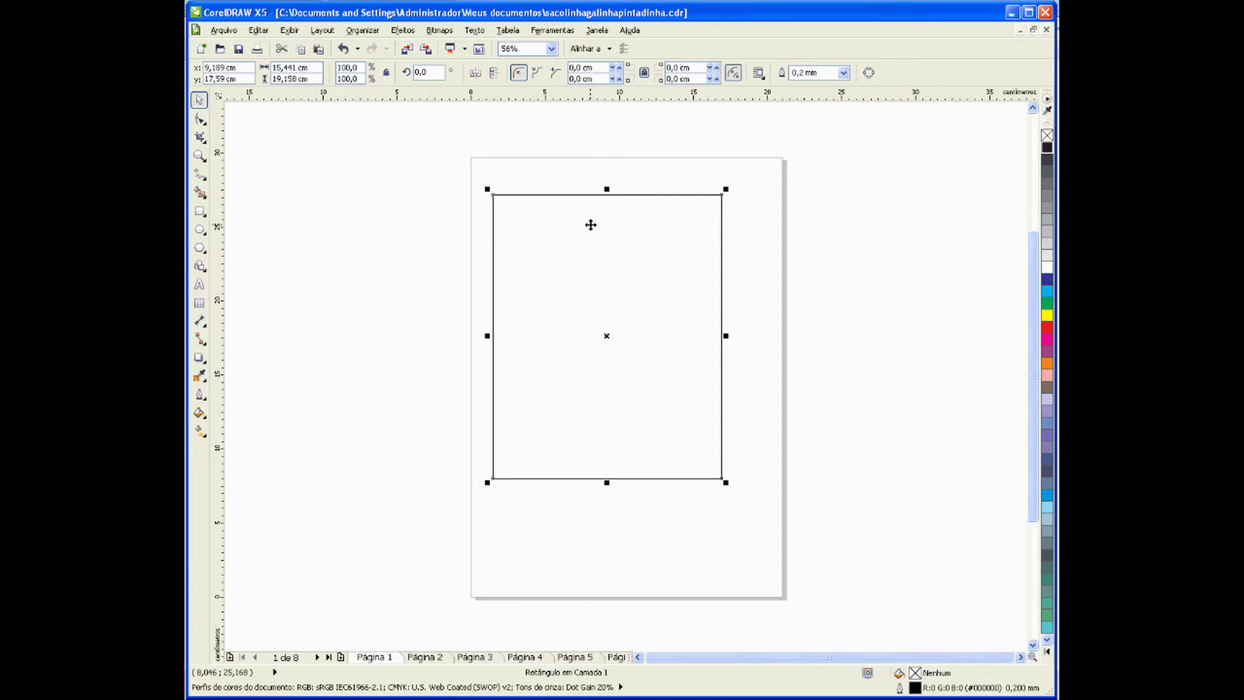
{"action": "left_click_drag", "start_coordinate": [590, 224], "coordinate": [599, 227]}
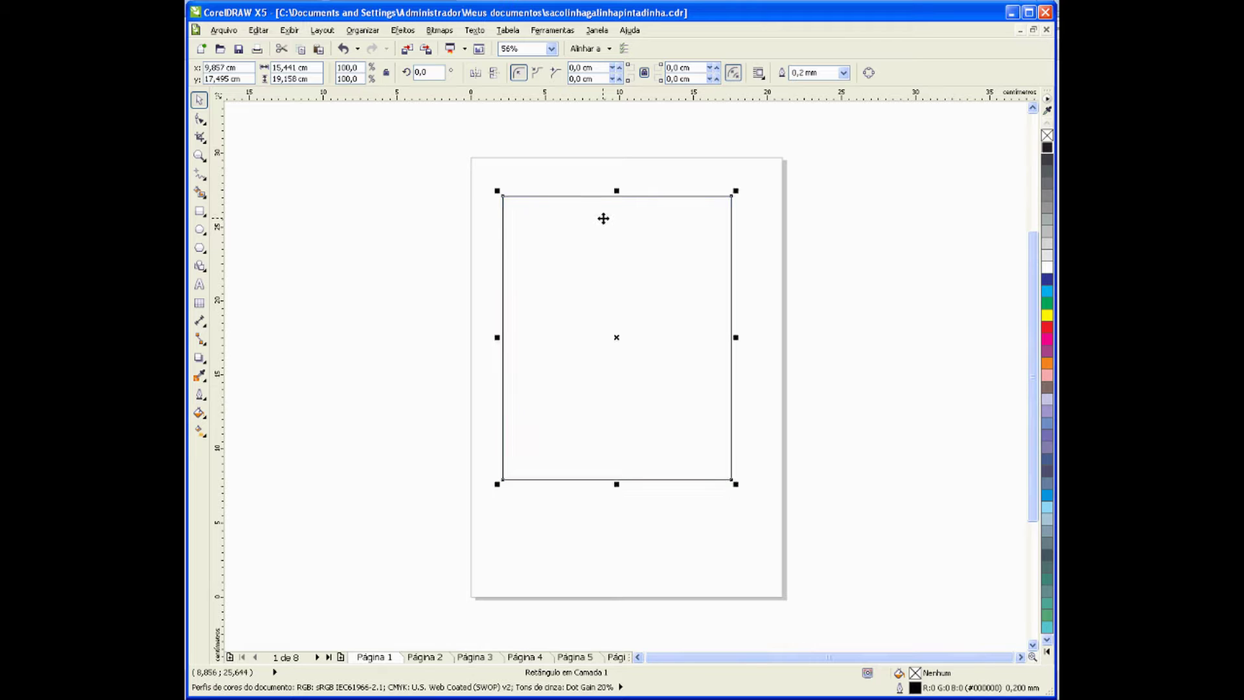
{"action": "left_click", "coordinate": [314, 69]}
{"action": "type", "text": "22,1"}
{"action": "key", "text": "Tab"}
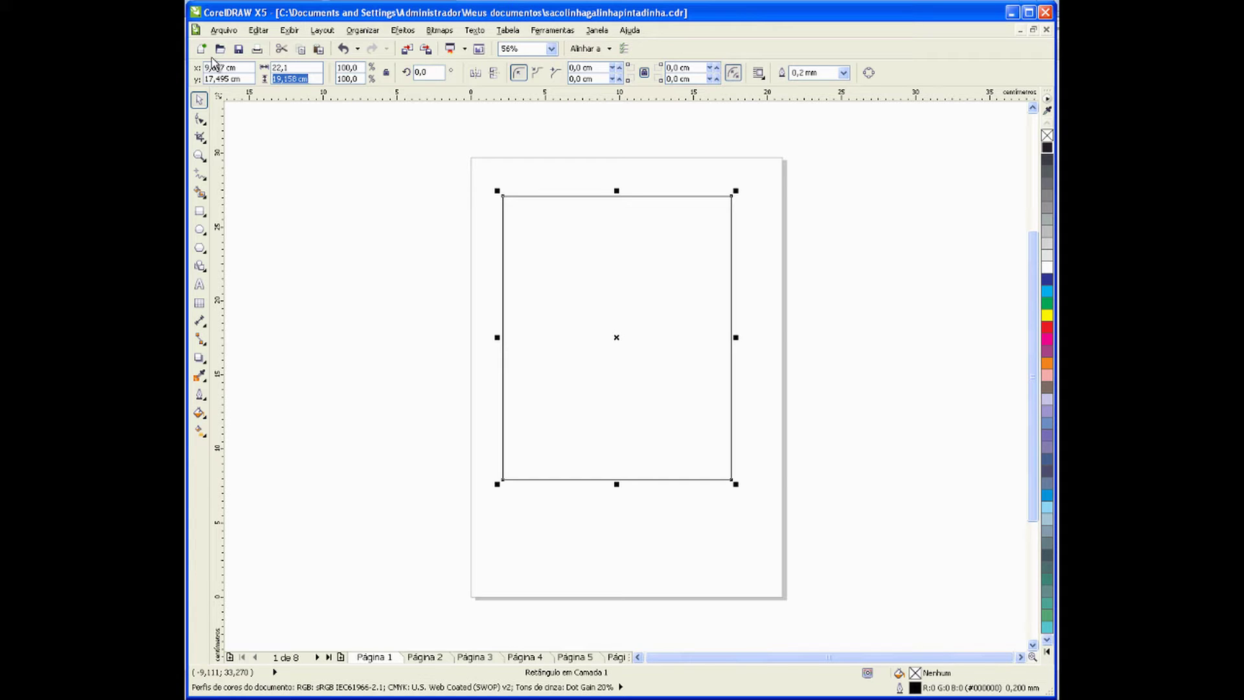
{"action": "type", "text": "19,6"}
{"action": "key", "text": "Return"}
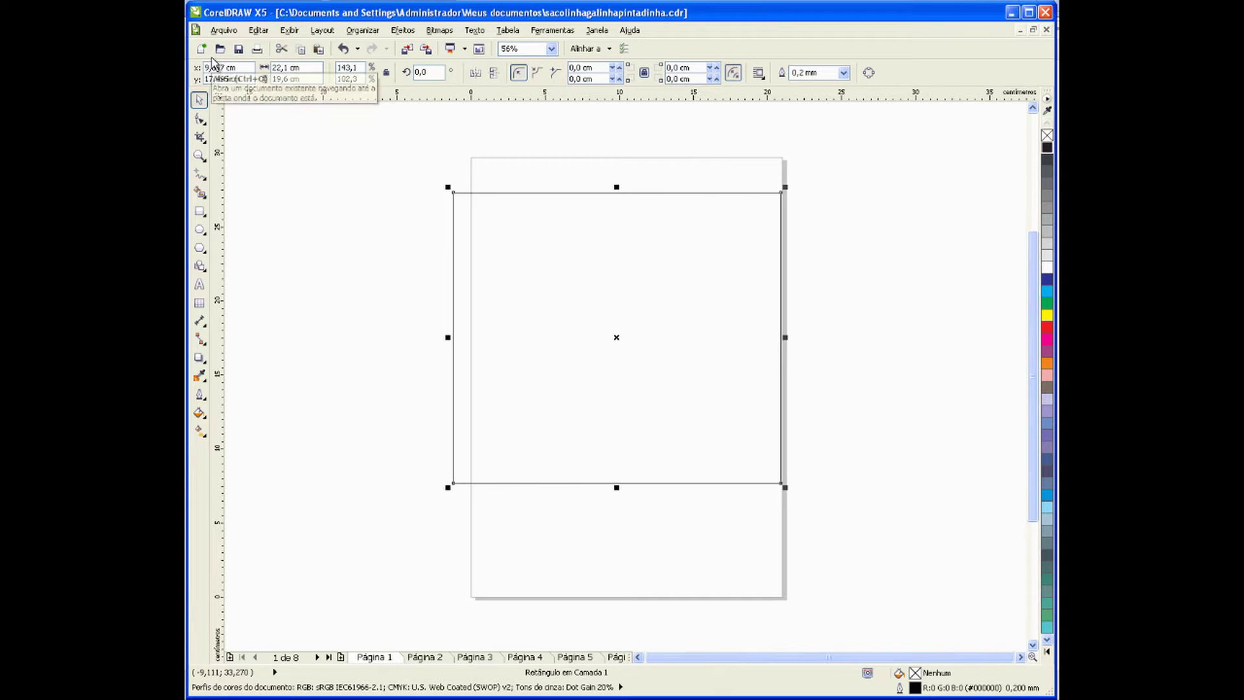
Step: Set the rectangle's width to 19,6 cm and its height to 22,1 cm
{"action": "left_click", "coordinate": [546, 300]}
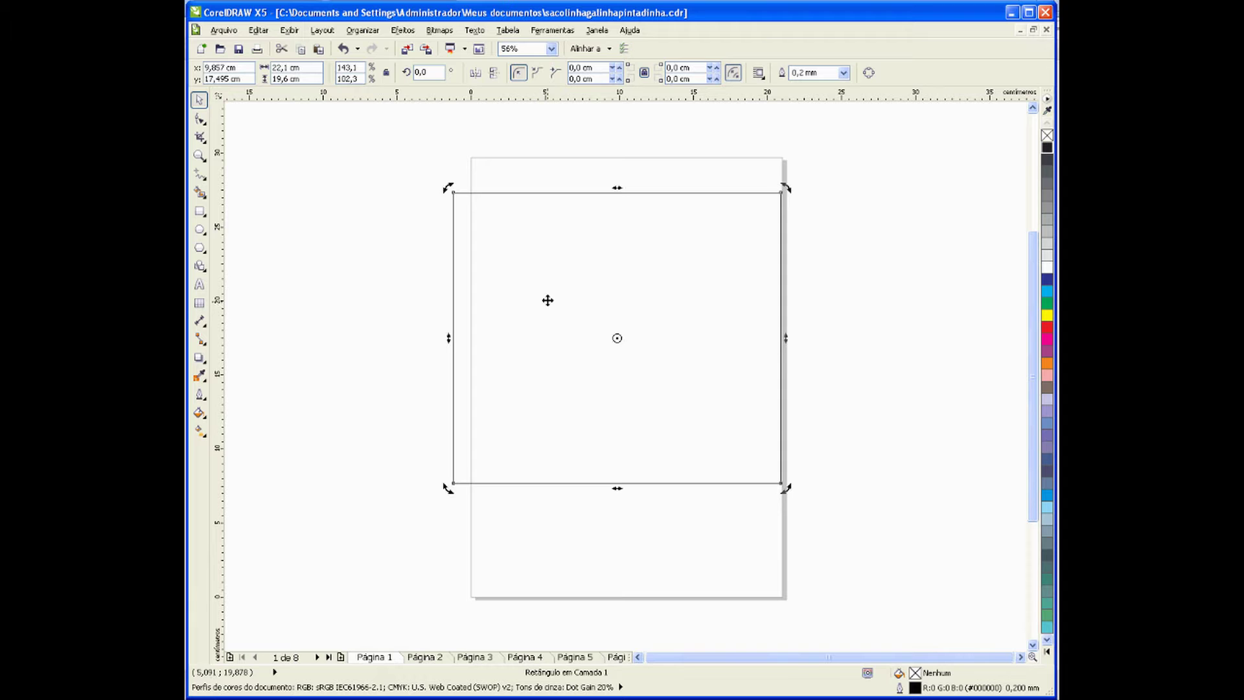
{"action": "left_click", "coordinate": [306, 125]}
{"action": "left_click", "coordinate": [523, 278]}
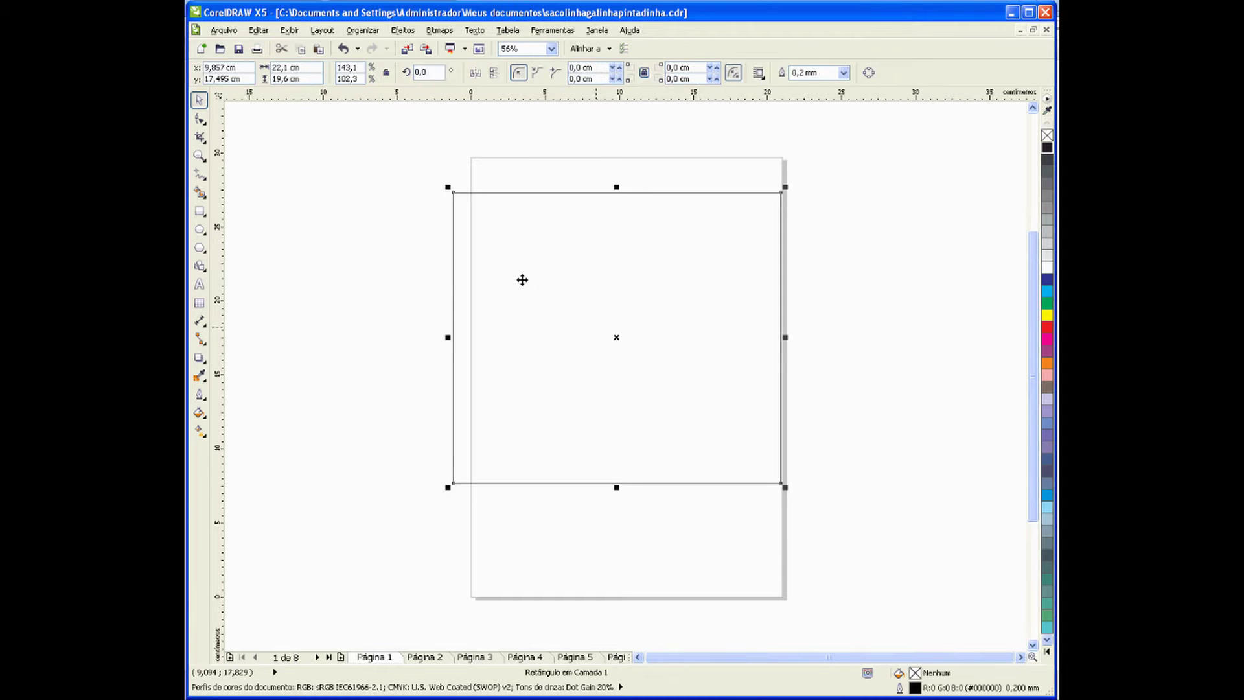
{"action": "left_click_drag", "start_coordinate": [309, 67], "coordinate": [265, 67]}
{"action": "type", "text": "19,6"}
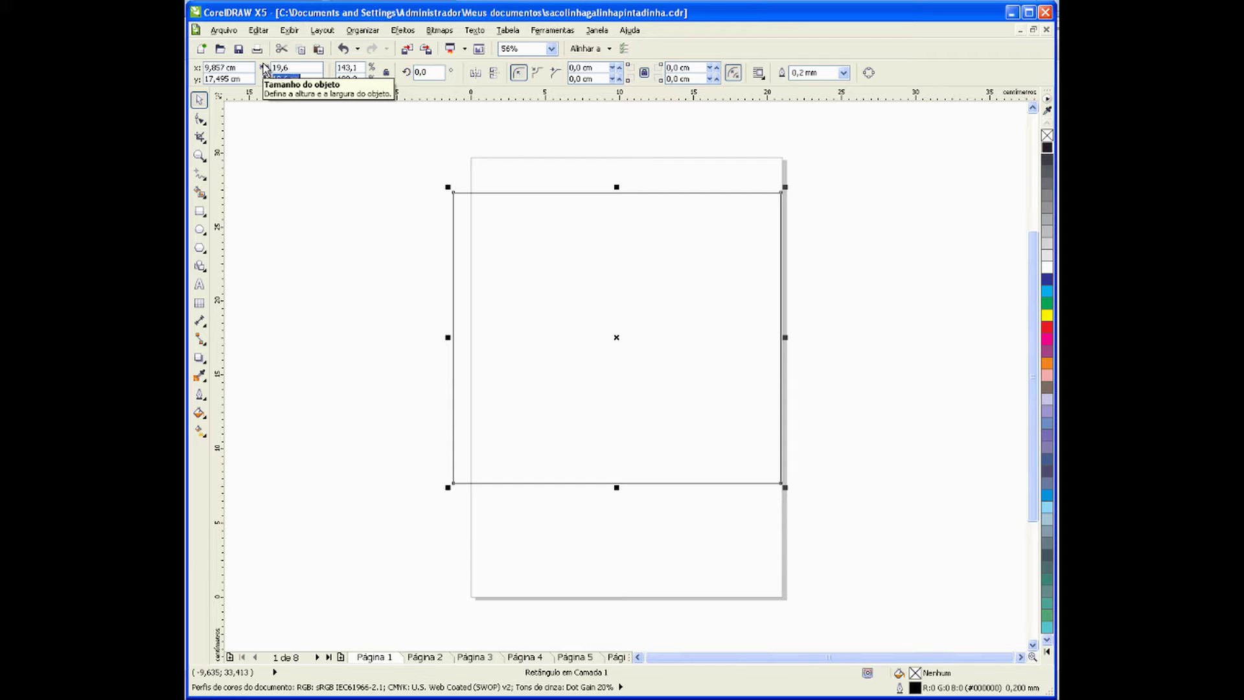
{"action": "key", "text": "Return"}
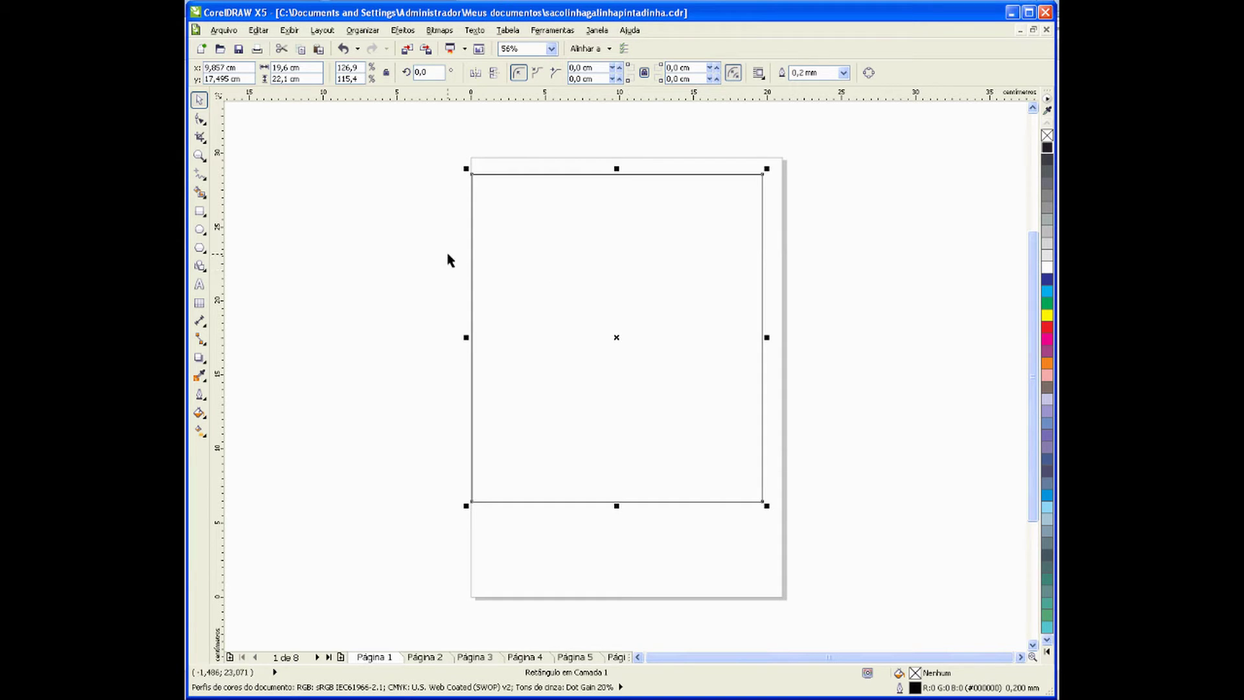
Step: Move the rectangle away from the middle and centre it on the page, repeating this once
{"action": "left_click_drag", "start_coordinate": [625, 275], "coordinate": [710, 293]}
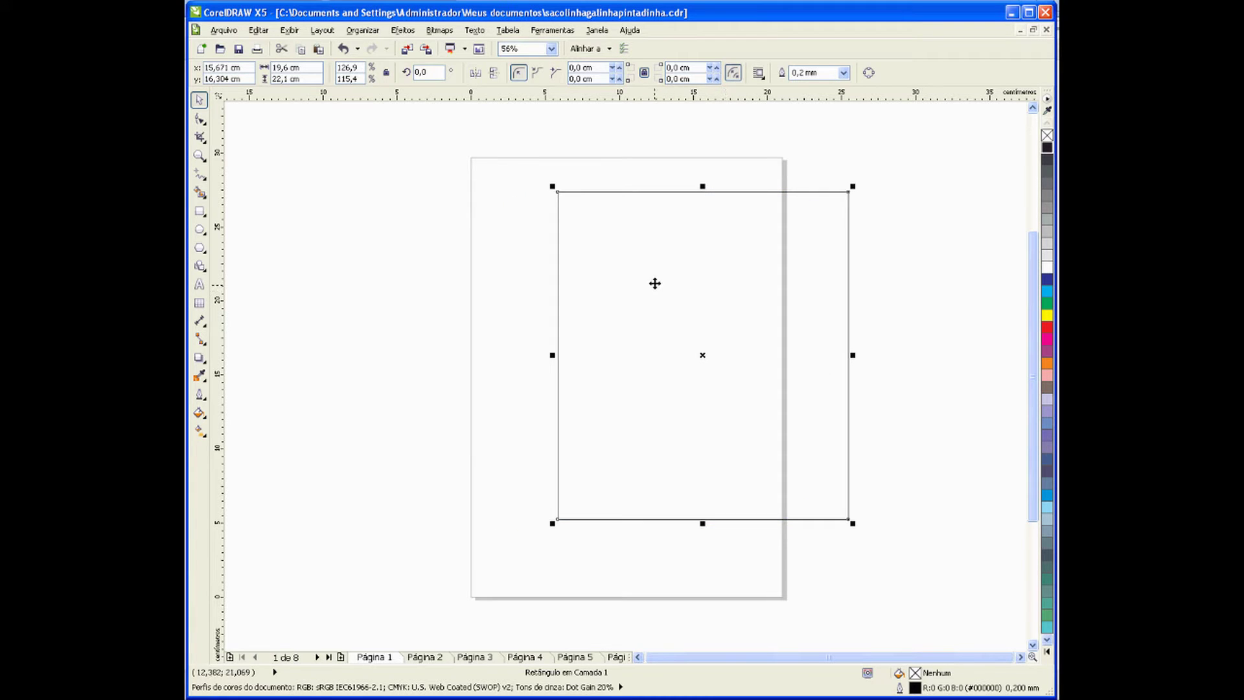
{"action": "key", "text": "p"}
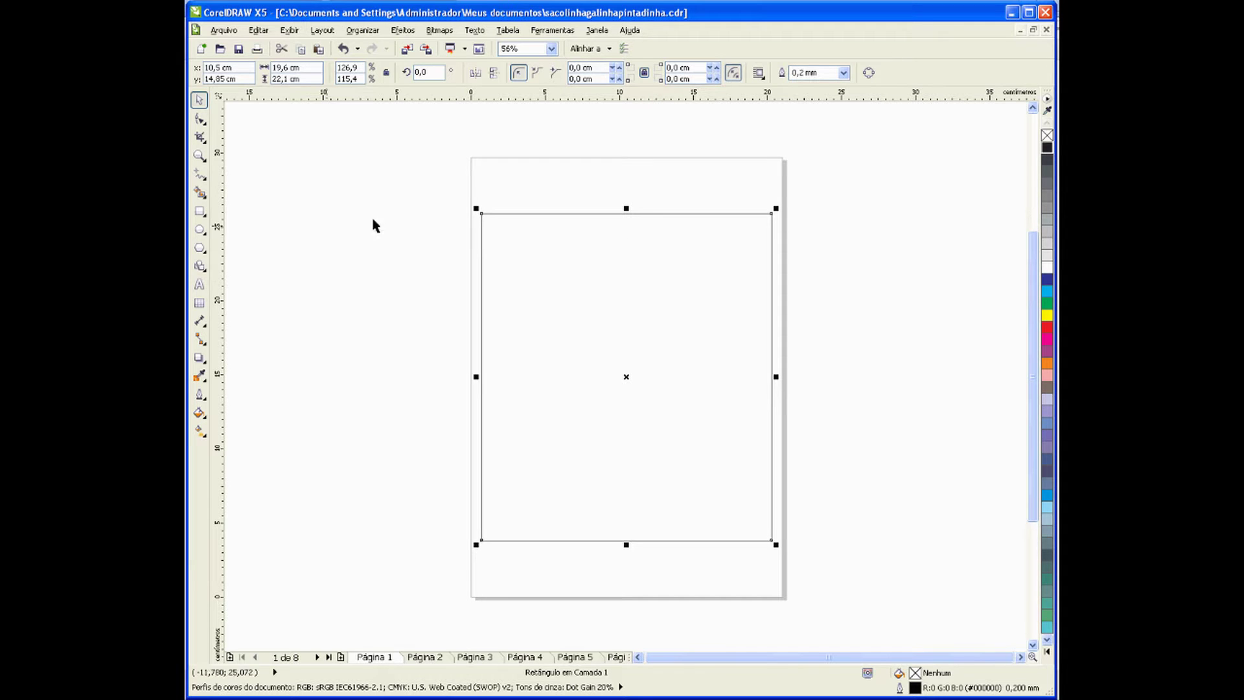
{"action": "left_click_drag", "start_coordinate": [641, 312], "coordinate": [855, 280]}
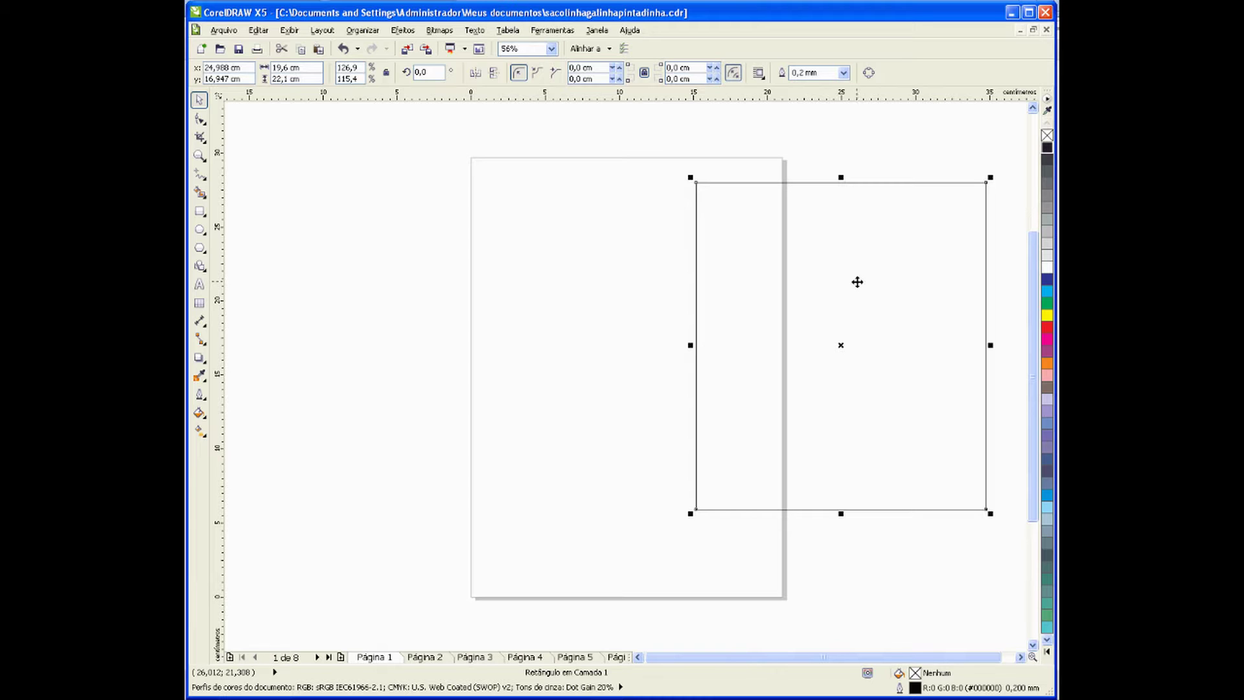
{"action": "key", "text": "p"}
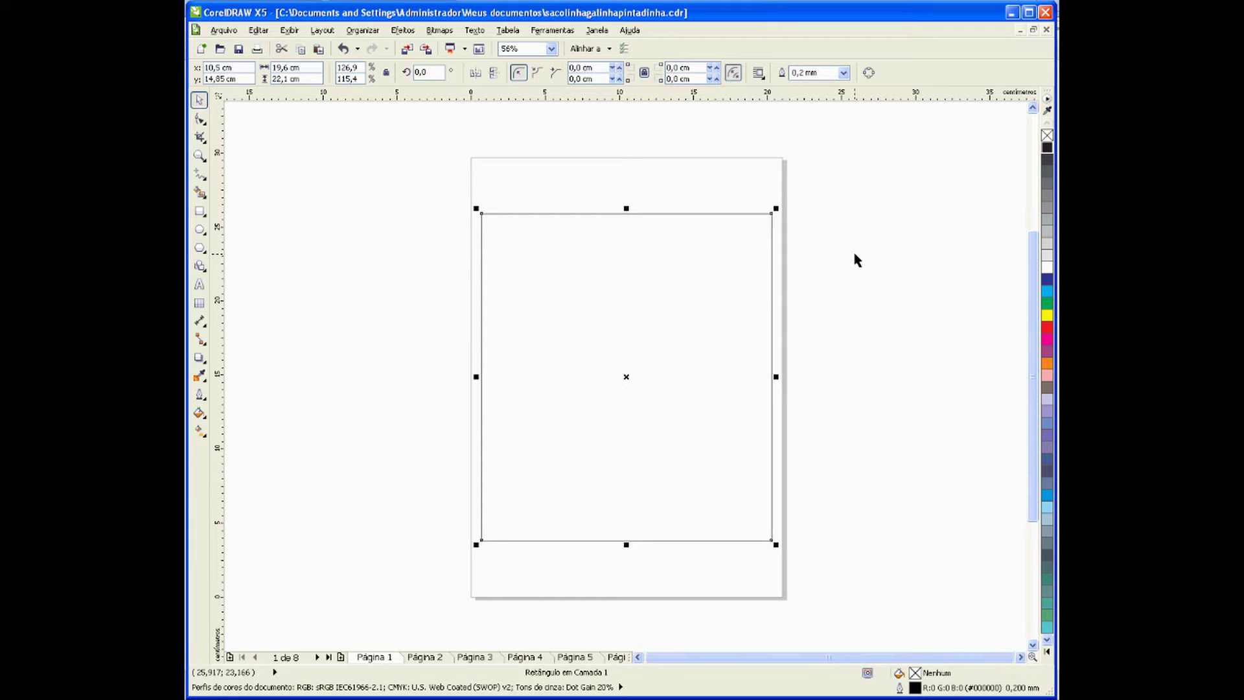
{"action": "left_click", "coordinate": [829, 214]}
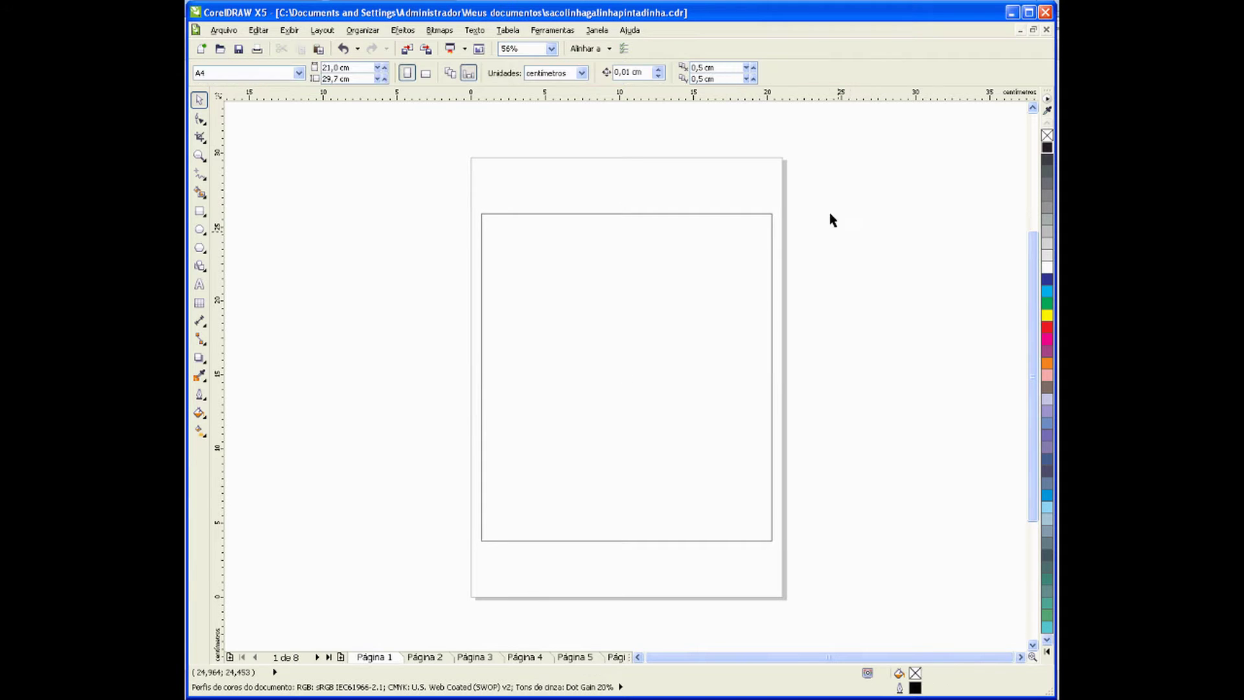
Step: Compare with the finished artwork on page 2, and move the large rectangle on page 1 off the page to its right
{"action": "left_click", "coordinate": [425, 656]}
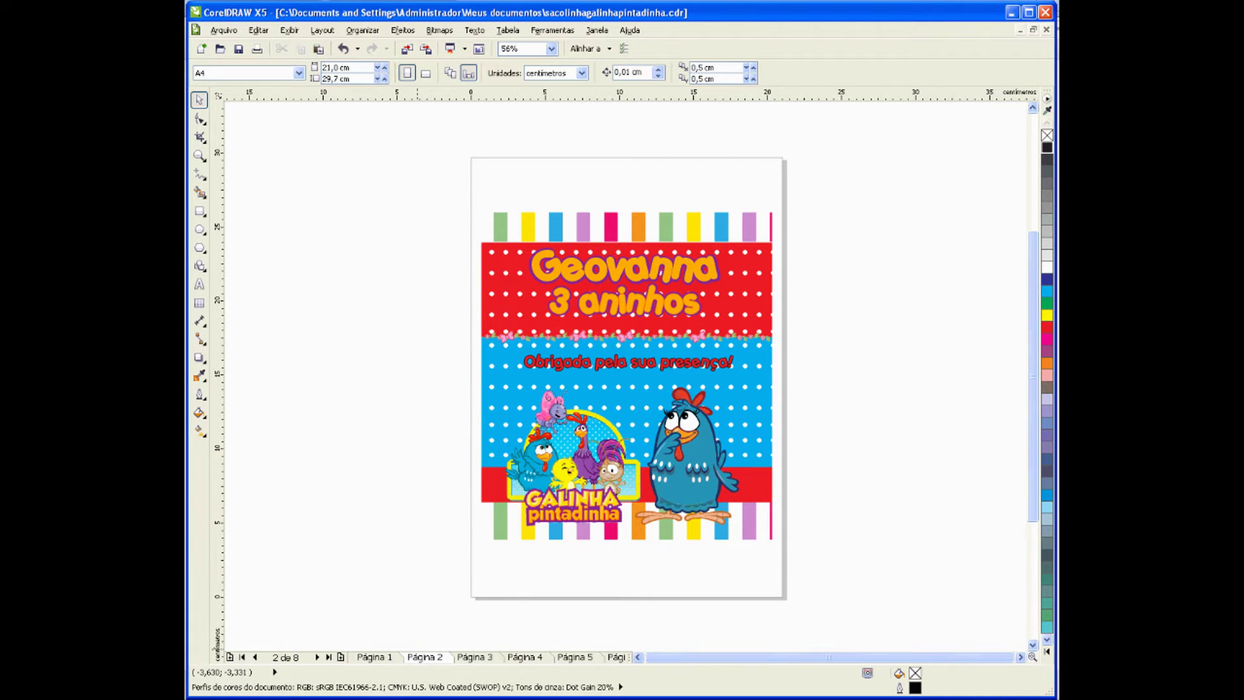
{"action": "left_click", "coordinate": [373, 657]}
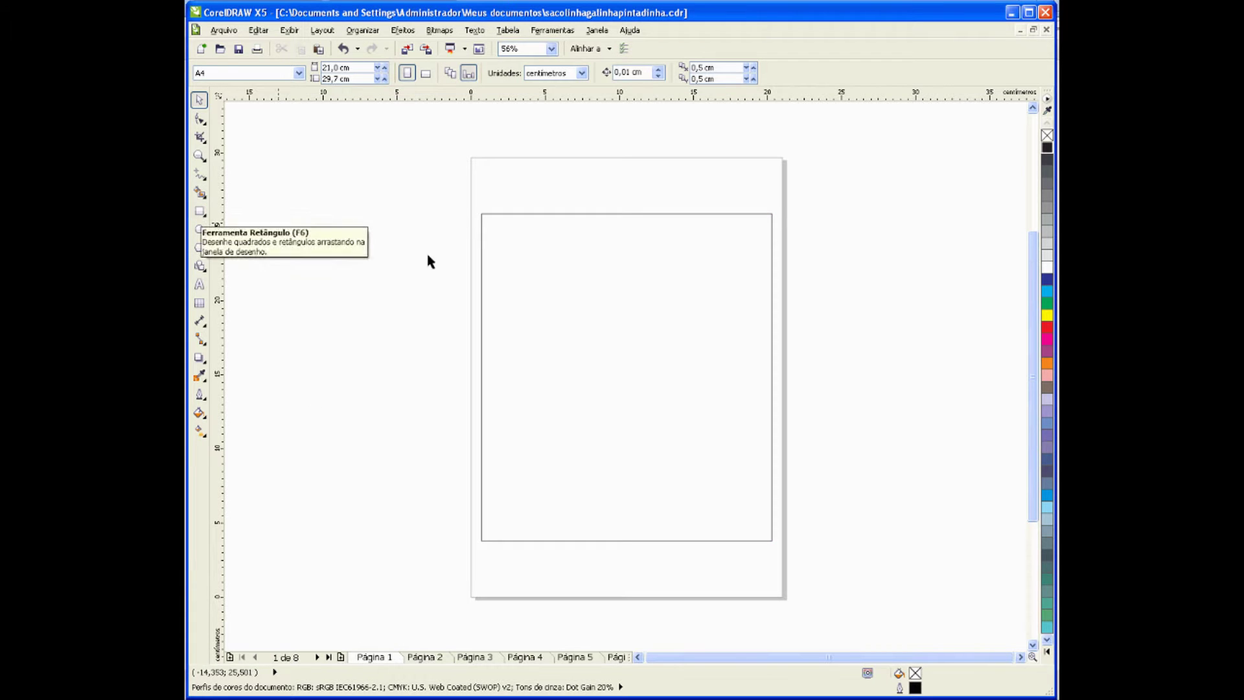
{"action": "left_click", "coordinate": [612, 305]}
{"action": "left_click_drag", "start_coordinate": [575, 274], "coordinate": [908, 282]}
{"action": "left_click", "coordinate": [255, 217]}
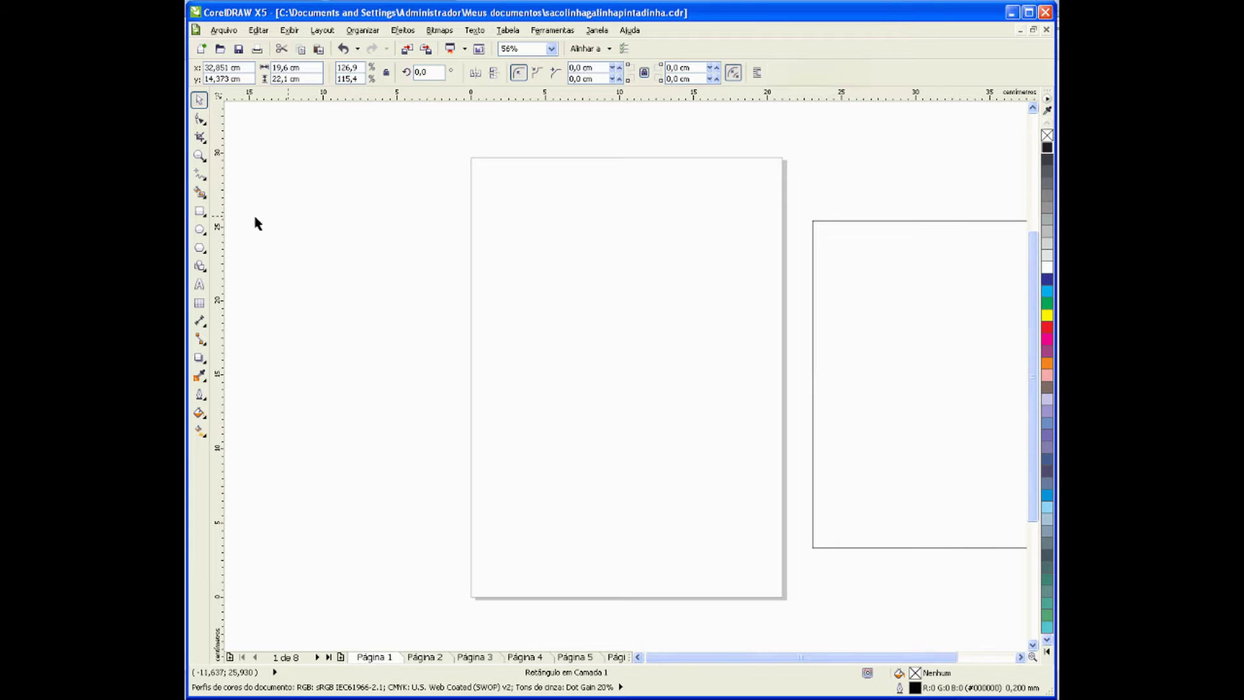
Step: Draw a narrow upright rectangle about 1 cm wide and 2,7 cm high near the page's upper-left corner
{"action": "left_click", "coordinate": [198, 211]}
{"action": "left_click_drag", "start_coordinate": [488, 184], "coordinate": [504, 224]}
{"action": "left_click", "coordinate": [201, 103]}
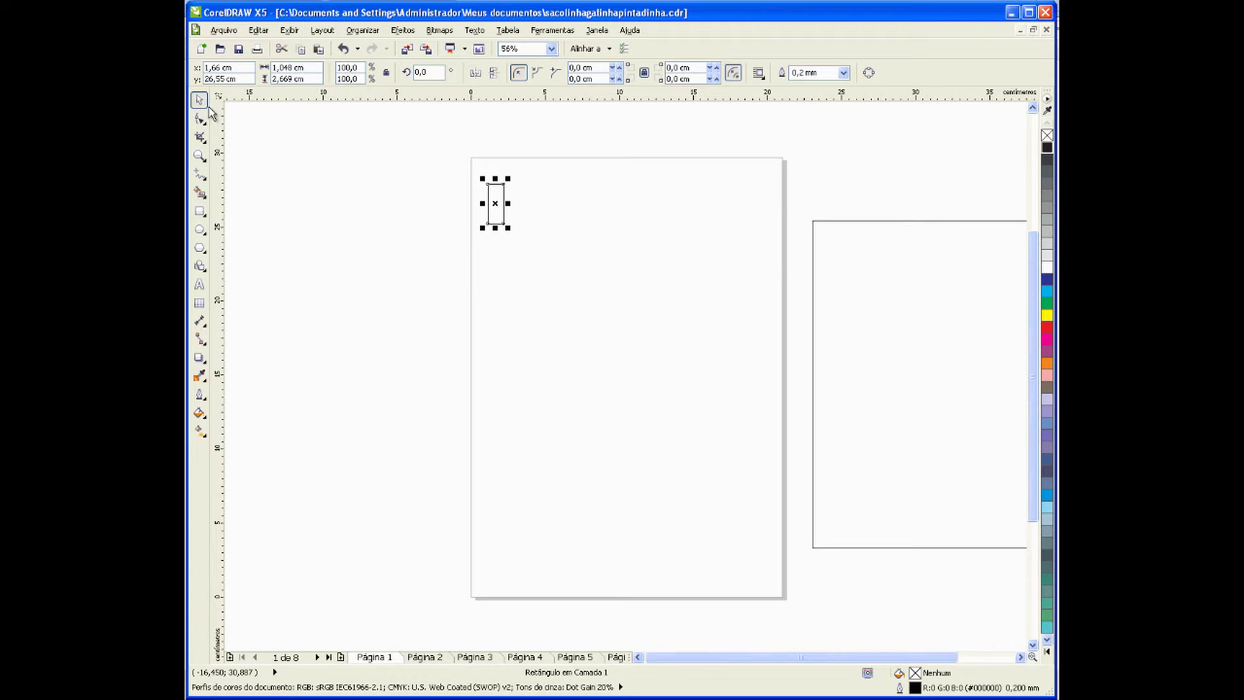
Step: Compare with the finished artwork on page 2 and stretch the narrow rectangle on page 1 downward to about 10,4 cm high
{"action": "left_click", "coordinate": [433, 658]}
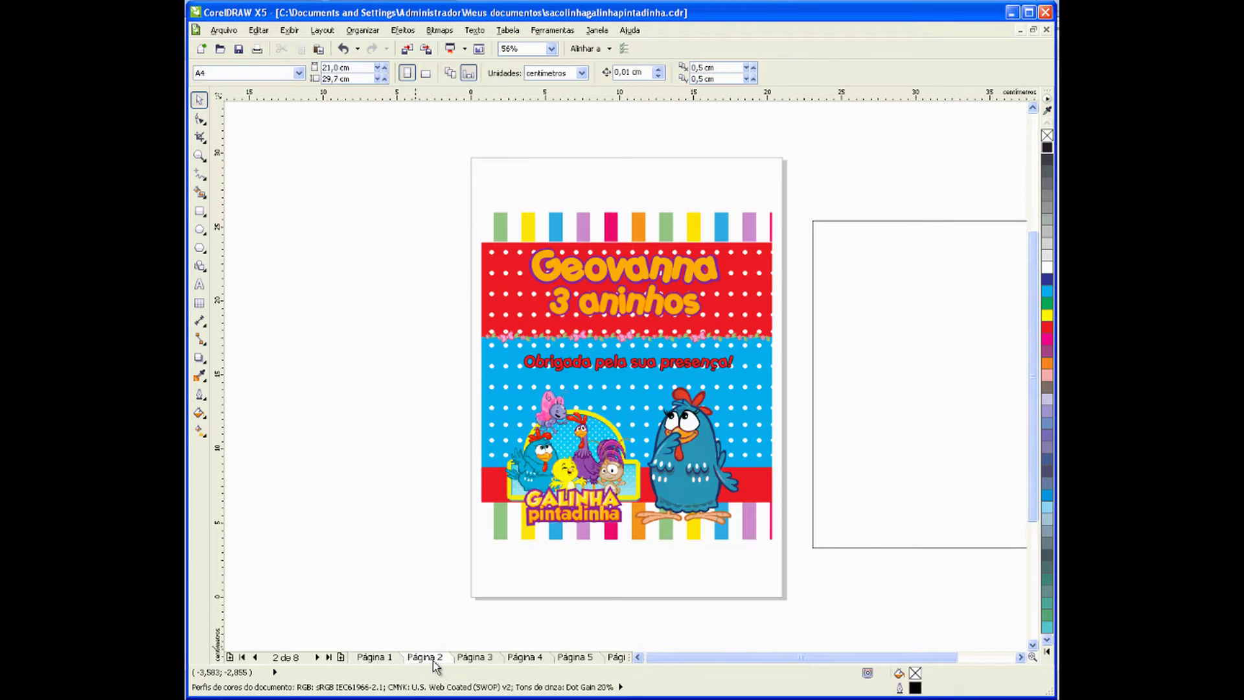
{"action": "left_click", "coordinate": [375, 658]}
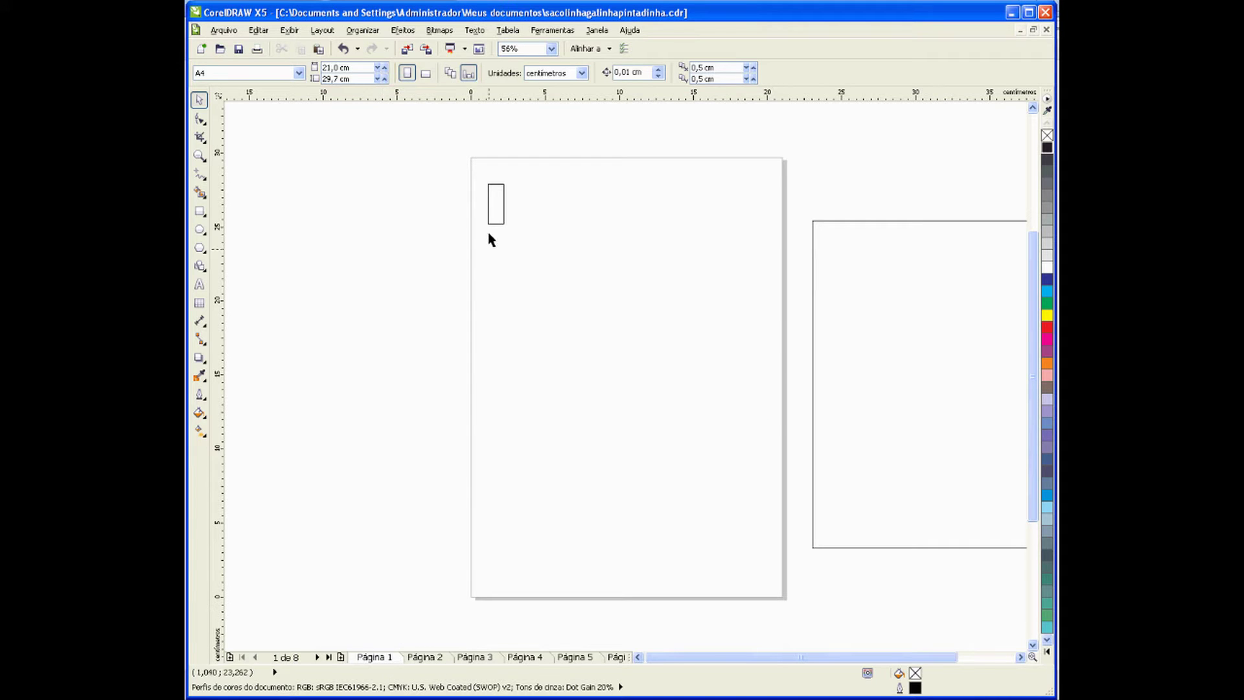
{"action": "left_click", "coordinate": [504, 217]}
{"action": "left_click_drag", "start_coordinate": [496, 224], "coordinate": [512, 343]}
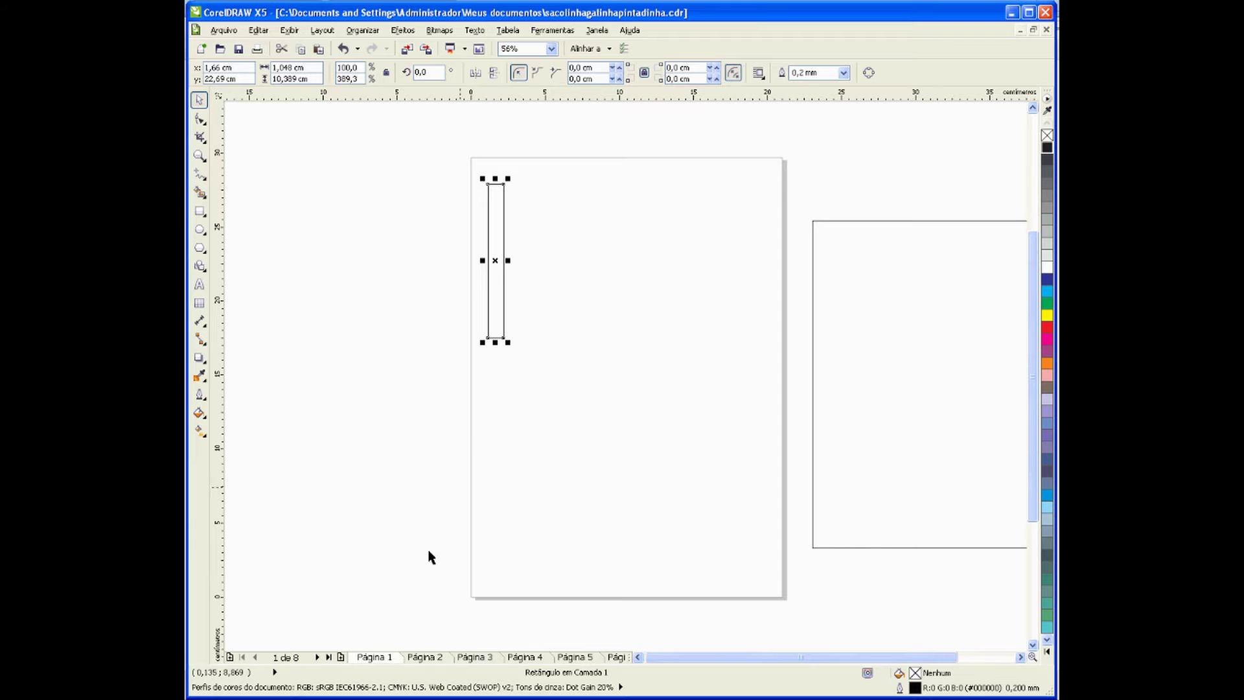
Step: Check the stripe length on page 2 and shorten the narrow rectangle on page 1 to about 3,2 cm high
{"action": "left_click", "coordinate": [422, 658]}
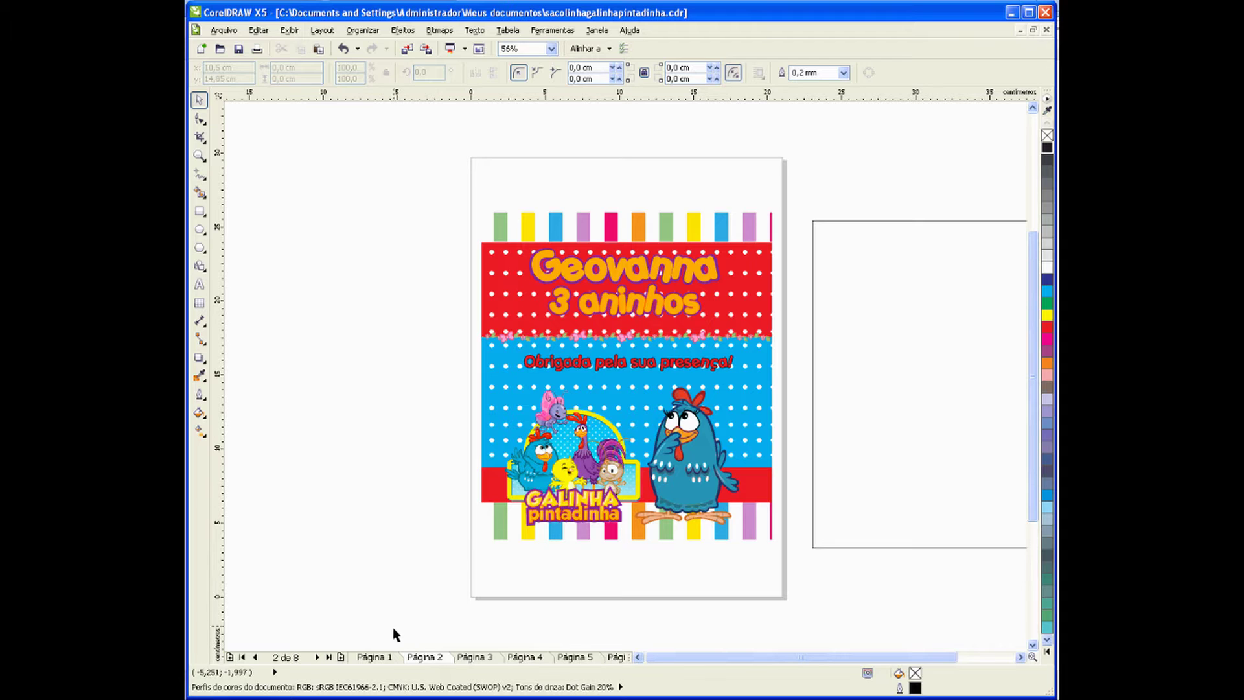
{"action": "left_click", "coordinate": [382, 657]}
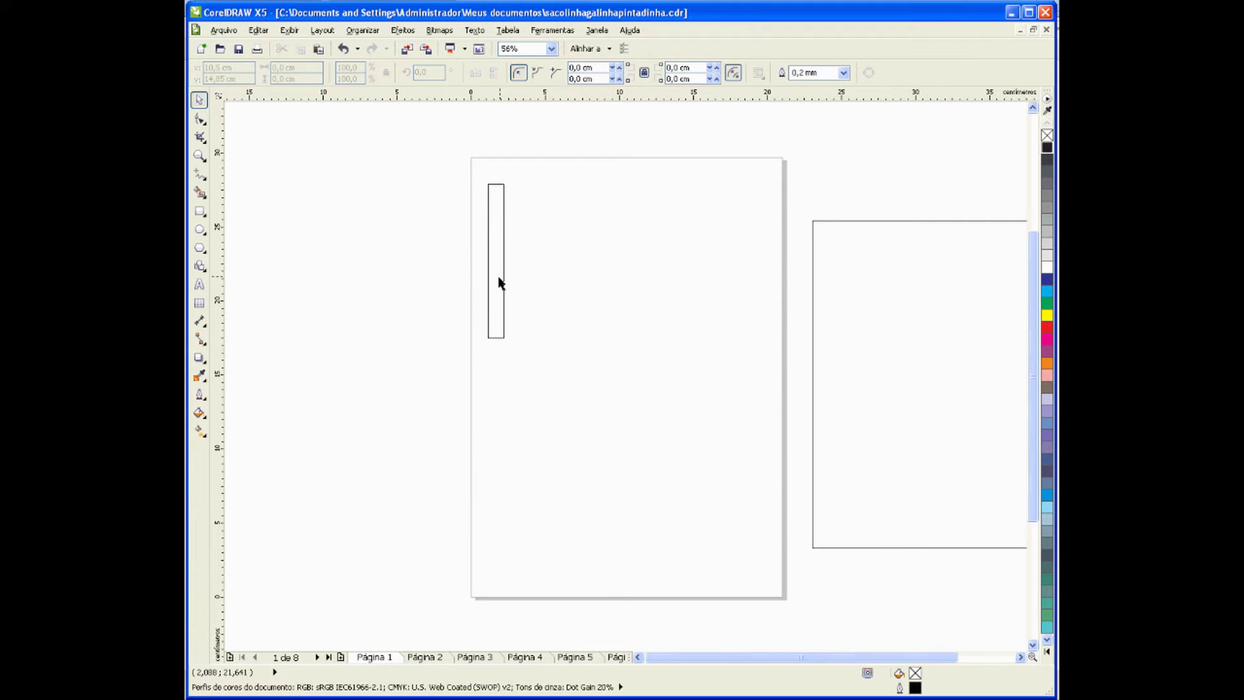
{"action": "left_click", "coordinate": [500, 279]}
{"action": "left_click_drag", "start_coordinate": [496, 342], "coordinate": [509, 236]}
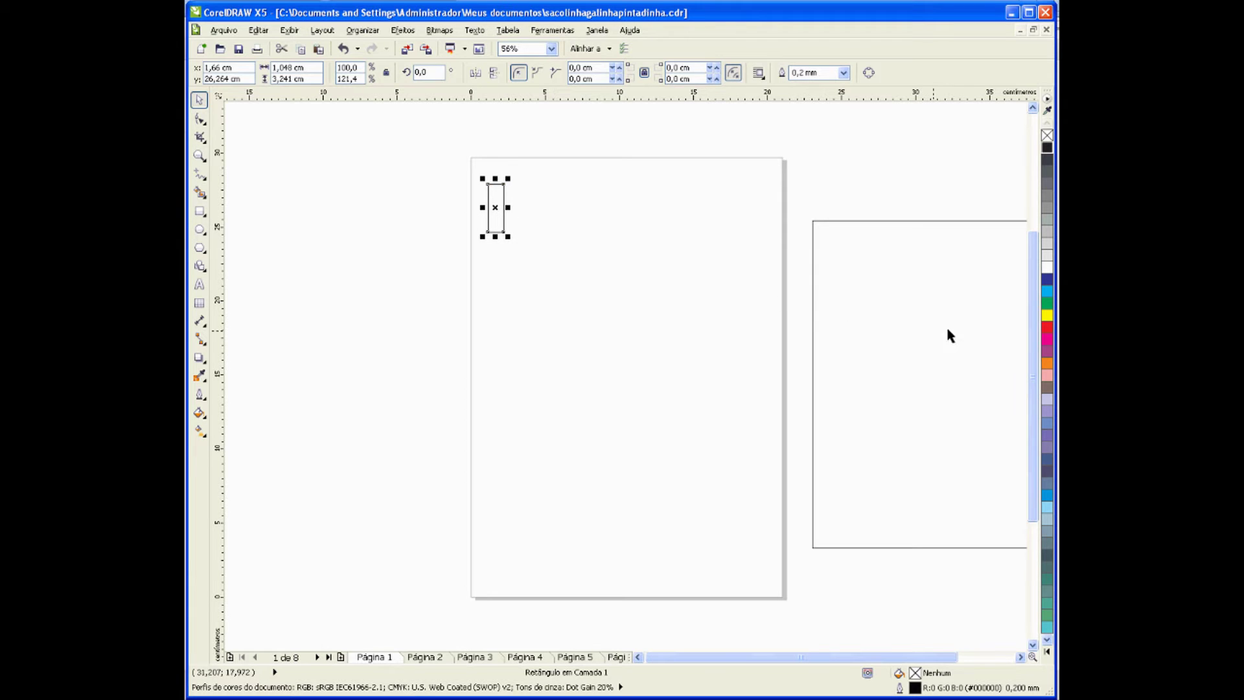
Step: Fill the narrow rectangle with solid red and remove its outline
{"action": "left_click", "coordinate": [1045, 332]}
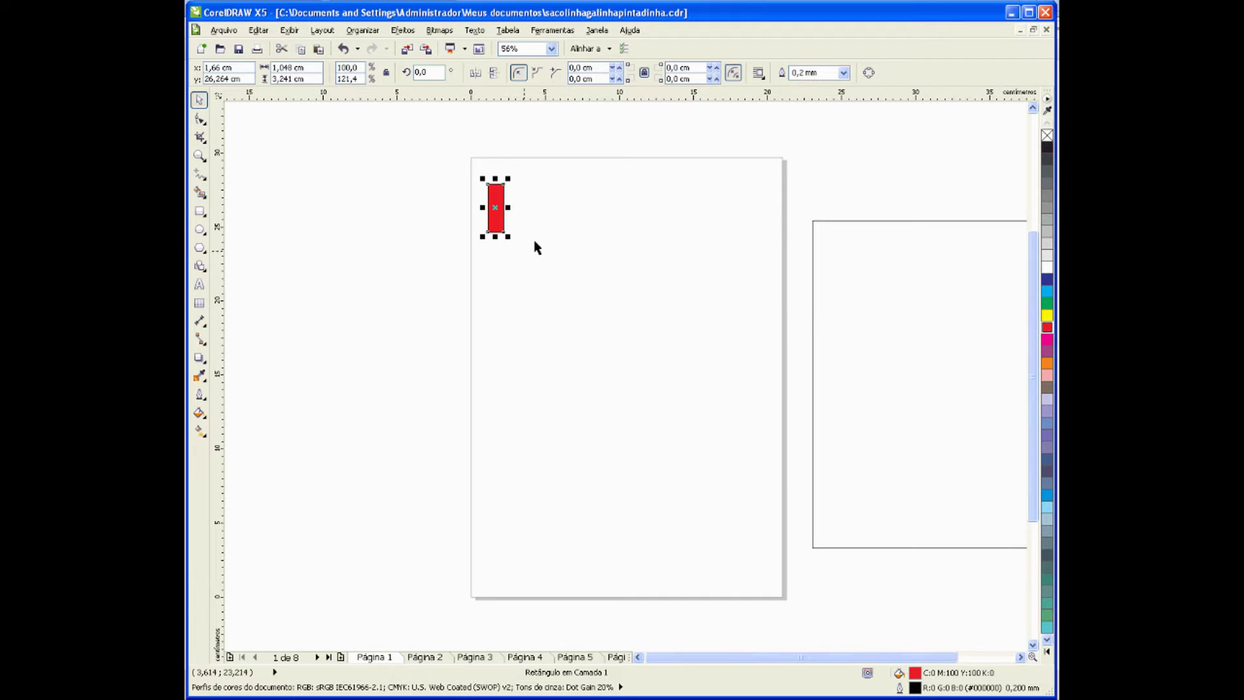
{"action": "right_click", "coordinate": [1047, 136]}
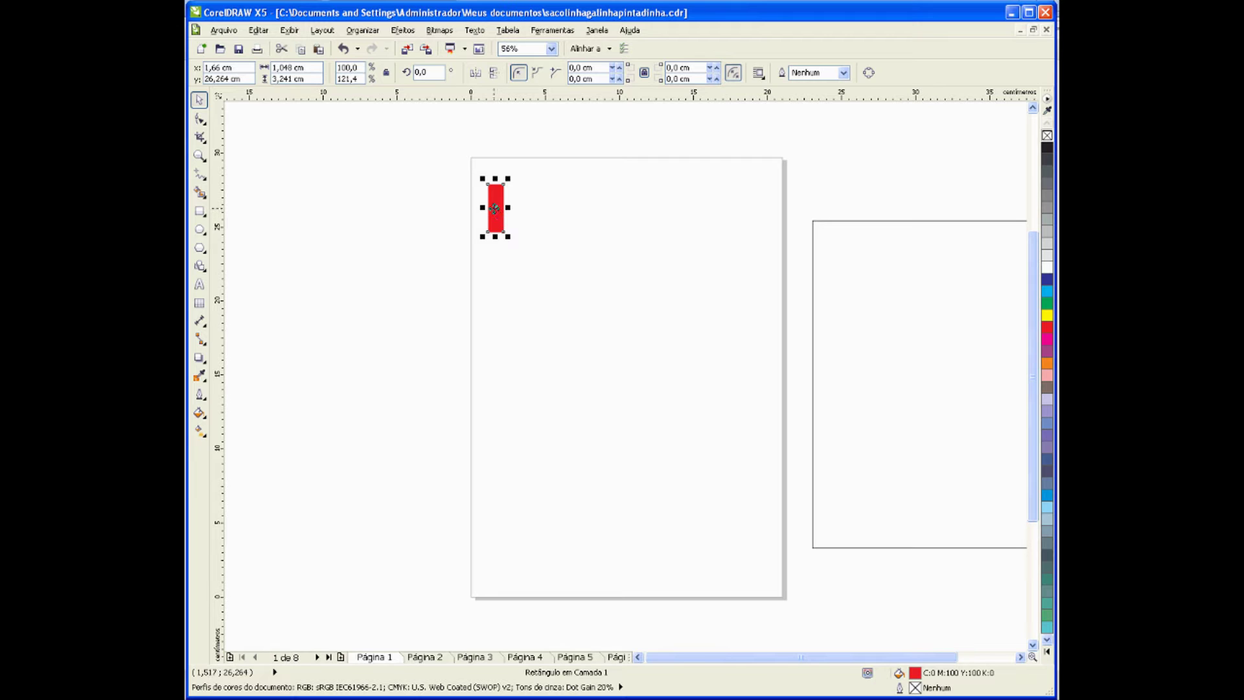
{"action": "left_click", "coordinate": [494, 207]}
{"action": "left_click", "coordinate": [444, 222]}
Step: Try placing a copy of the red stripe just to its right twice, deleting each trial copy
{"action": "left_click", "coordinate": [495, 217]}
{"action": "left_click", "coordinate": [492, 209]}
{"action": "left_click_drag", "start_coordinate": [493, 209], "coordinate": [524, 211]}
{"action": "left_click_drag", "start_coordinate": [524, 211], "coordinate": [524, 211]}
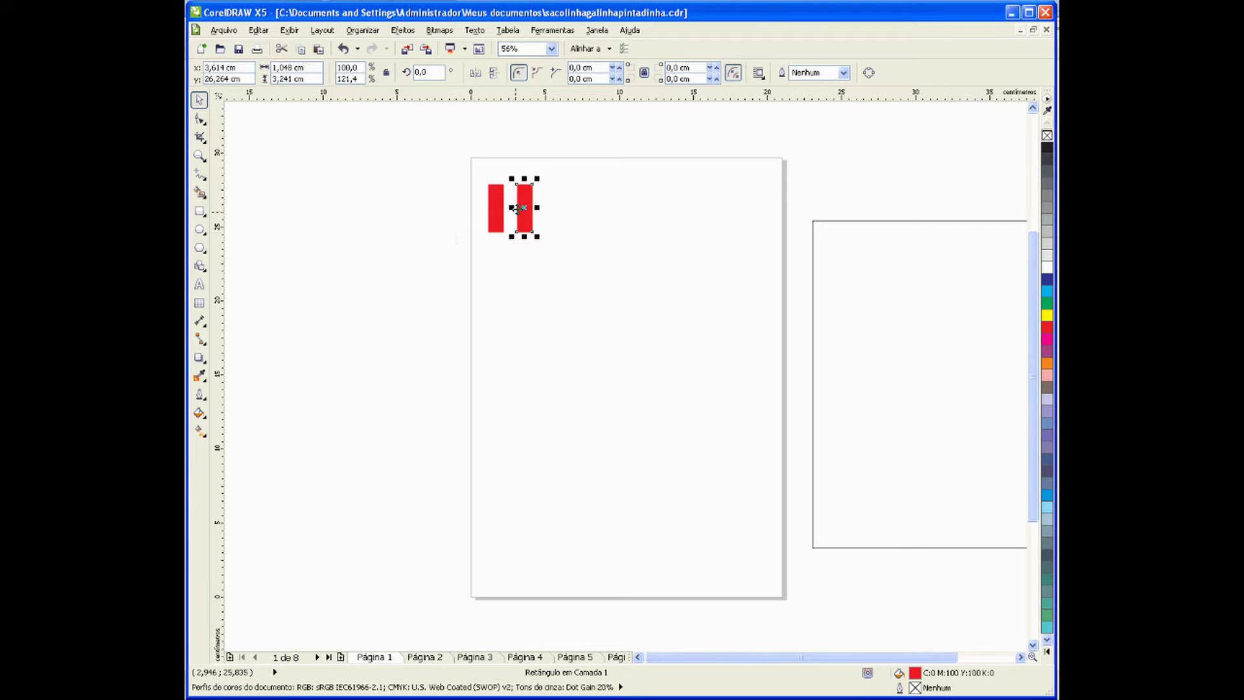
{"action": "key", "text": "Delete"}
{"action": "left_click_drag", "start_coordinate": [488, 207], "coordinate": [529, 213]}
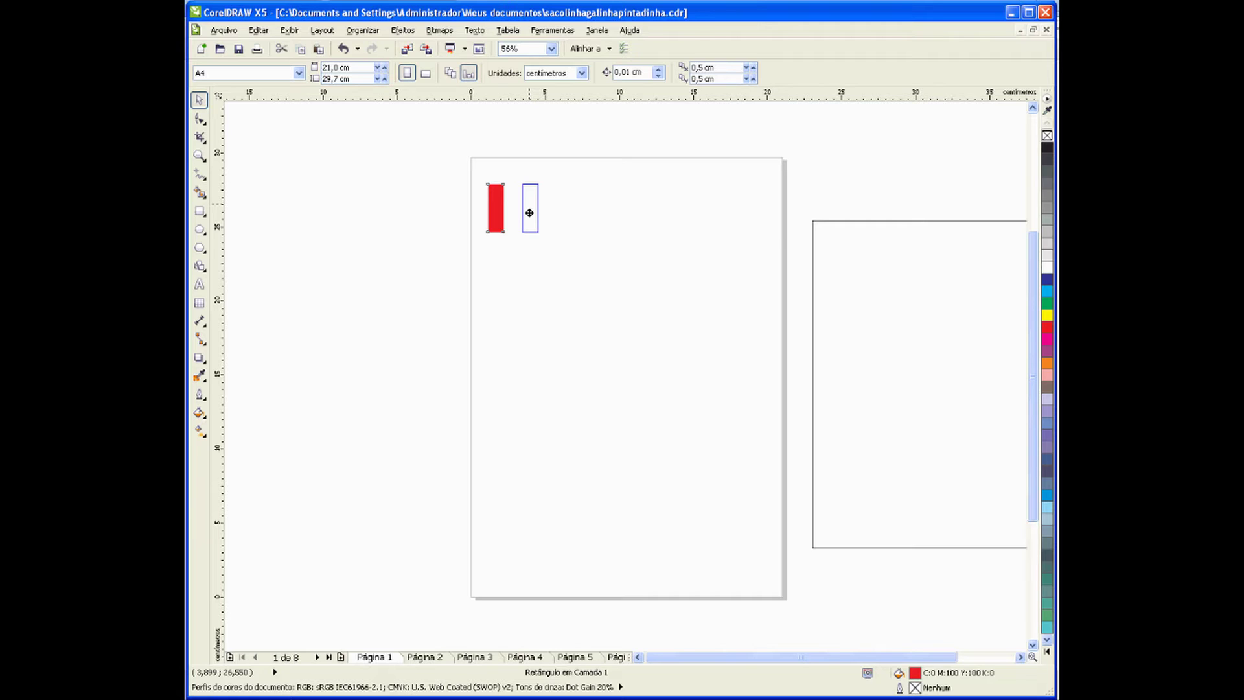
{"action": "left_click_drag", "start_coordinate": [529, 212], "coordinate": [530, 211]}
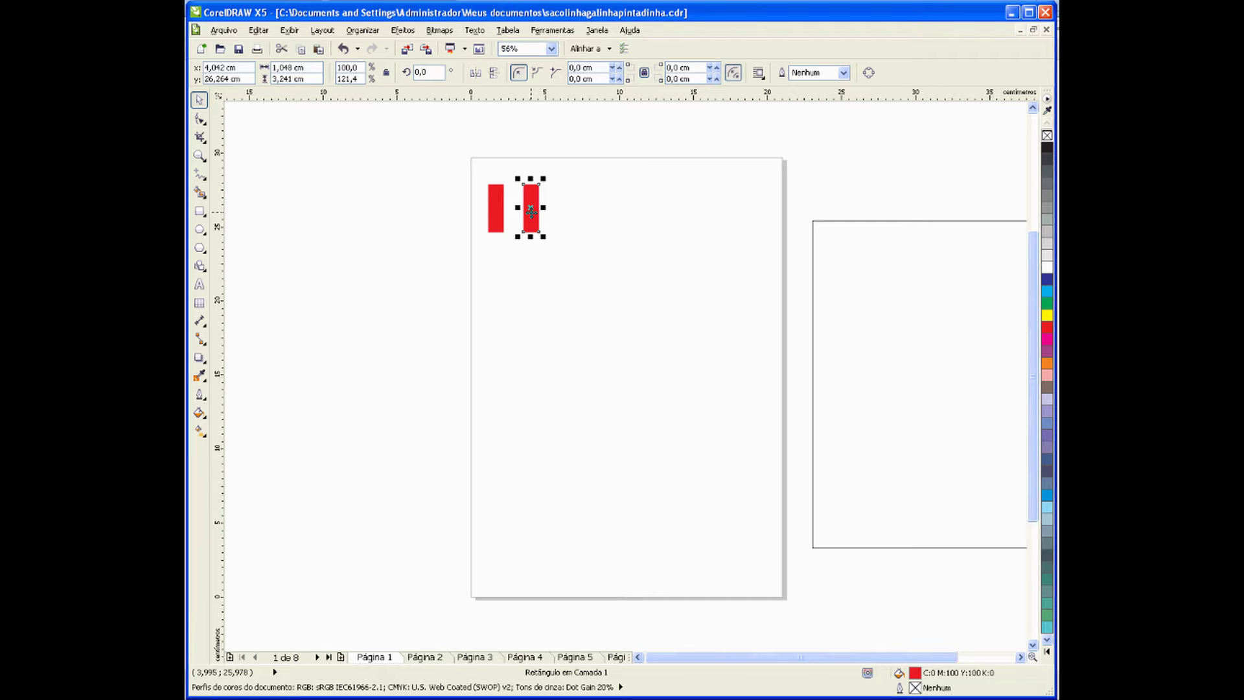
{"action": "key", "text": "Delete"}
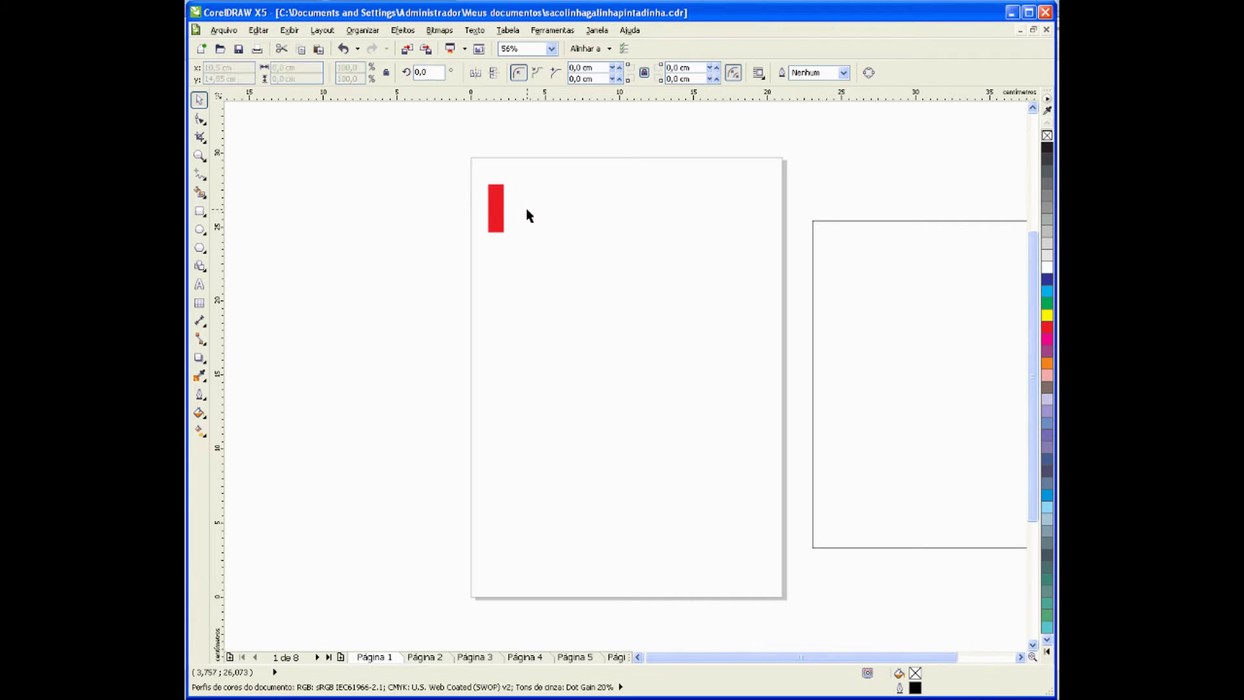
Step: Try spacing several copies of the red stripe by hand in a row, and delete all but the original stripe
{"action": "left_click_drag", "start_coordinate": [500, 205], "coordinate": [523, 207]}
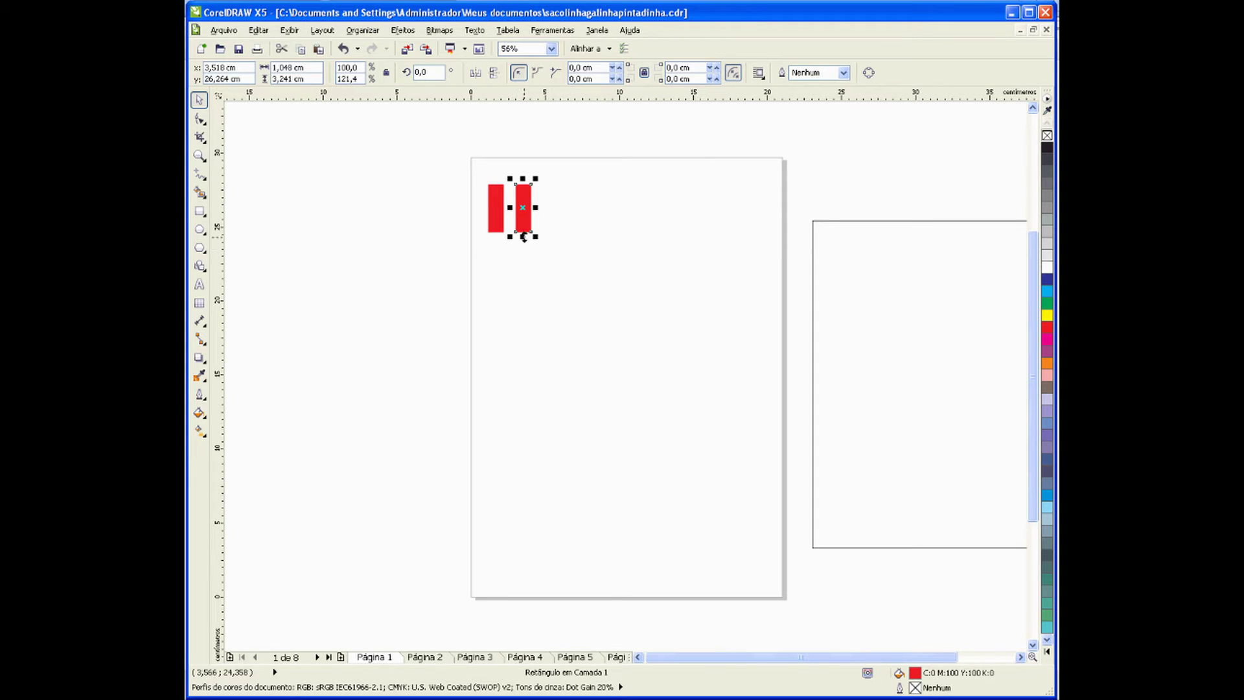
{"action": "left_click_drag", "start_coordinate": [524, 207], "coordinate": [644, 211]}
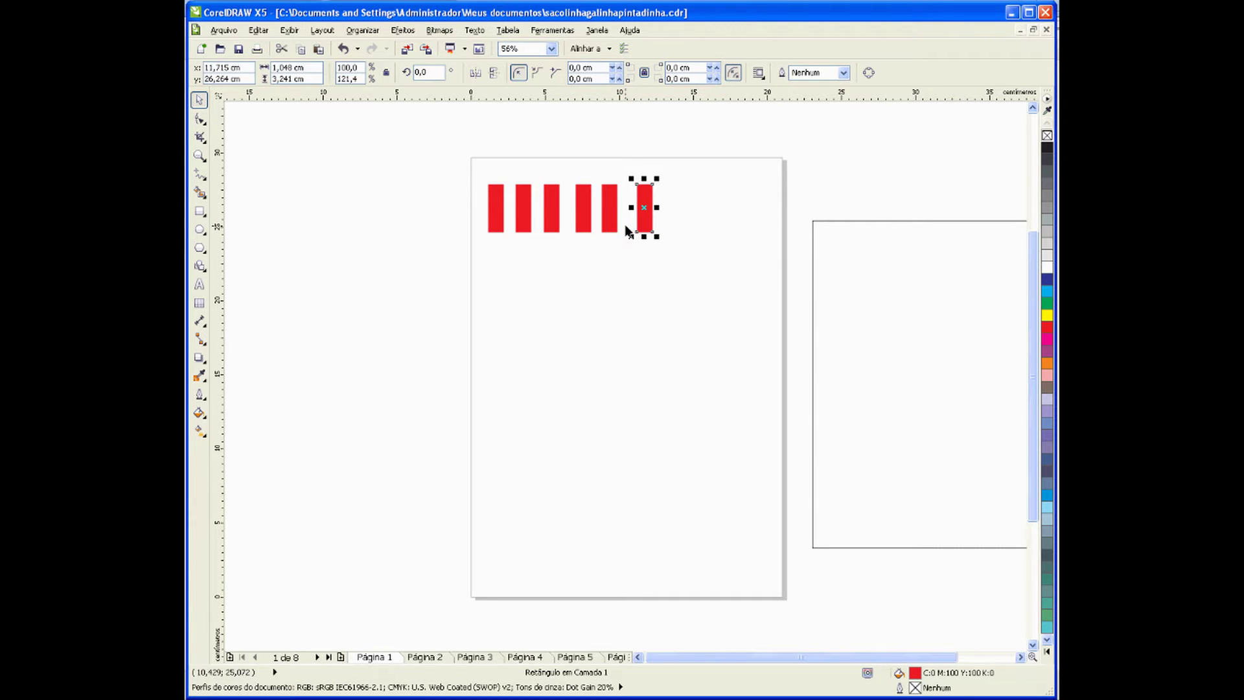
{"action": "left_click", "coordinate": [623, 173]}
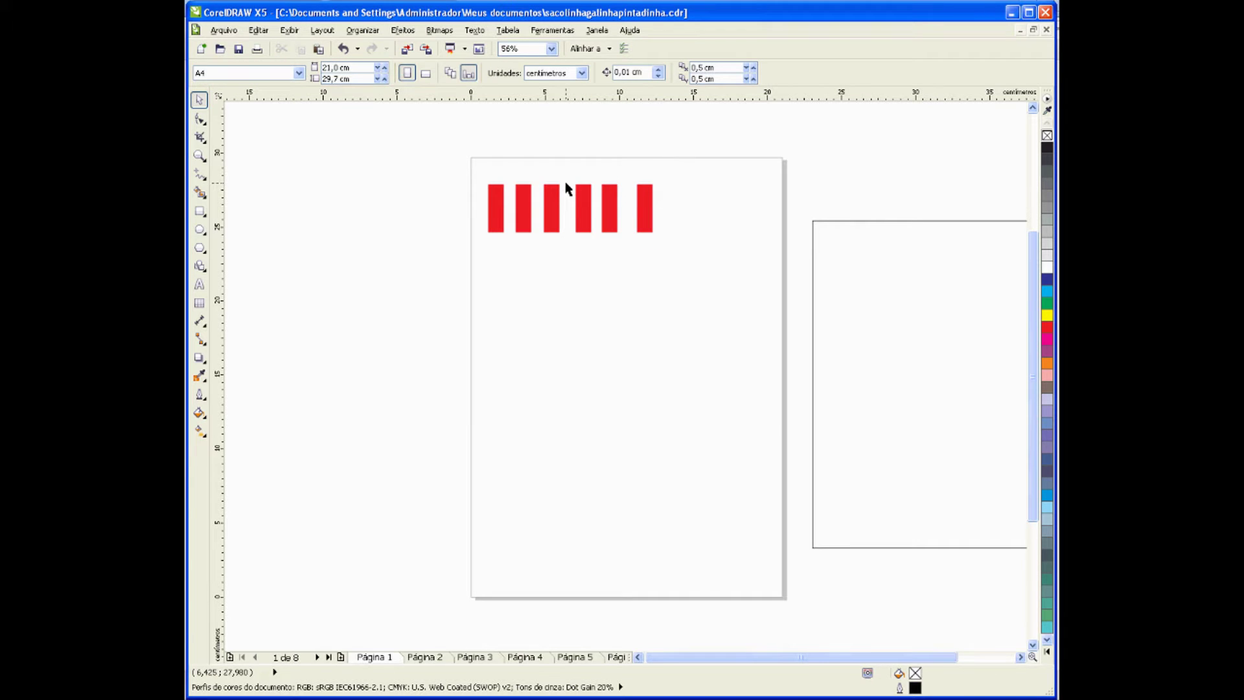
{"action": "left_click", "coordinate": [647, 207]}
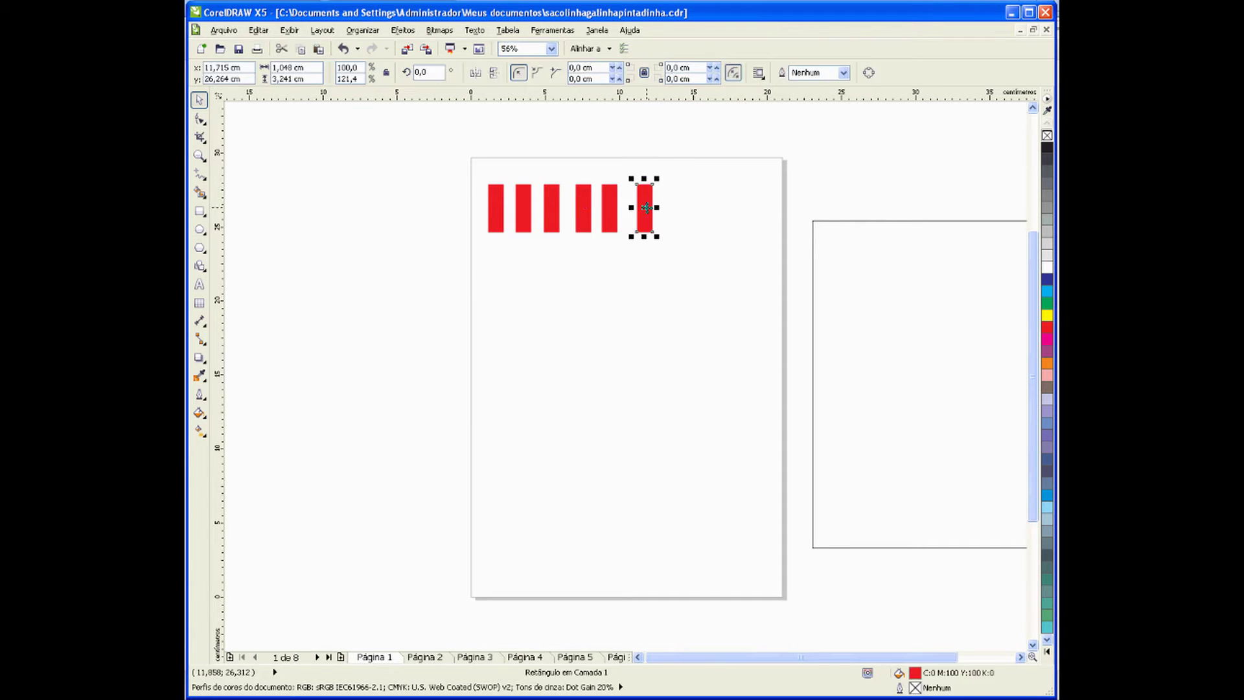
{"action": "key", "text": "Delete"}
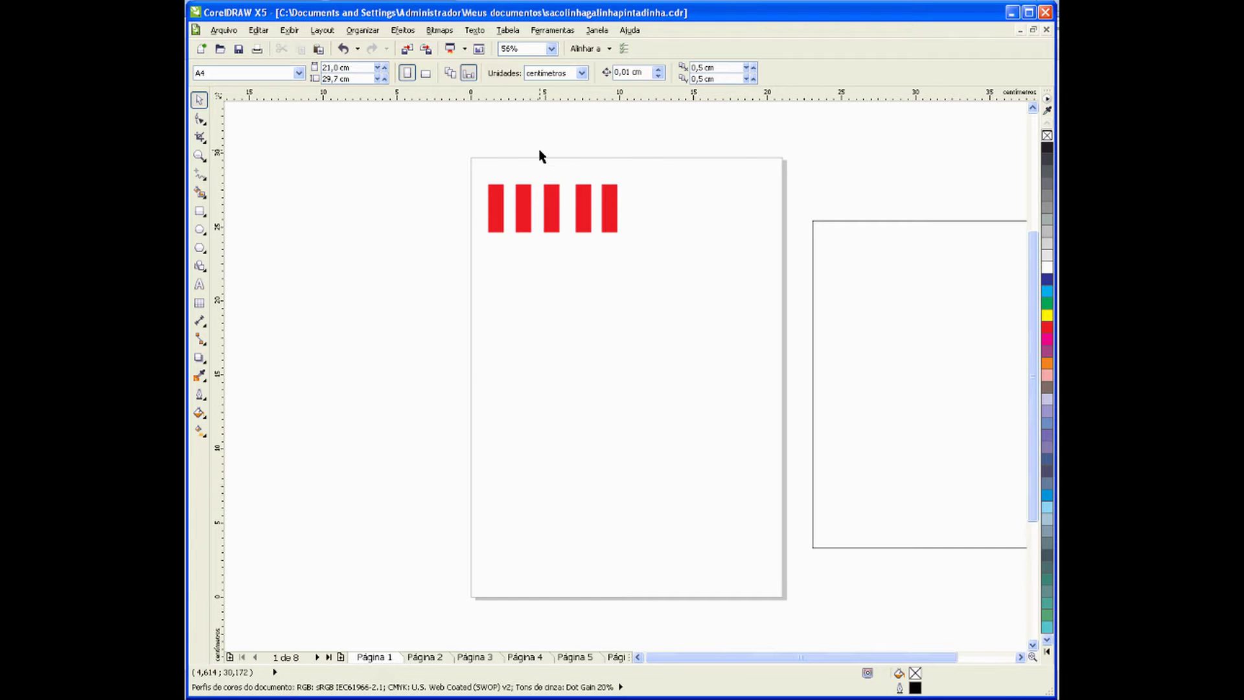
{"action": "left_click_drag", "start_coordinate": [538, 151], "coordinate": [637, 246]}
{"action": "key", "text": "Delete"}
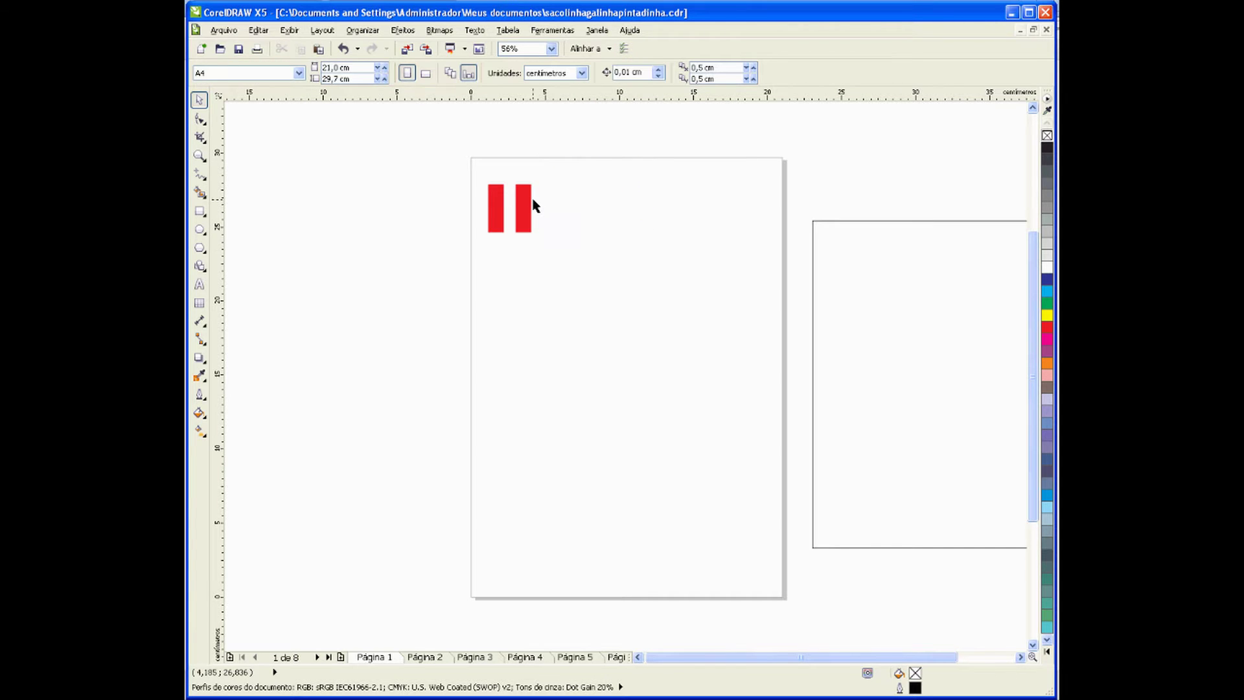
{"action": "left_click", "coordinate": [528, 206]}
{"action": "key", "text": "Delete"}
Step: Place a copy of the red stripe level with the original, about 1,9 cm to its right
{"action": "left_click_drag", "start_coordinate": [496, 207], "coordinate": [525, 212]}
{"action": "right_click", "coordinate": [524, 212]}
{"action": "left_click", "coordinate": [494, 241]}
{"action": "left_click", "coordinate": [522, 215]}
{"action": "left_click", "coordinate": [525, 206]}
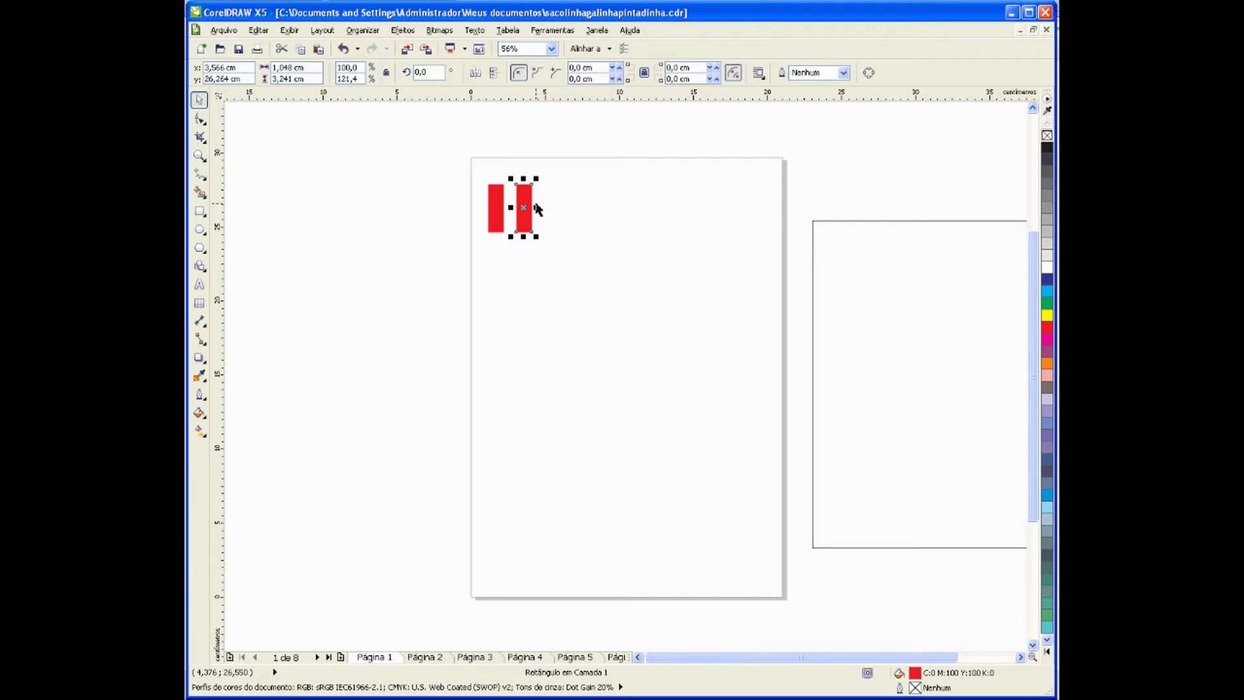
Step: Repeat the stripe duplication eight times at the same spacing across the page width, and deselect the last copy
{"action": "key", "text": "ctrl+d"}
{"action": "key", "text": "ctrl+d"}
{"action": "key", "text": "ctrl+d"}
{"action": "key", "text": "ctrl+d"}
{"action": "key", "text": "ctrl+d"}
{"action": "key", "text": "ctrl+d"}
{"action": "key", "text": "ctrl+d"}
{"action": "key", "text": "ctrl+d"}
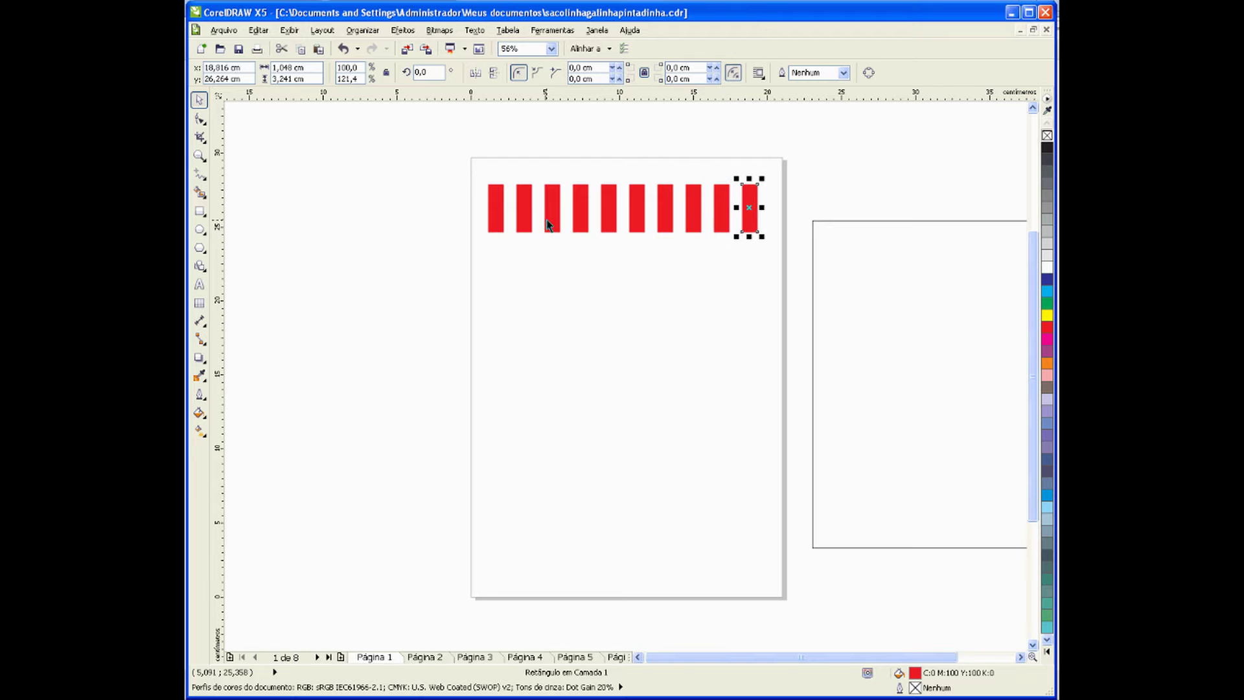
{"action": "left_click", "coordinate": [408, 297]}
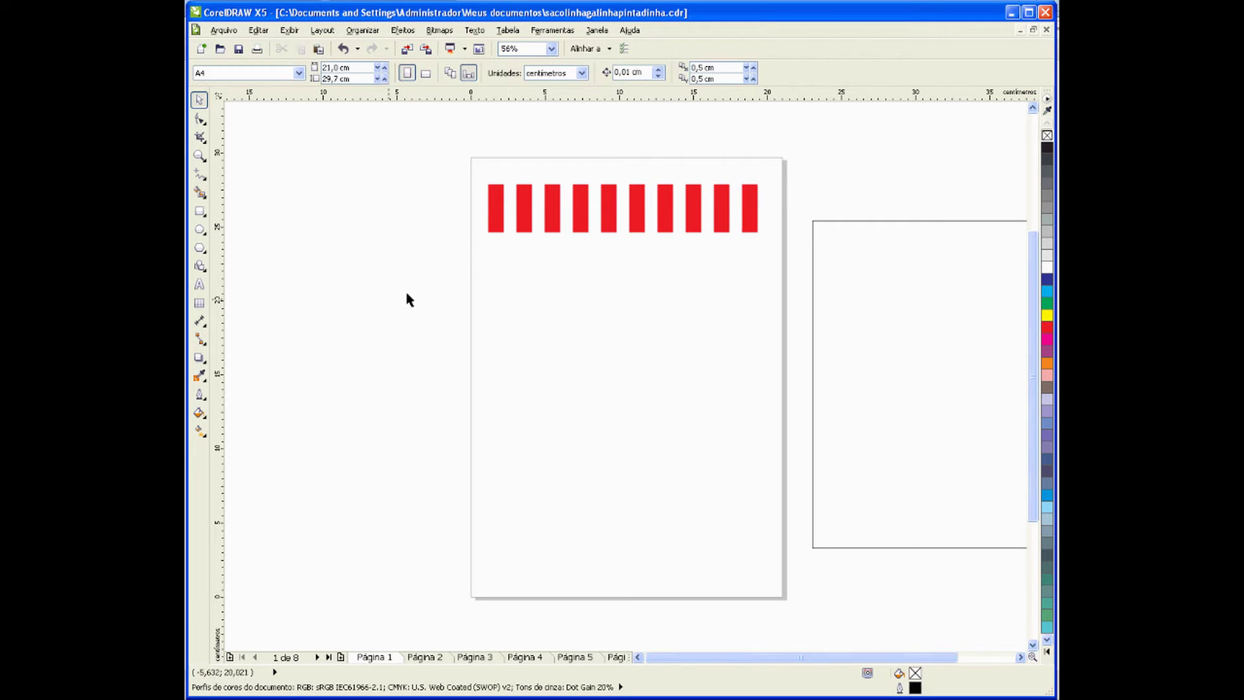
Step: Fill the second stripe with yellow, the third with green, the fourth with cyan and the fifth with magenta
{"action": "left_click", "coordinate": [526, 220]}
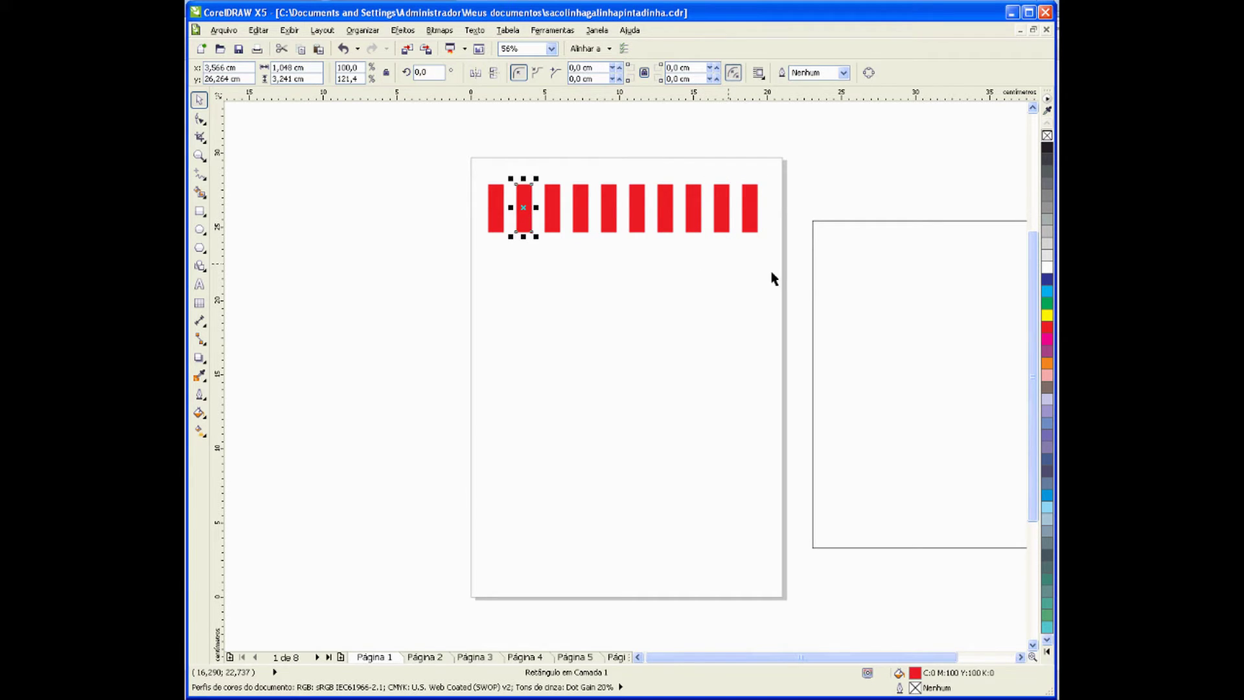
{"action": "left_click", "coordinate": [1047, 315]}
{"action": "left_click", "coordinate": [555, 214]}
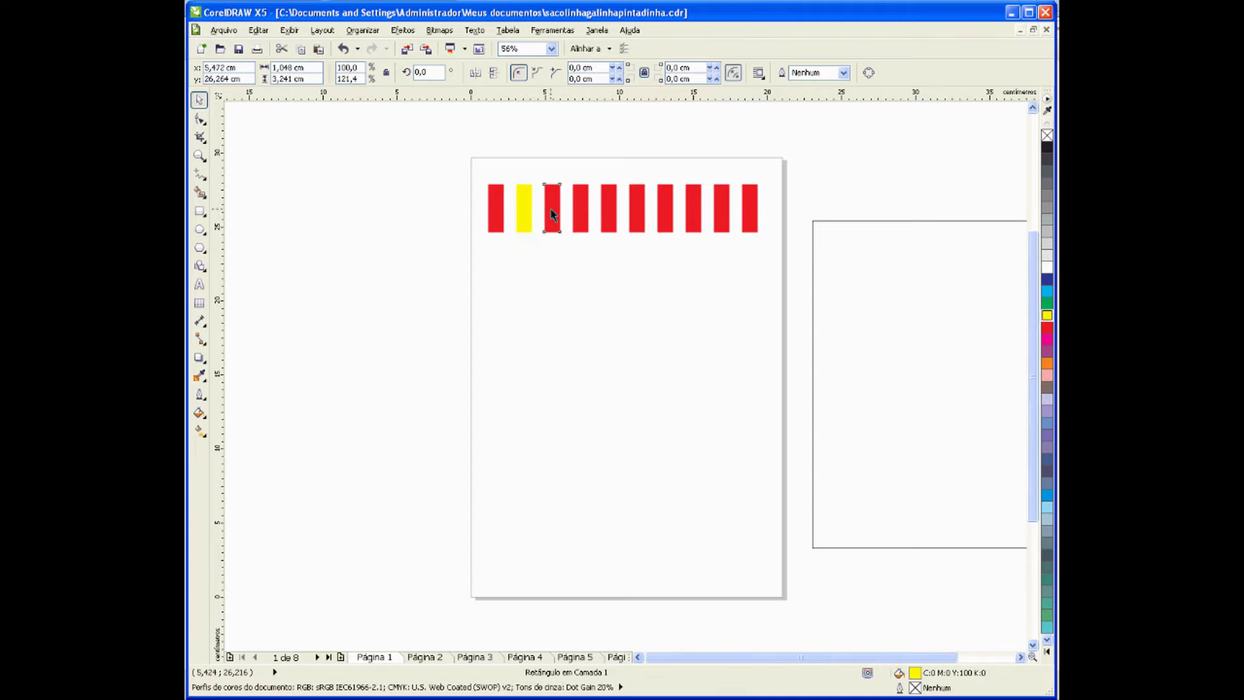
{"action": "left_click", "coordinate": [1046, 304]}
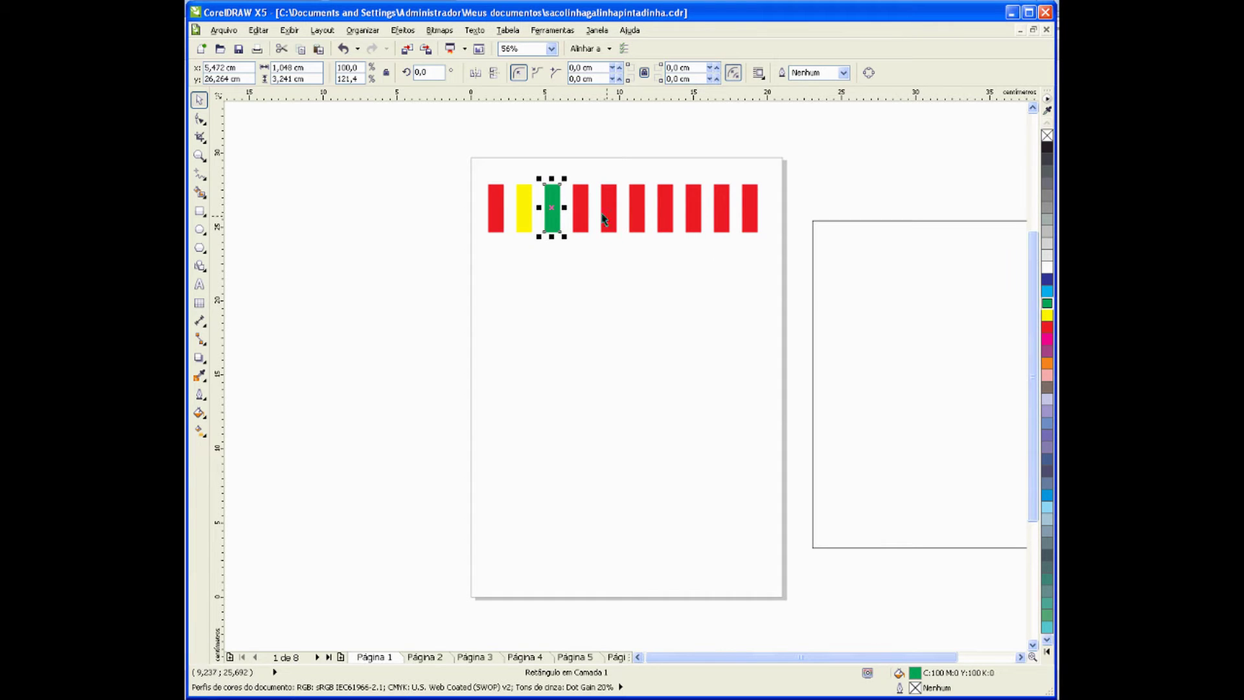
{"action": "left_click", "coordinate": [579, 206]}
{"action": "left_click", "coordinate": [1047, 291]}
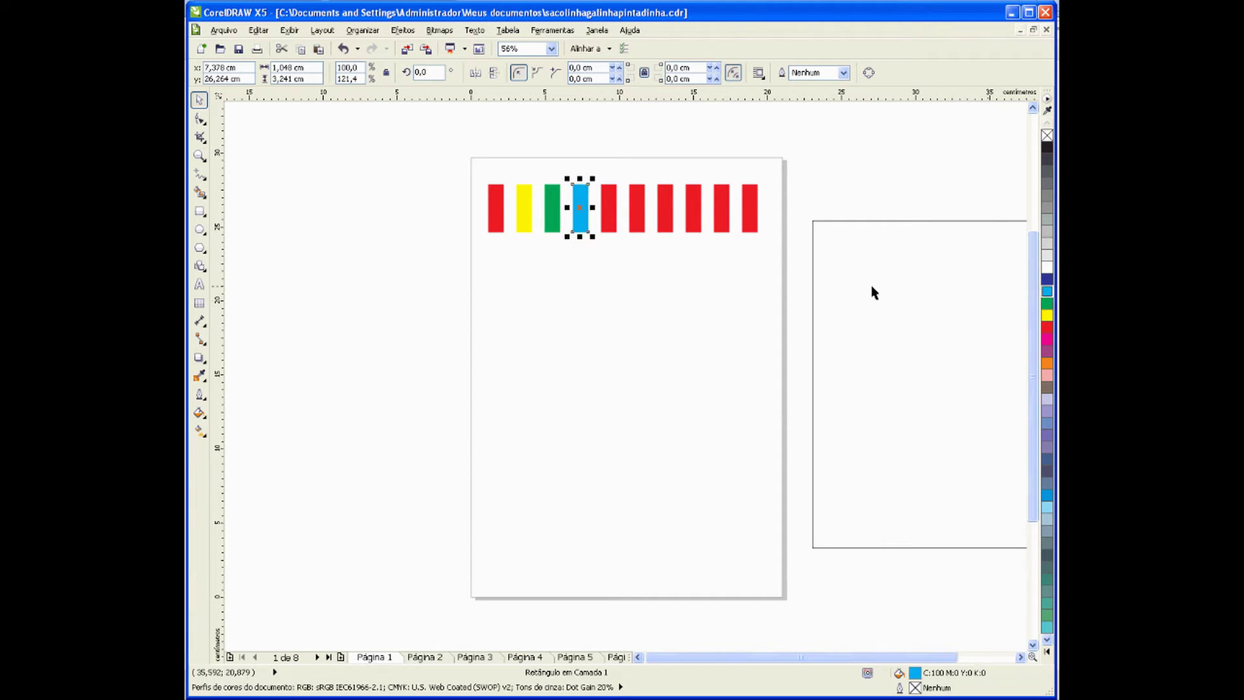
{"action": "left_click", "coordinate": [615, 210]}
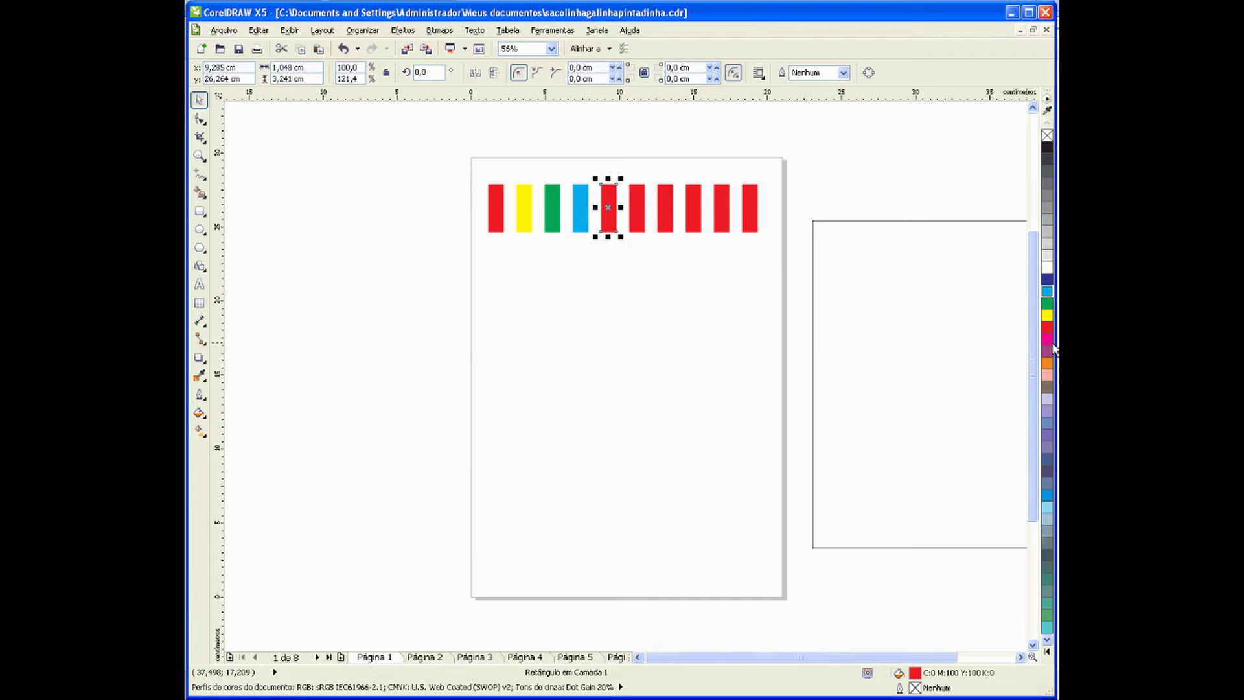
{"action": "left_click", "coordinate": [1047, 339]}
Step: Fill the sixth to tenth stripes with purple, orange, green, cyan and dark blue in that order
{"action": "left_click", "coordinate": [636, 207]}
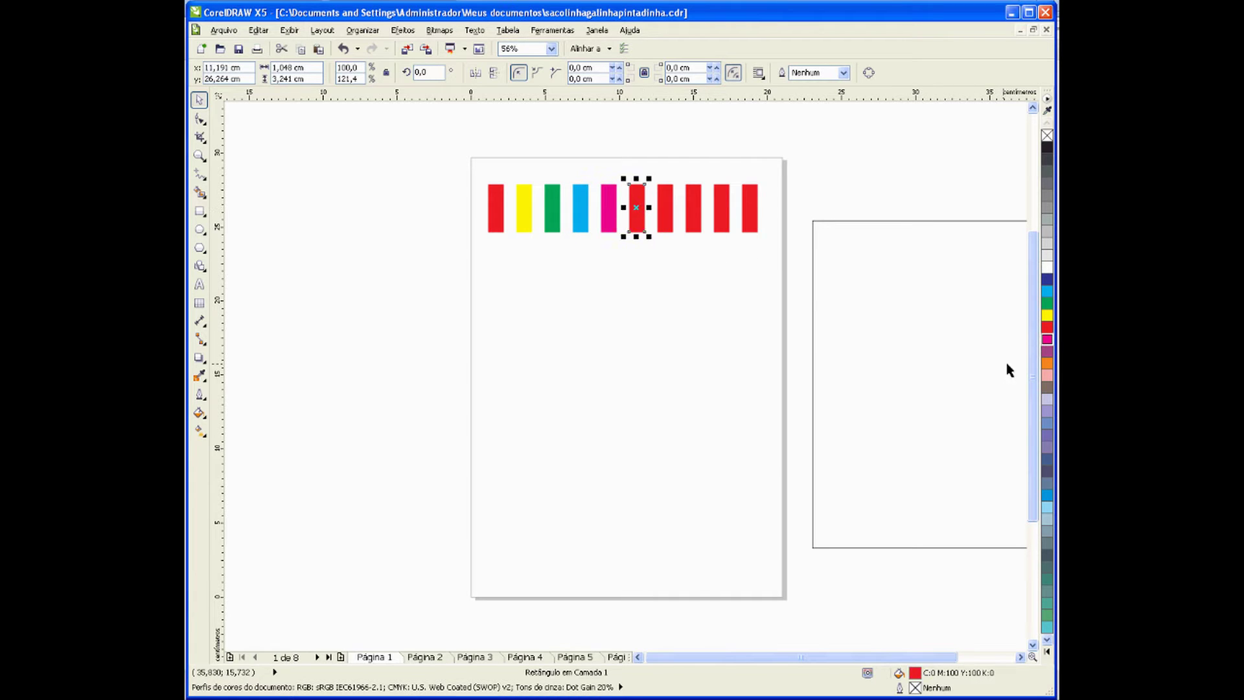
{"action": "left_click", "coordinate": [1046, 352]}
{"action": "left_click", "coordinate": [665, 207]}
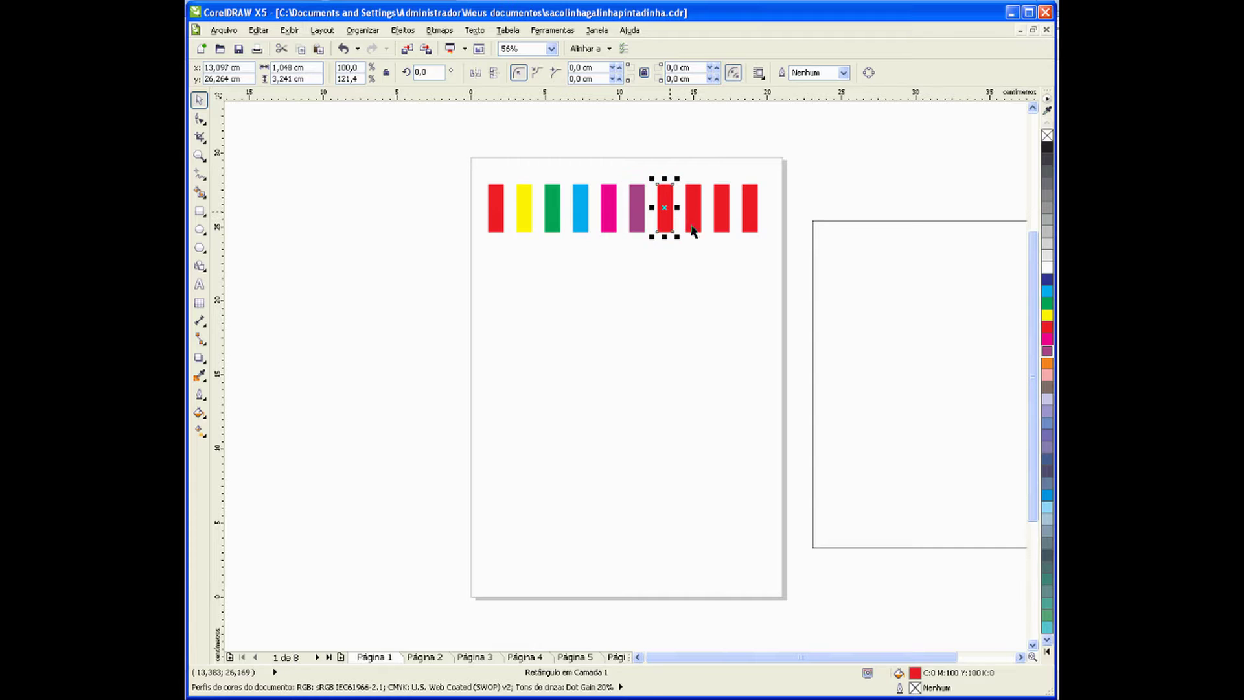
{"action": "left_click", "coordinate": [1045, 364]}
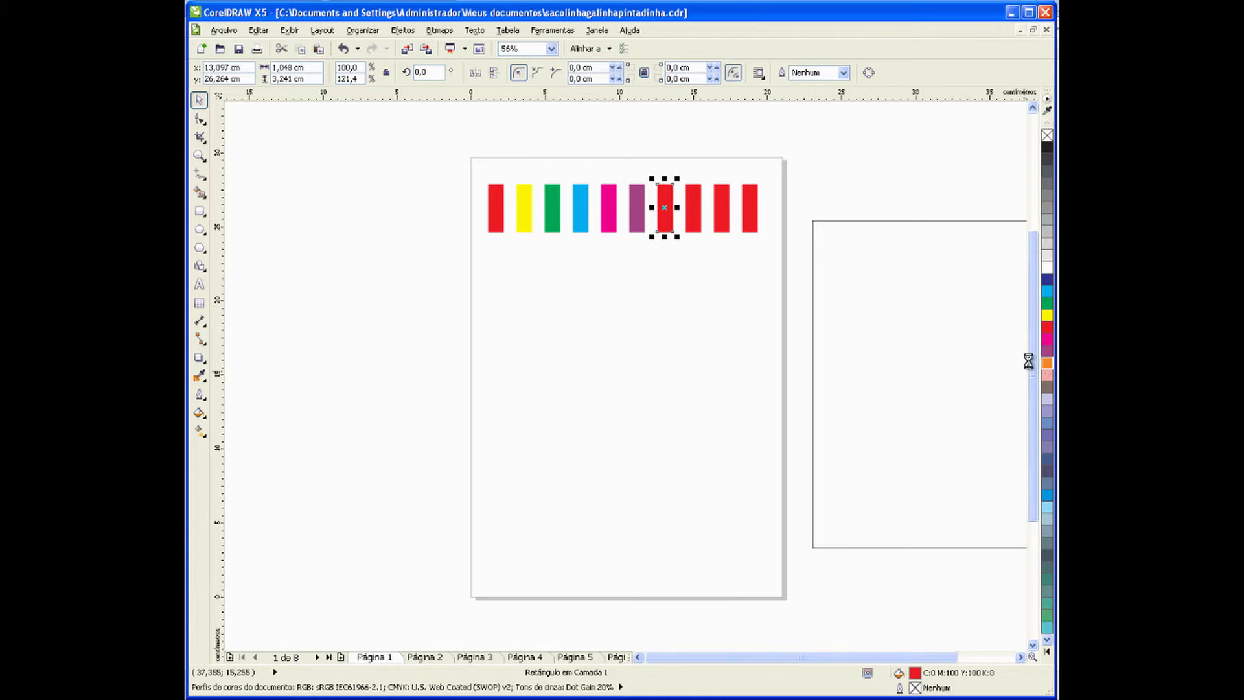
{"action": "left_click", "coordinate": [696, 218]}
{"action": "left_click", "coordinate": [1047, 304]}
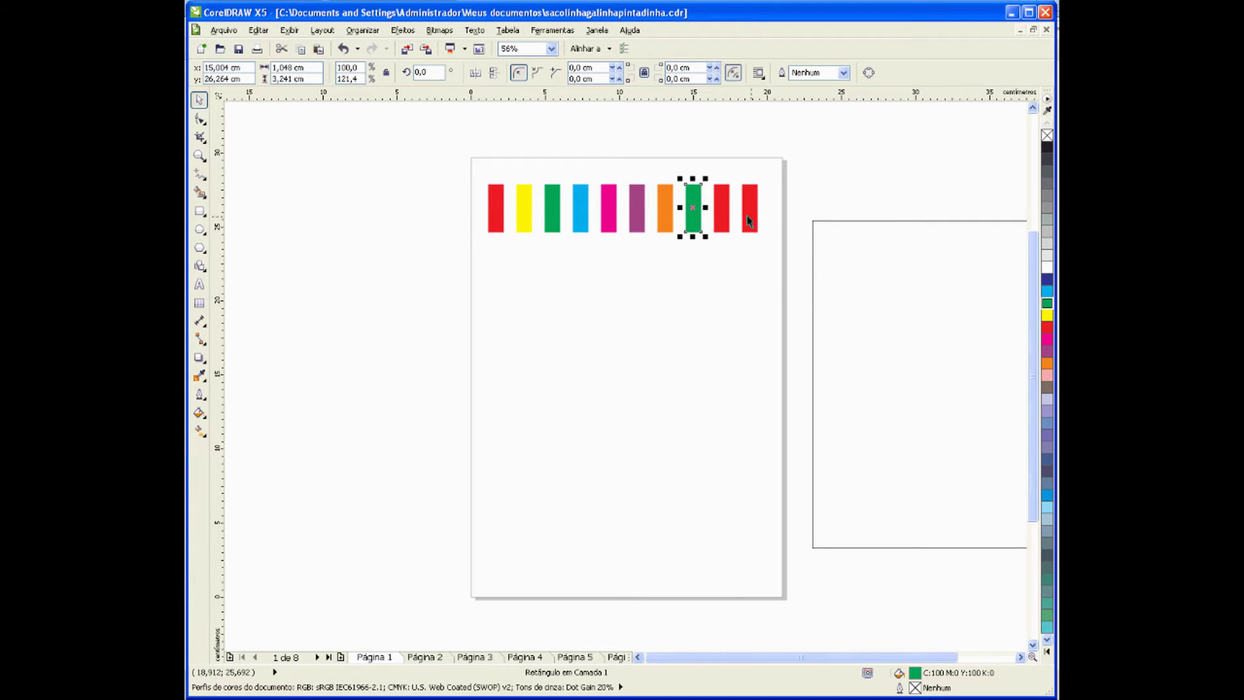
{"action": "left_click", "coordinate": [725, 214]}
{"action": "left_click", "coordinate": [1047, 291]}
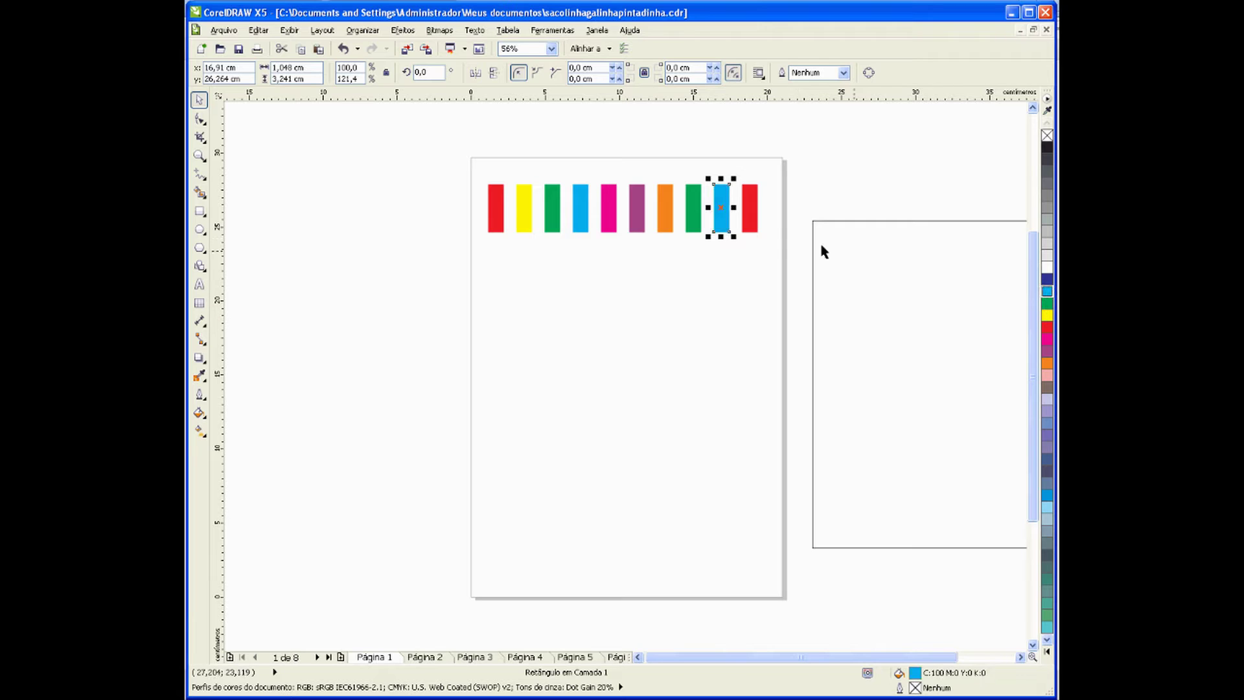
{"action": "left_click", "coordinate": [754, 219]}
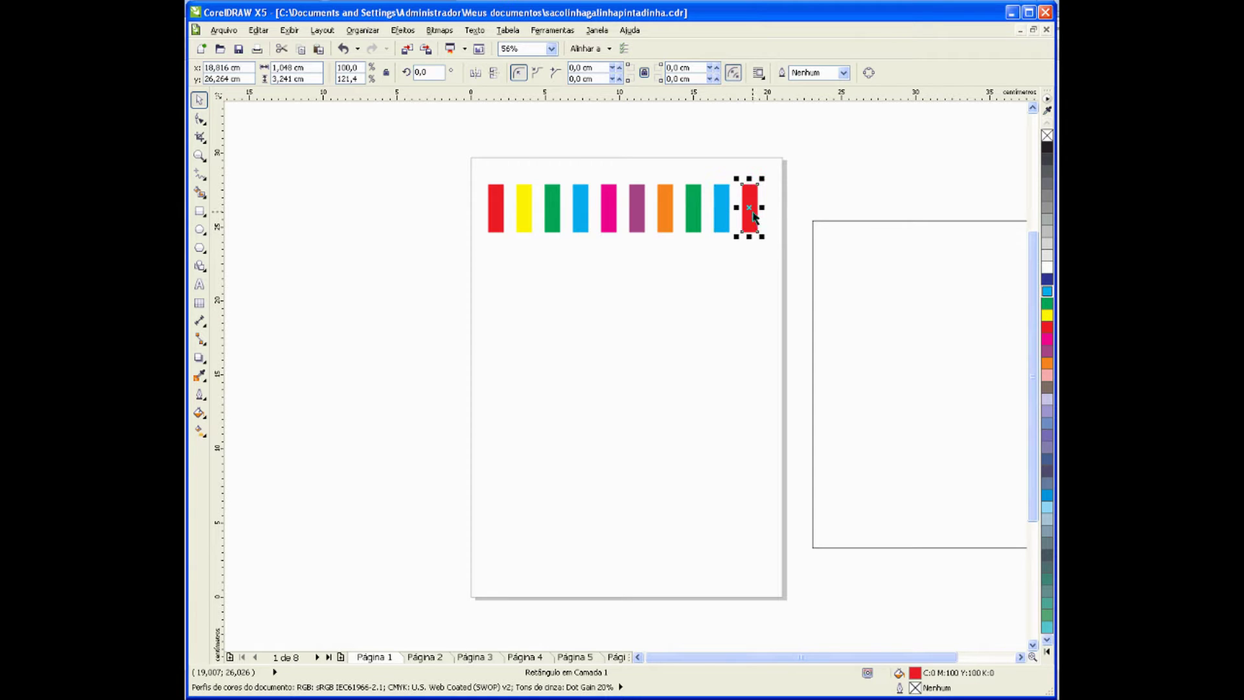
{"action": "left_click", "coordinate": [1046, 279]}
{"action": "left_click", "coordinate": [412, 293]}
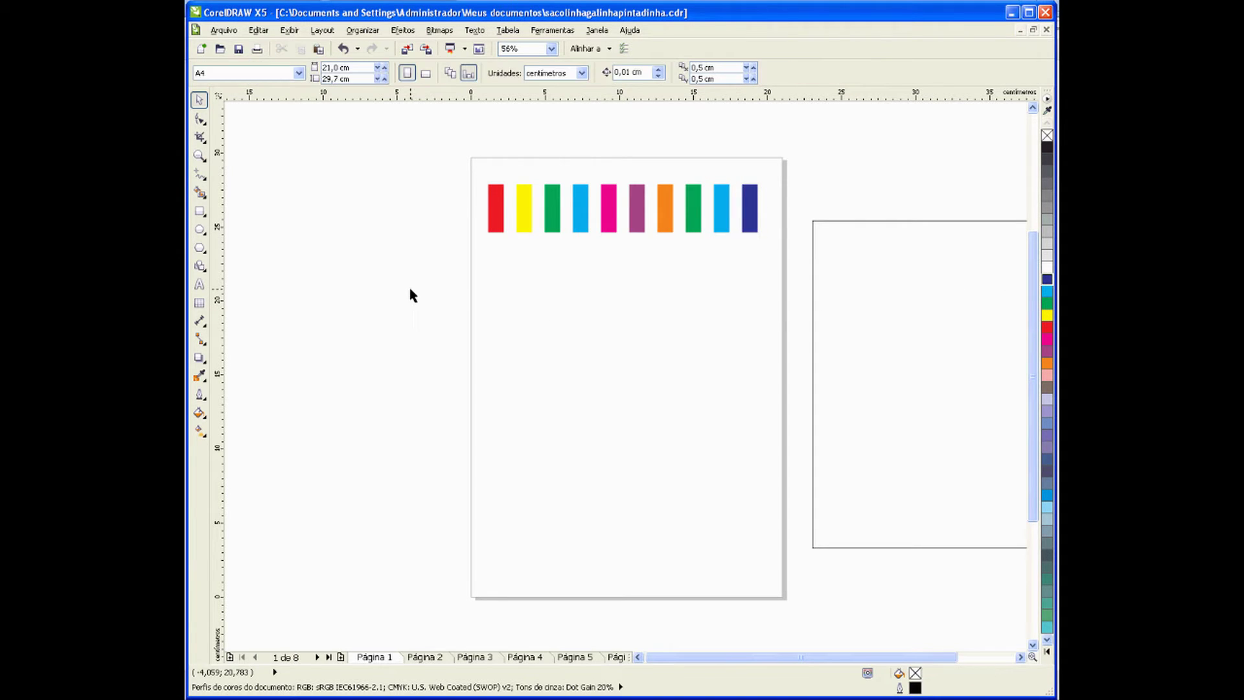
Step: Select all ten coloured stripes and group them
{"action": "left_click_drag", "start_coordinate": [398, 150], "coordinate": [295, 175]}
{"action": "left_click_drag", "start_coordinate": [433, 156], "coordinate": [795, 294]}
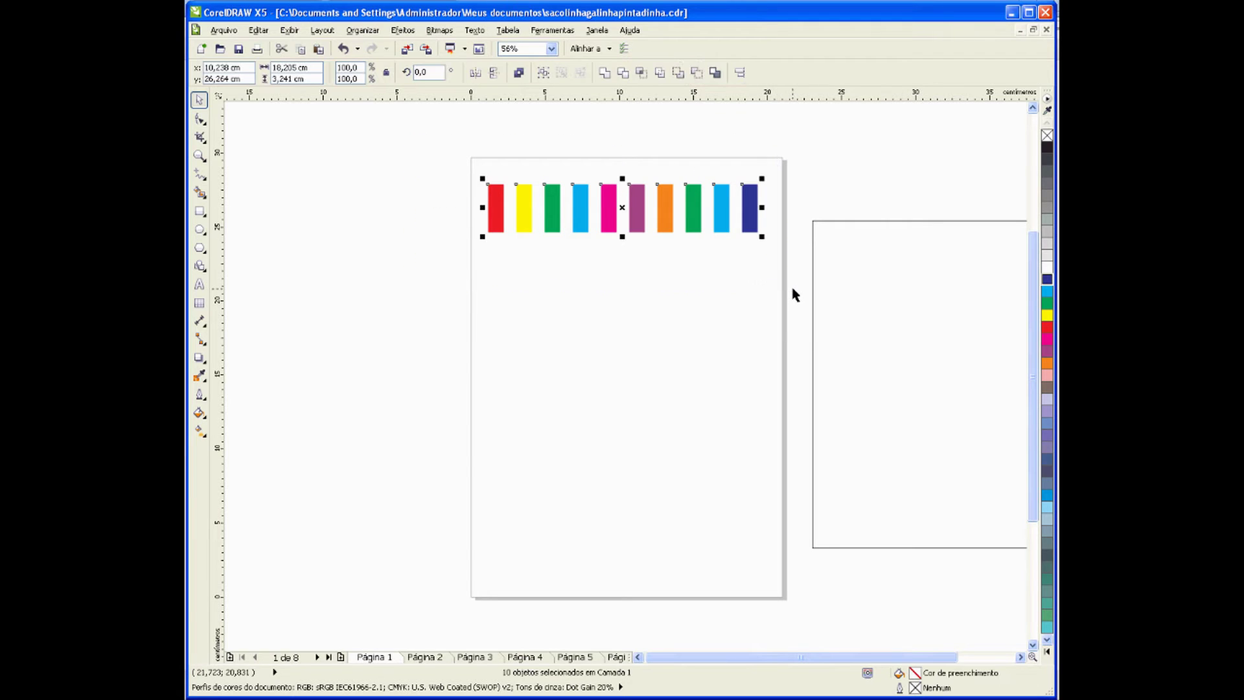
{"action": "key", "text": "ctrl+g"}
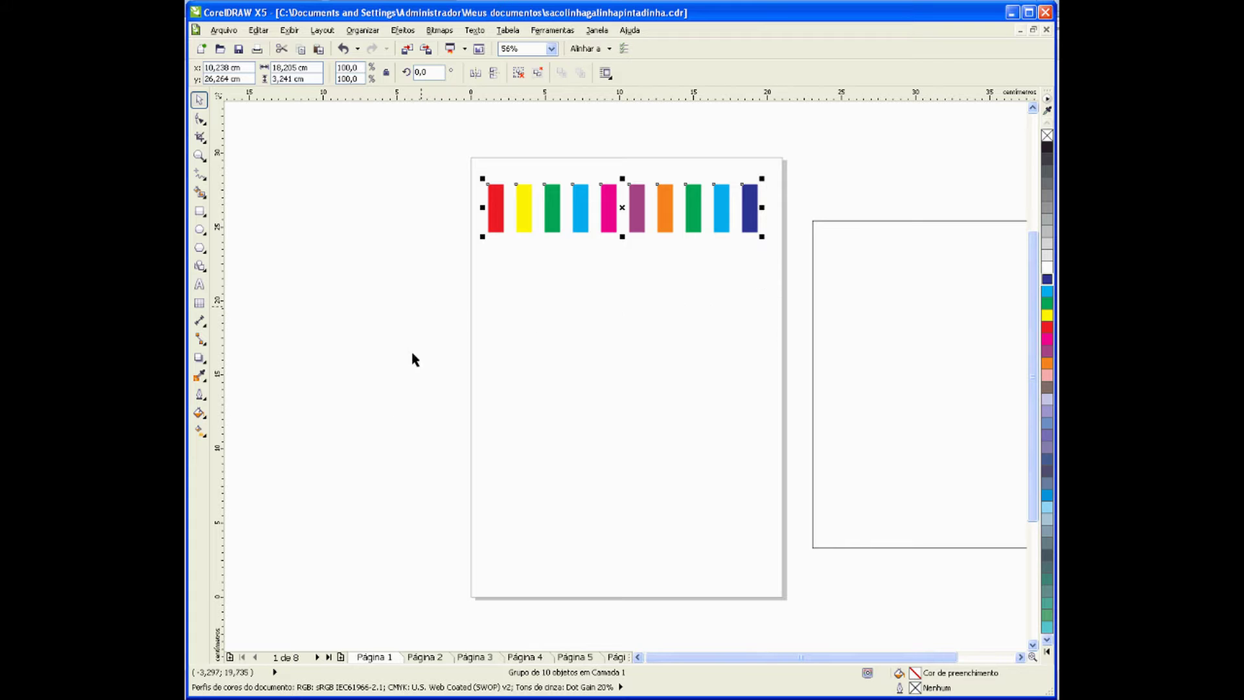
Step: Check the finished design on page 2 and draw a rectangle about 18,06 × 7,1 cm directly below the stripes on page 1
{"action": "left_click", "coordinate": [427, 657]}
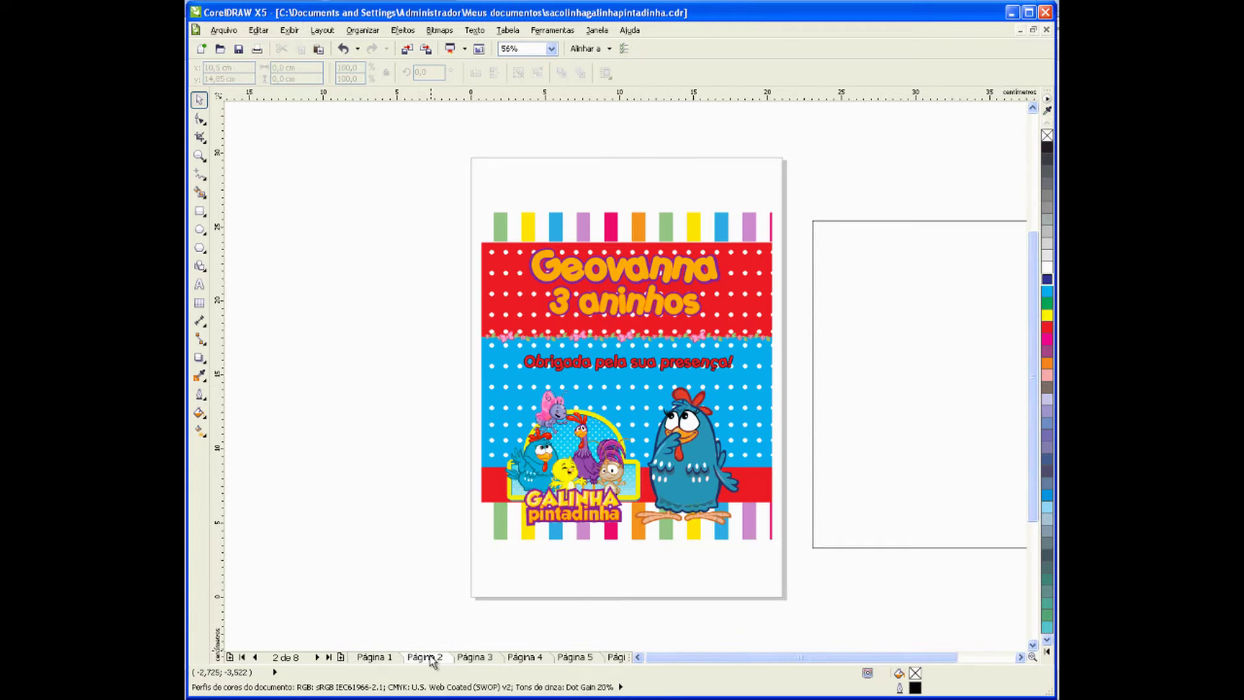
{"action": "left_click", "coordinate": [379, 658]}
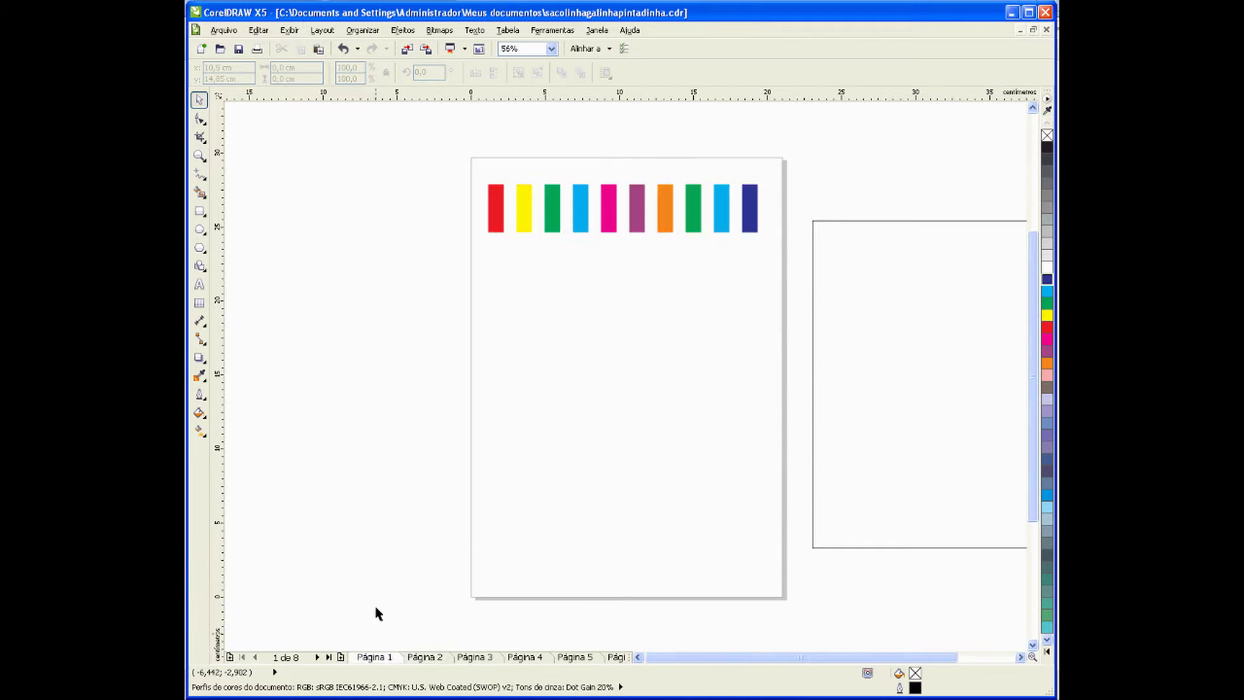
{"action": "left_click", "coordinate": [200, 211]}
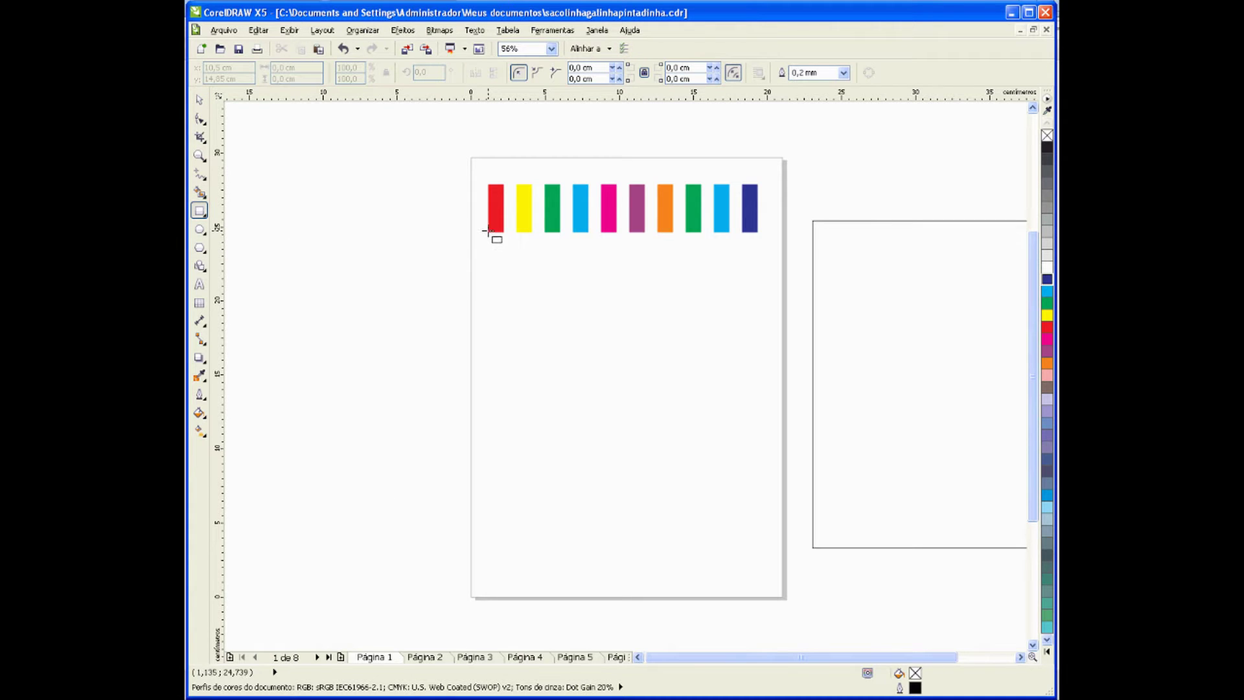
{"action": "mouse_move", "coordinate": [489, 231]}
{"action": "left_mouse_down"}
{"action": "mouse_move", "coordinate": [667, 314]}
{"action": "mouse_move", "coordinate": [756, 337]}
{"action": "left_mouse_up"}
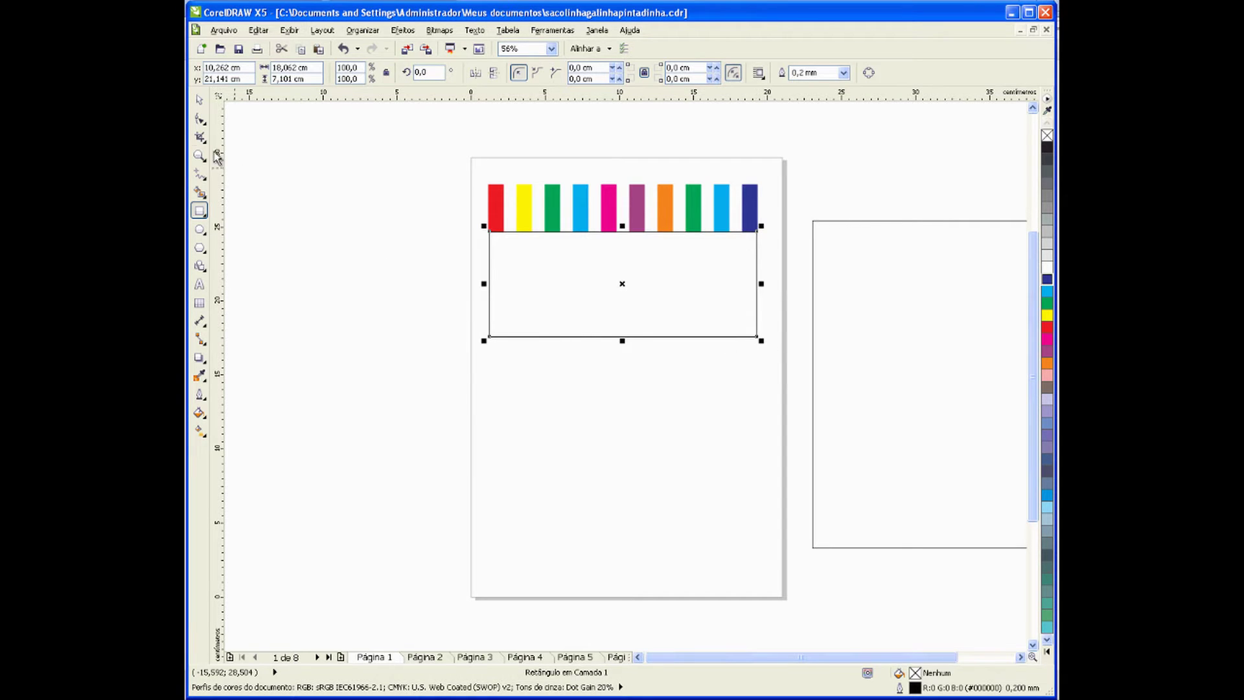
{"action": "left_click", "coordinate": [199, 99]}
{"action": "left_click", "coordinate": [442, 277]}
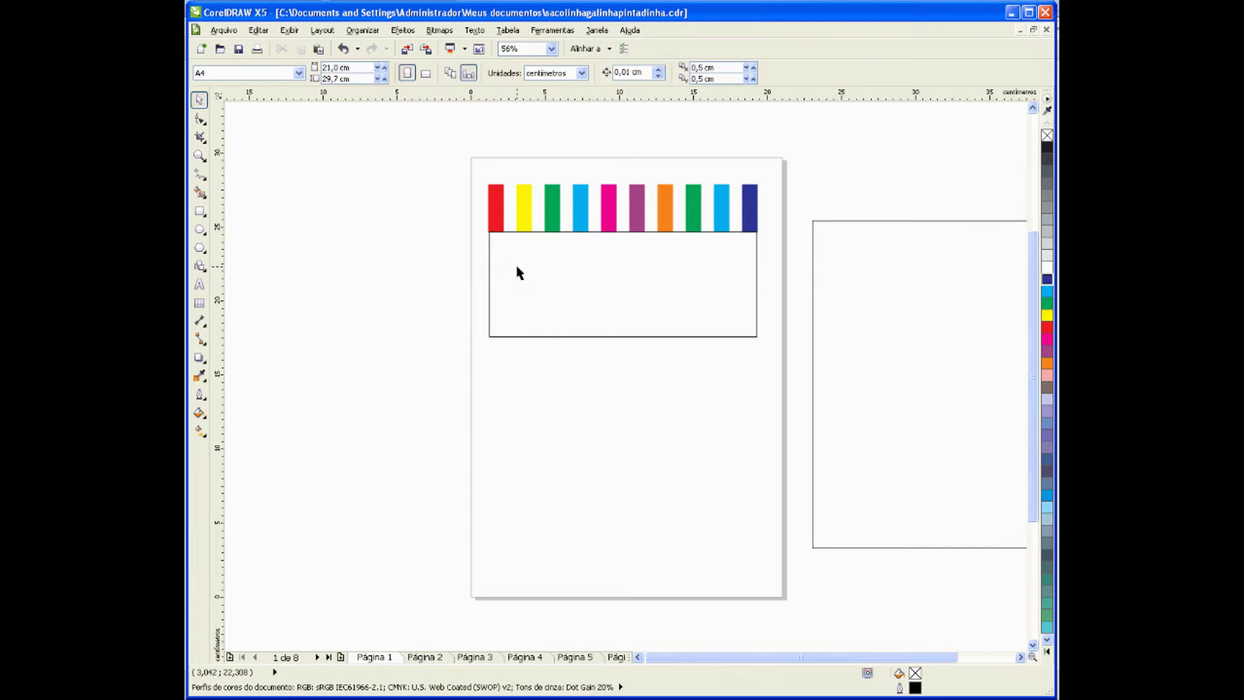
Step: Remove the outline of the rectangle below the stripes and fill it with red
{"action": "left_click", "coordinate": [518, 274]}
{"action": "right_click", "coordinate": [1047, 136]}
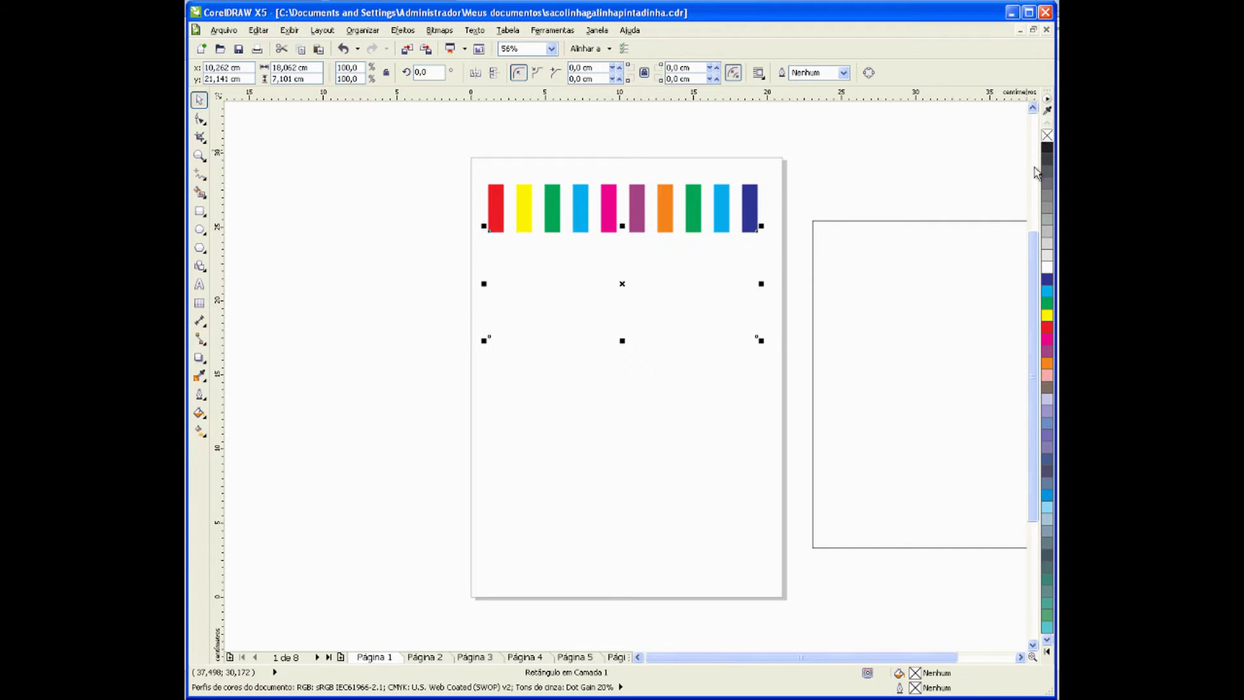
{"action": "left_click", "coordinate": [1044, 328]}
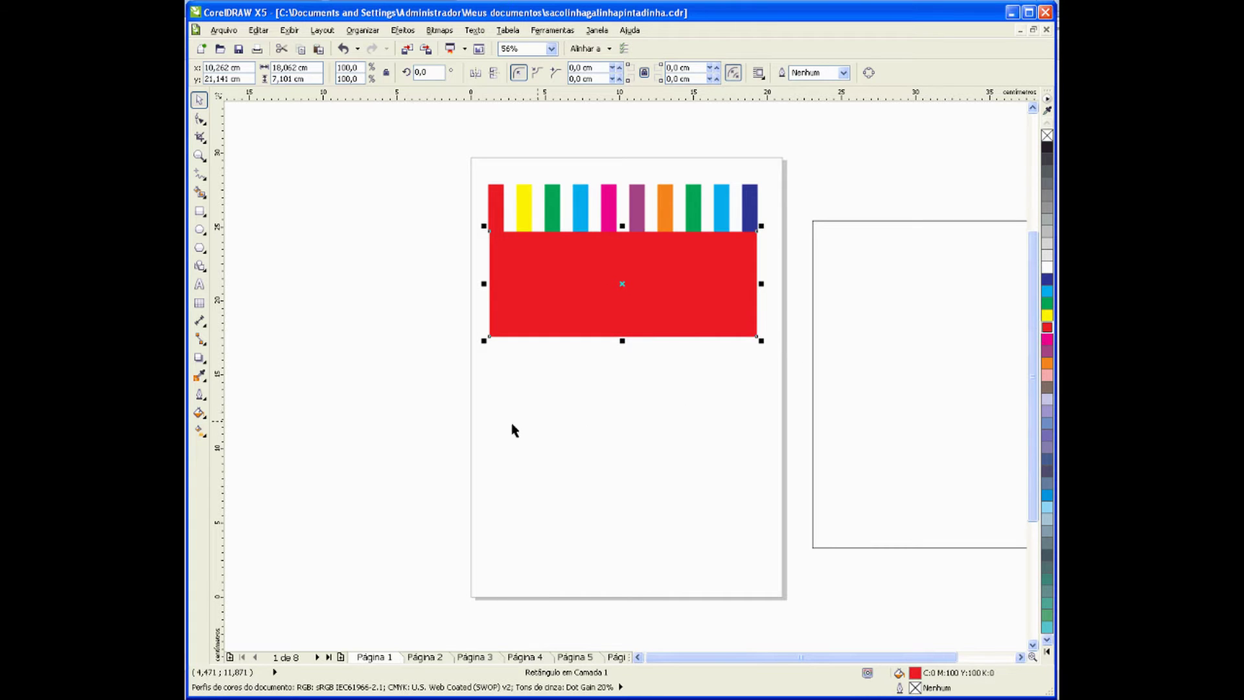
{"action": "left_click", "coordinate": [454, 398]}
Step: Widen the red rectangle on both sides to about 18,3 cm to cover the full width of the stripe row
{"action": "left_click", "coordinate": [526, 320]}
{"action": "left_click_drag", "start_coordinate": [487, 285], "coordinate": [482, 283]}
{"action": "left_click_drag", "start_coordinate": [762, 285], "coordinate": [764, 288]}
{"action": "left_click", "coordinate": [586, 392]}
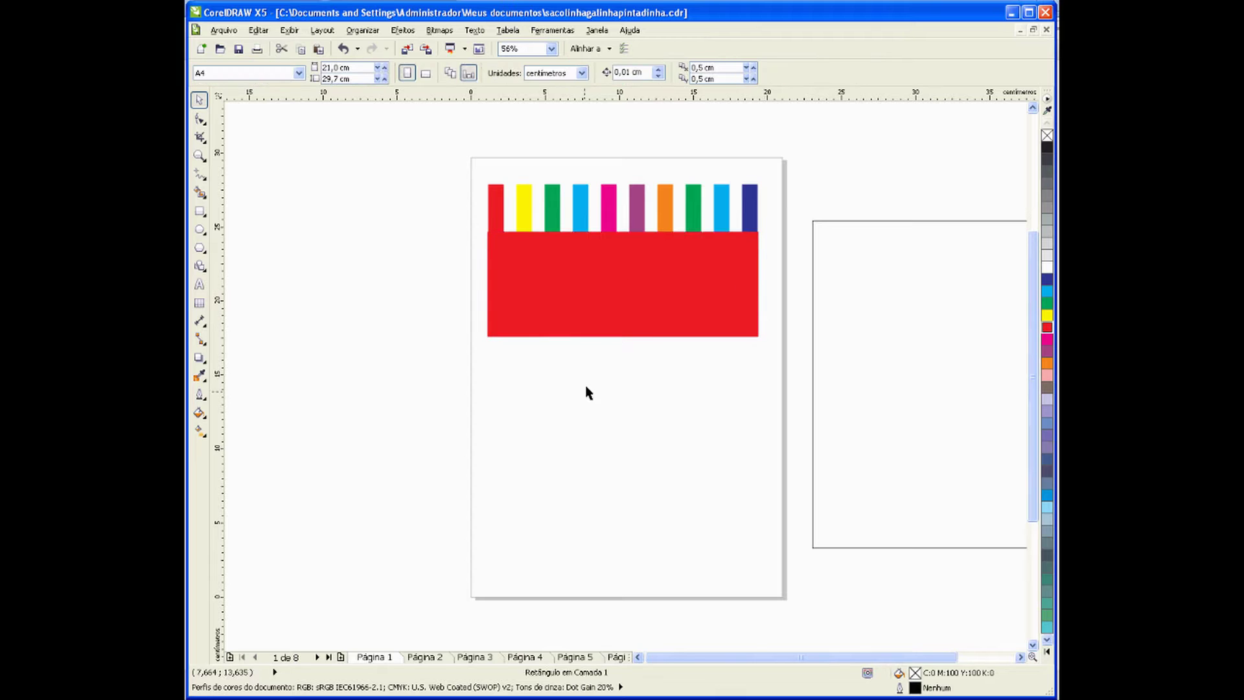
Step: Reposition the red rectangle against the bottom of the stripes and centre it horizontally on the stripe group
{"action": "left_click_drag", "start_coordinate": [641, 303], "coordinate": [634, 281]}
{"action": "key", "text": "Up"}
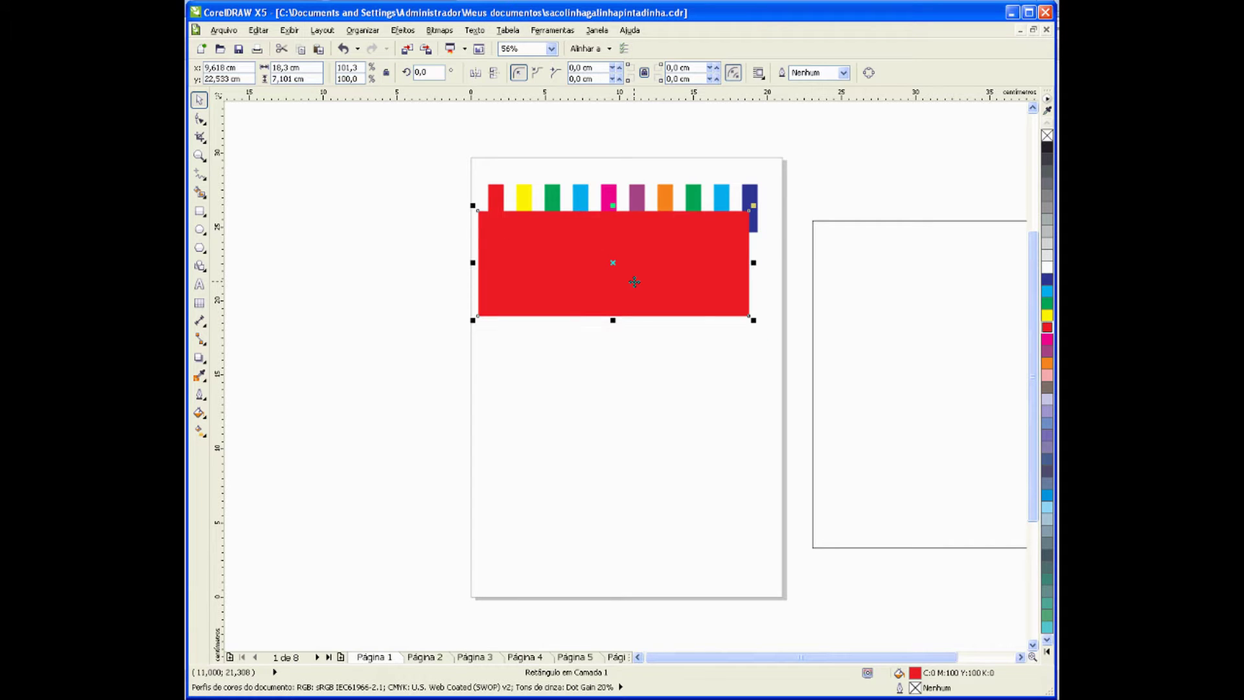
{"action": "left_click_drag", "start_coordinate": [634, 282], "coordinate": [652, 295]}
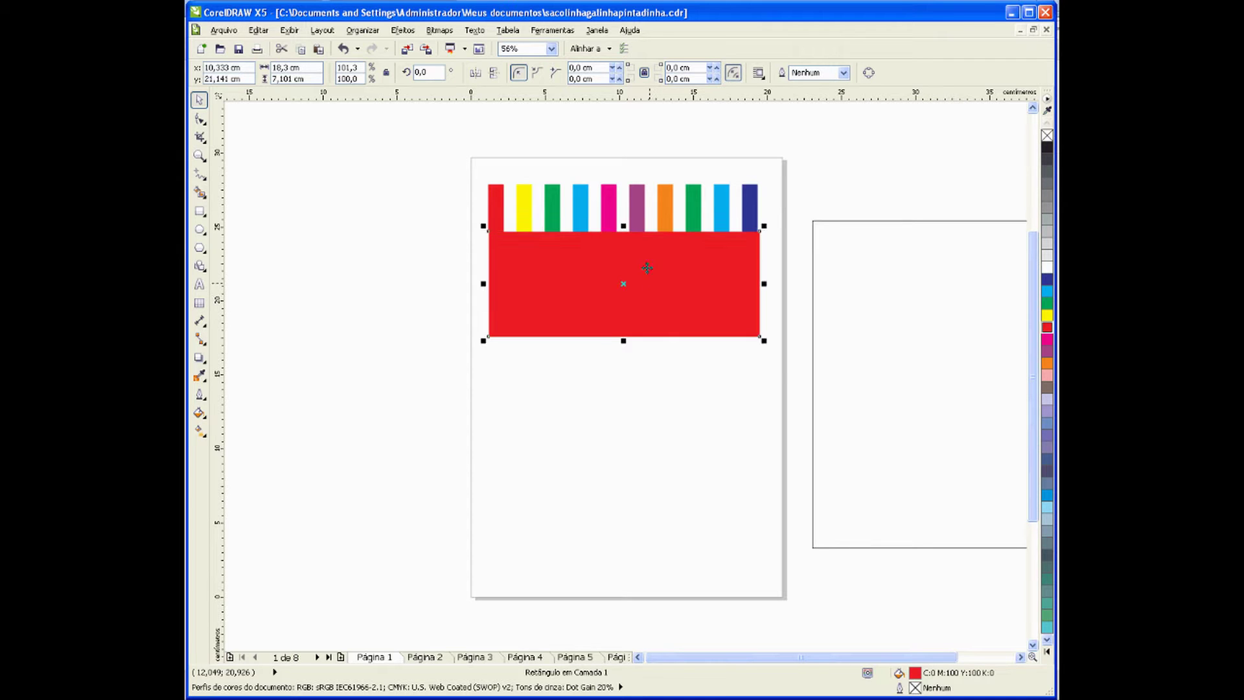
{"action": "left_click", "coordinate": [633, 209], "text": "shift"}
{"action": "key", "text": "l"}
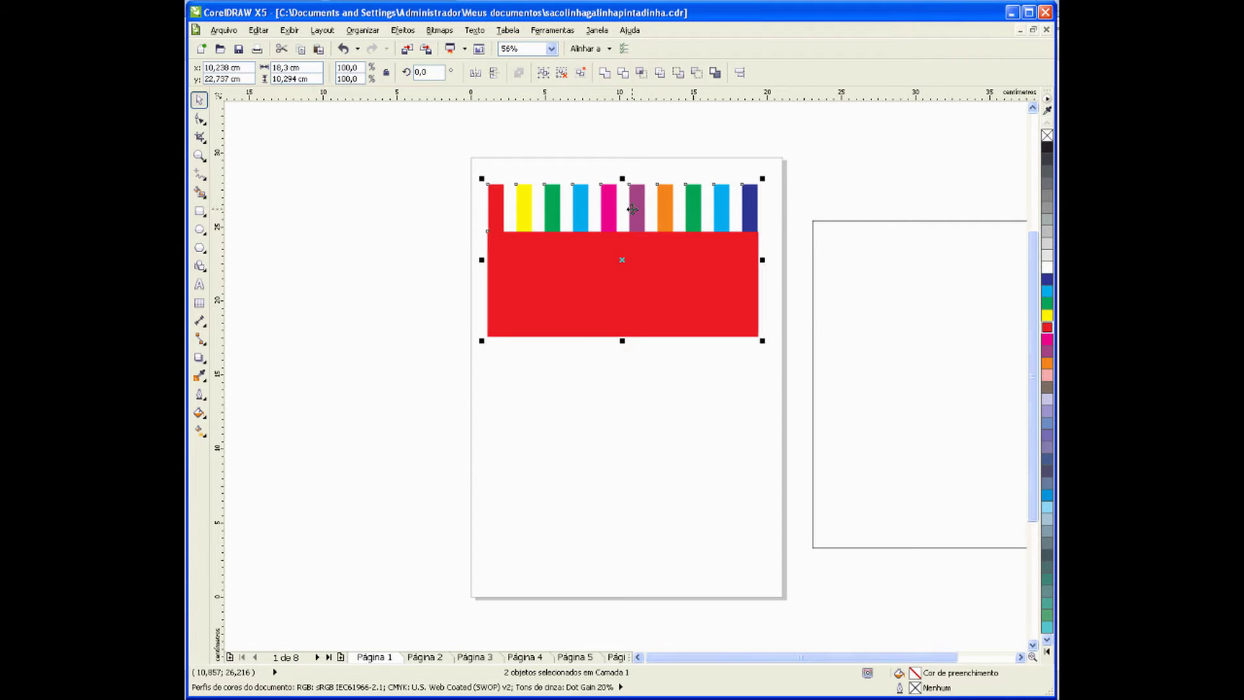
{"action": "left_click", "coordinate": [380, 348]}
{"action": "left_click", "coordinate": [517, 285]}
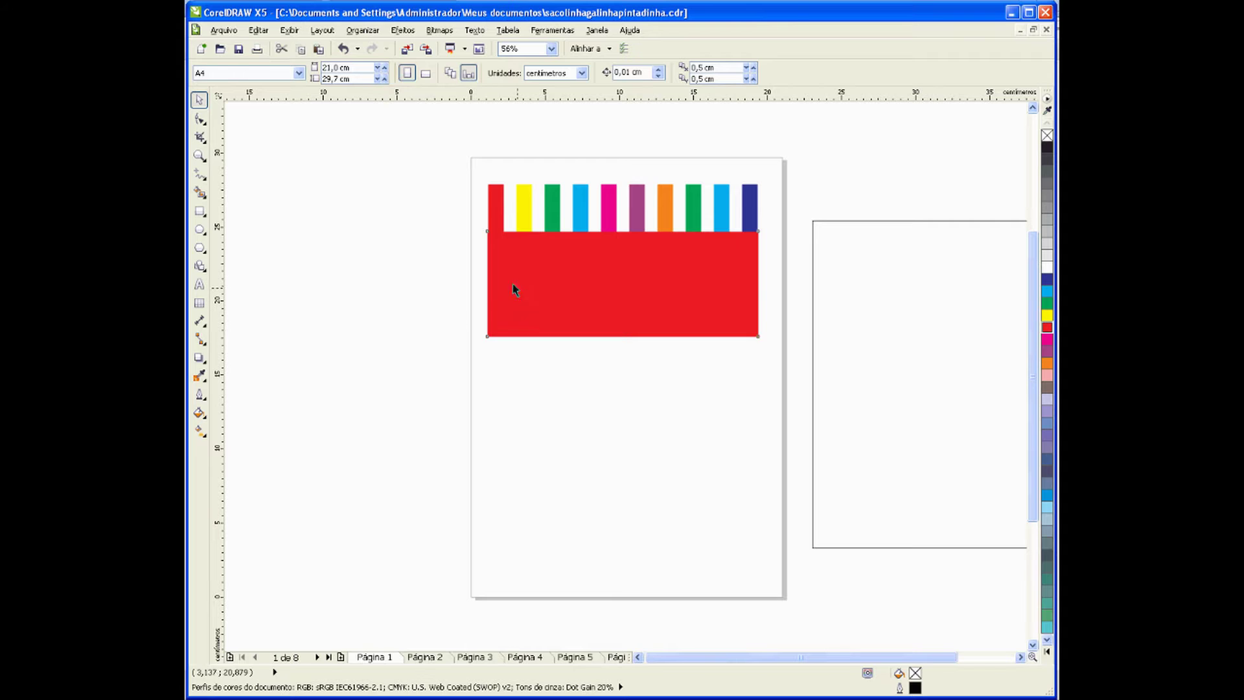
{"action": "left_click", "coordinate": [418, 302]}
Step: Draw a circle about 0,38 cm in diameter and place it in the red rectangle's upper-left corner
{"action": "left_click", "coordinate": [199, 229]}
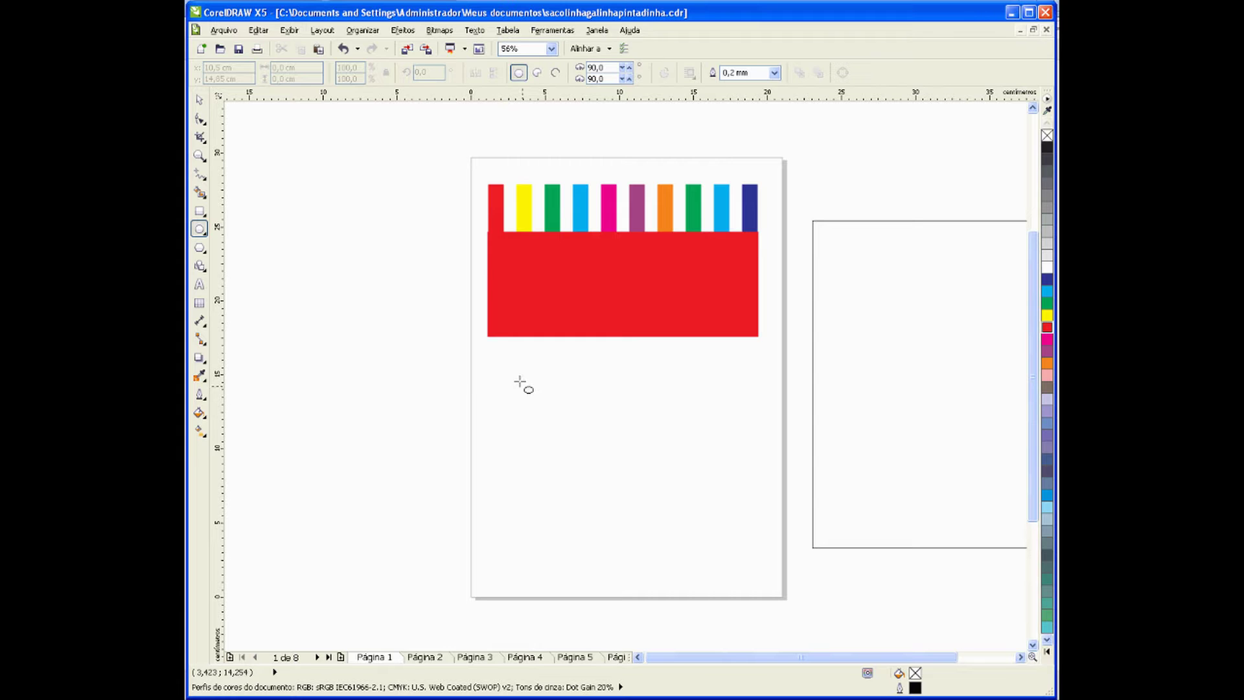
{"action": "left_click_drag", "start_coordinate": [520, 380], "coordinate": [520, 381]}
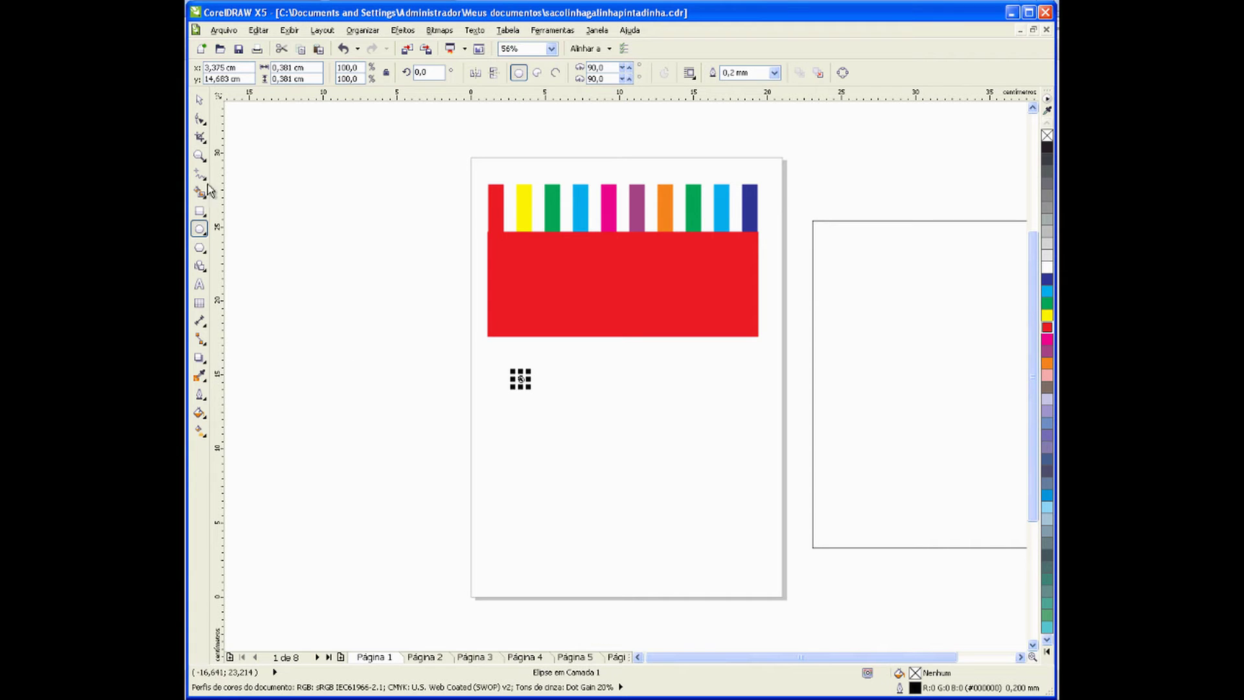
{"action": "left_click", "coordinate": [200, 99]}
{"action": "left_click", "coordinate": [521, 389]}
{"action": "left_click_drag", "start_coordinate": [521, 380], "coordinate": [503, 334]}
{"action": "left_click_drag", "start_coordinate": [508, 266], "coordinate": [497, 243]}
{"action": "left_click", "coordinate": [391, 266]}
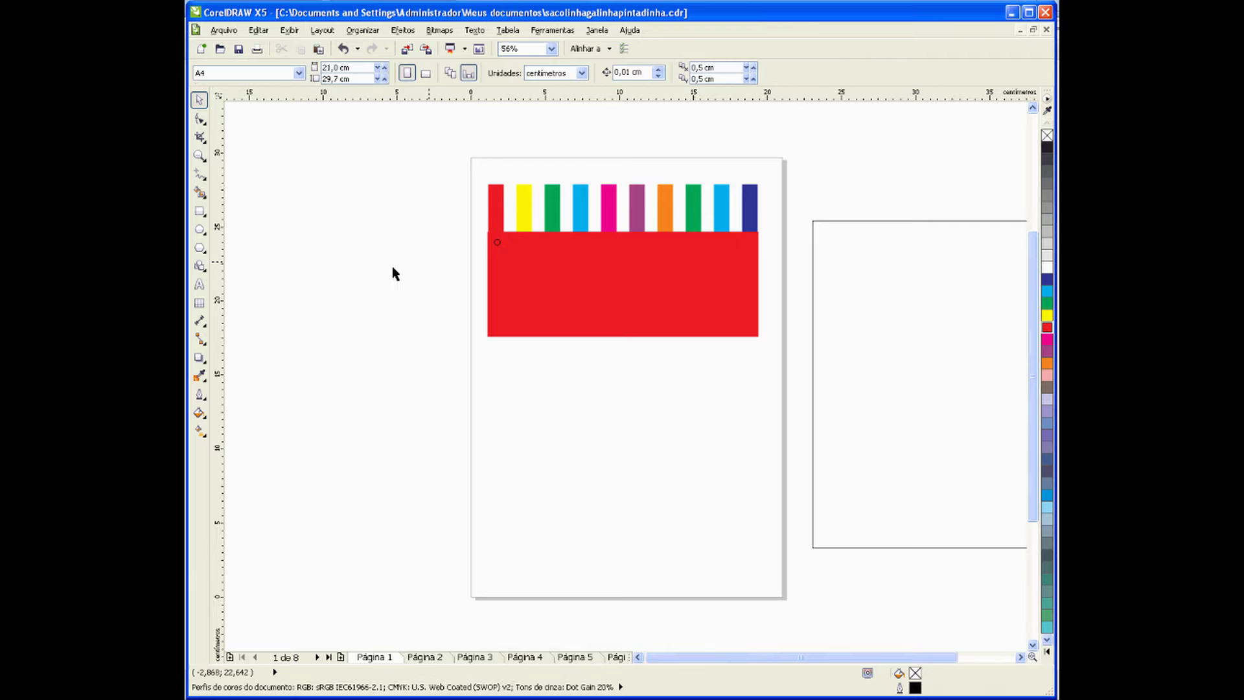
Step: Fill the small circle with white and remove its outline
{"action": "left_click", "coordinate": [199, 156]}
{"action": "left_click_drag", "start_coordinate": [603, 295], "coordinate": [772, 371]}
{"action": "left_click", "coordinate": [199, 98]}
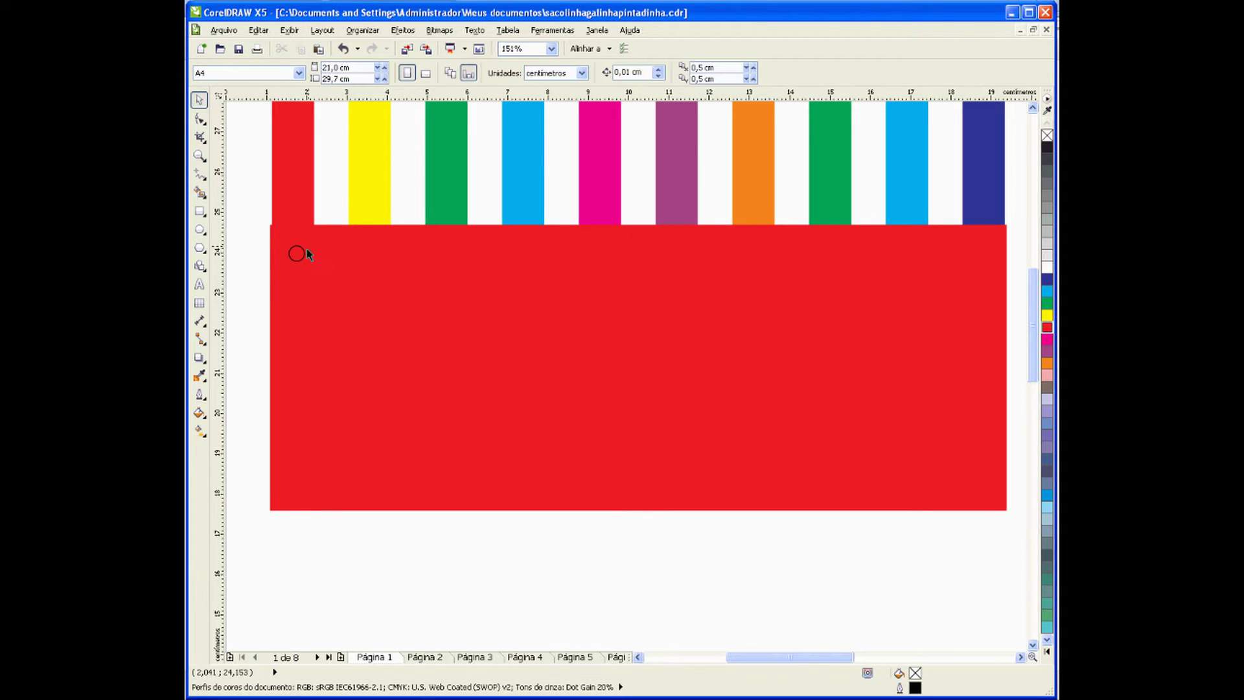
{"action": "left_click", "coordinate": [296, 253]}
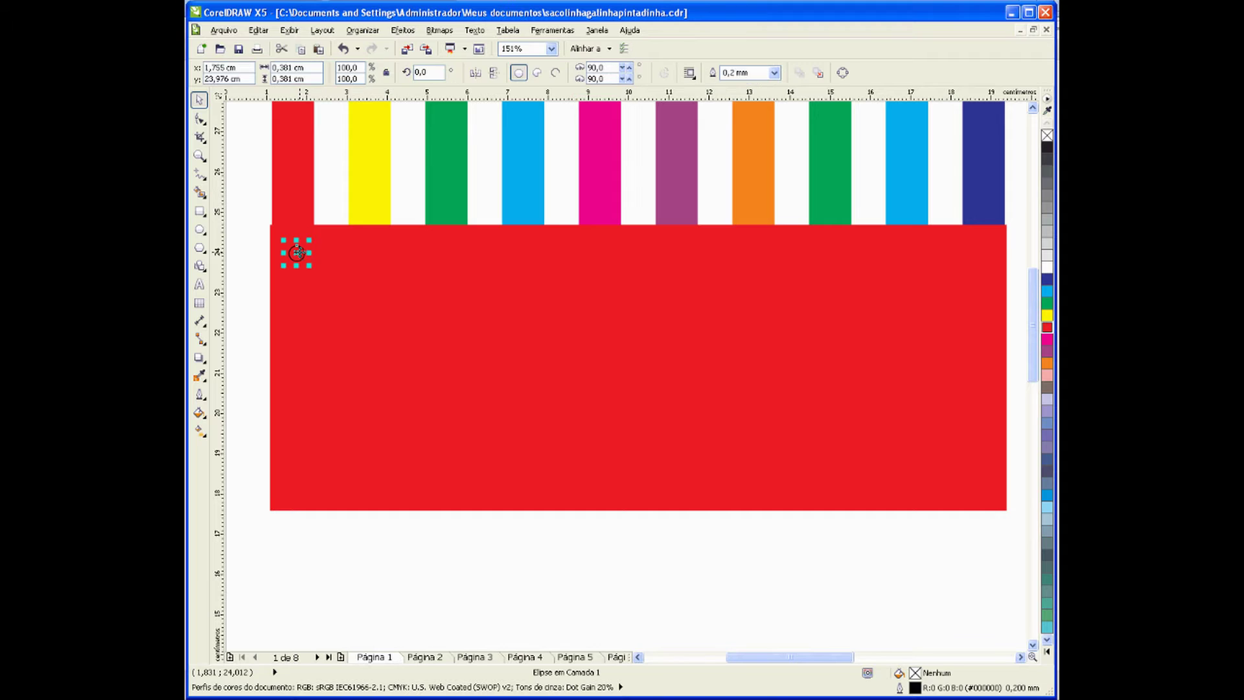
{"action": "left_click", "coordinate": [1047, 268]}
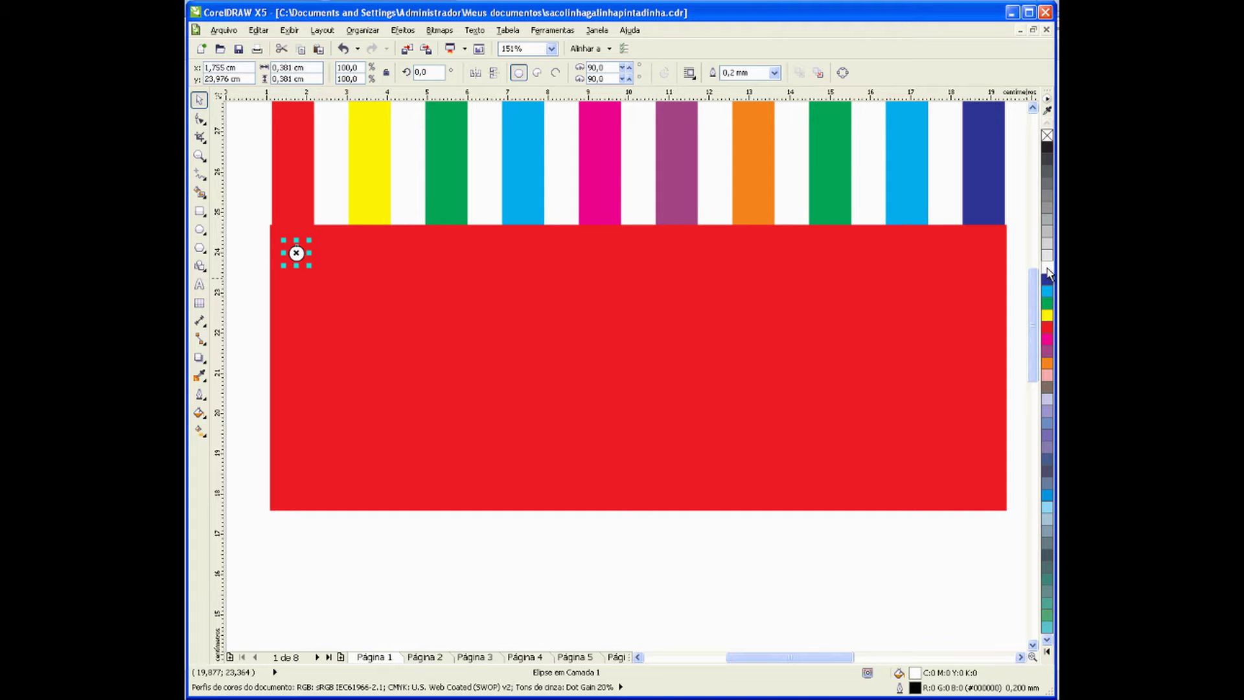
{"action": "right_click", "coordinate": [1047, 136]}
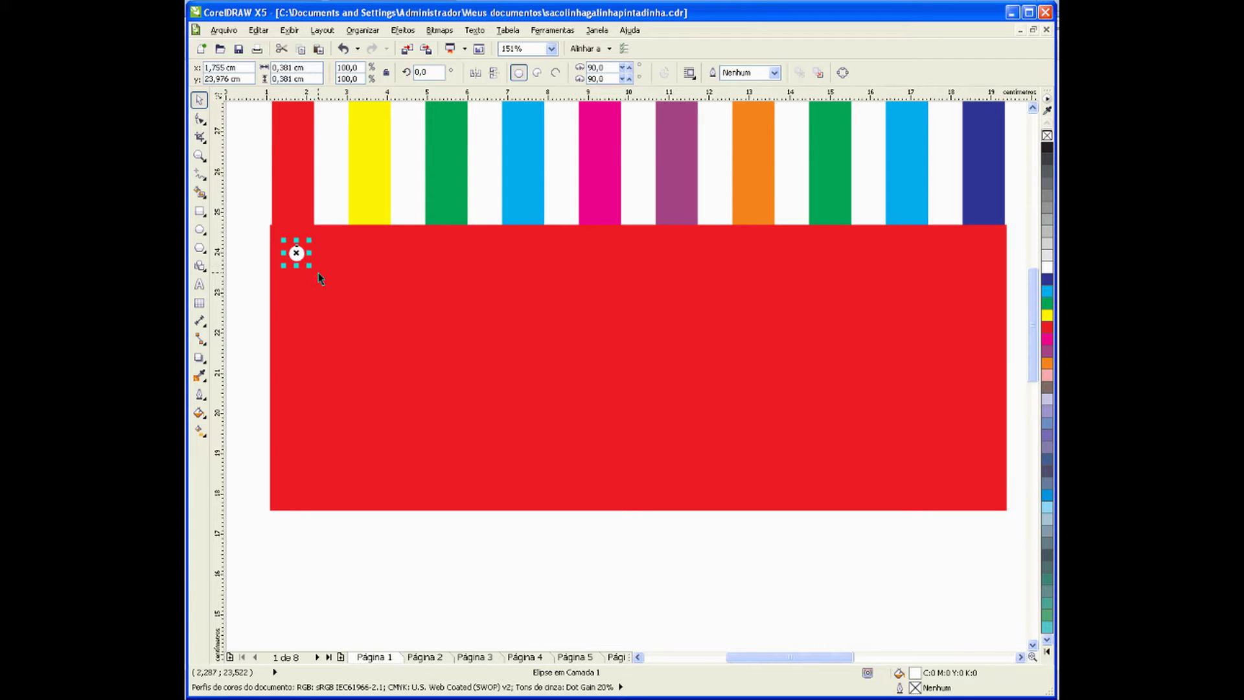
{"action": "key", "text": "shift+F4"}
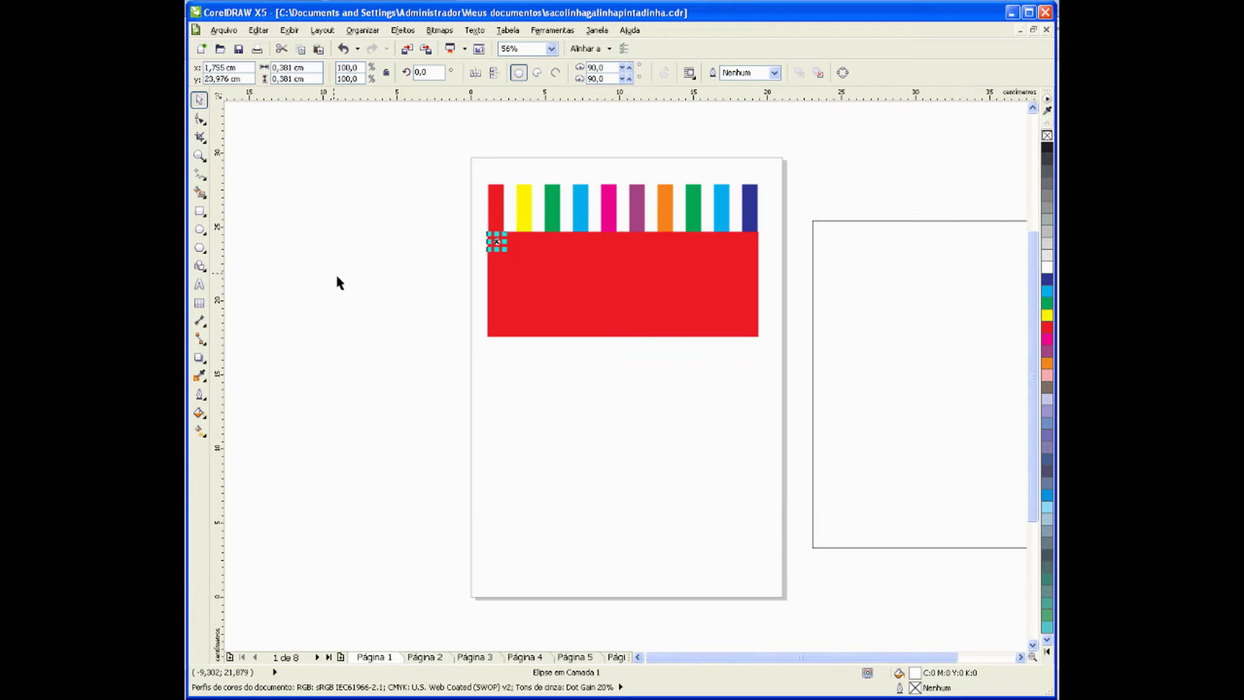
{"action": "left_click", "coordinate": [349, 267]}
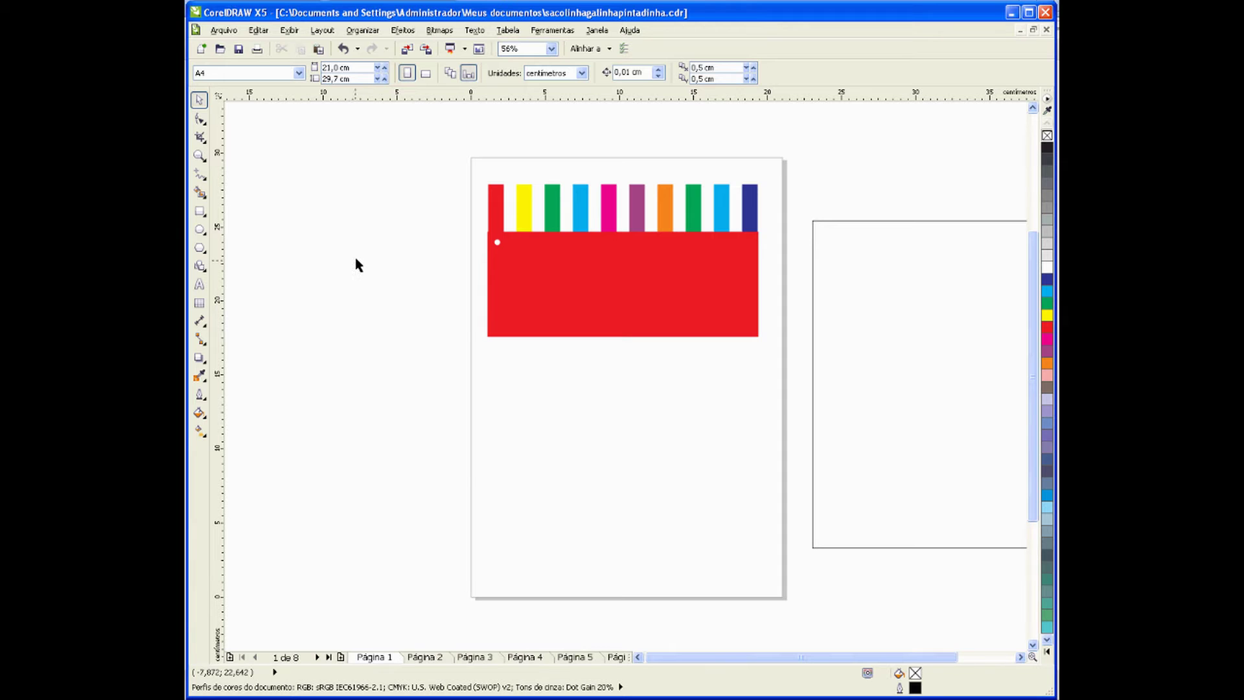
Step: Shrink the white circle proportionally to about 0,22 cm in diameter
{"action": "left_click", "coordinate": [200, 173]}
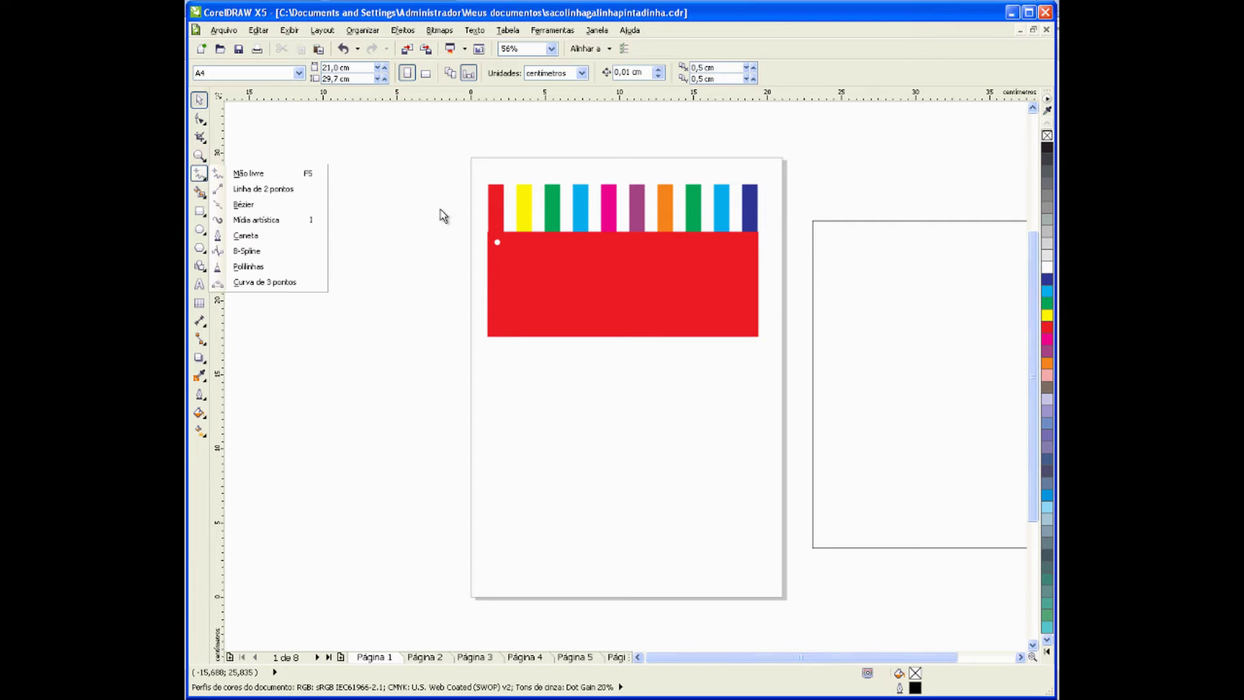
{"action": "left_click", "coordinate": [442, 216]}
{"action": "left_click", "coordinate": [199, 155]}
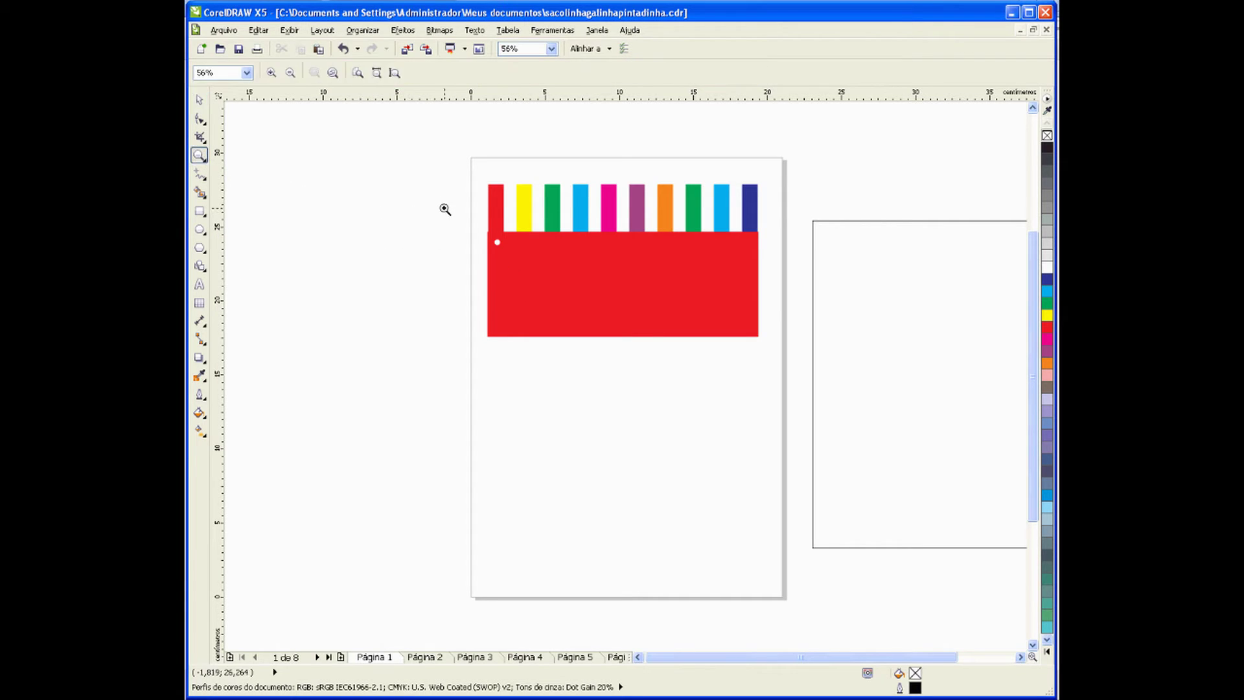
{"action": "left_click_drag", "start_coordinate": [445, 209], "coordinate": [494, 298]}
{"action": "left_click", "coordinate": [199, 99]}
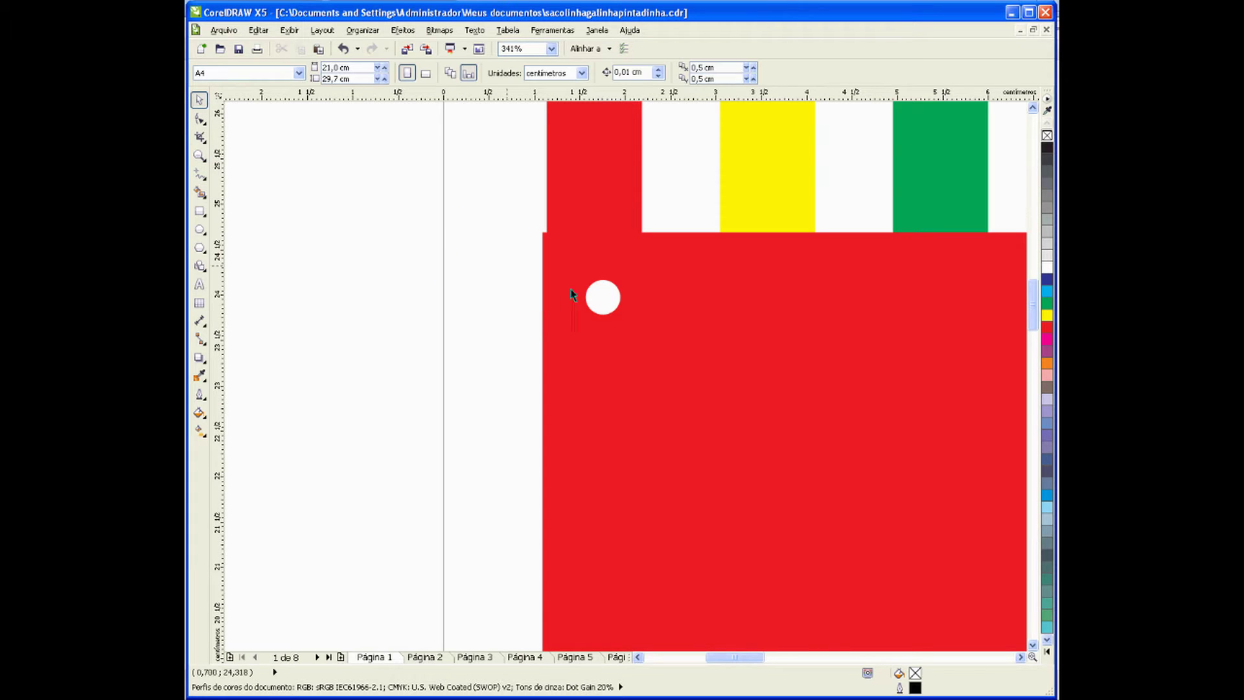
{"action": "left_click", "coordinate": [602, 296]}
{"action": "left_click_drag", "start_coordinate": [626, 320], "coordinate": [611, 305]}
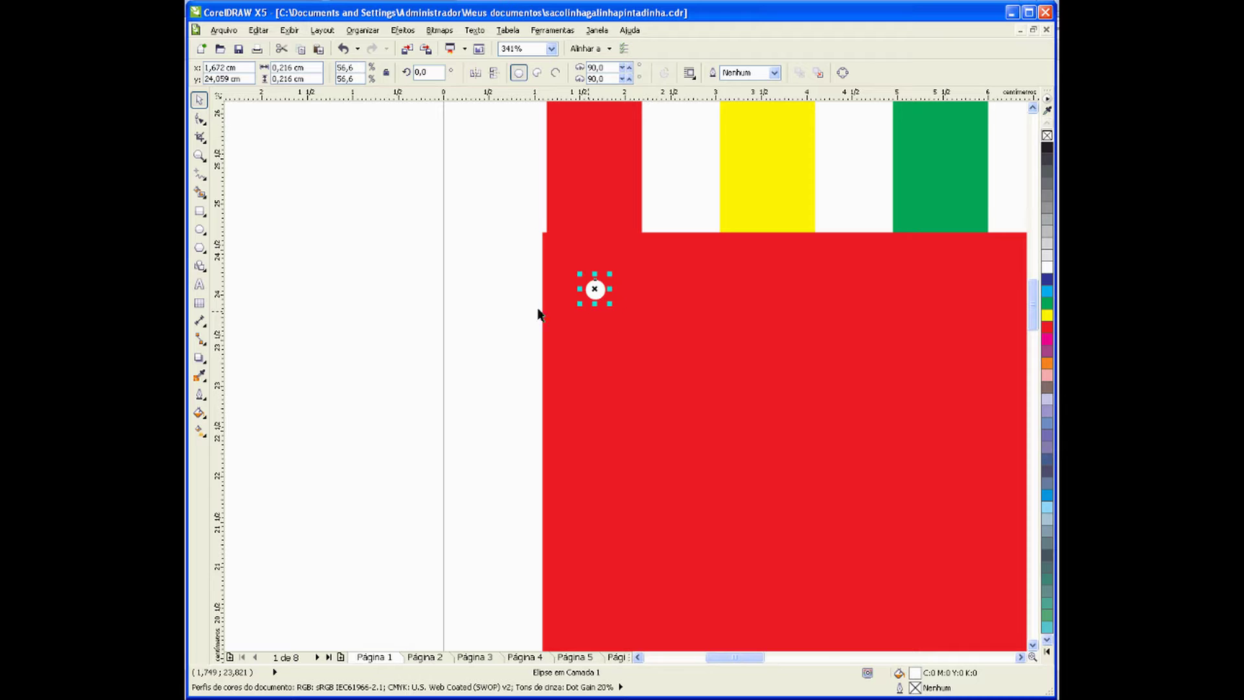
{"action": "left_click", "coordinate": [440, 294]}
{"action": "scroll", "coordinate": [441, 295], "scroll_direction": "down", "scroll_amount": 5}
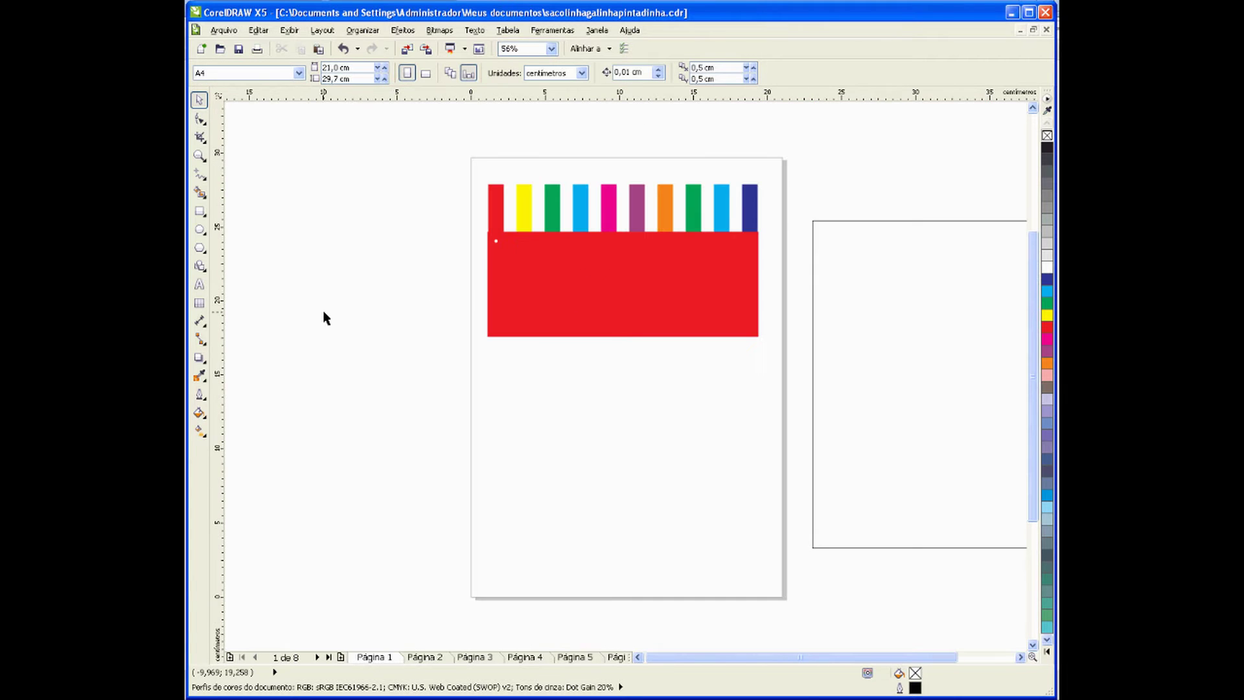
Step: Duplicate the white dot about 0,69 cm to its right at the same height
{"action": "left_click", "coordinate": [199, 156]}
{"action": "left_click_drag", "start_coordinate": [455, 189], "coordinate": [796, 404]}
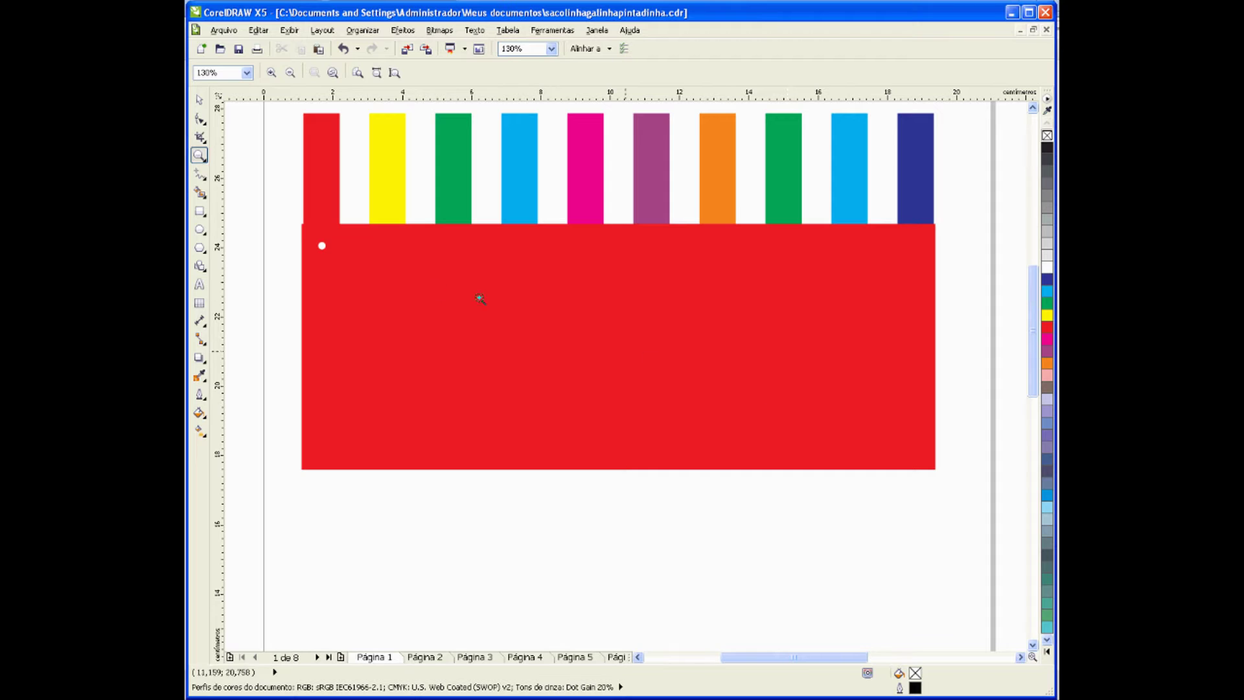
{"action": "left_click", "coordinate": [199, 99]}
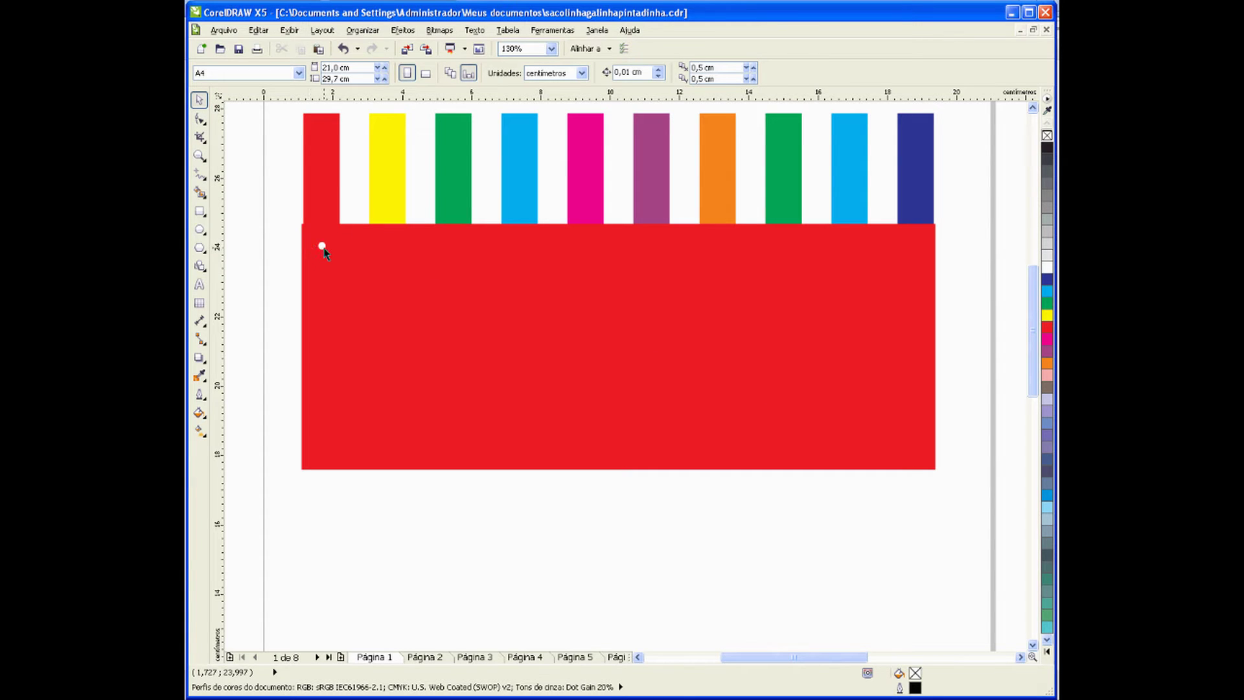
{"action": "left_click_drag", "start_coordinate": [318, 242], "coordinate": [346, 250]}
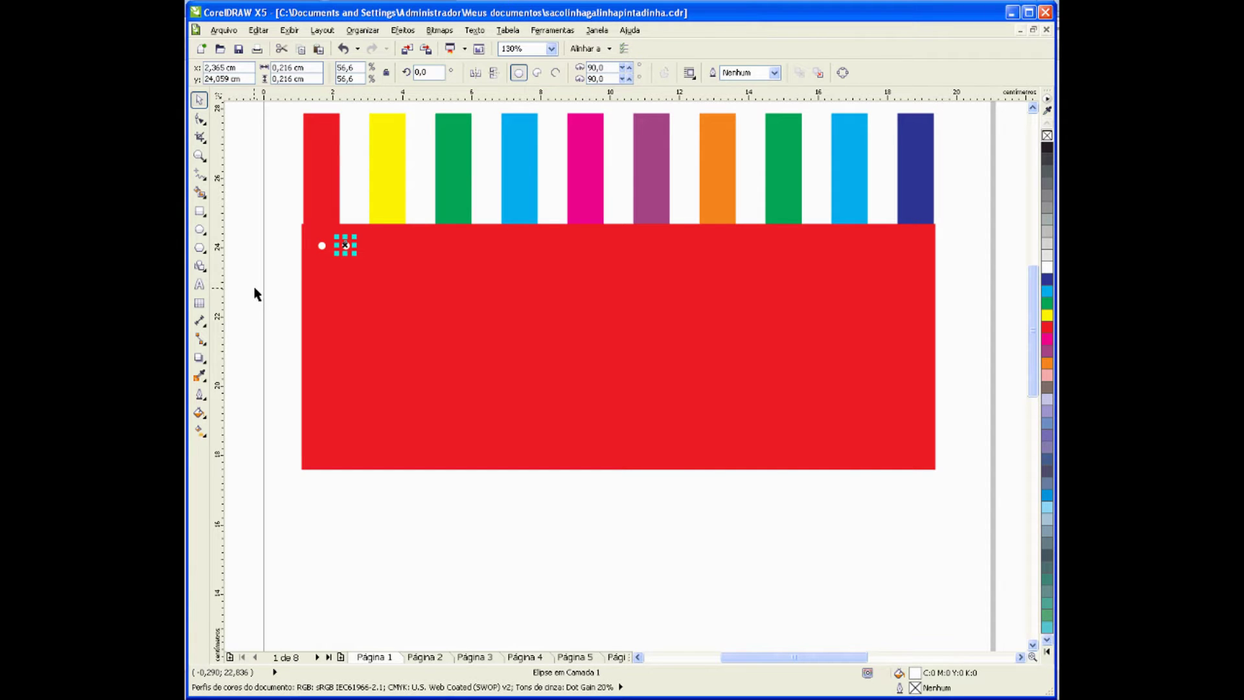
{"action": "left_click", "coordinate": [262, 291]}
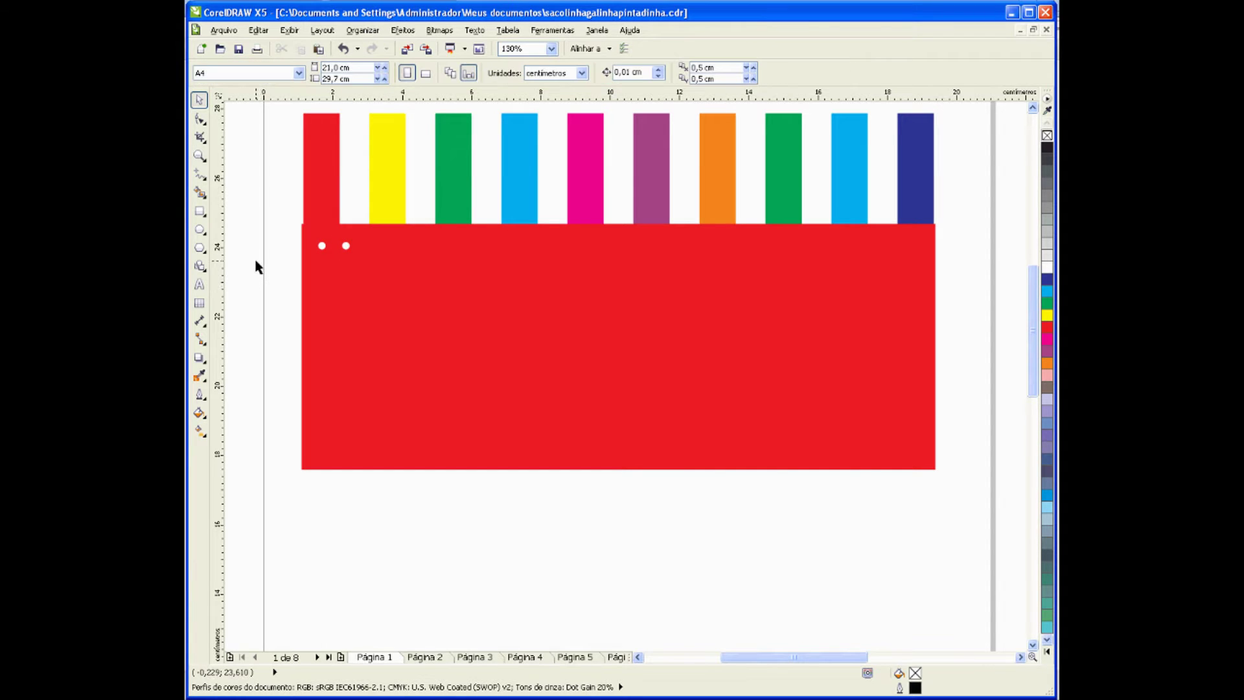
Step: Repeat the dot duplication at the same spacing until 26 dots span the red rectangle's width, and deselect the last copy
{"action": "left_click", "coordinate": [346, 247]}
{"action": "key", "text": "ctrl+r"}
{"action": "key", "text": "ctrl+r"}
{"action": "key", "text": "ctrl+r"}
{"action": "key", "text": "ctrl+r"}
{"action": "key", "text": "ctrl+r"}
{"action": "key", "text": "ctrl+r"}
{"action": "key", "text": "ctrl+r"}
{"action": "key", "text": "ctrl+r"}
{"action": "key", "text": "ctrl+r"}
{"action": "key", "text": "ctrl+r"}
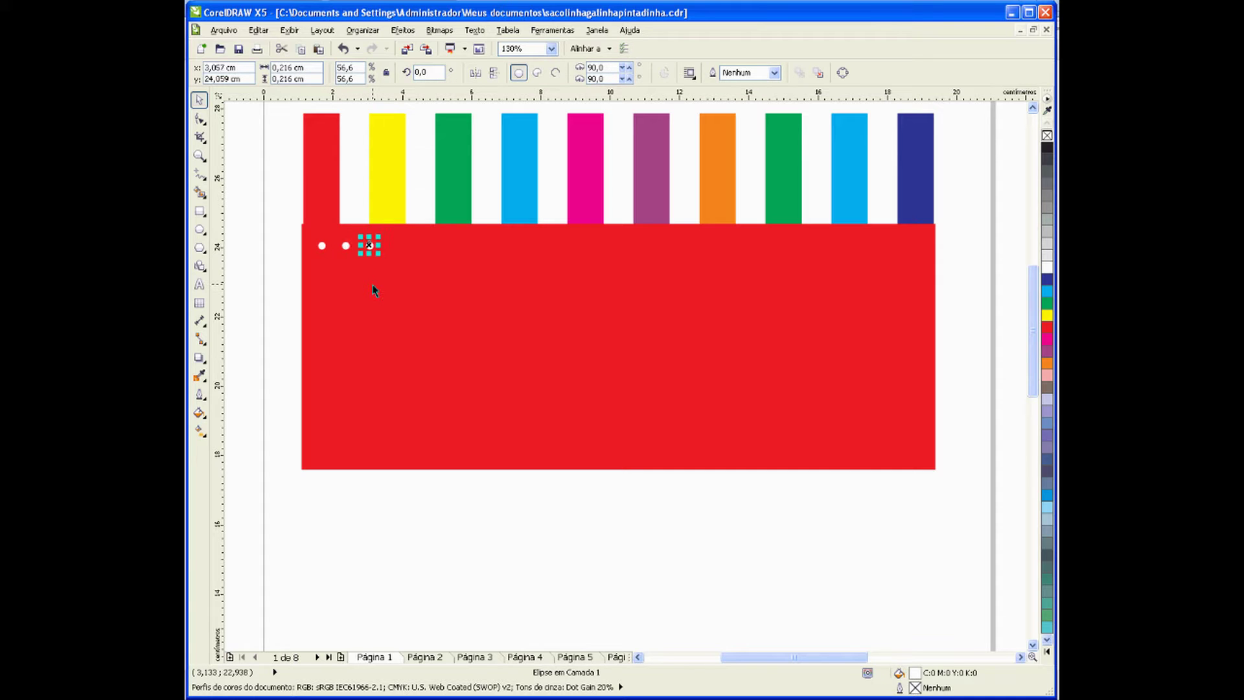
{"action": "key", "text": "ctrl+r"}
{"action": "key", "text": "ctrl+r"}
{"action": "key", "text": "ctrl+r"}
{"action": "key", "text": "ctrl+r"}
{"action": "key", "text": "ctrl+r"}
{"action": "key", "text": "ctrl+r"}
{"action": "key", "text": "ctrl+r"}
{"action": "key", "text": "ctrl+r"}
{"action": "key", "text": "ctrl+r"}
{"action": "key", "text": "ctrl+r"}
{"action": "key", "text": "ctrl+r"}
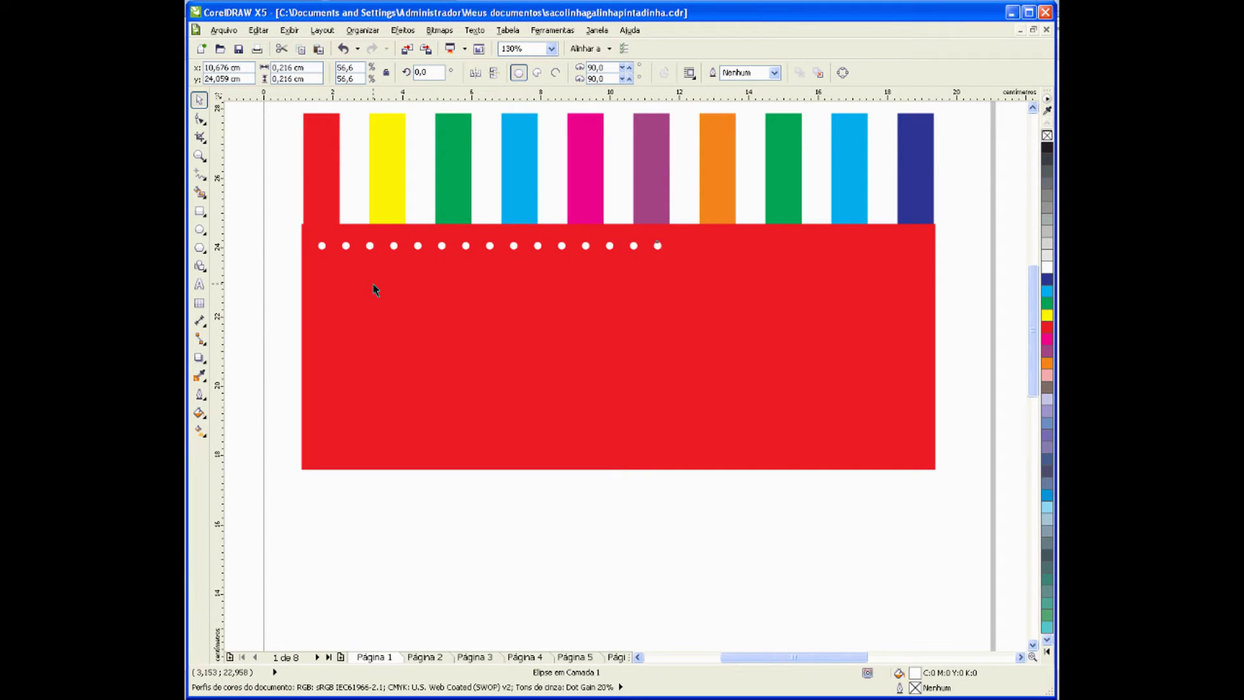
{"action": "key", "text": "ctrl+r"}
{"action": "key", "text": "ctrl+r"}
{"action": "key", "text": "ctrl+r"}
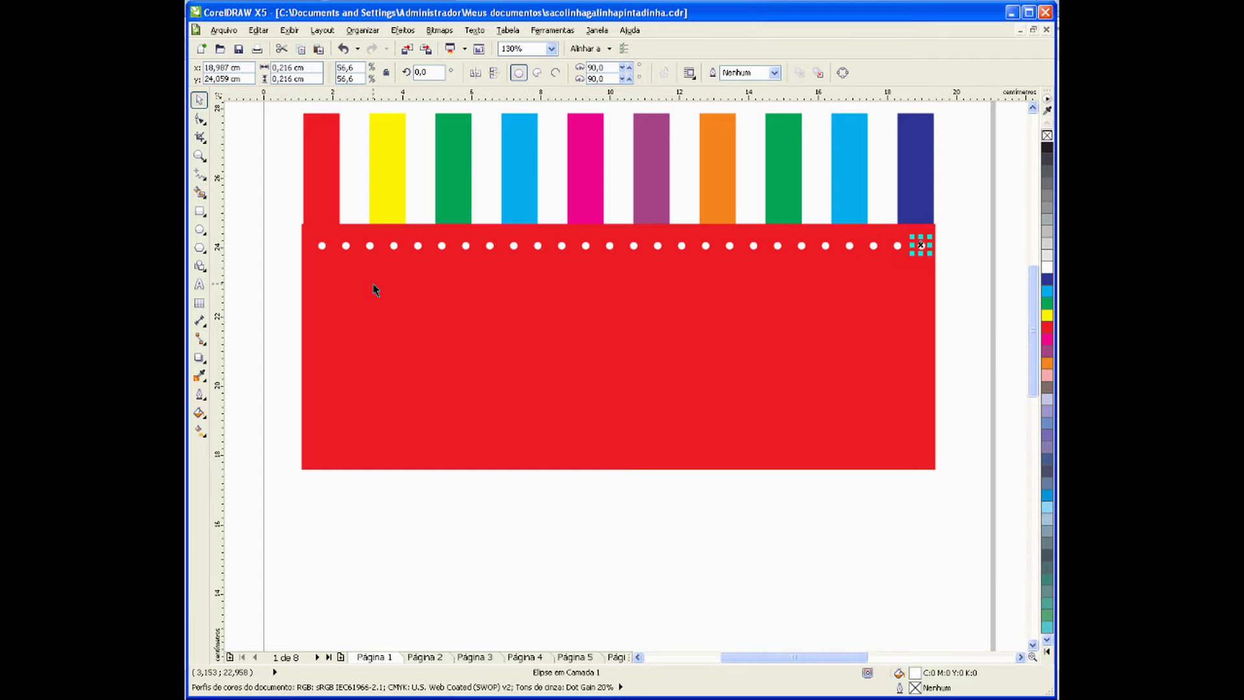
{"action": "left_click", "coordinate": [244, 291]}
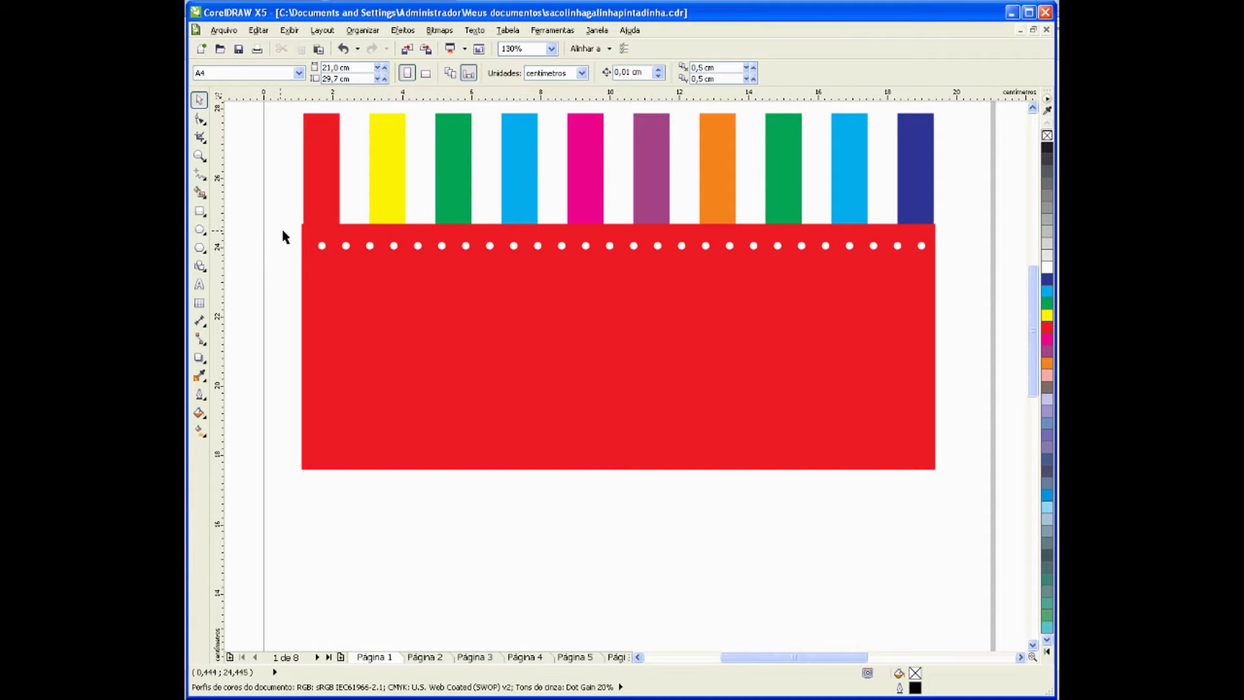
Step: Group the 26 white dots of the top row into one object
{"action": "left_click_drag", "start_coordinate": [285, 230], "coordinate": [989, 294]}
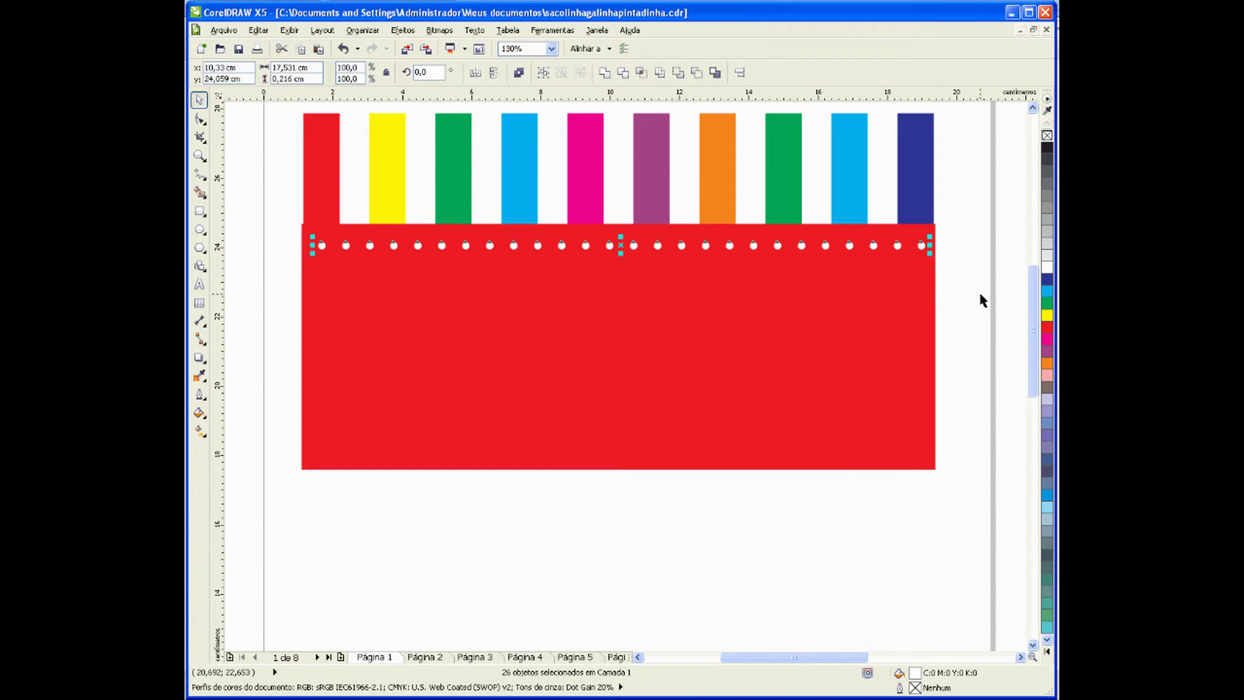
{"action": "key", "text": "ctrl+g"}
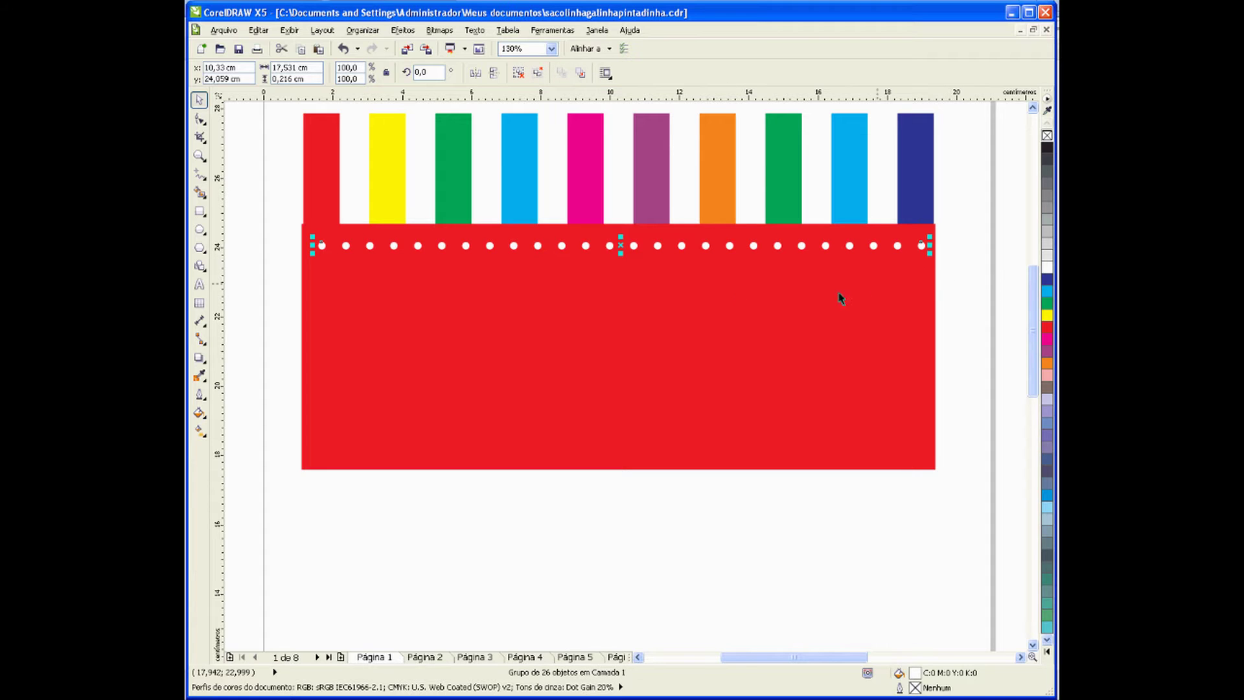
{"action": "left_click_drag", "start_coordinate": [621, 245], "coordinate": [628, 266]}
{"action": "left_click_drag", "start_coordinate": [629, 266], "coordinate": [623, 264]}
{"action": "key", "text": "ctrl+z"}
Step: Check the dot spacing of the reference on page 2, and duplicate page 1's grouped dot row about 0,92 cm straight below it
{"action": "left_click", "coordinate": [425, 657]}
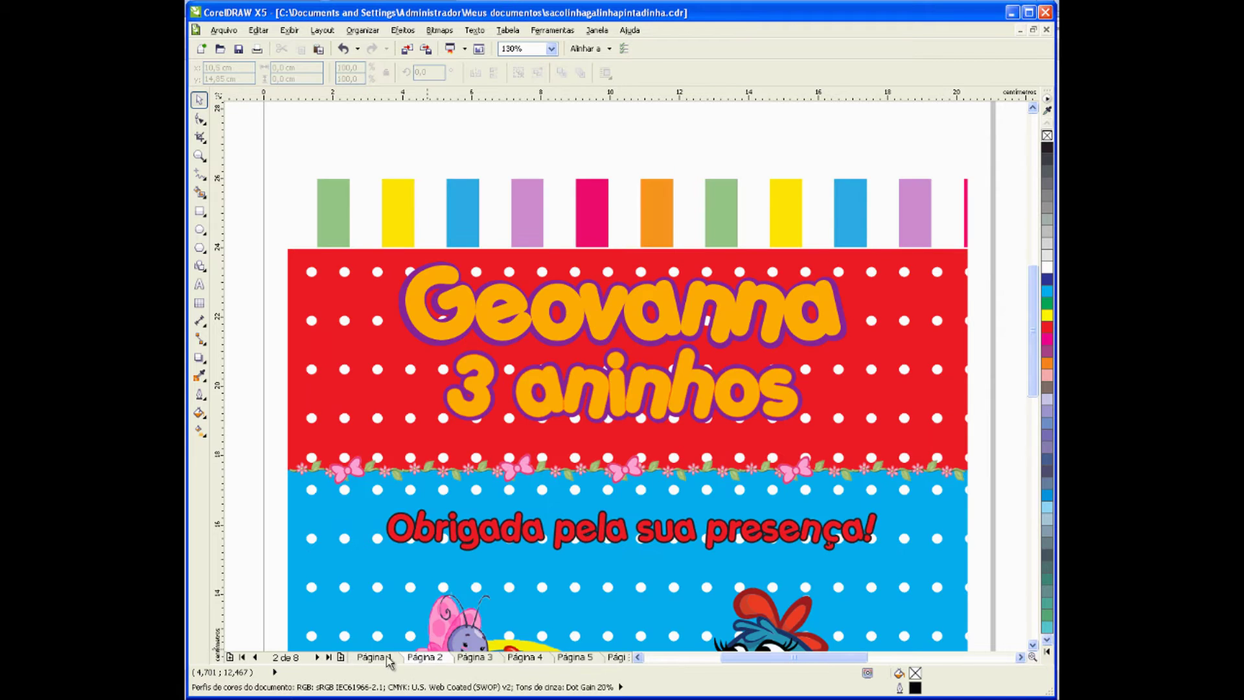
{"action": "left_click", "coordinate": [373, 656]}
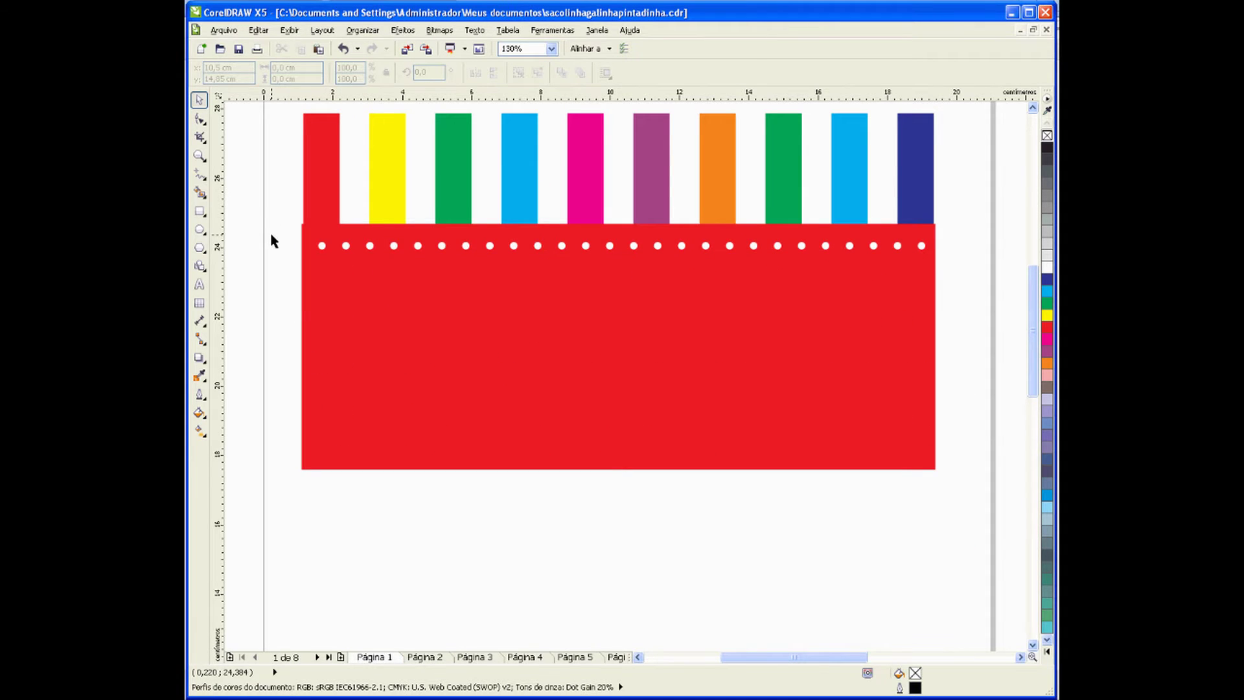
{"action": "left_click_drag", "start_coordinate": [279, 230], "coordinate": [922, 295]}
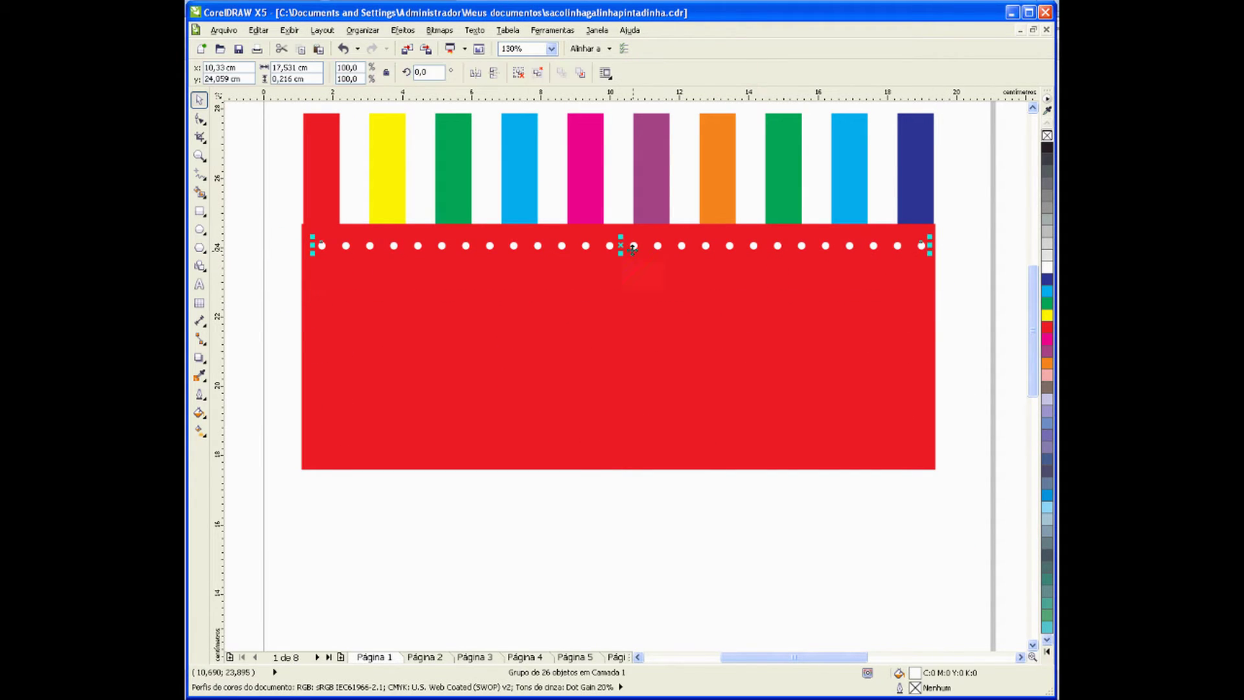
{"action": "left_click_drag", "start_coordinate": [623, 245], "coordinate": [626, 279]}
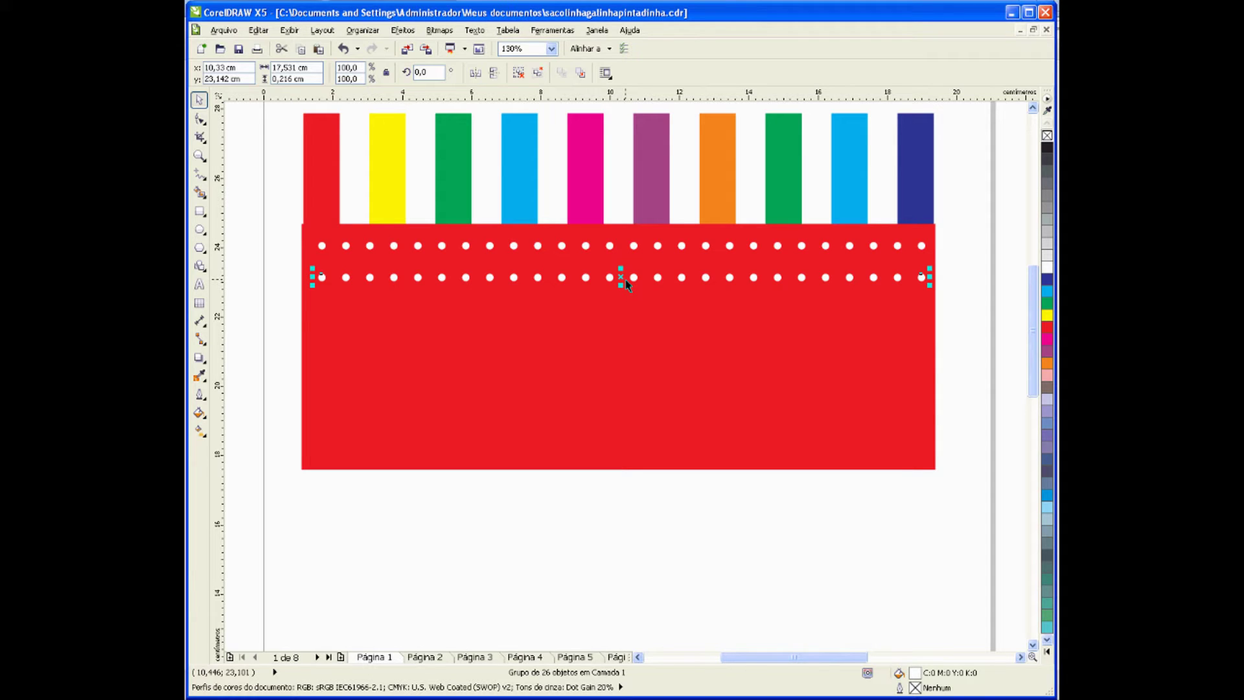
Step: Repeat the row duplication at the same spacing until seven dot rows fill the red rectangle, undoing any surplus row
{"action": "key", "text": "ctrl+r"}
{"action": "key", "text": "ctrl+r"}
{"action": "key", "text": "ctrl+r"}
{"action": "key", "text": "ctrl+r"}
{"action": "key", "text": "ctrl+r"}
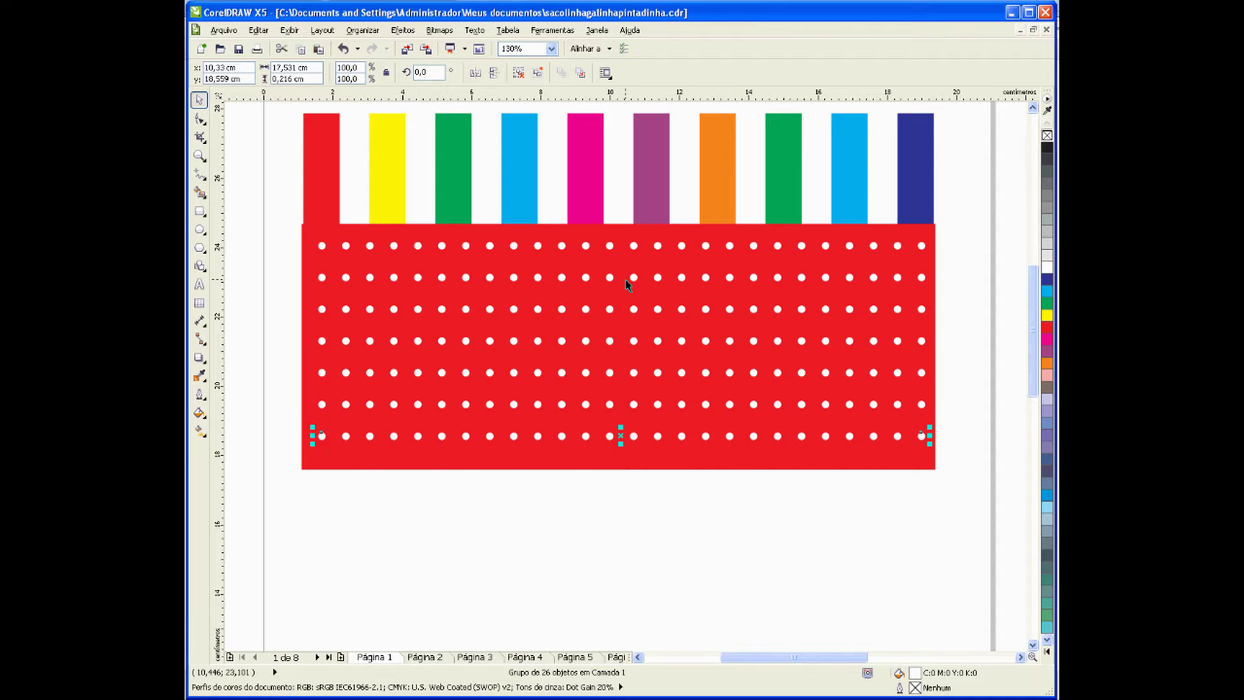
{"action": "key", "text": "ctrl+r"}
{"action": "key", "text": "ctrl+z"}
{"action": "left_click", "coordinate": [298, 298]}
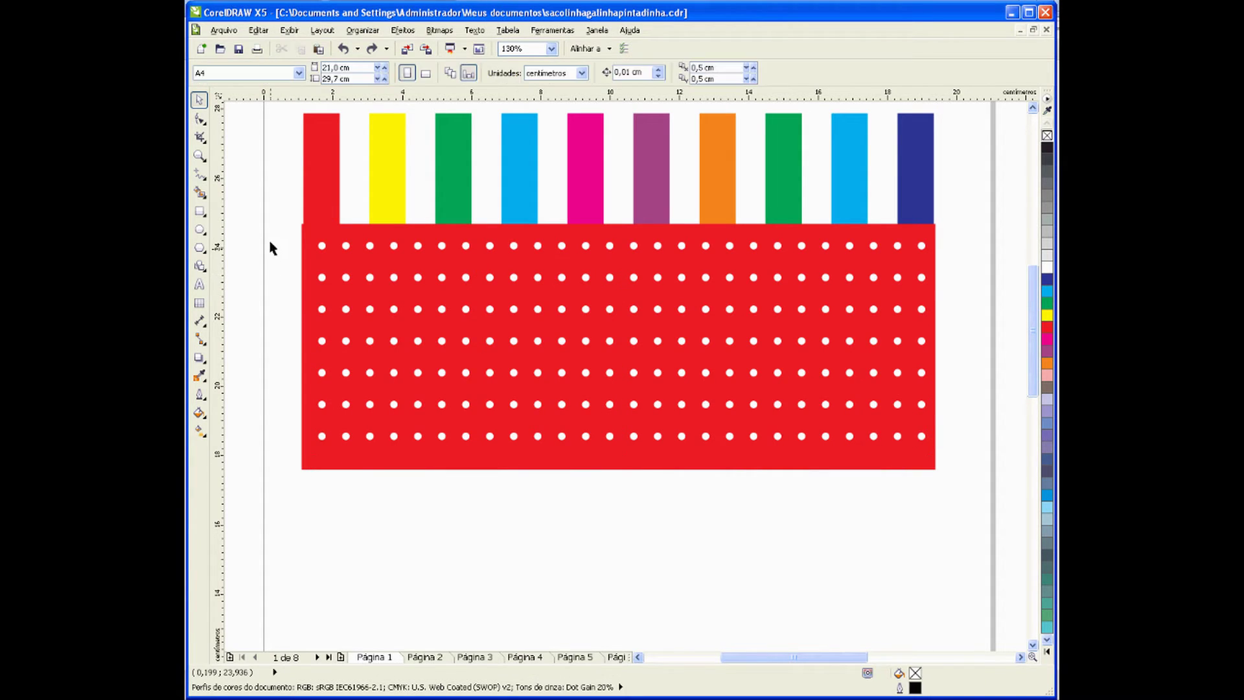
Step: Nudge all seven dot rows down about 0,13 cm within the red rectangle and deselect them
{"action": "left_click_drag", "start_coordinate": [273, 231], "coordinate": [971, 465]}
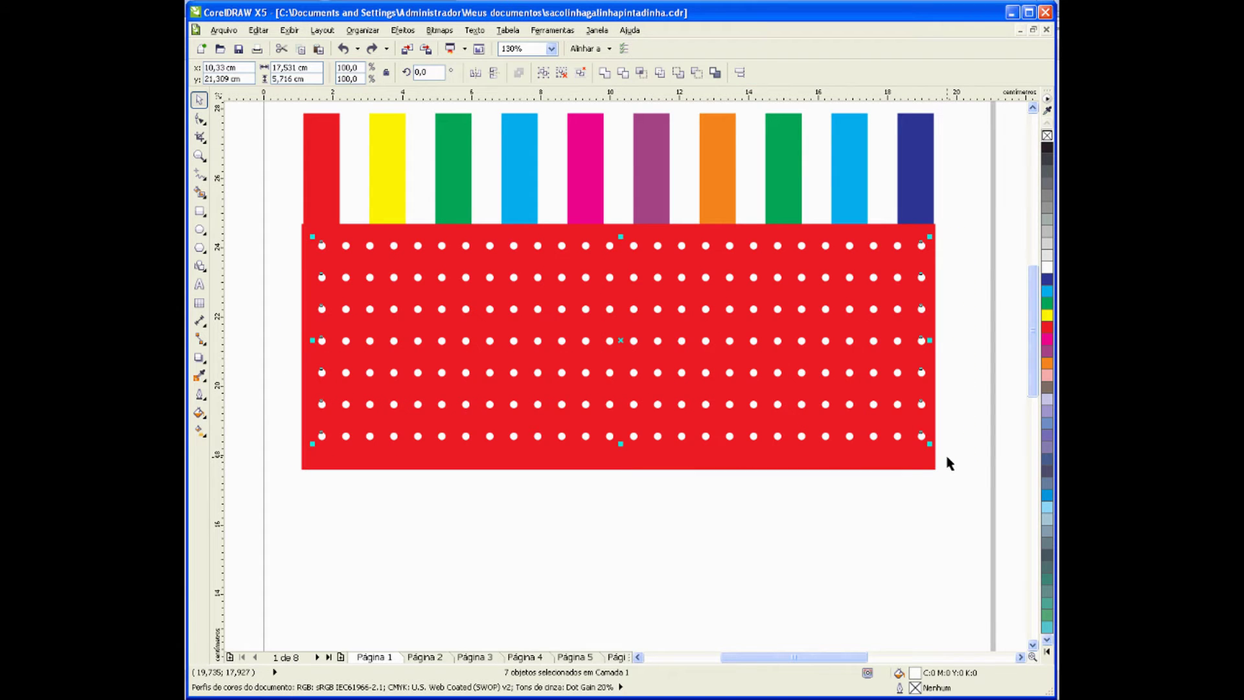
{"action": "key", "text": "Down"}
{"action": "key", "text": "Down"}
{"action": "key", "text": "Down"}
{"action": "key", "text": "Down"}
{"action": "key", "text": "Down"}
{"action": "key", "text": "Down"}
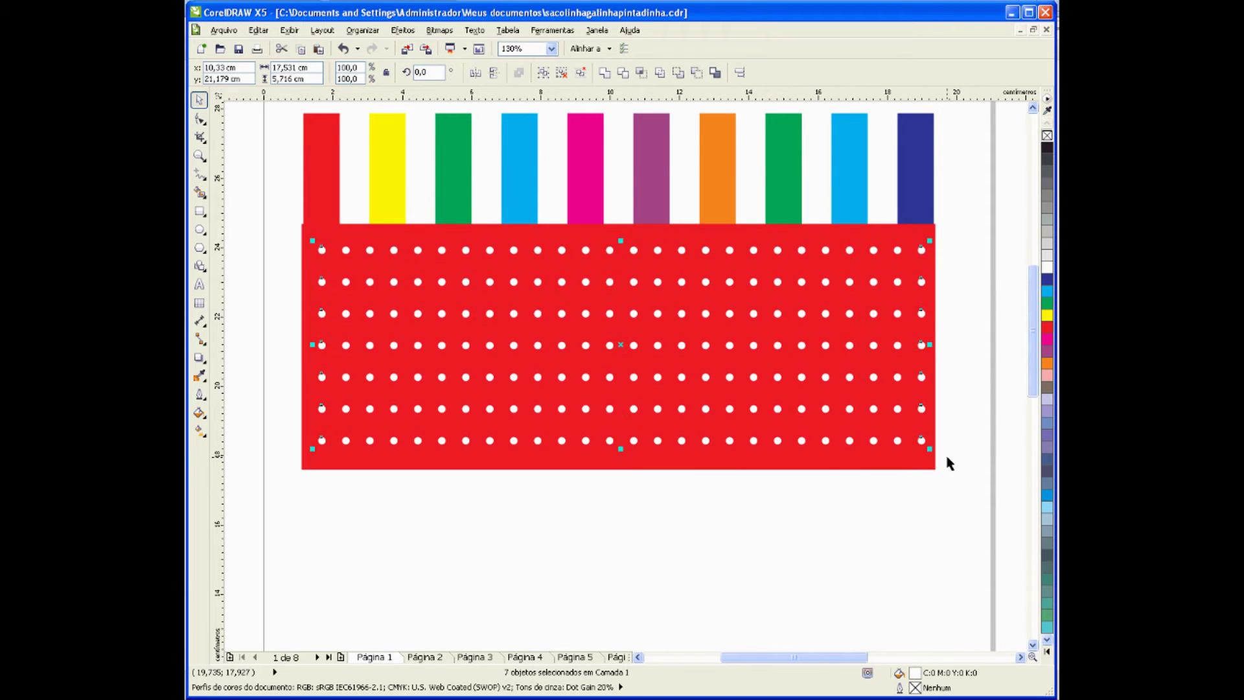
{"action": "left_click", "coordinate": [232, 320]}
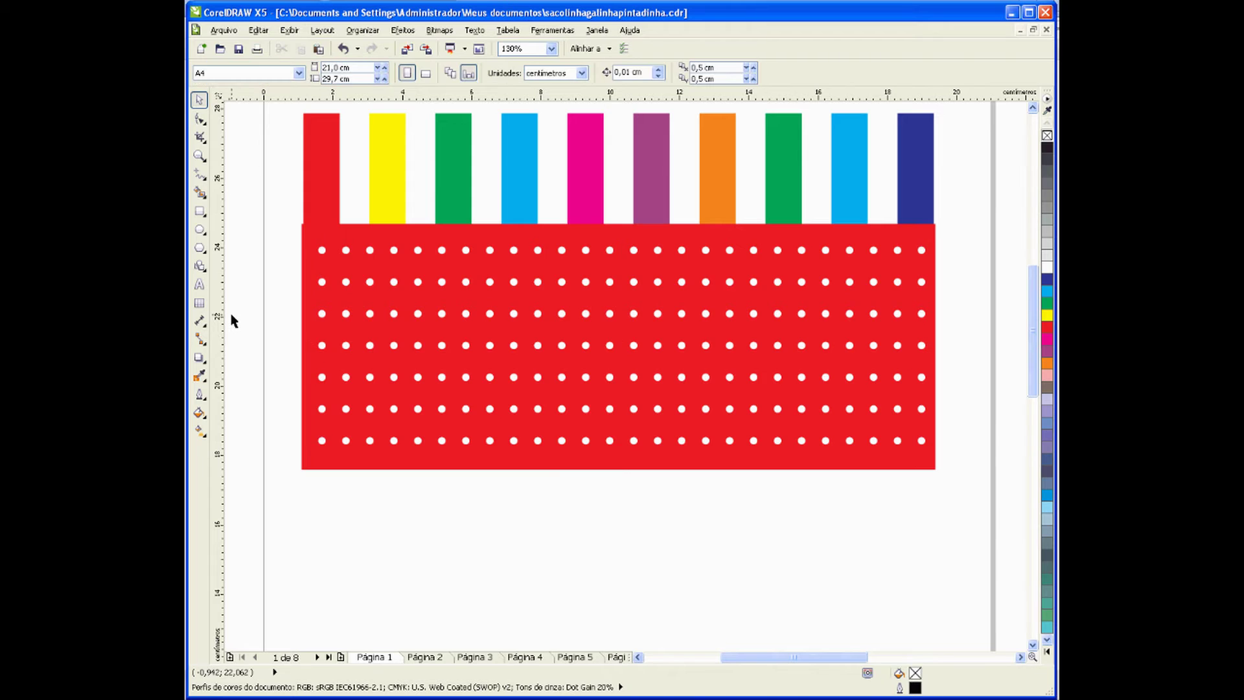
Step: Group the red rectangle together with its seven rows of white dots
{"action": "key", "text": "F3"}
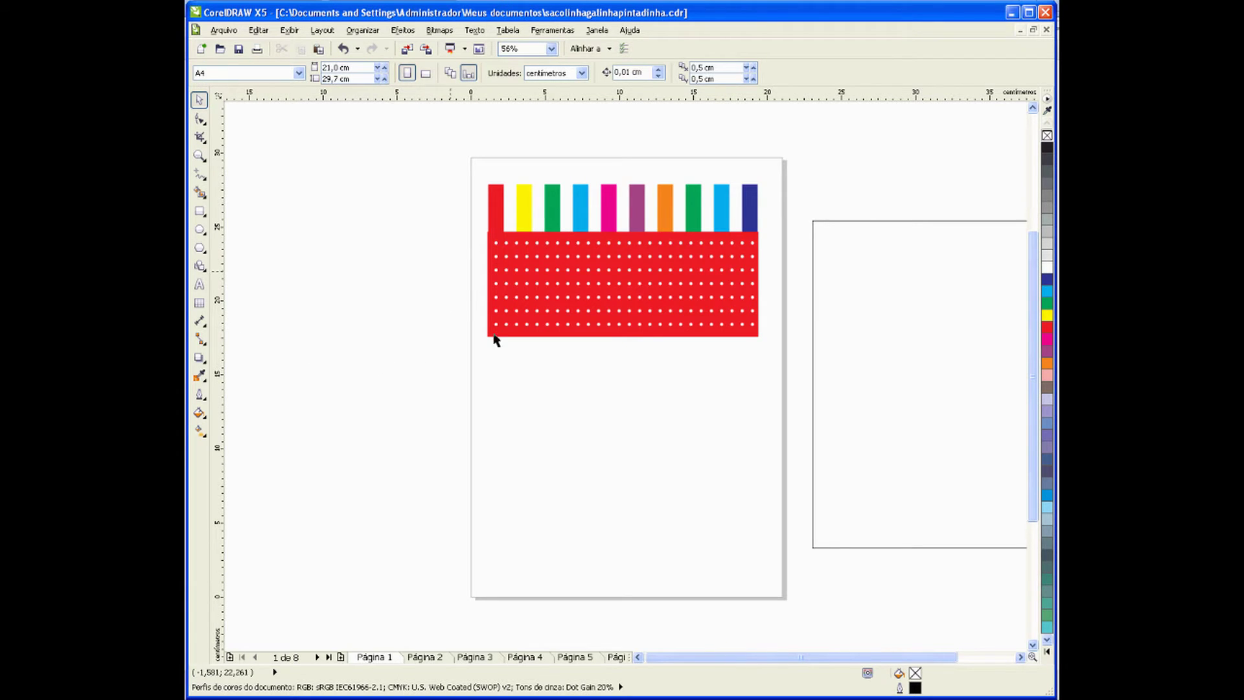
{"action": "left_click_drag", "start_coordinate": [460, 220], "coordinate": [768, 356]}
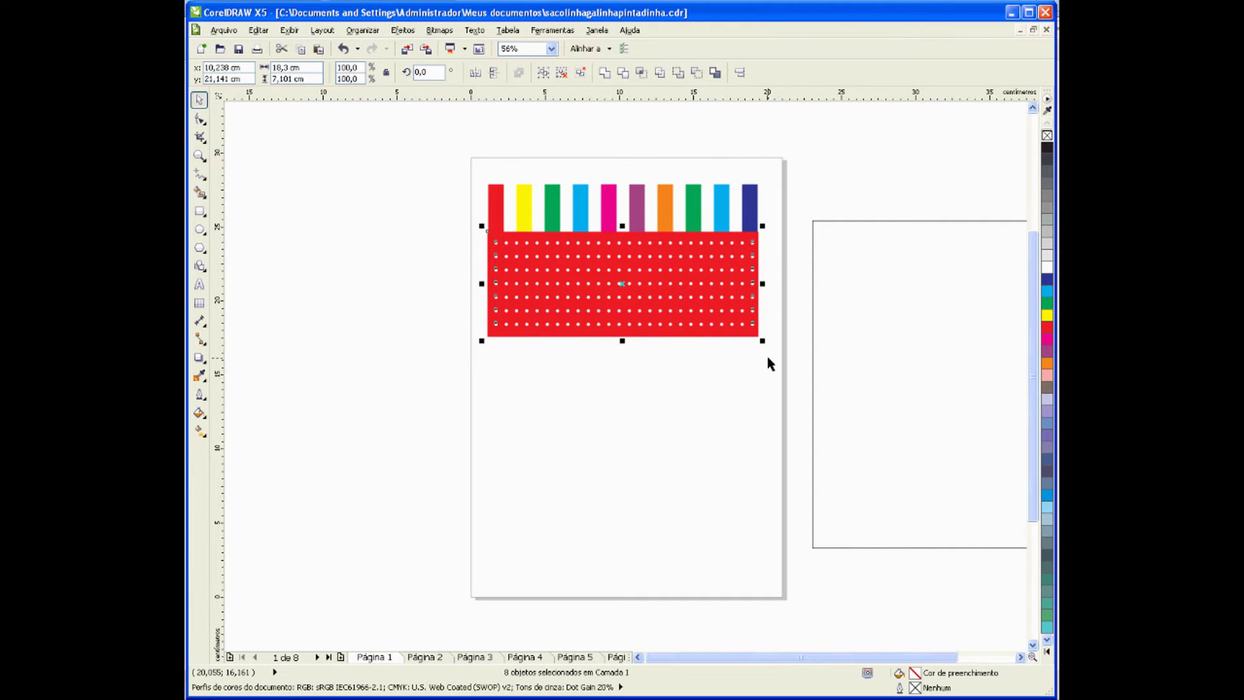
{"action": "key", "text": "ctrl+g"}
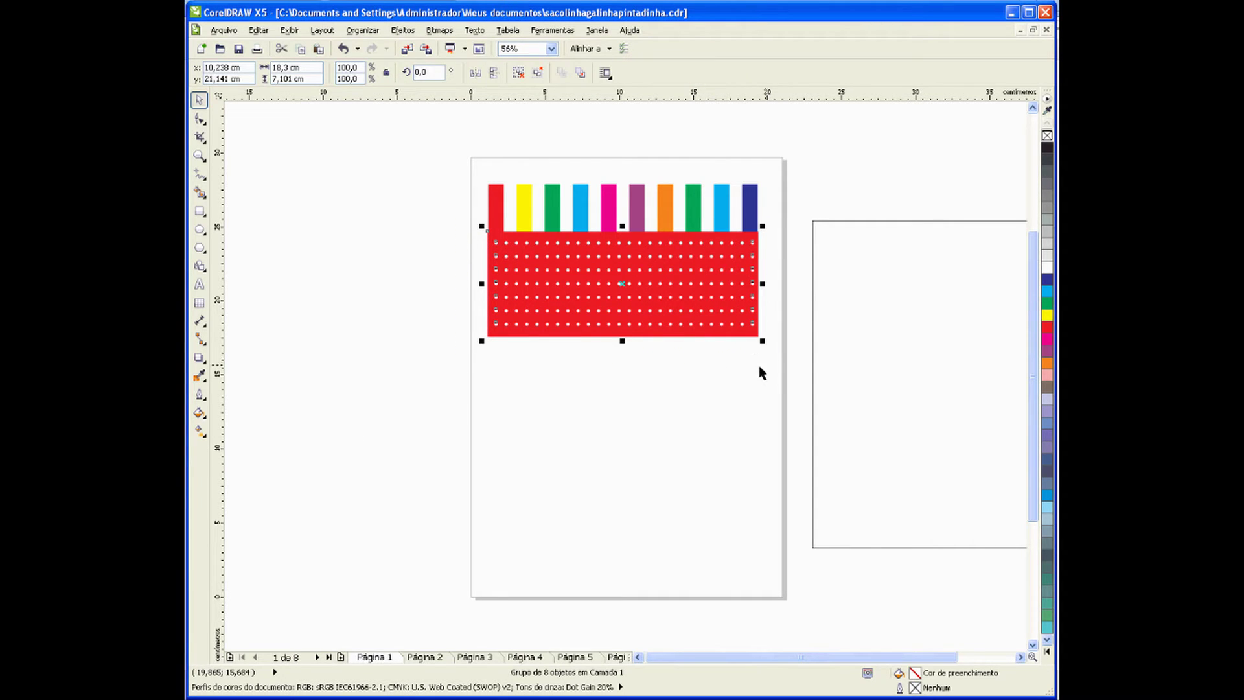
Step: Check the reference on page 2, duplicate the dotted red band directly beneath itself and nudge the copy up 0,04 cm to close the gap
{"action": "left_click", "coordinate": [428, 657]}
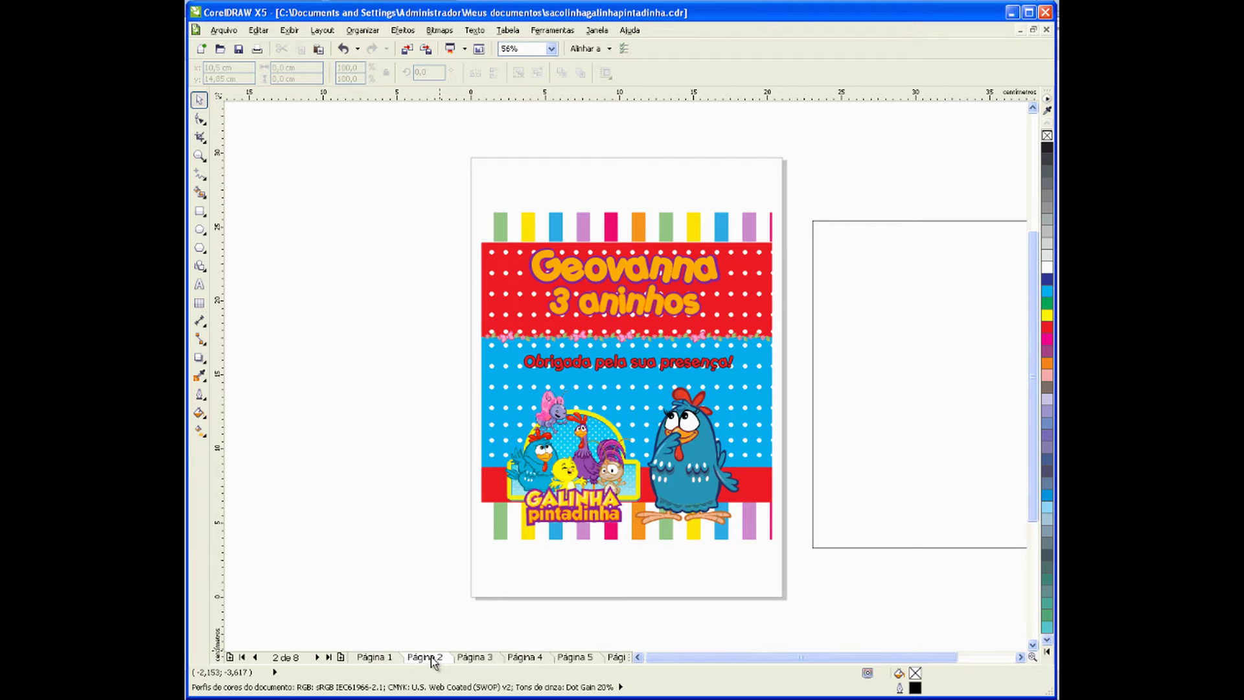
{"action": "left_click", "coordinate": [370, 657]}
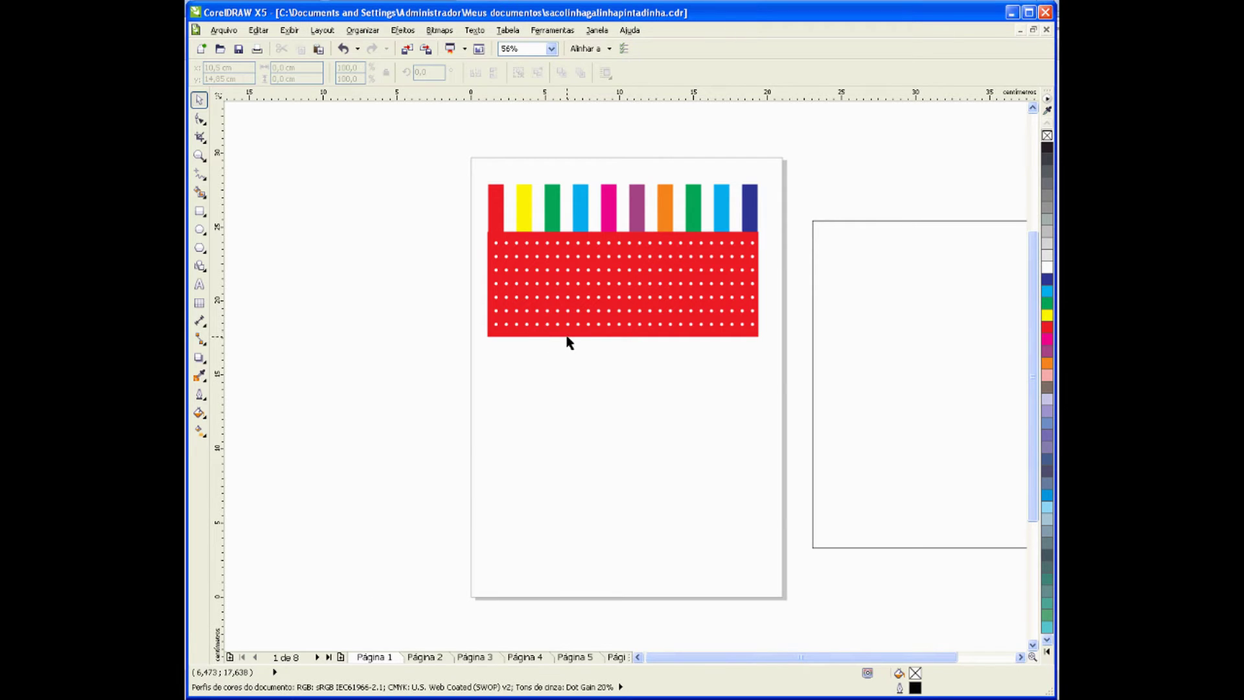
{"action": "left_click", "coordinate": [609, 306]}
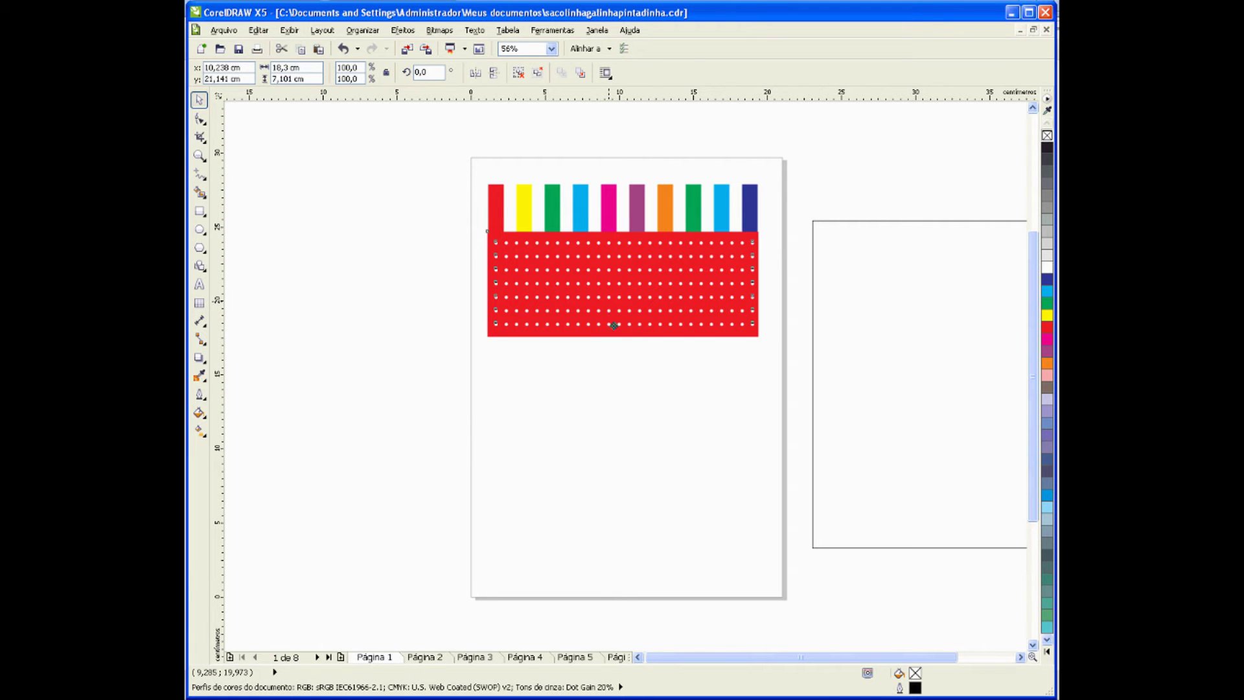
{"action": "left_click_drag", "start_coordinate": [613, 325], "coordinate": [630, 406]}
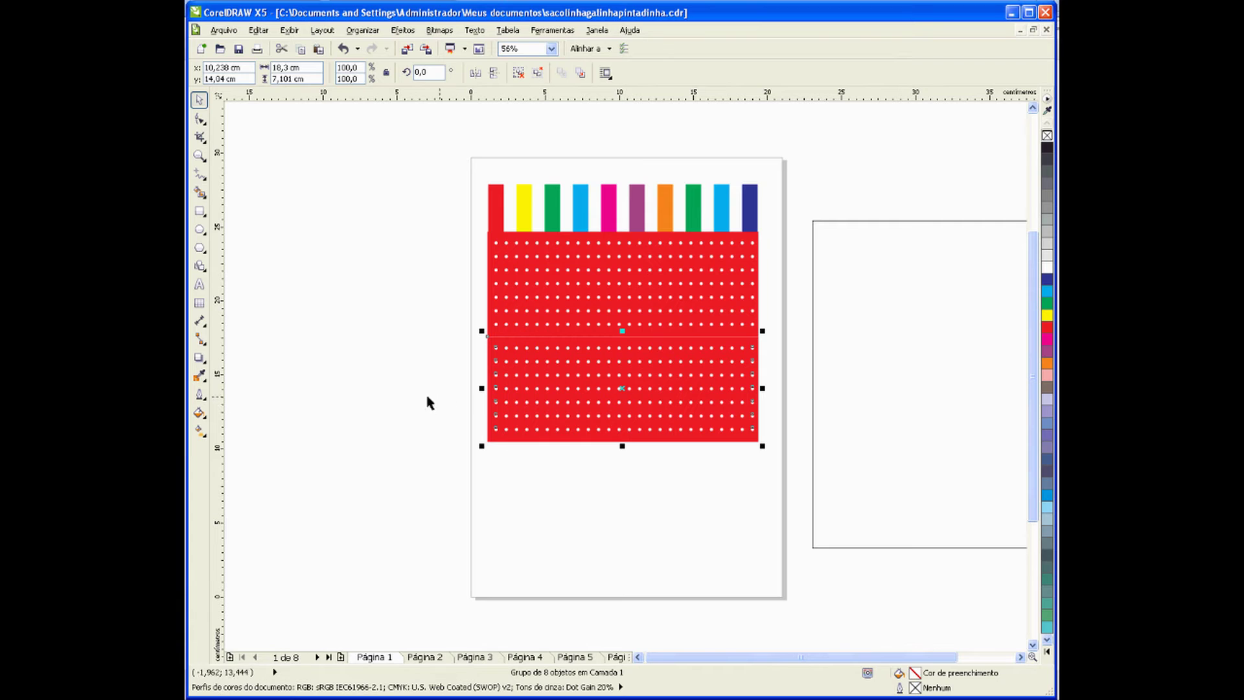
{"action": "key", "text": "Up"}
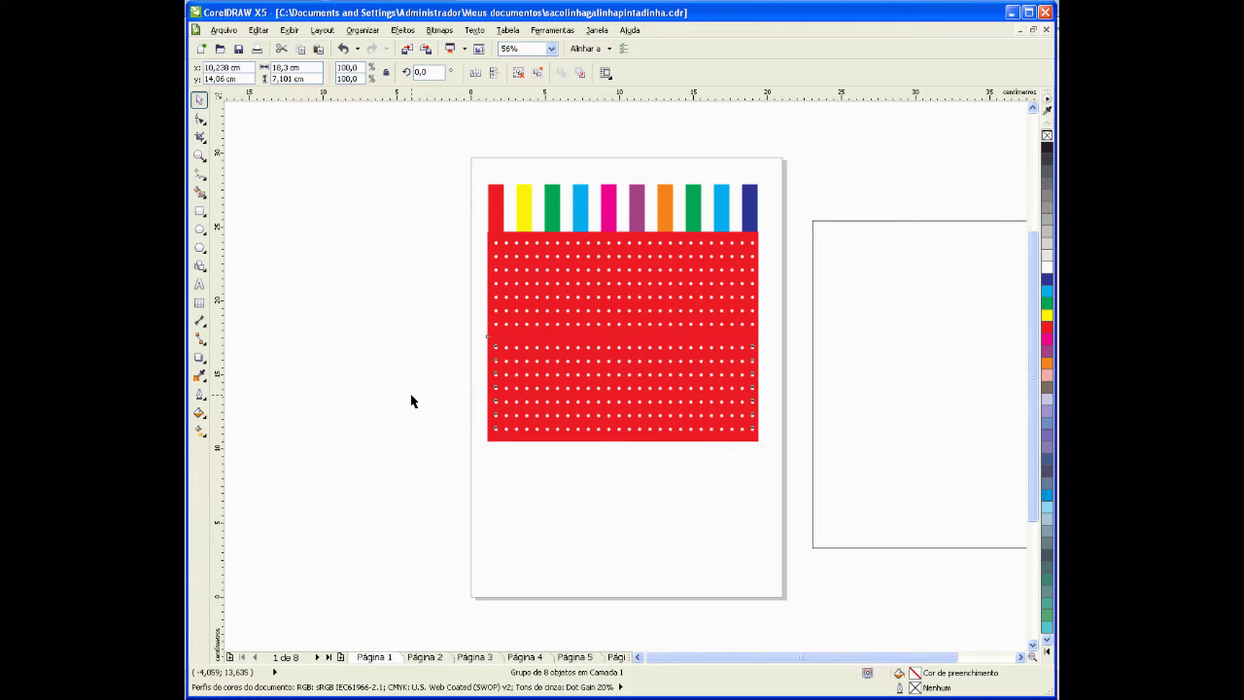
Step: Ungroup the lower dotted band and fill its background rectangle with cyan blue
{"action": "left_click", "coordinate": [362, 29]}
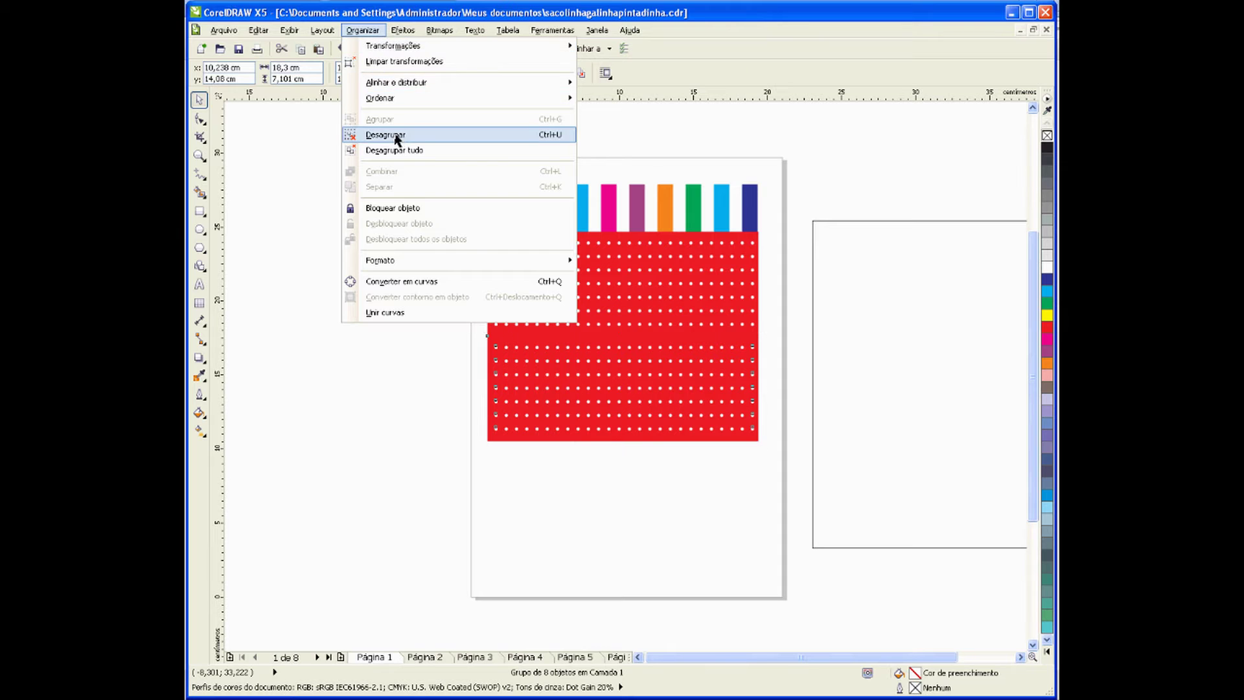
{"action": "left_click", "coordinate": [396, 136]}
{"action": "left_click", "coordinate": [347, 269]}
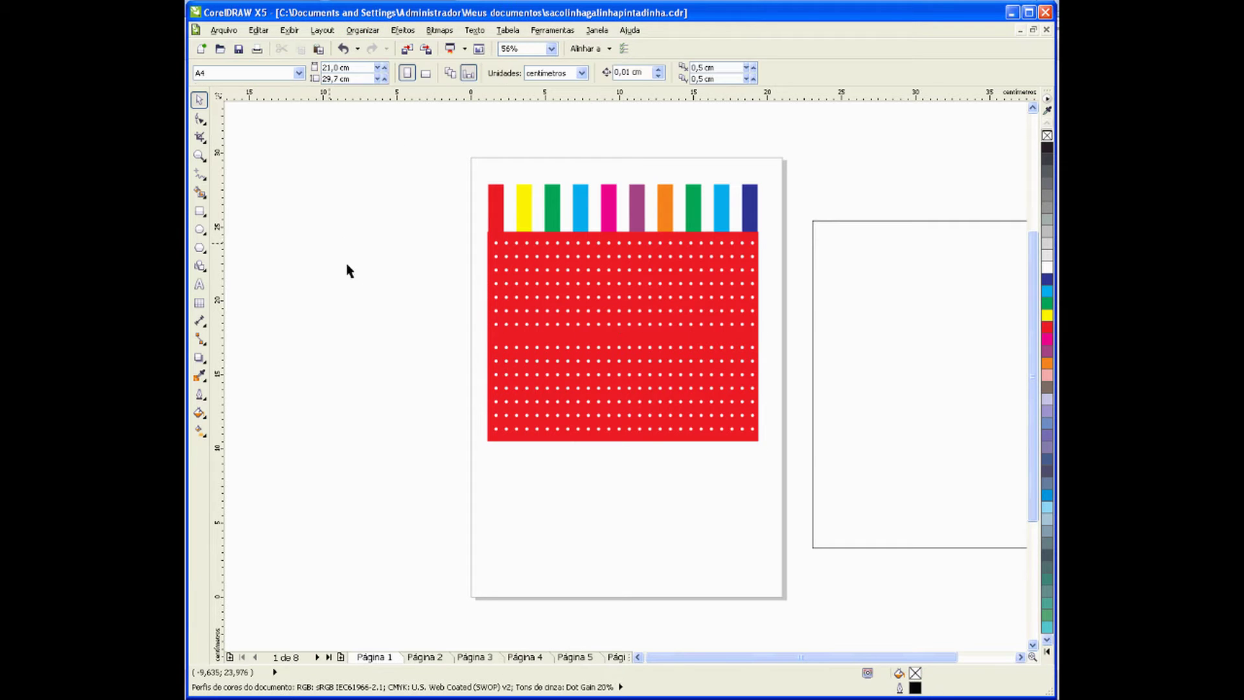
{"action": "left_click", "coordinate": [523, 344]}
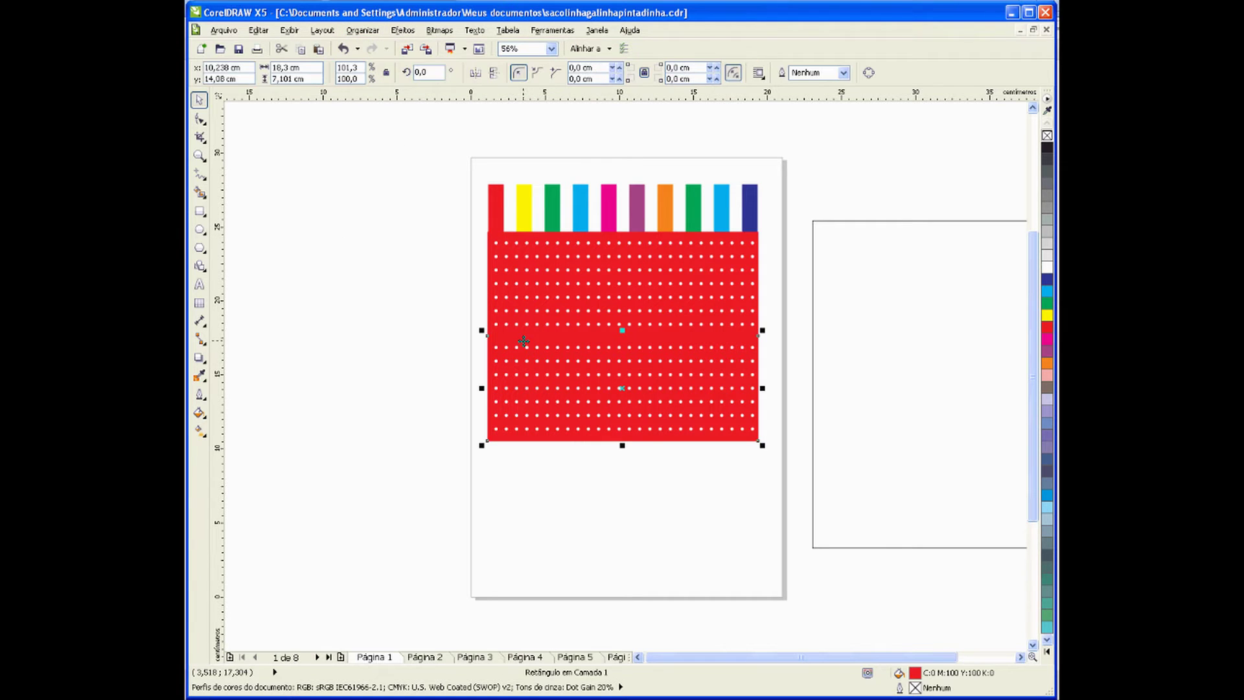
{"action": "left_click", "coordinate": [1047, 291]}
{"action": "left_click", "coordinate": [389, 468]}
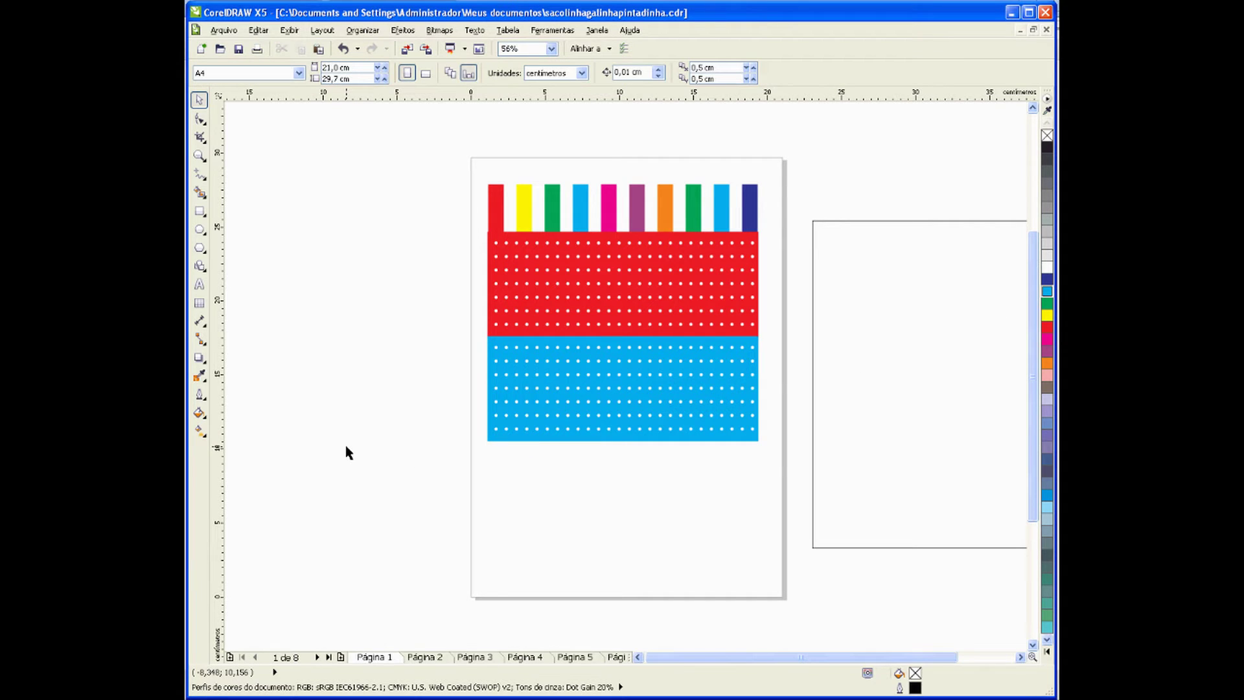
{"action": "left_click_drag", "start_coordinate": [781, 459], "coordinate": [457, 333]}
{"action": "left_click", "coordinate": [456, 338]}
Step: Following the page 2 reference, draw a rectangle about 18,44 × 3,34 cm directly below the blue band, fill it red and remove its outline
{"action": "left_click", "coordinate": [424, 657]}
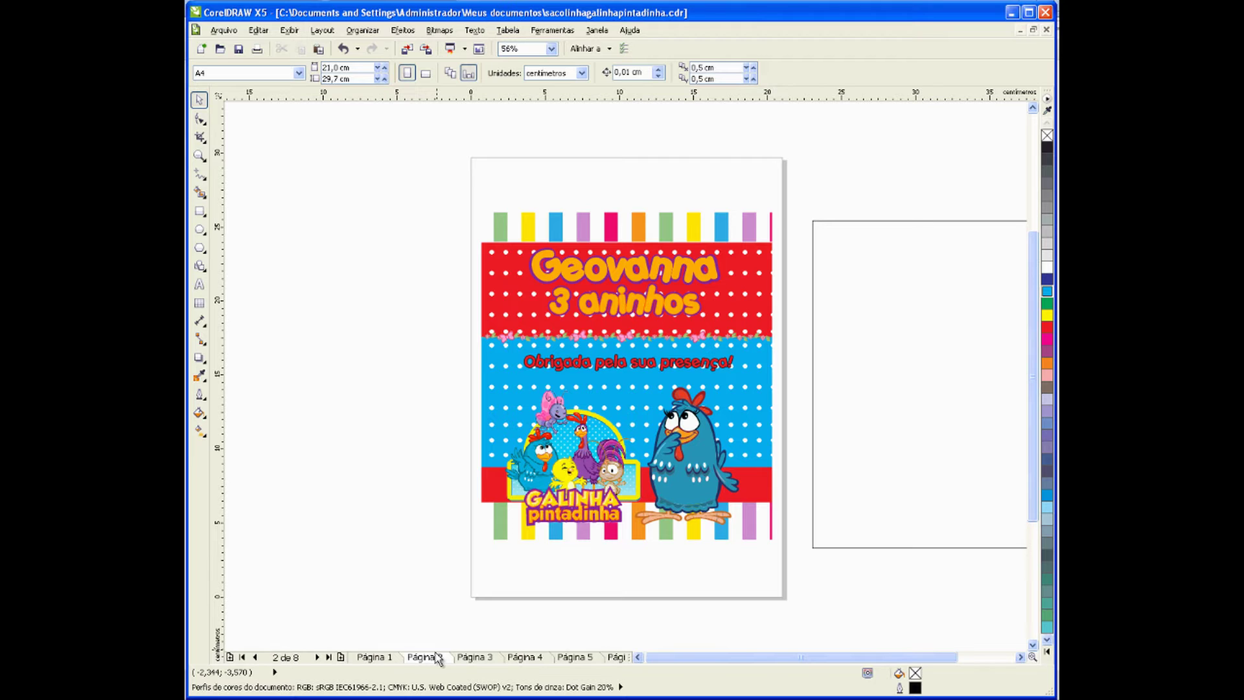
{"action": "left_click", "coordinate": [374, 657]}
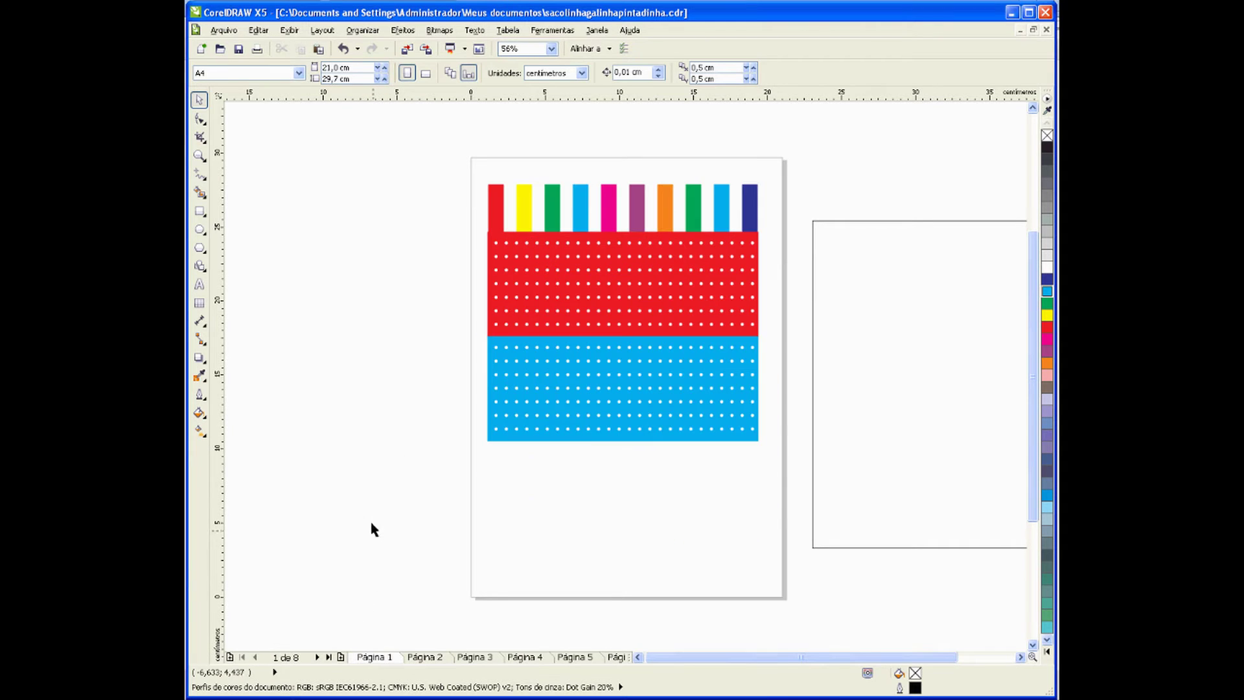
{"action": "left_click", "coordinate": [199, 211]}
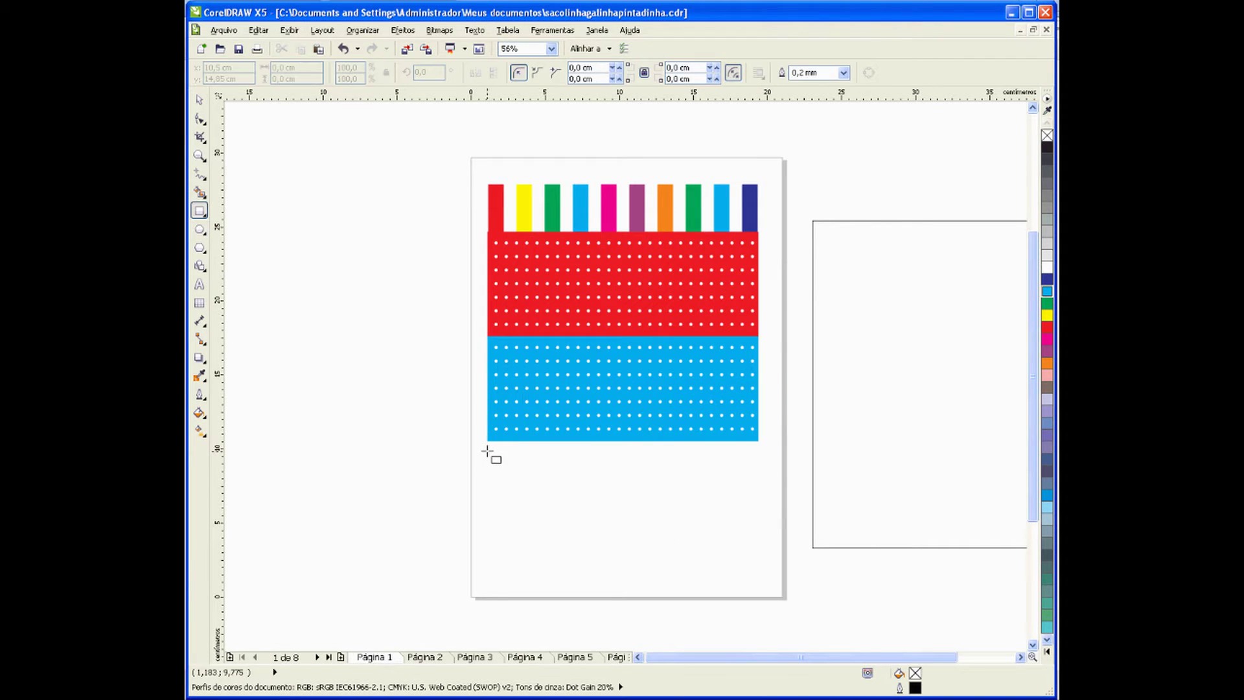
{"action": "left_click_drag", "start_coordinate": [486, 440], "coordinate": [760, 490]}
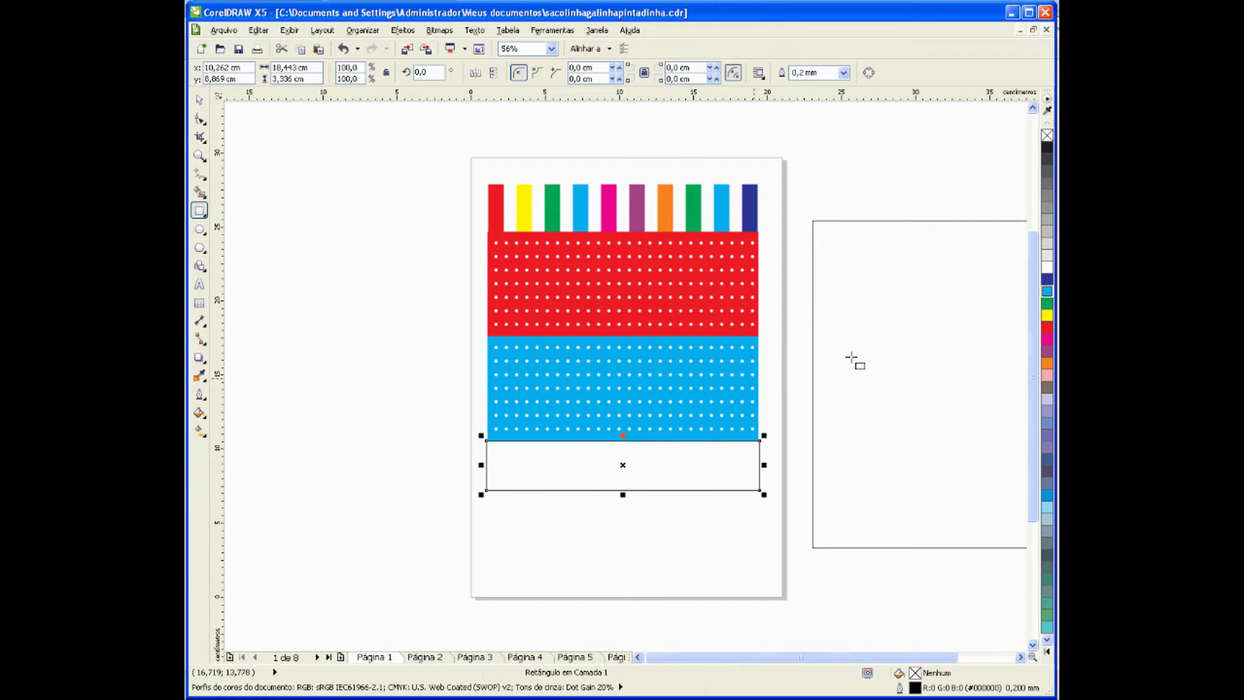
{"action": "left_click", "coordinate": [1047, 327]}
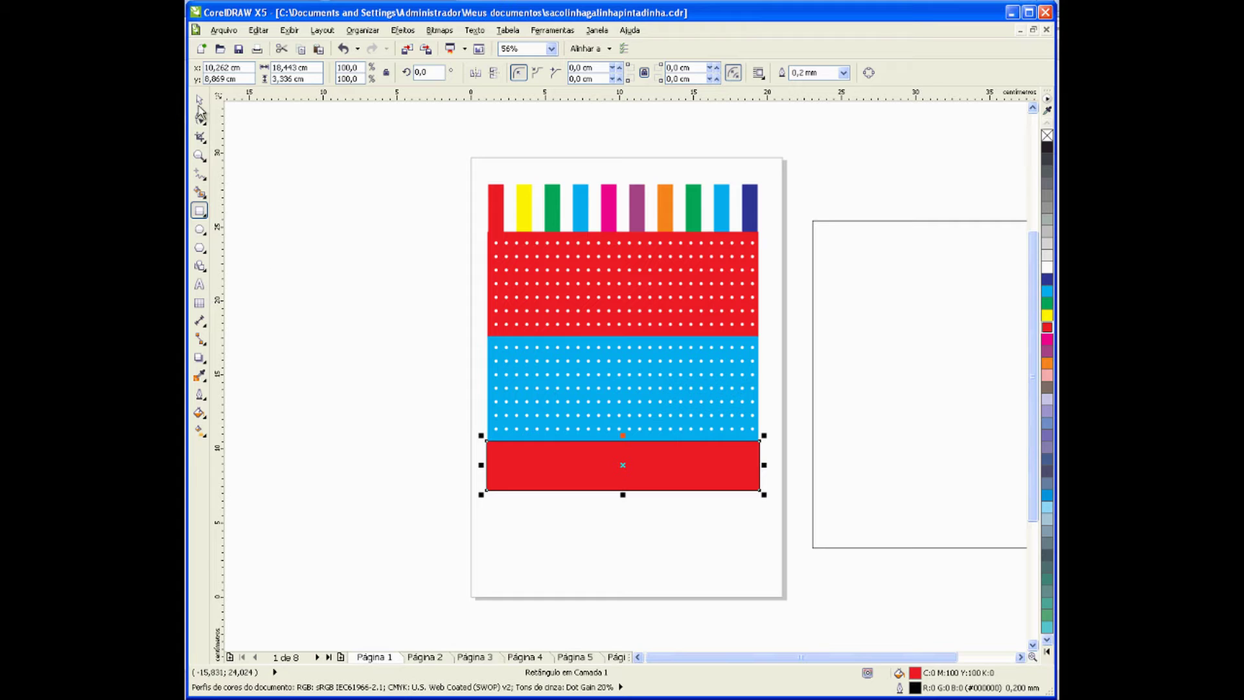
{"action": "right_click", "coordinate": [1047, 135]}
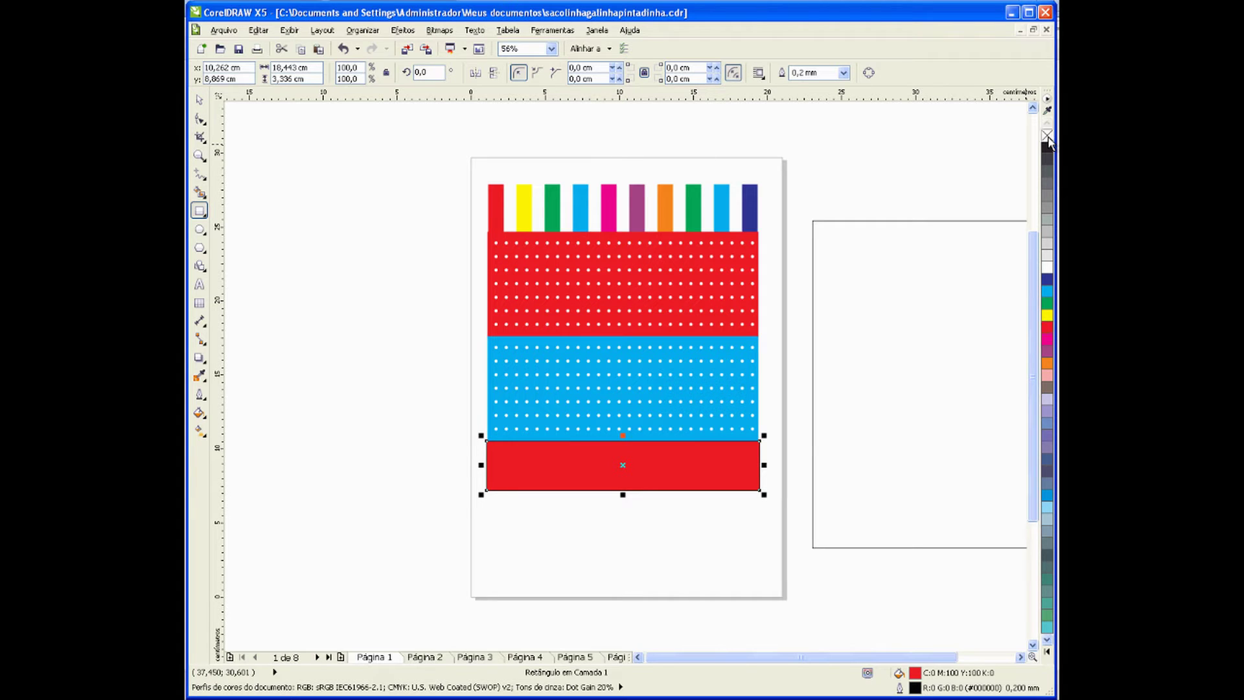
{"action": "left_click", "coordinate": [199, 99]}
Step: Check the stripe colours of the reference on page 2 and ungroup the coloured stripe row on page 1
{"action": "left_click", "coordinate": [437, 658]}
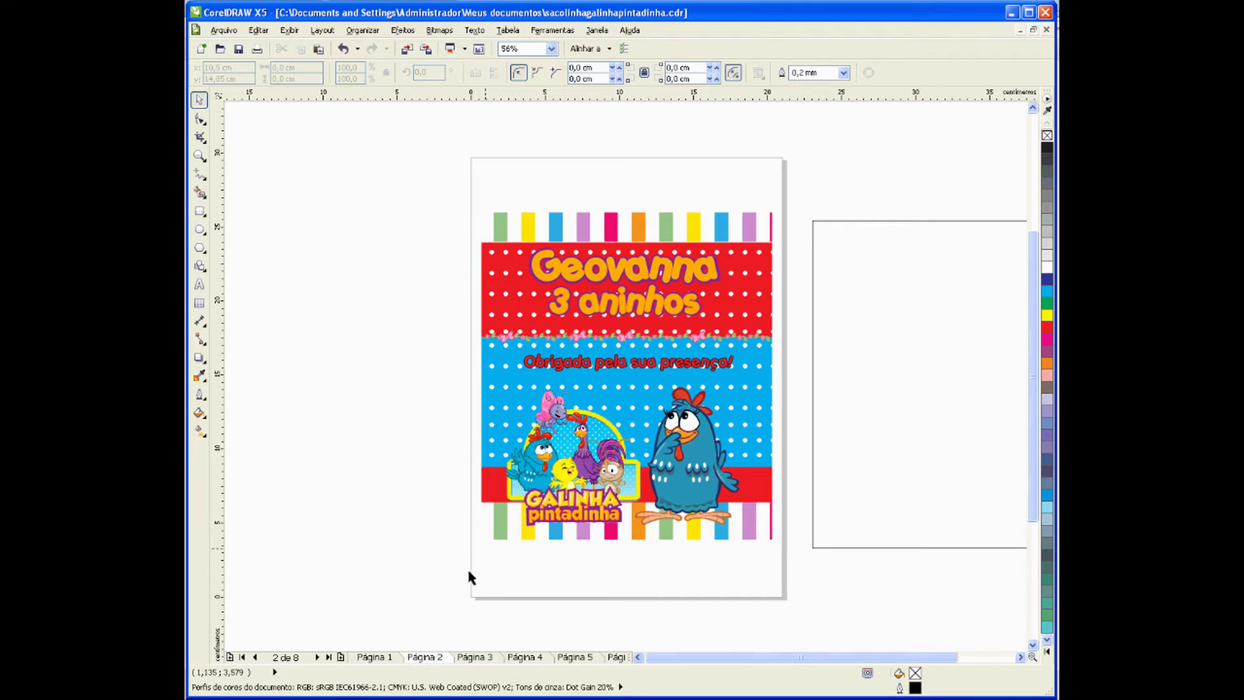
{"action": "left_click", "coordinate": [386, 656]}
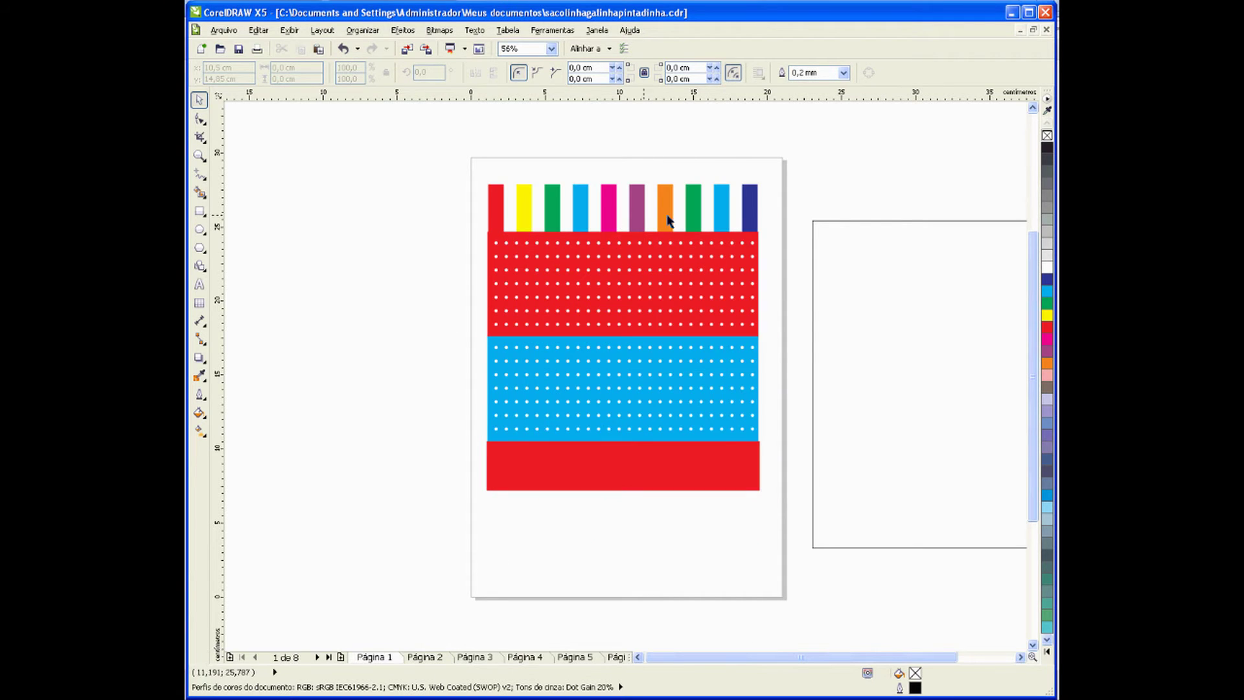
{"action": "left_click", "coordinate": [586, 208]}
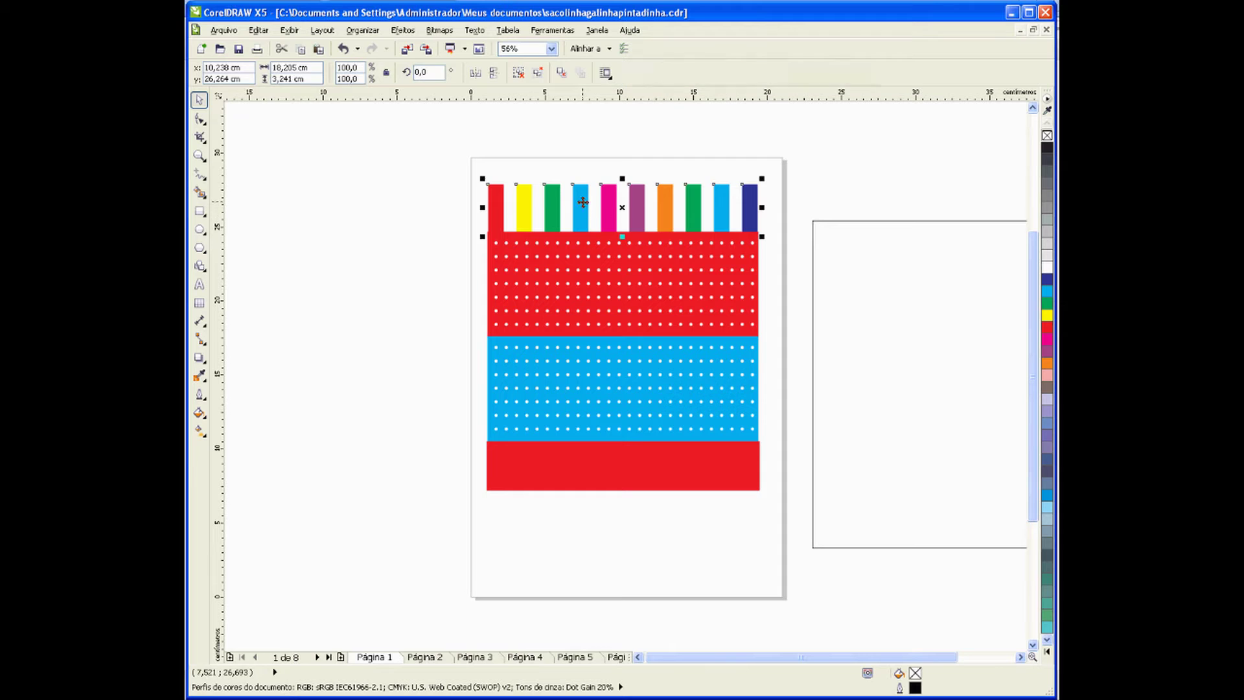
{"action": "left_click", "coordinate": [362, 30]}
{"action": "left_click", "coordinate": [414, 135]}
{"action": "left_click", "coordinate": [368, 172]}
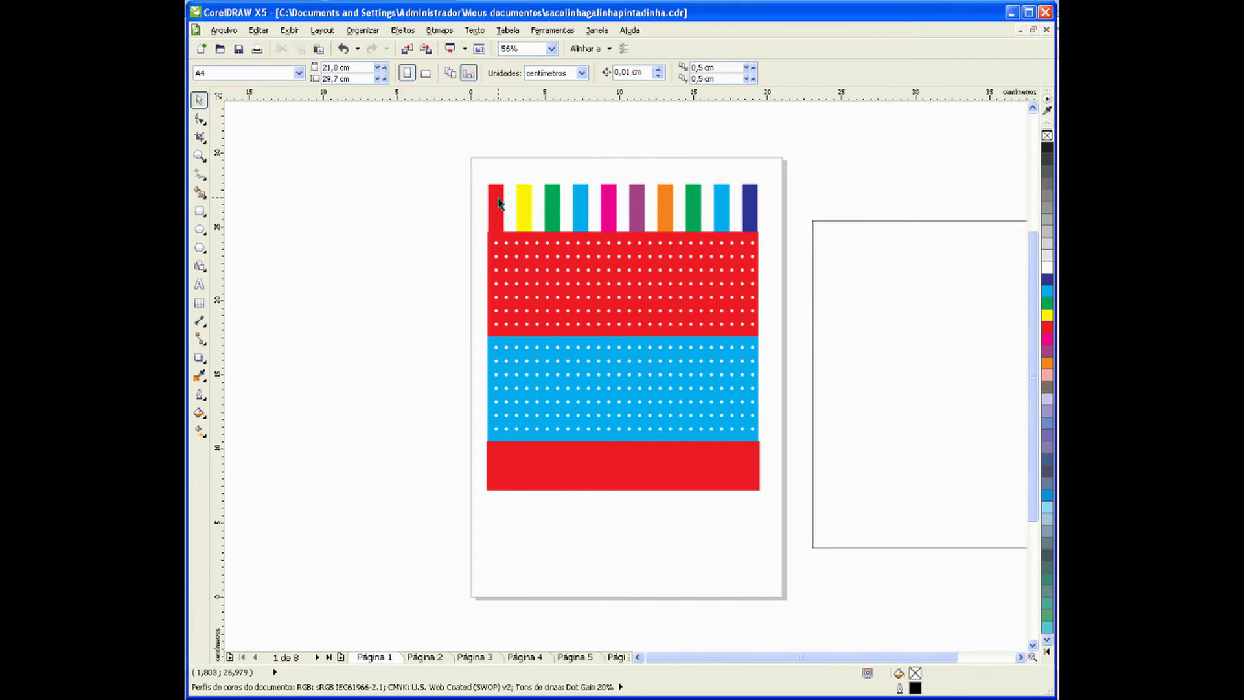
Step: Recolour the first red stripe of the row to light pink and deselect it
{"action": "left_click", "coordinate": [498, 202]}
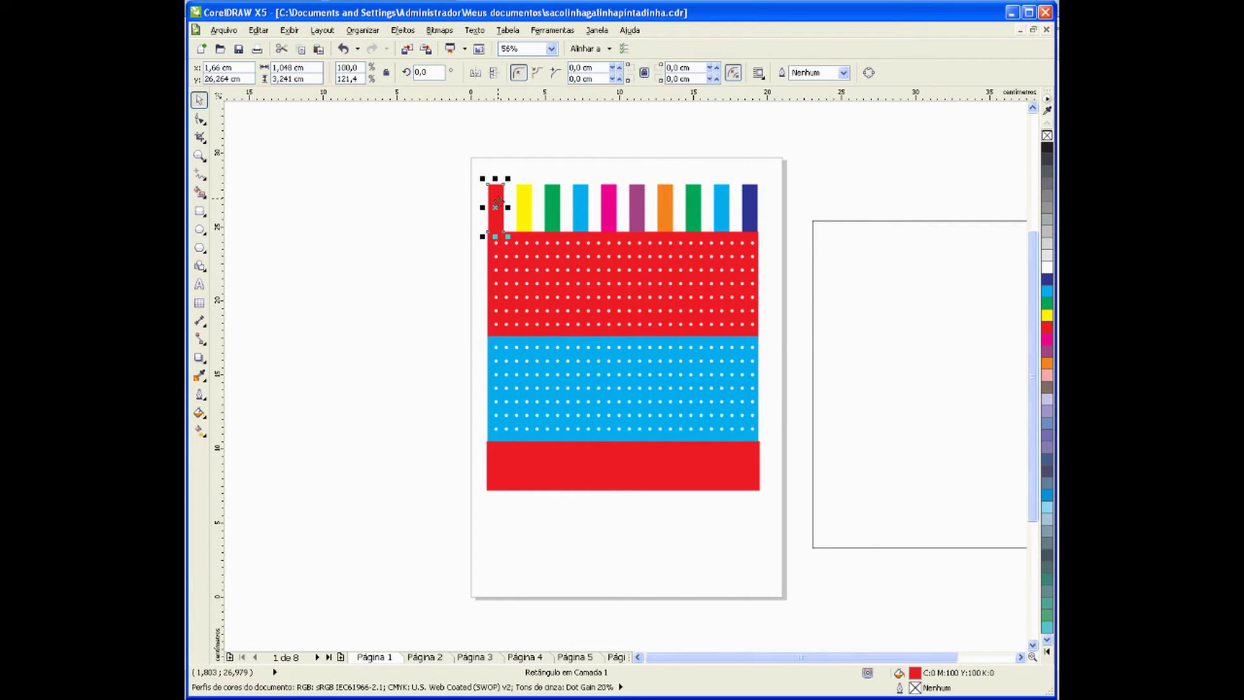
{"action": "left_click", "coordinate": [1049, 347]}
{"action": "left_click", "coordinate": [1047, 376]}
{"action": "left_click", "coordinate": [442, 213]}
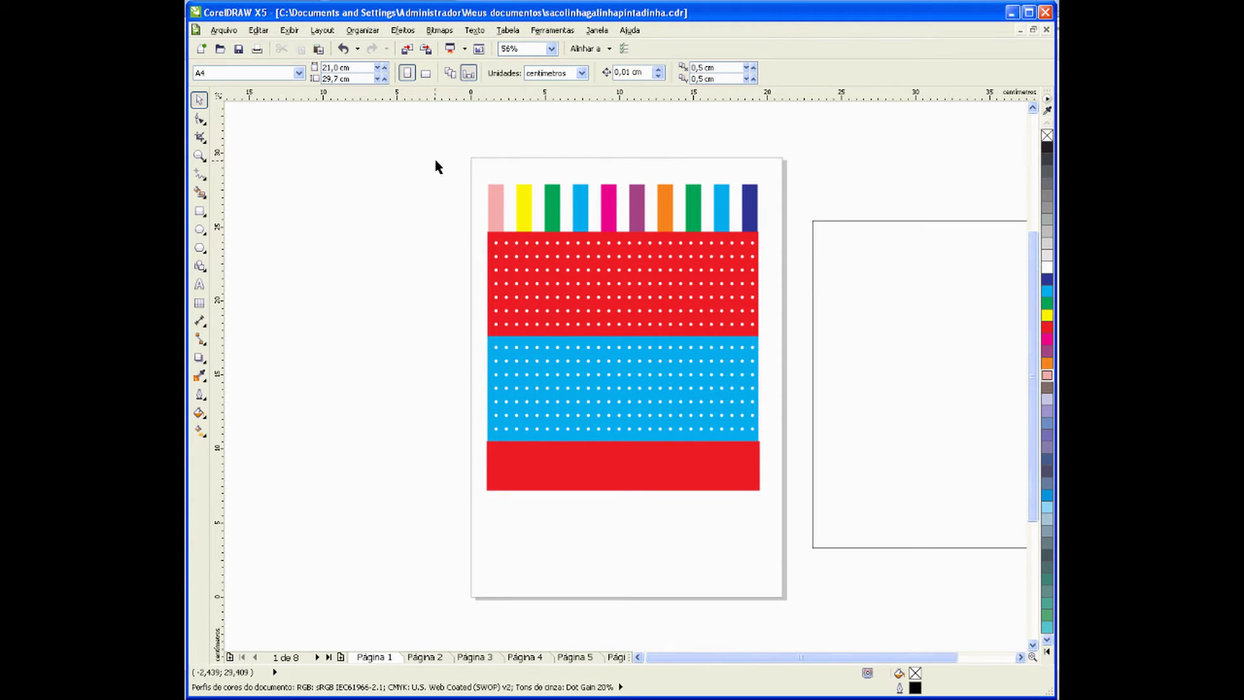
Step: Select the ten coloured stripes above the dotted red band and group them
{"action": "left_click_drag", "start_coordinate": [437, 167], "coordinate": [791, 255]}
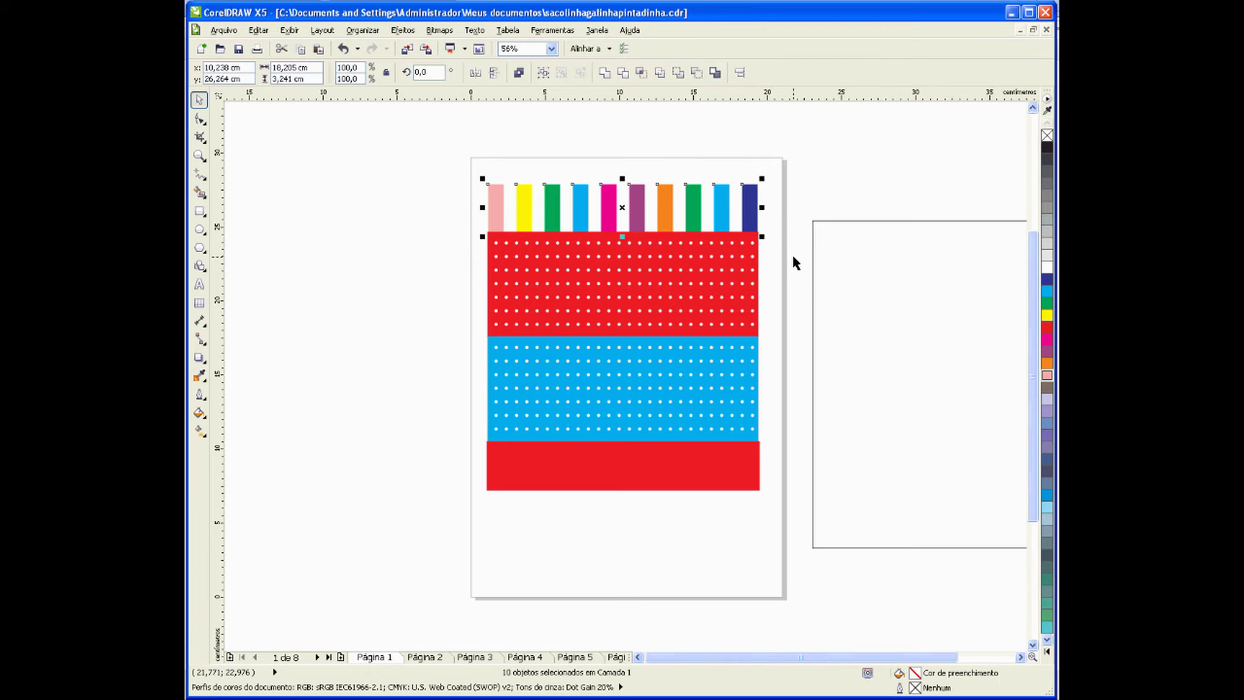
{"action": "key", "text": "ctrl+g"}
{"action": "left_click_drag", "start_coordinate": [620, 206], "coordinate": [629, 508]}
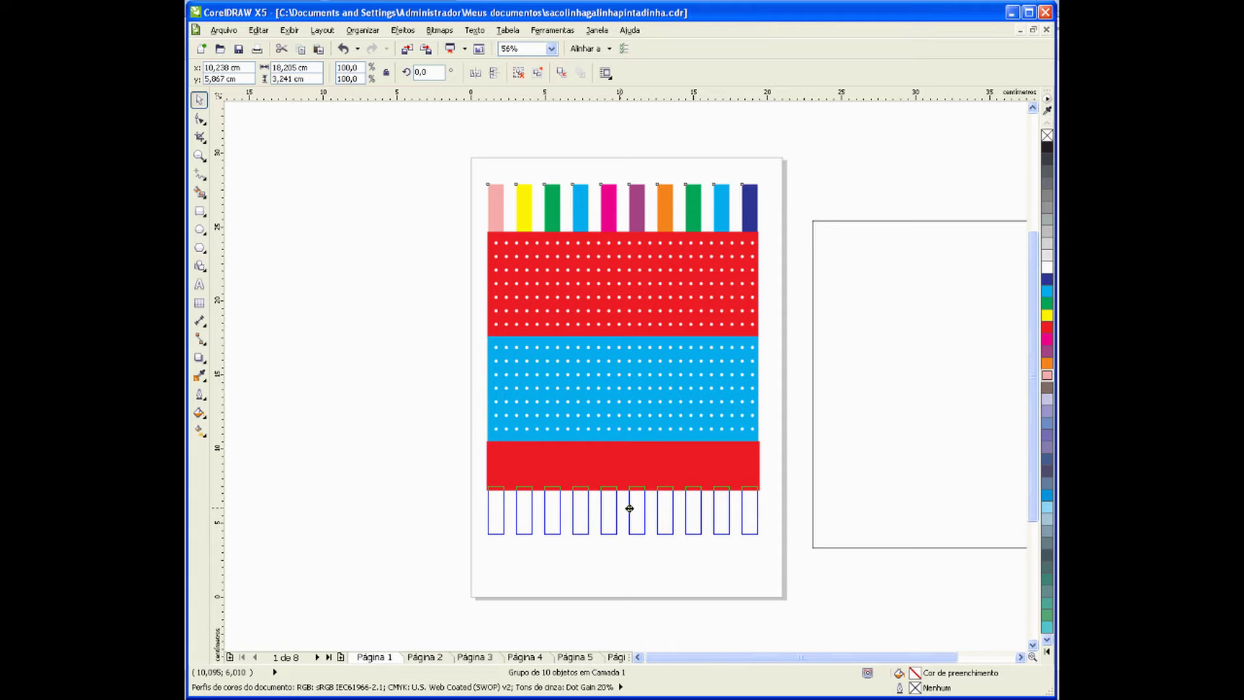
{"action": "left_click_drag", "start_coordinate": [629, 508], "coordinate": [629, 508]}
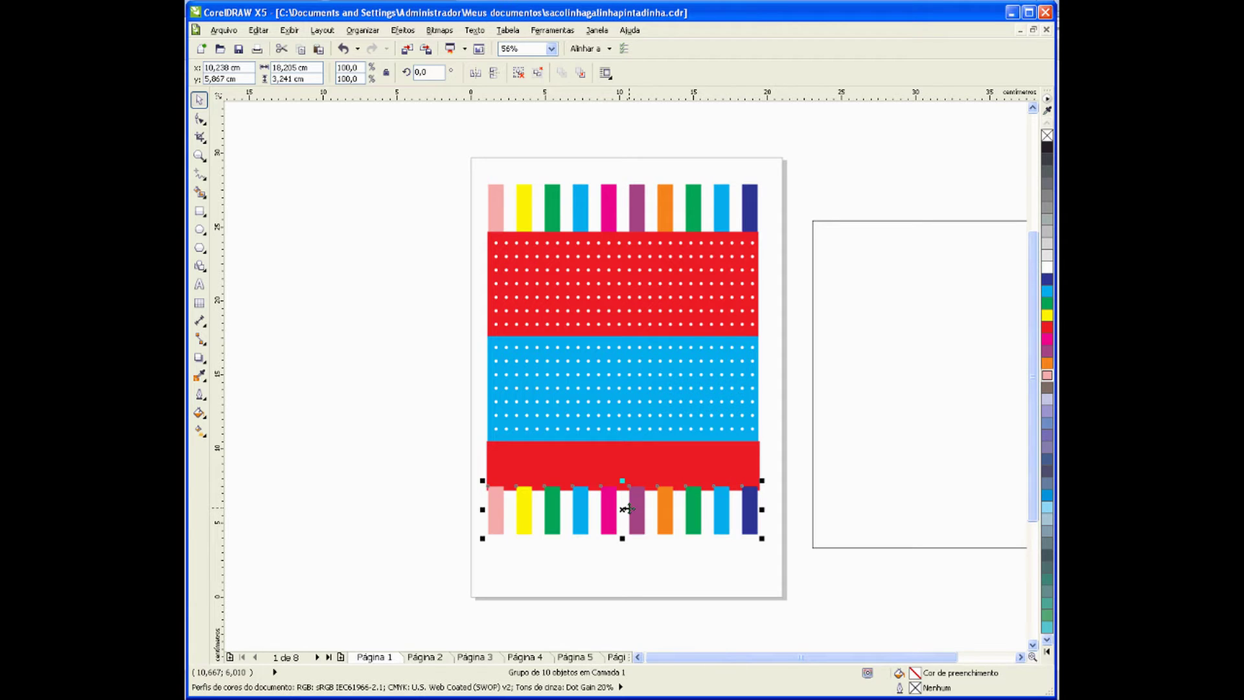
{"action": "key", "text": "ctrl+z"}
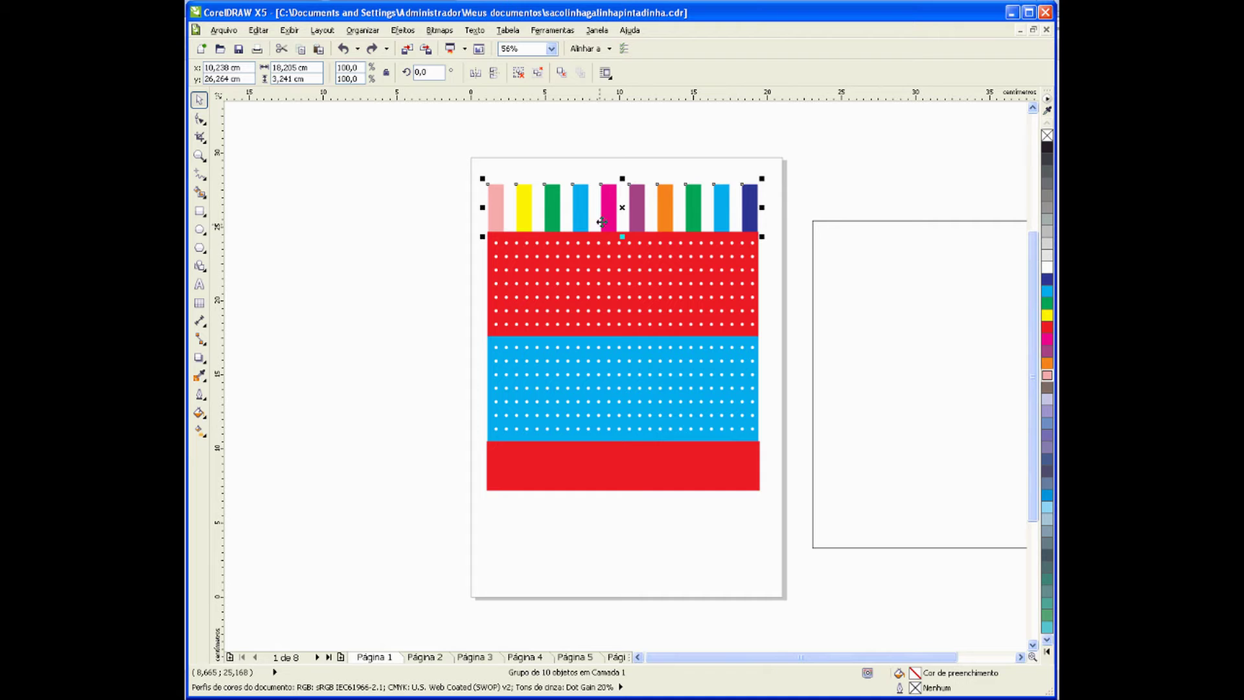
Step: Place a copy of the stripe group directly below the plain red band and send it behind the band
{"action": "left_click_drag", "start_coordinate": [620, 208], "coordinate": [667, 508]}
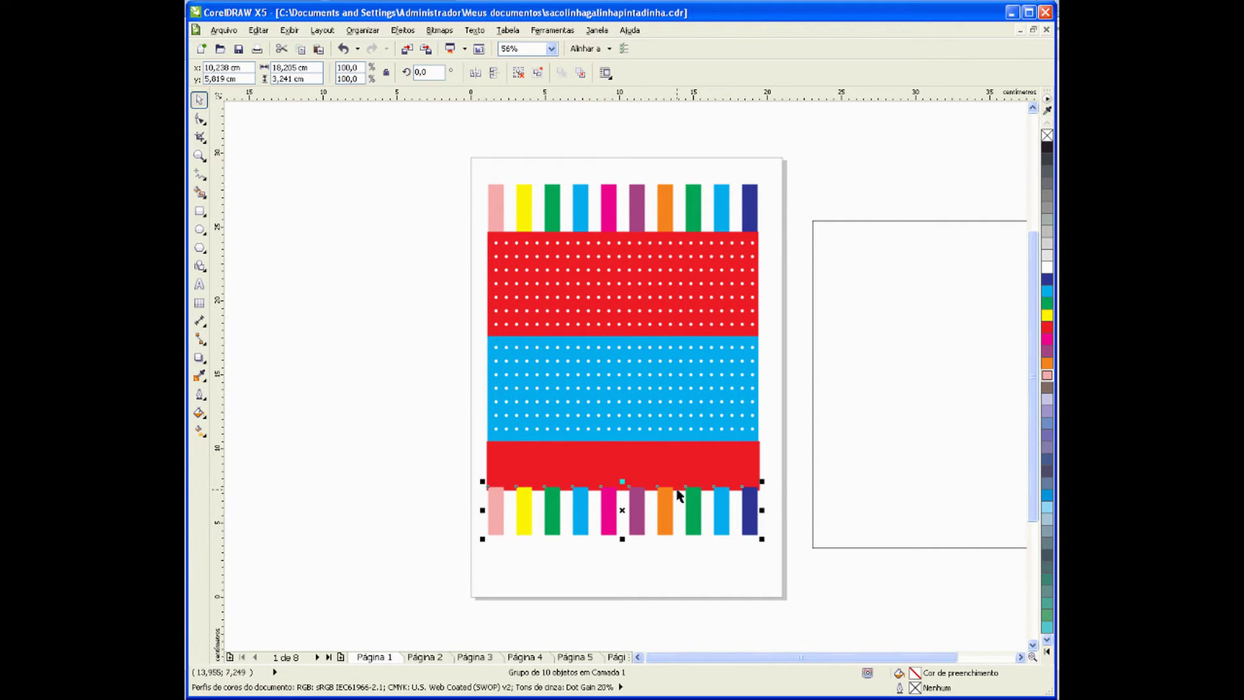
{"action": "key", "text": "shift+Page_Down"}
{"action": "left_click", "coordinate": [332, 480]}
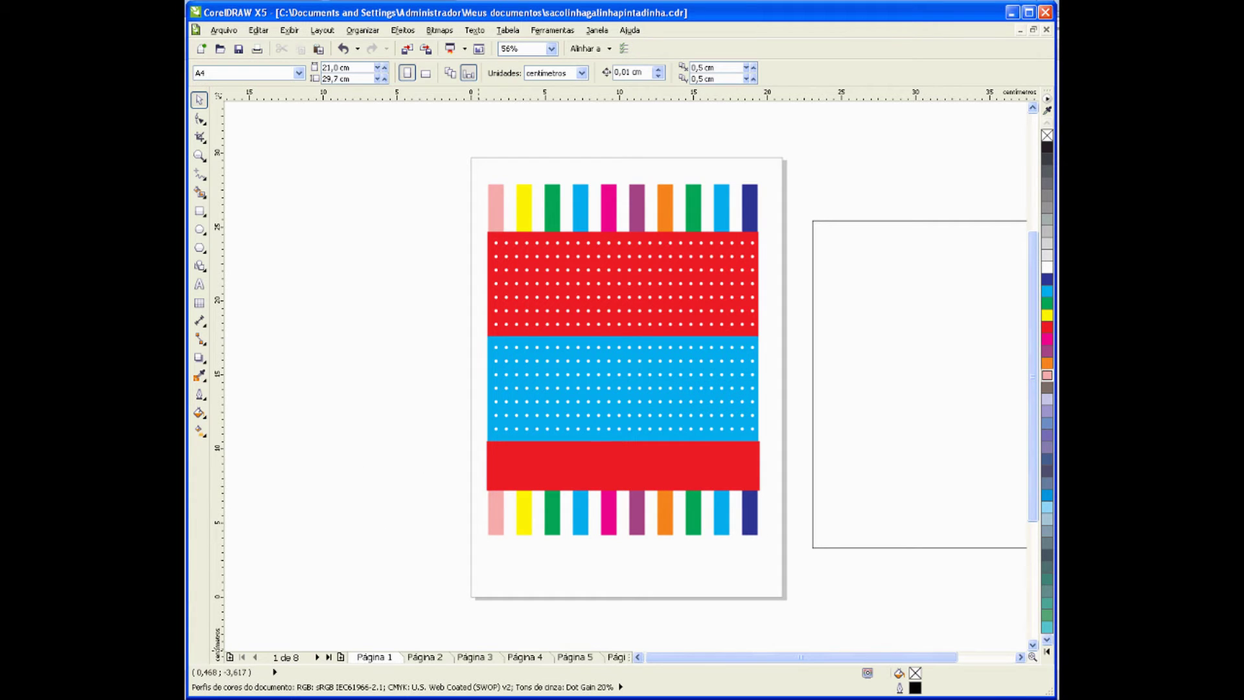
Step: Compare the layout with the reference on page 2 and group all bands and stripes on page 1
{"action": "left_click", "coordinate": [423, 656]}
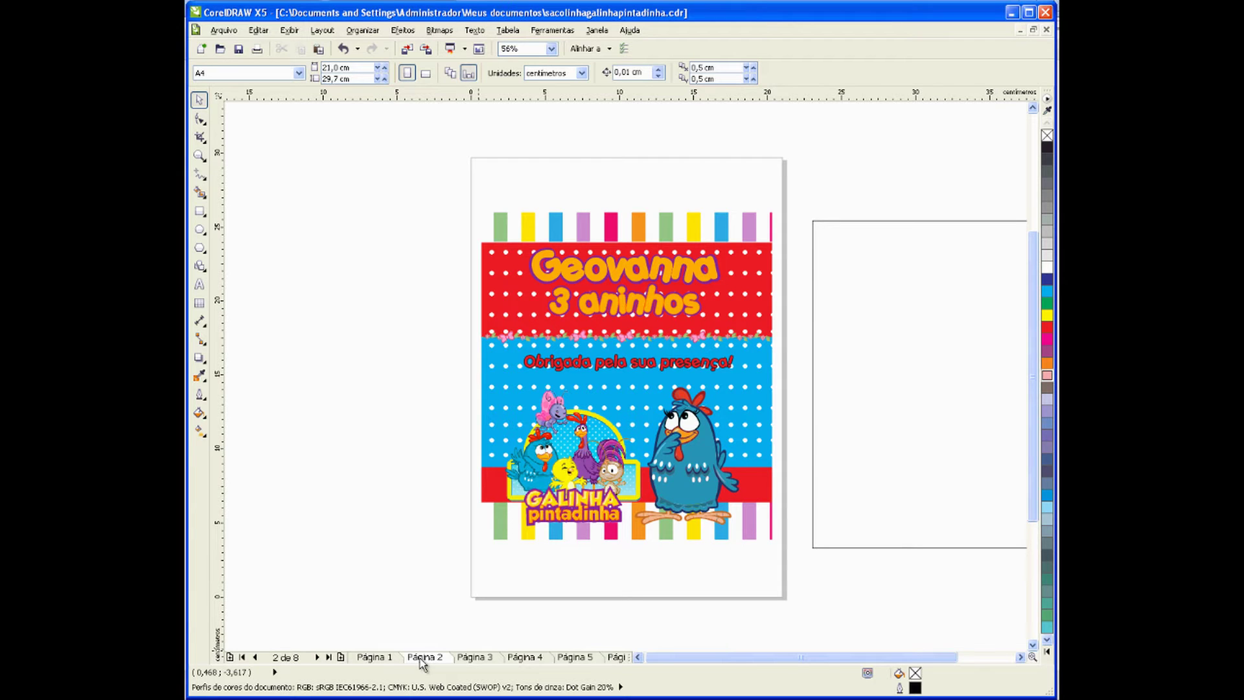
{"action": "left_click", "coordinate": [374, 657]}
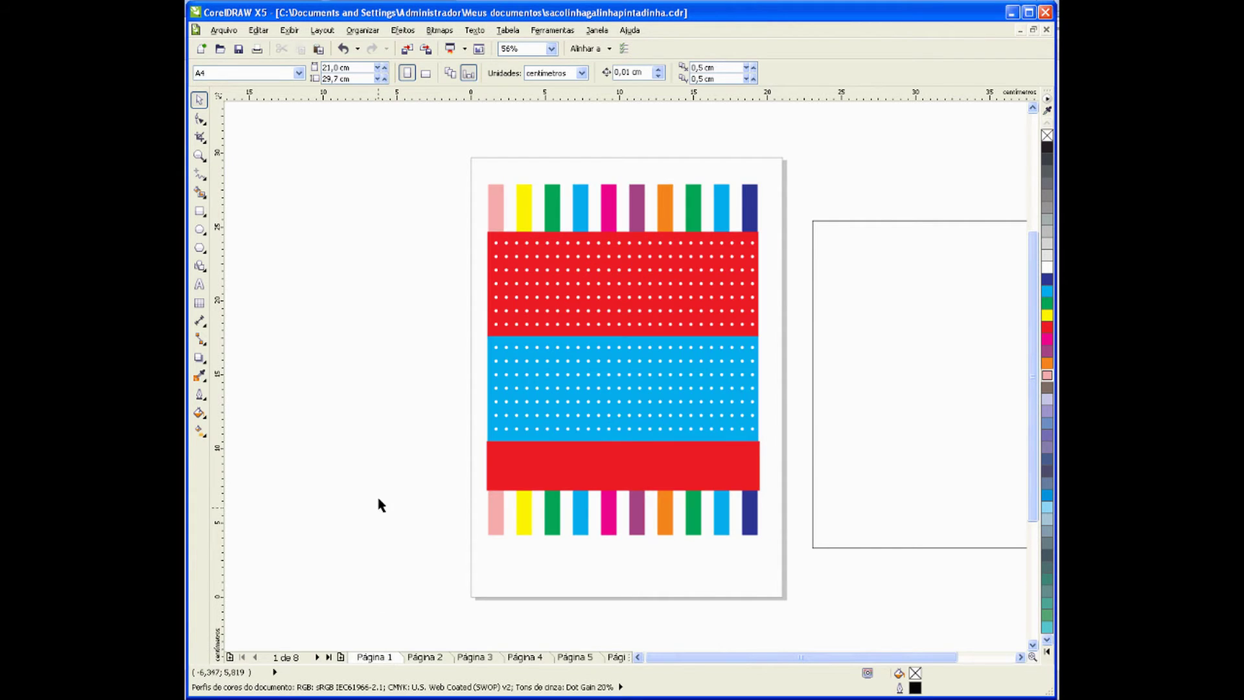
{"action": "left_click", "coordinate": [421, 657]}
{"action": "left_click", "coordinate": [373, 657]}
{"action": "left_click", "coordinate": [421, 657]}
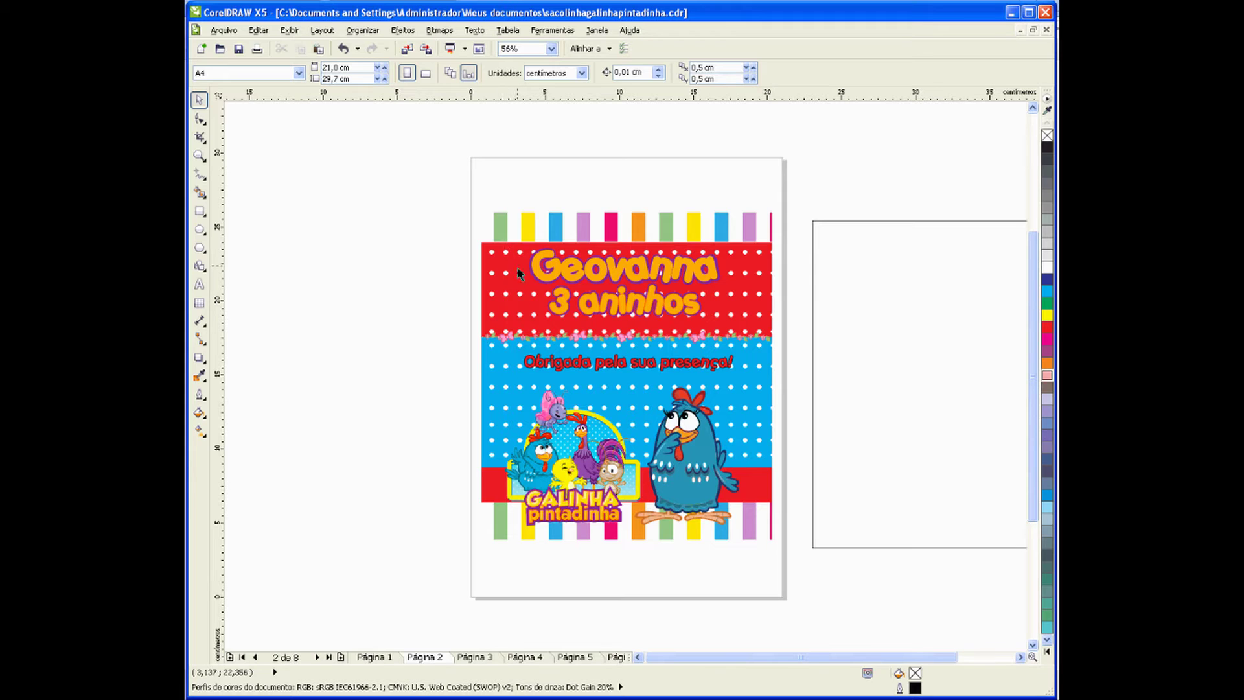
{"action": "left_click", "coordinate": [384, 661]}
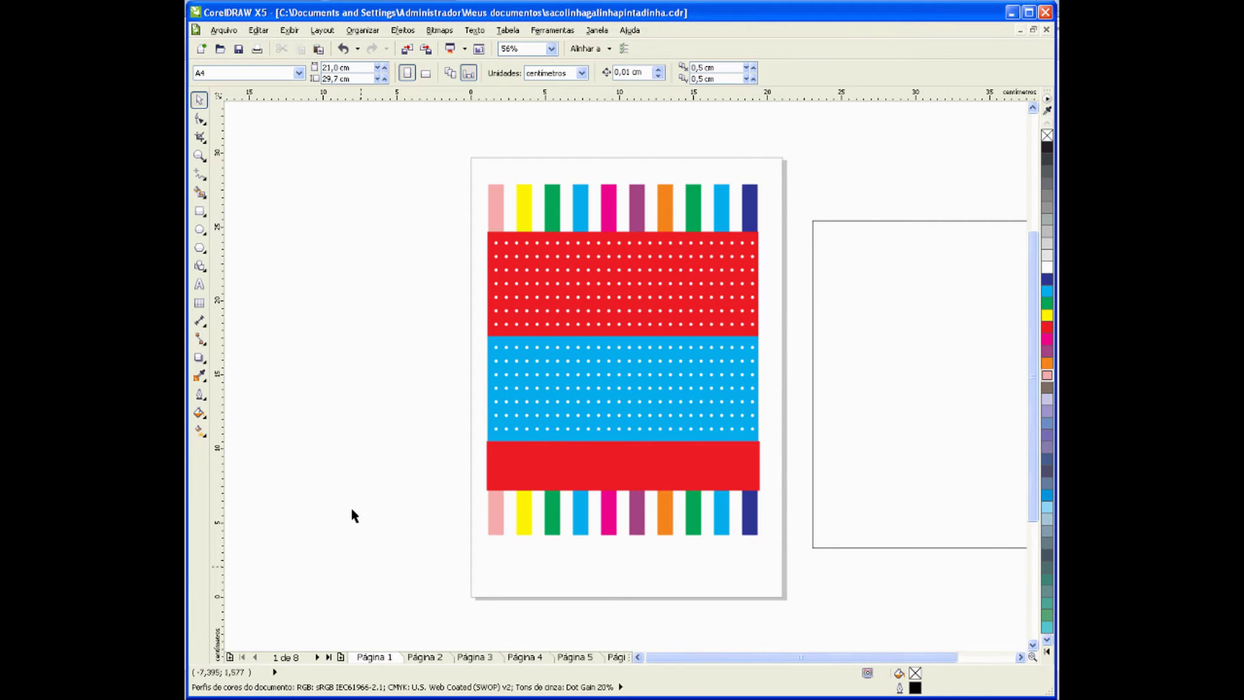
{"action": "left_click_drag", "start_coordinate": [451, 154], "coordinate": [783, 563]}
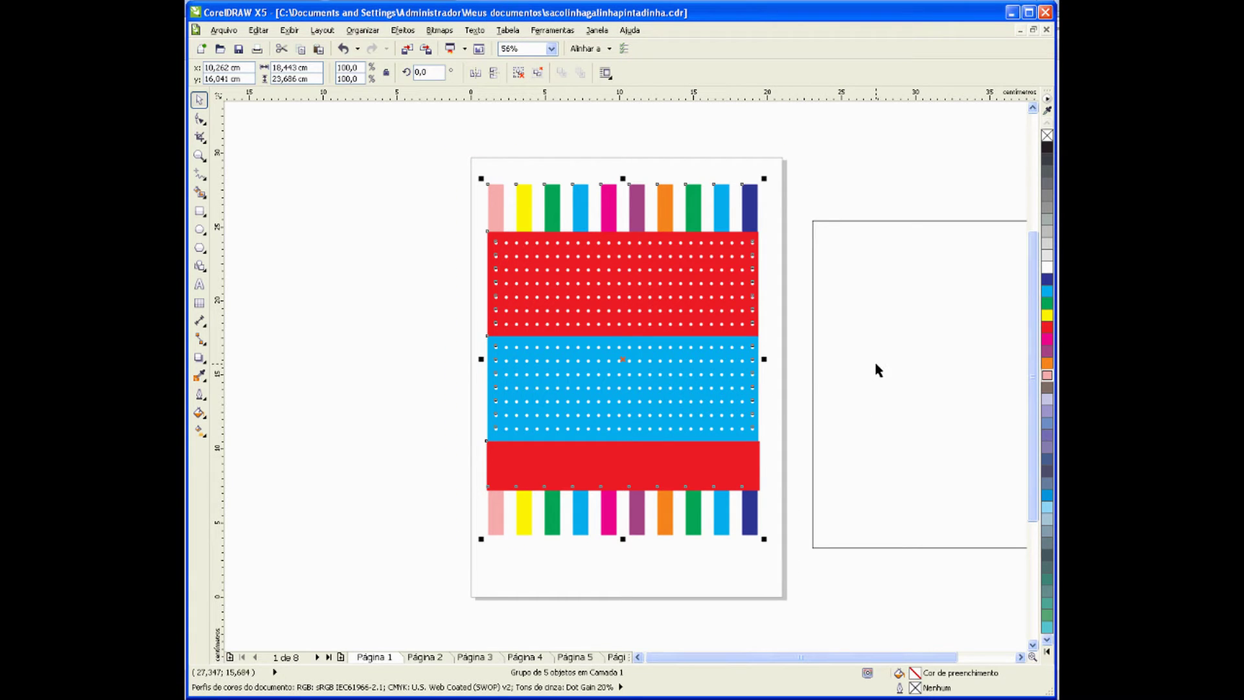
Step: Move the empty 19,6 × 22,1 cm rectangle from beside the page onto the page, over the artwork
{"action": "left_click", "coordinate": [901, 327]}
{"action": "left_click_drag", "start_coordinate": [900, 327], "coordinate": [568, 313]}
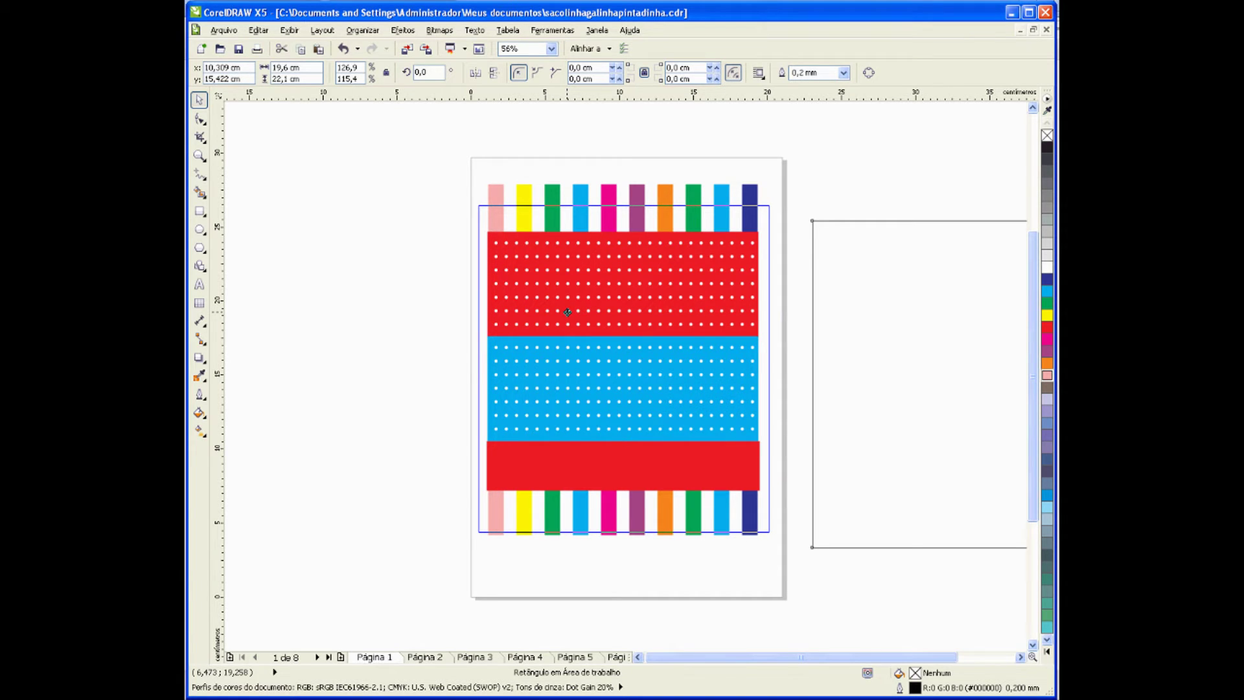
{"action": "left_click_drag", "start_coordinate": [567, 312], "coordinate": [568, 312]}
Step: Scale the artwork group up to about 112,9% and move it off the page, beside the rectangle
{"action": "left_click", "coordinate": [529, 202]}
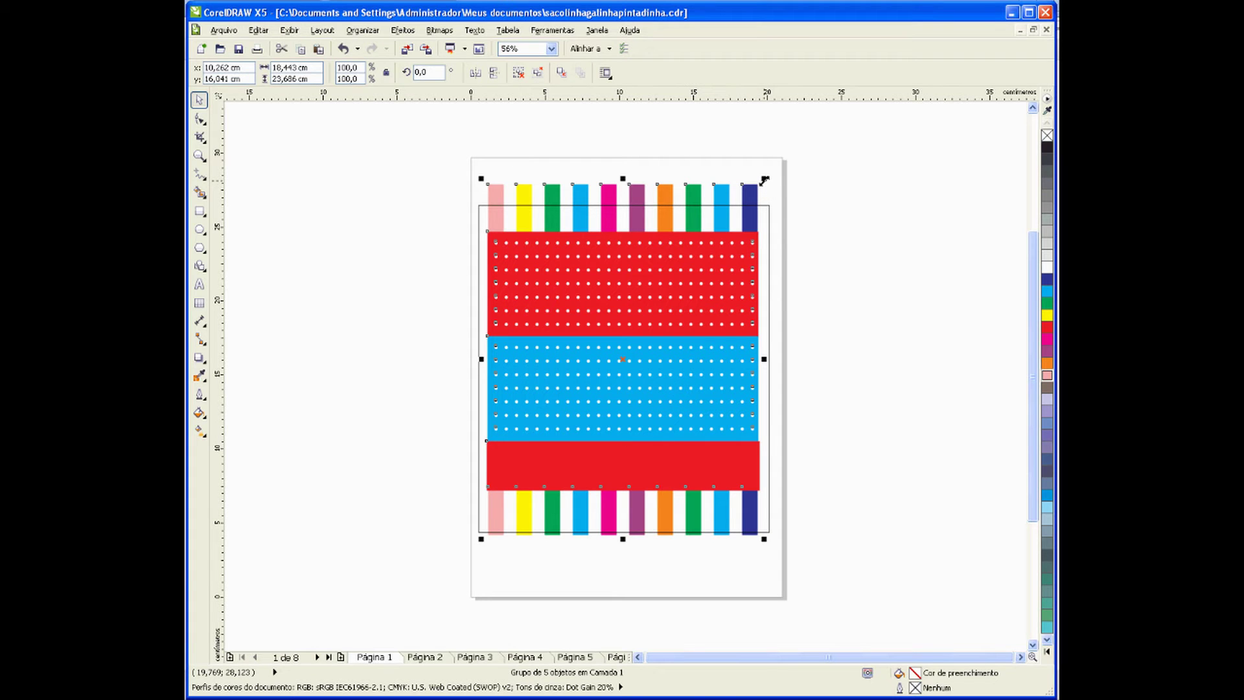
{"action": "left_click_drag", "start_coordinate": [764, 179], "coordinate": [782, 156]}
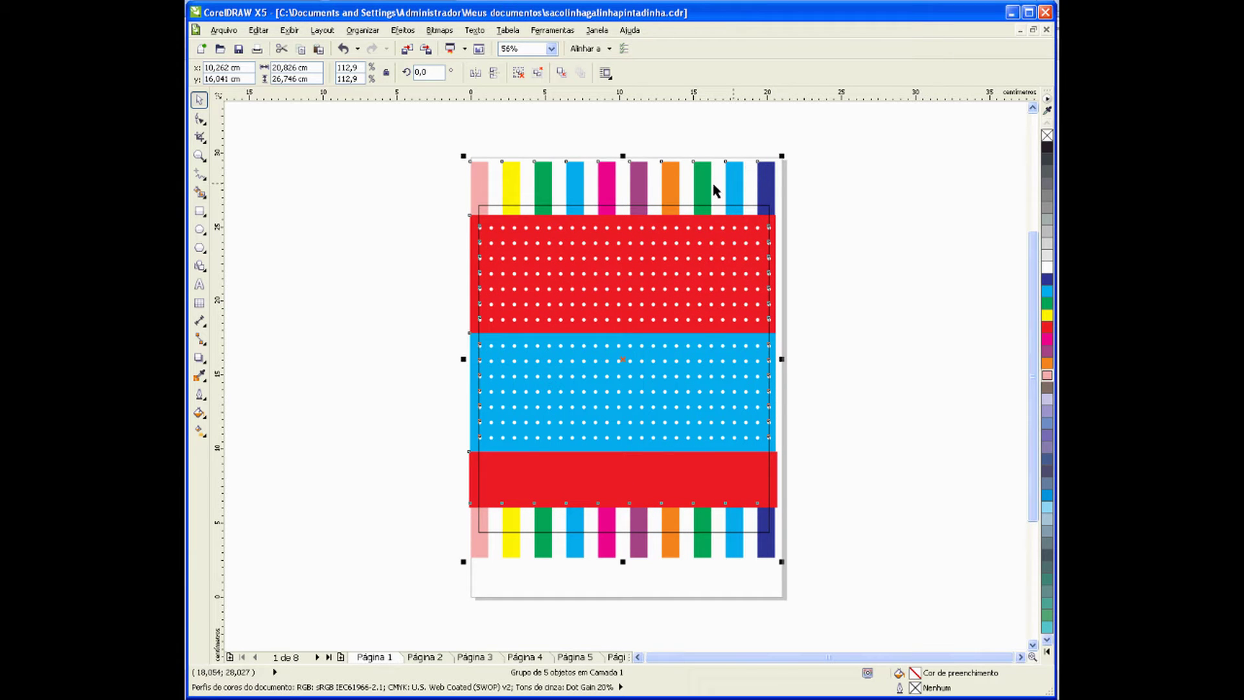
{"action": "left_click_drag", "start_coordinate": [643, 177], "coordinate": [906, 289]}
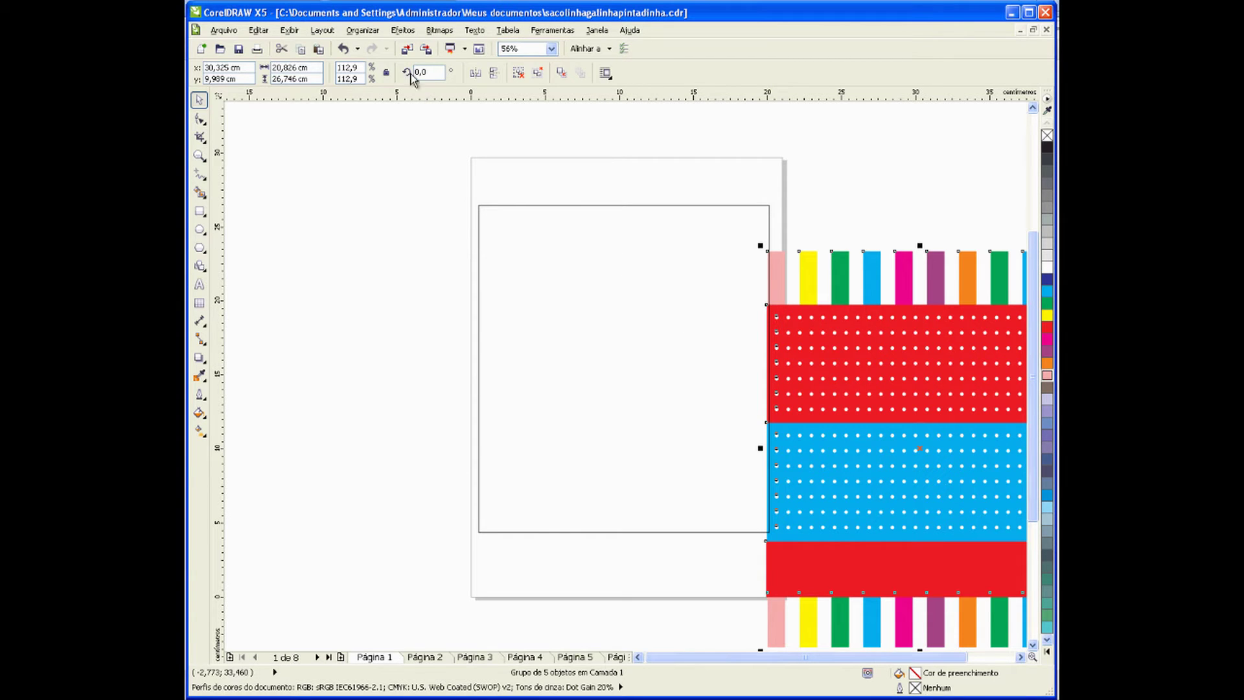
Step: PowerClip the artwork group inside the empty rectangle on the page
{"action": "left_click", "coordinate": [402, 30]}
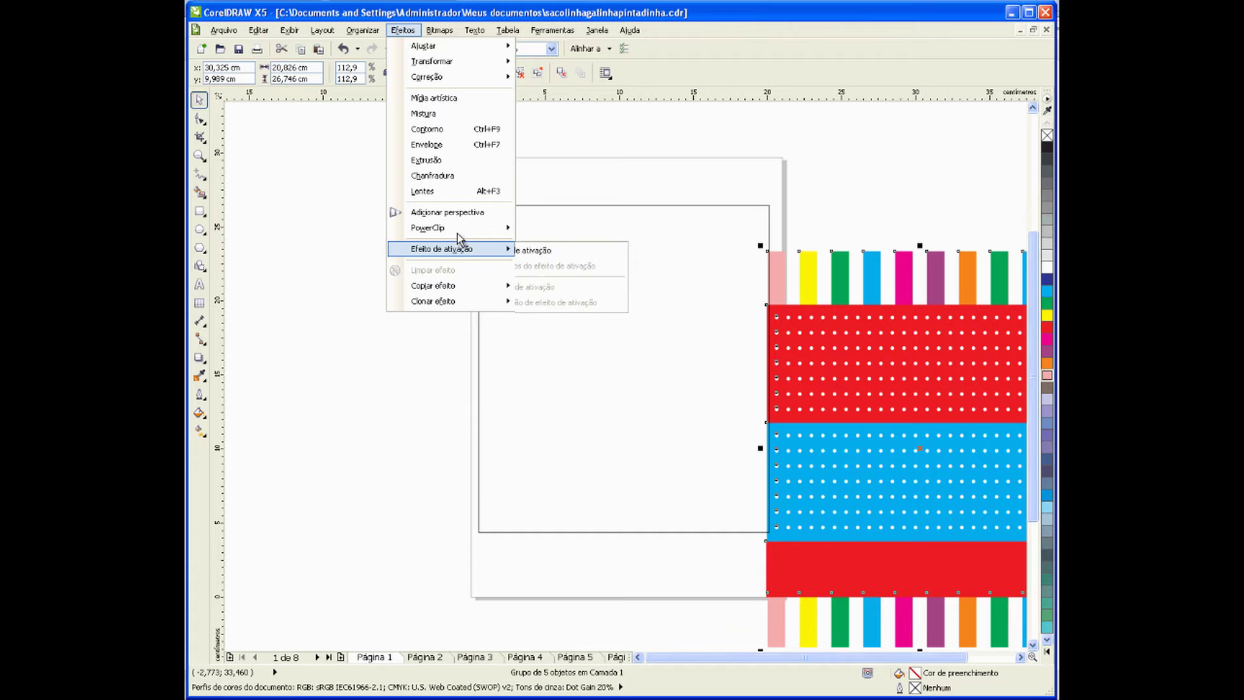
{"action": "mouse_move", "coordinate": [454, 227]}
{"action": "left_click", "coordinate": [545, 230]}
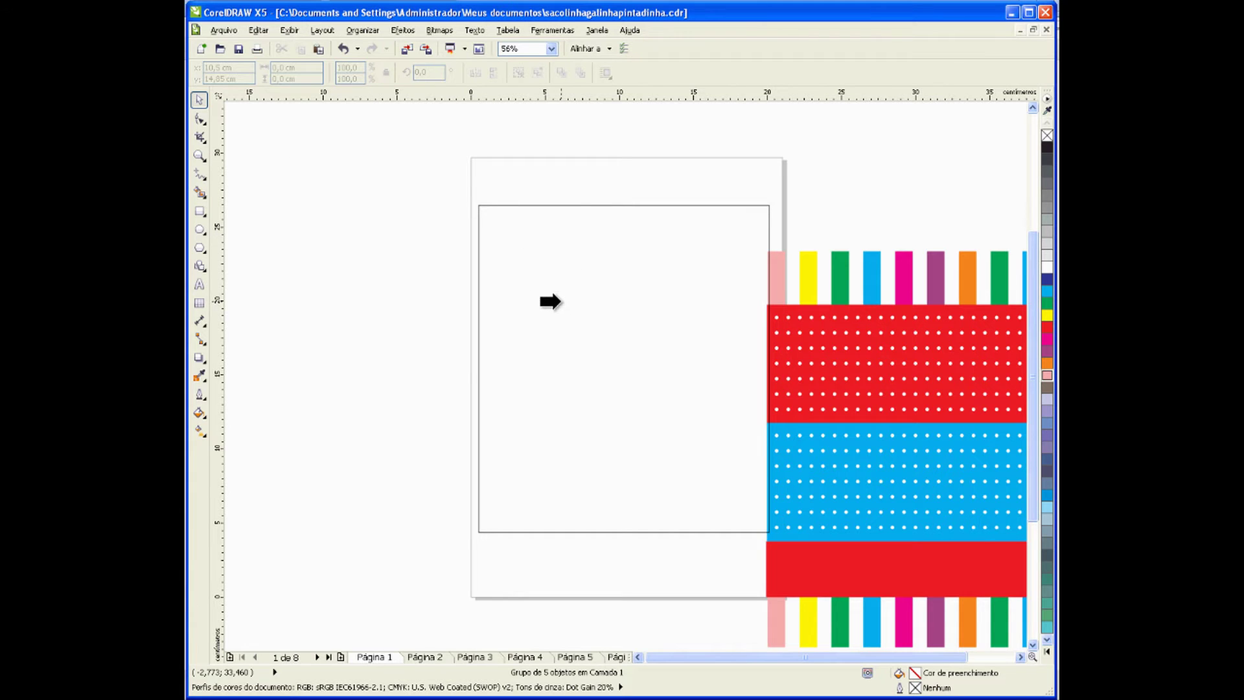
{"action": "left_click", "coordinate": [557, 303]}
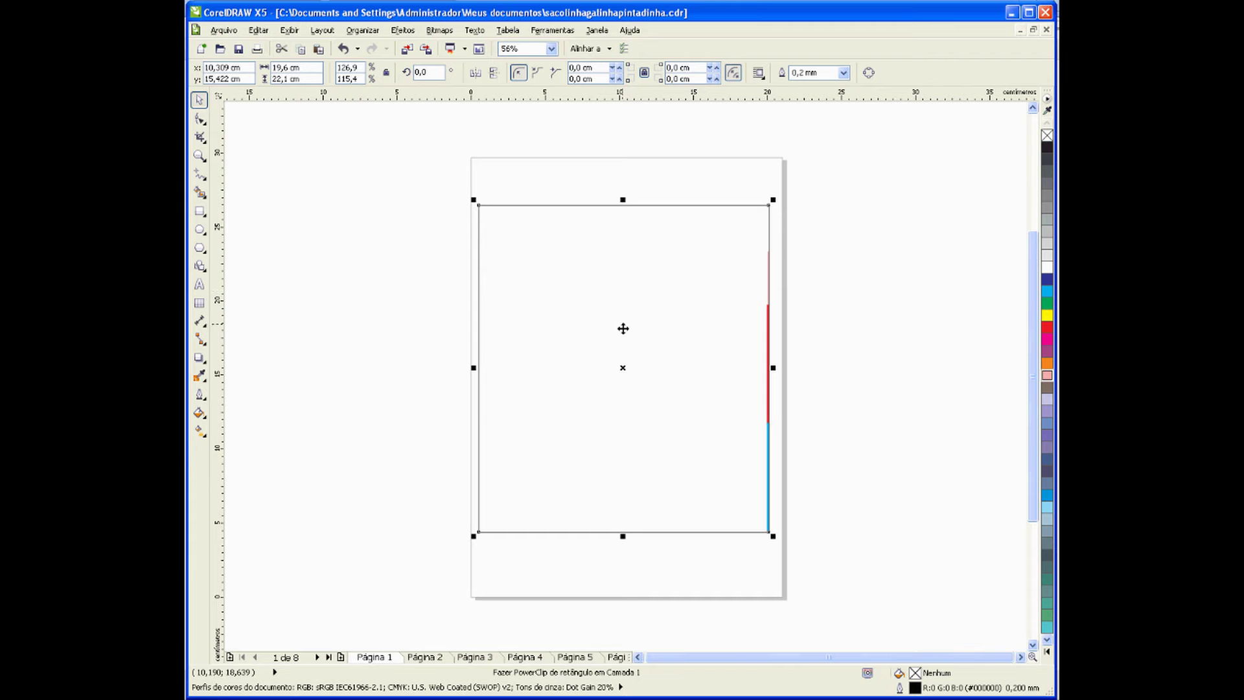
Step: Edit the PowerClip contents, position the artwork group so it covers the whole frame, and finish editing
{"action": "left_click", "coordinate": [611, 312], "text": "ctrl"}
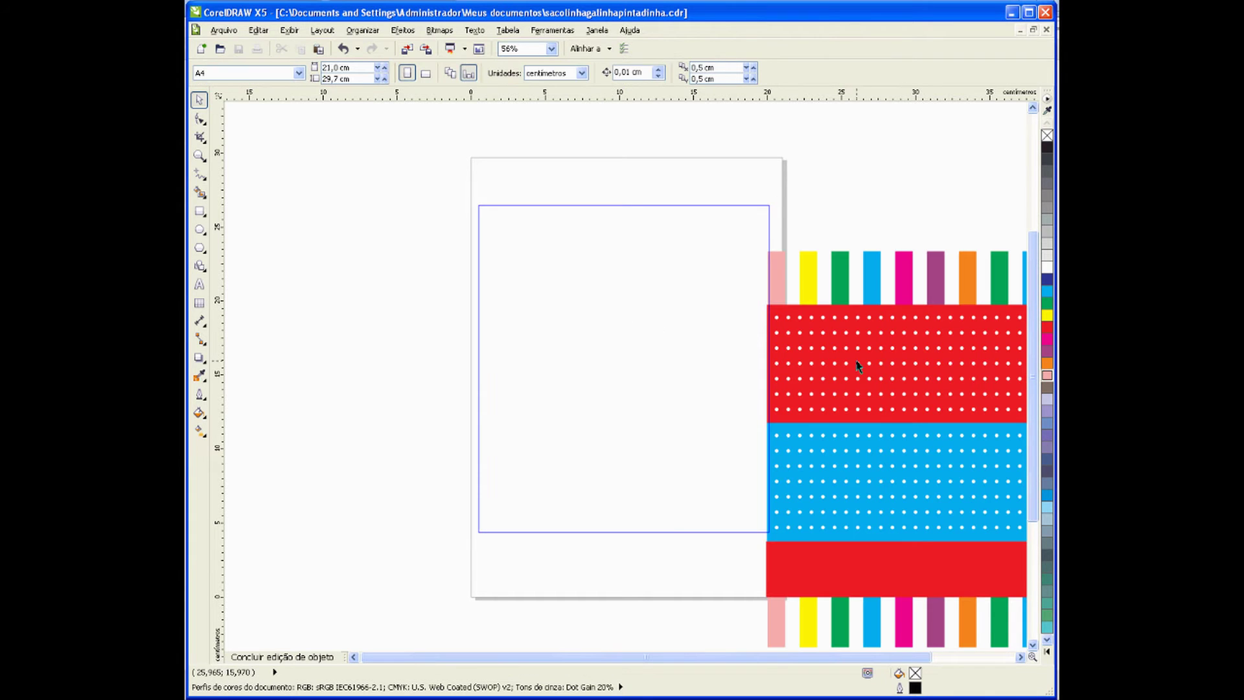
{"action": "left_click_drag", "start_coordinate": [864, 360], "coordinate": [577, 273]}
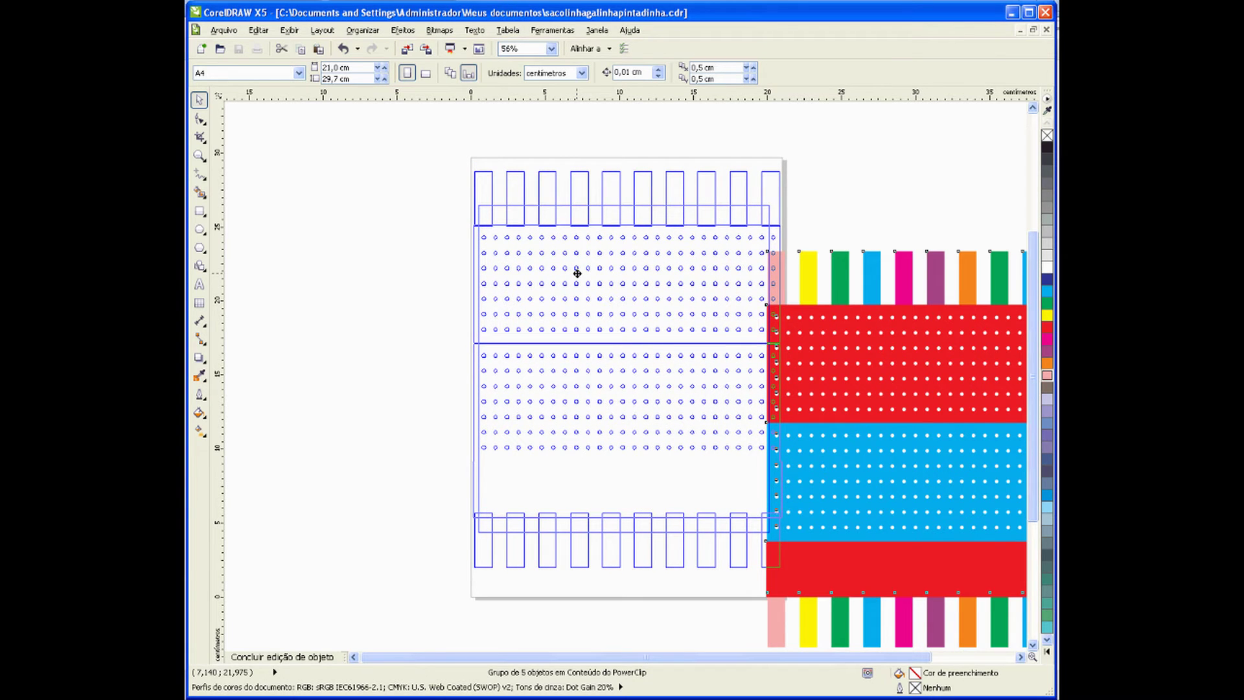
{"action": "left_click_drag", "start_coordinate": [578, 273], "coordinate": [577, 274]}
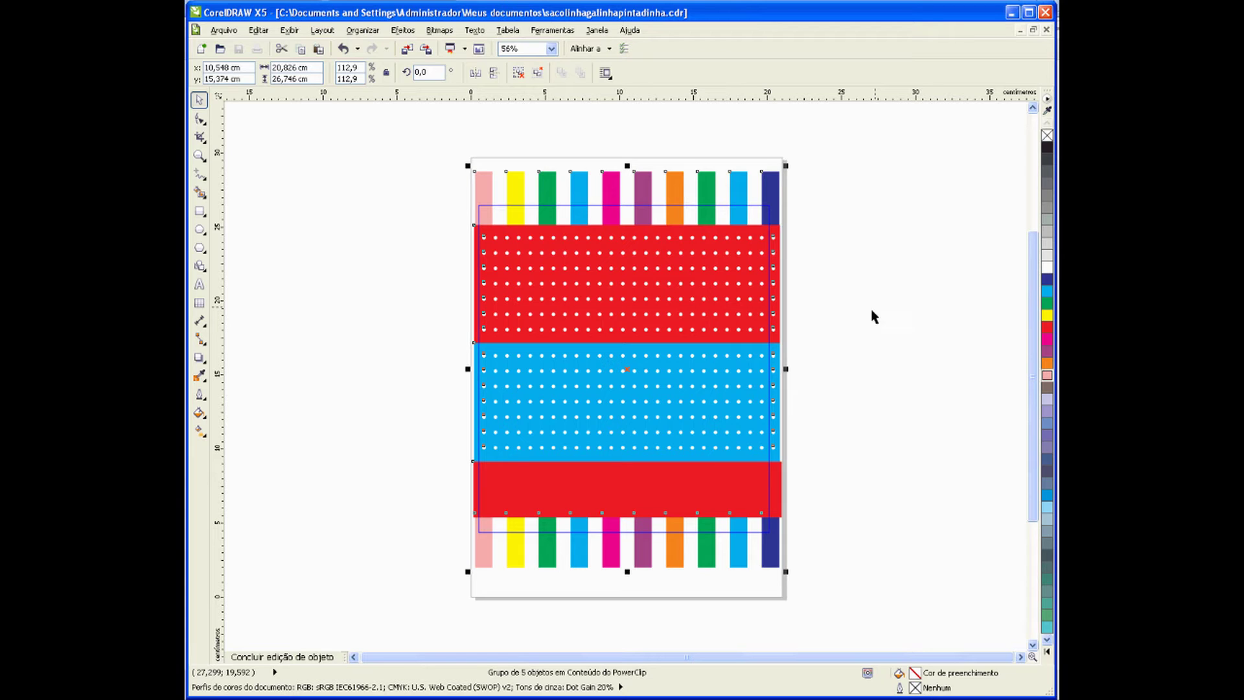
{"action": "left_click", "coordinate": [872, 328]}
{"action": "left_click", "coordinate": [863, 345], "text": "ctrl"}
{"action": "left_click", "coordinate": [863, 344]}
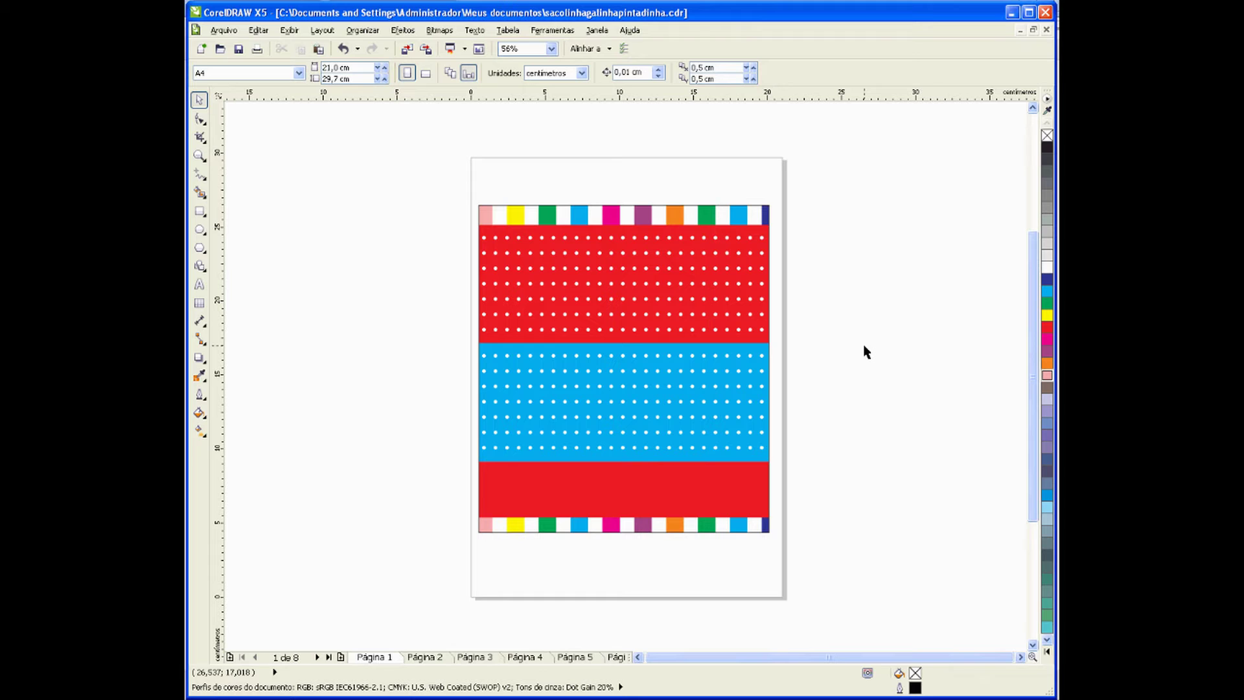
Step: Check the reference on page 2 and remove the outline from the PowerClip rectangle on page 1
{"action": "left_click", "coordinate": [435, 657]}
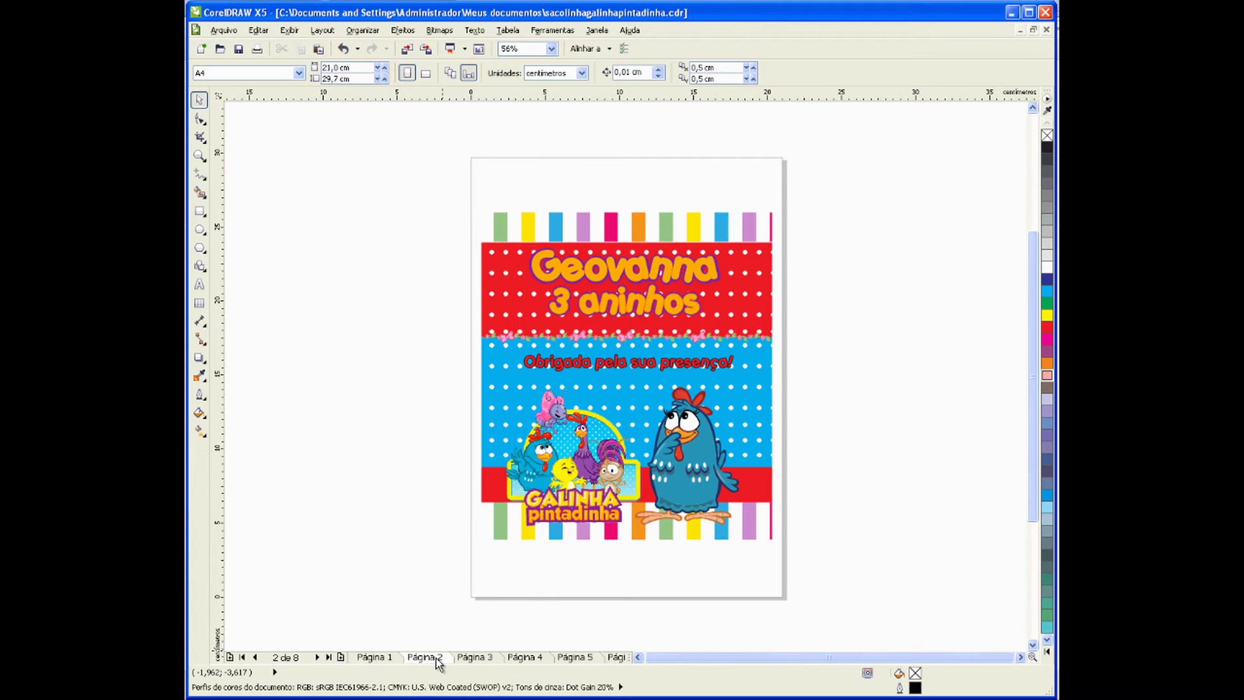
{"action": "left_click", "coordinate": [379, 658]}
{"action": "left_click", "coordinate": [588, 352]}
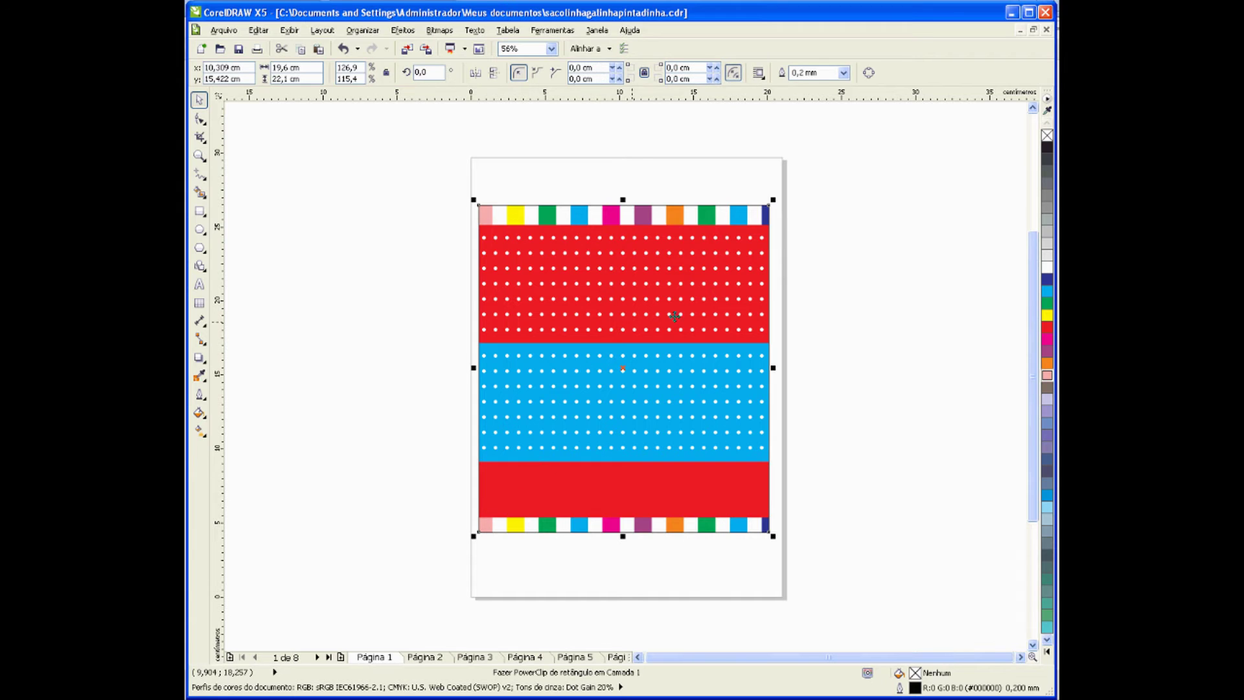
{"action": "right_click", "coordinate": [1046, 136]}
{"action": "left_click", "coordinate": [849, 327]}
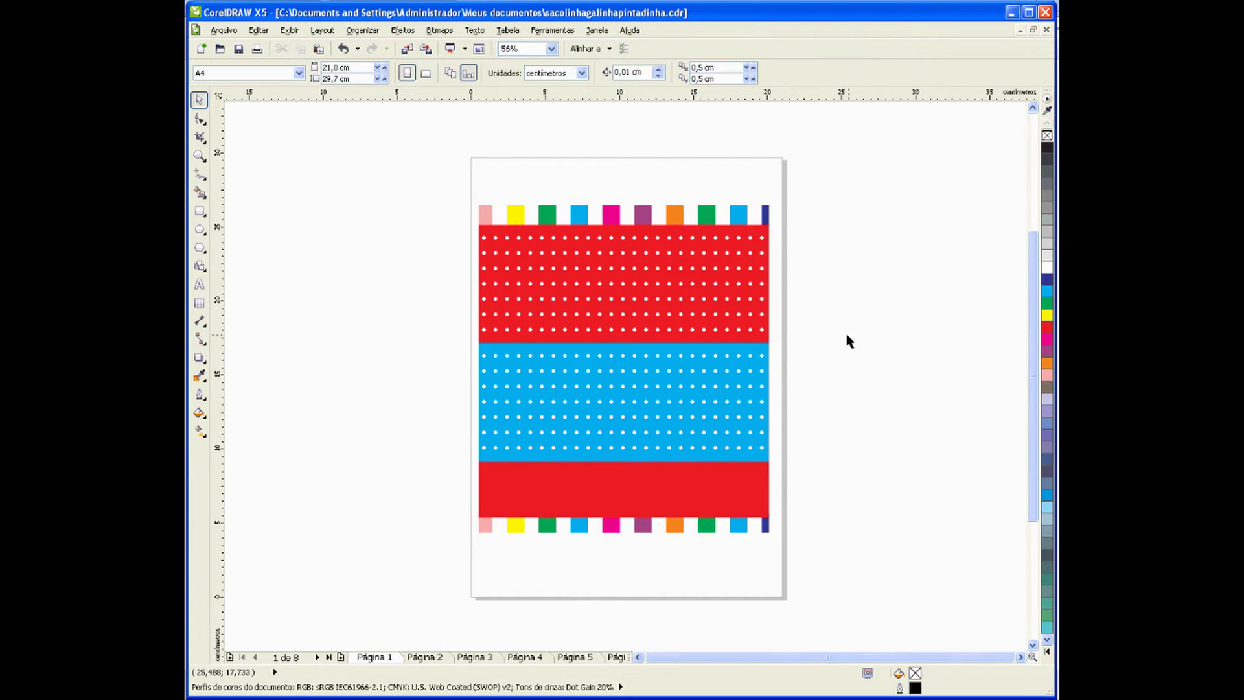
Step: Copy the flower border from page 2 to page 1 and place it along the seam between the dotted red and blue bands
{"action": "left_click", "coordinate": [421, 655]}
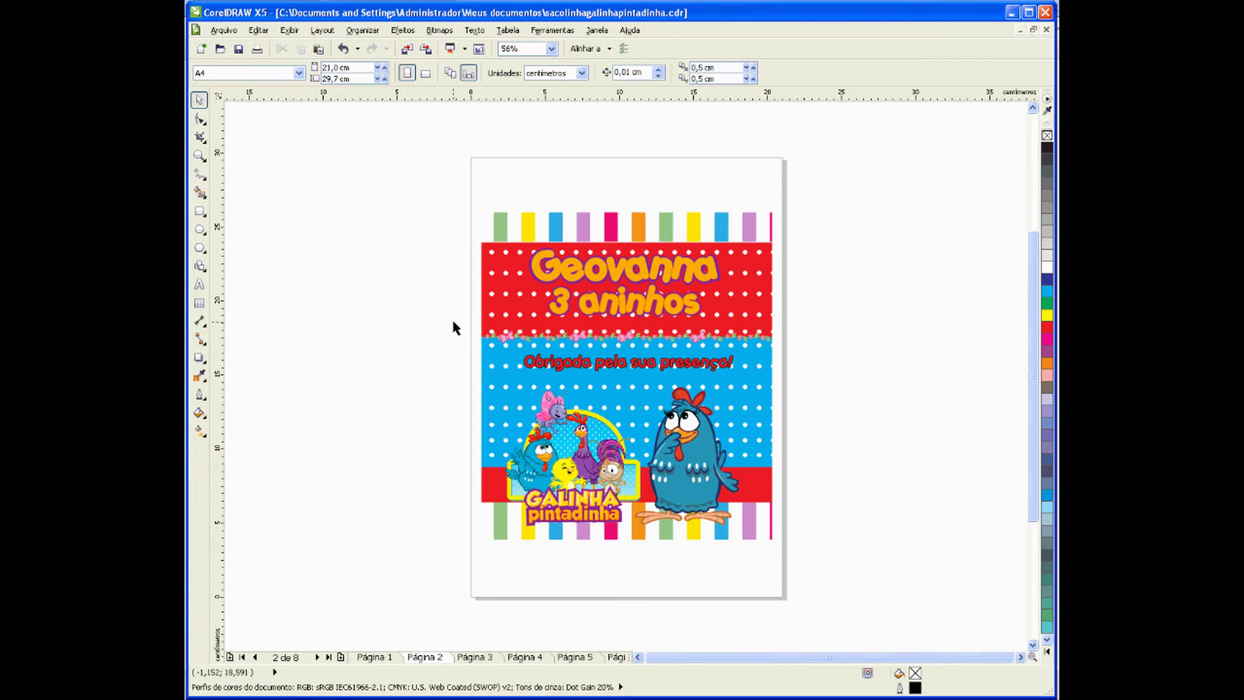
{"action": "left_click_drag", "start_coordinate": [454, 328], "coordinate": [820, 363]}
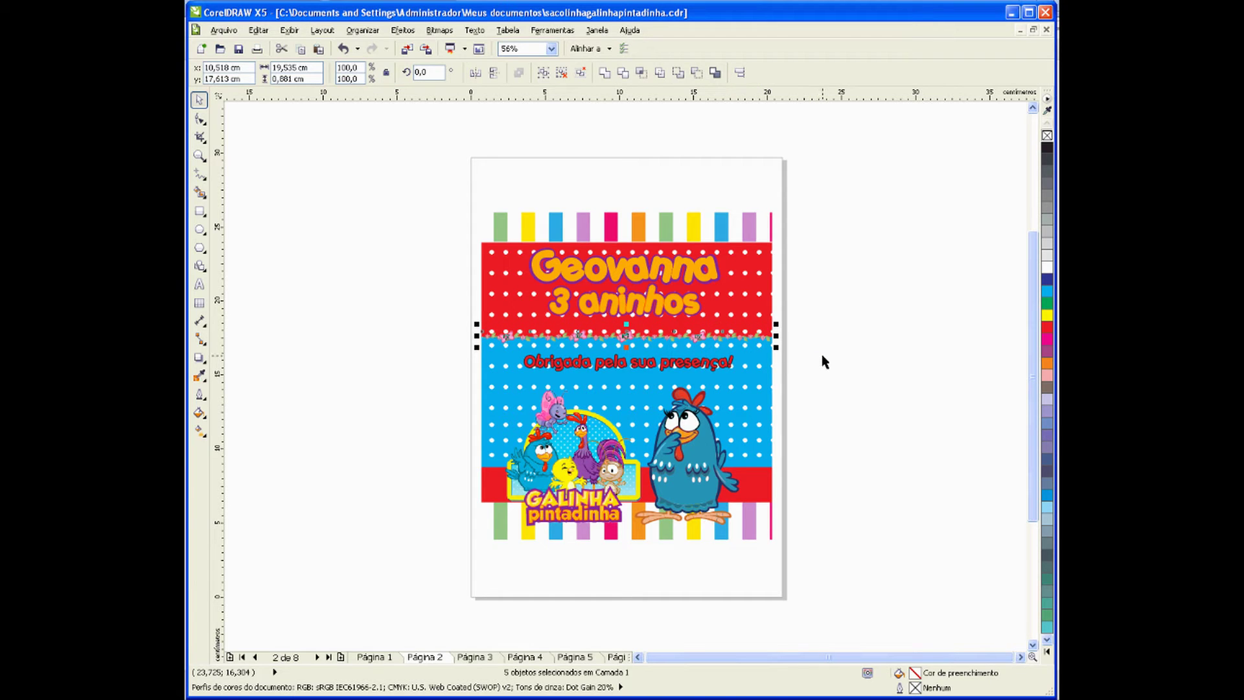
{"action": "left_click", "coordinate": [826, 368]}
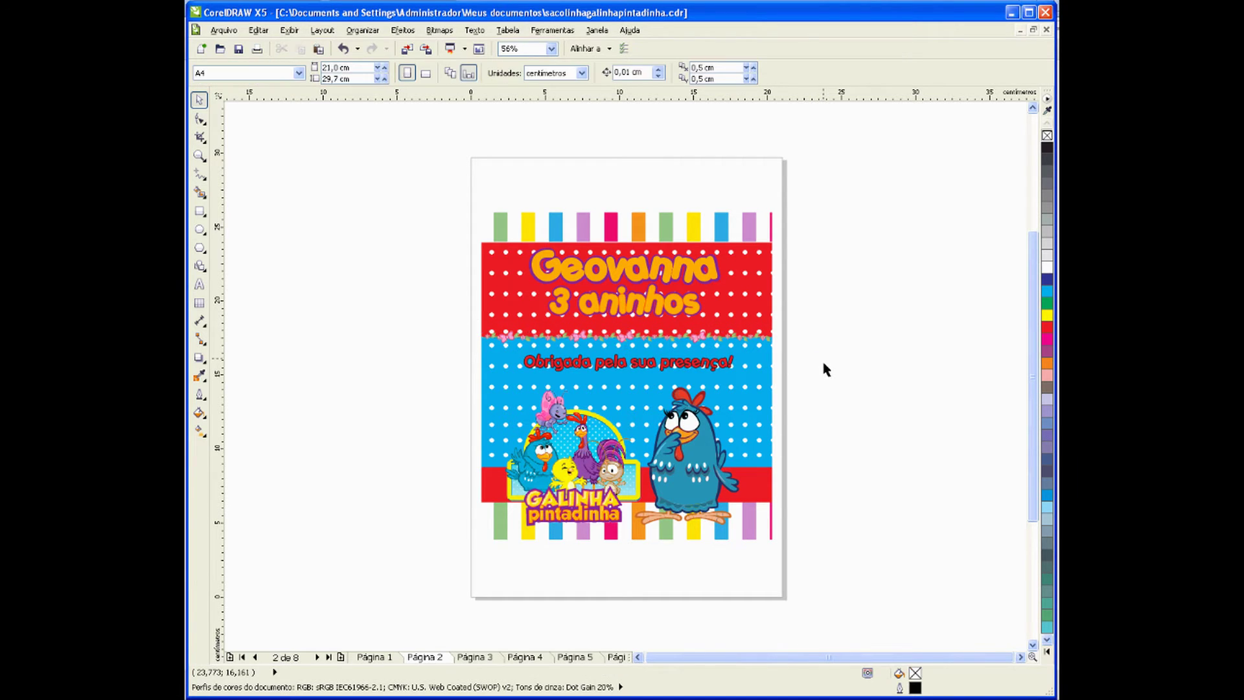
{"action": "left_click_drag", "start_coordinate": [439, 309], "coordinate": [796, 366]}
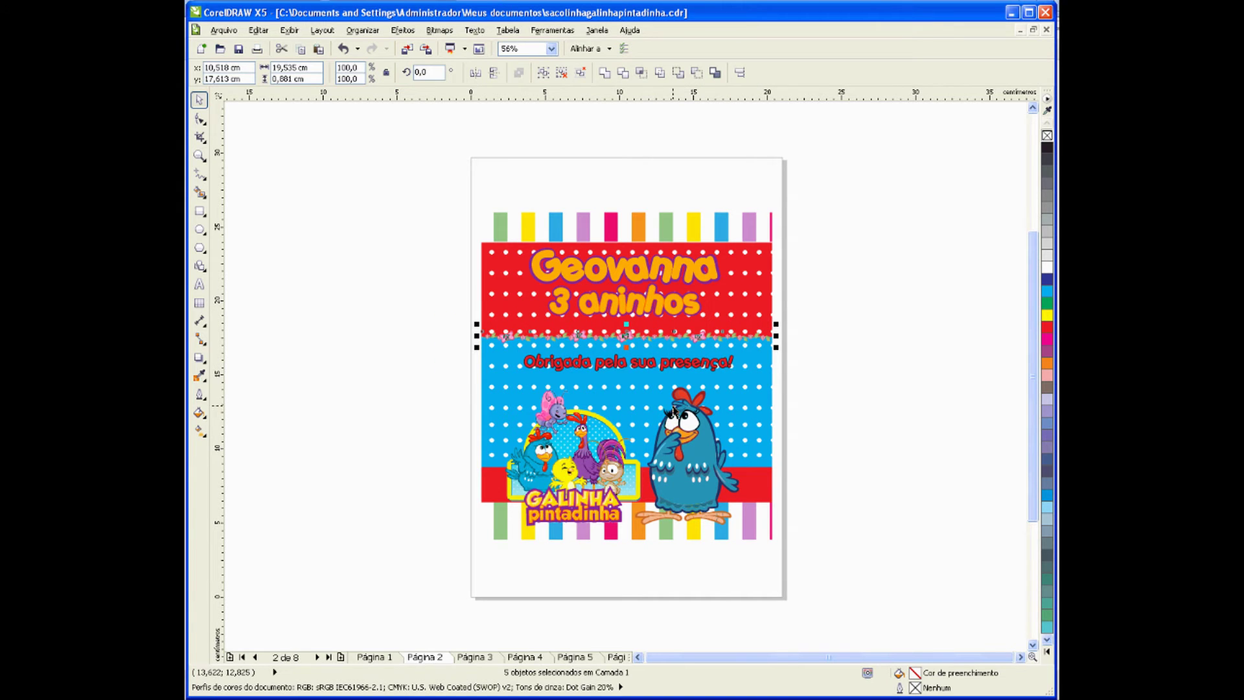
{"action": "left_click", "coordinate": [374, 657]}
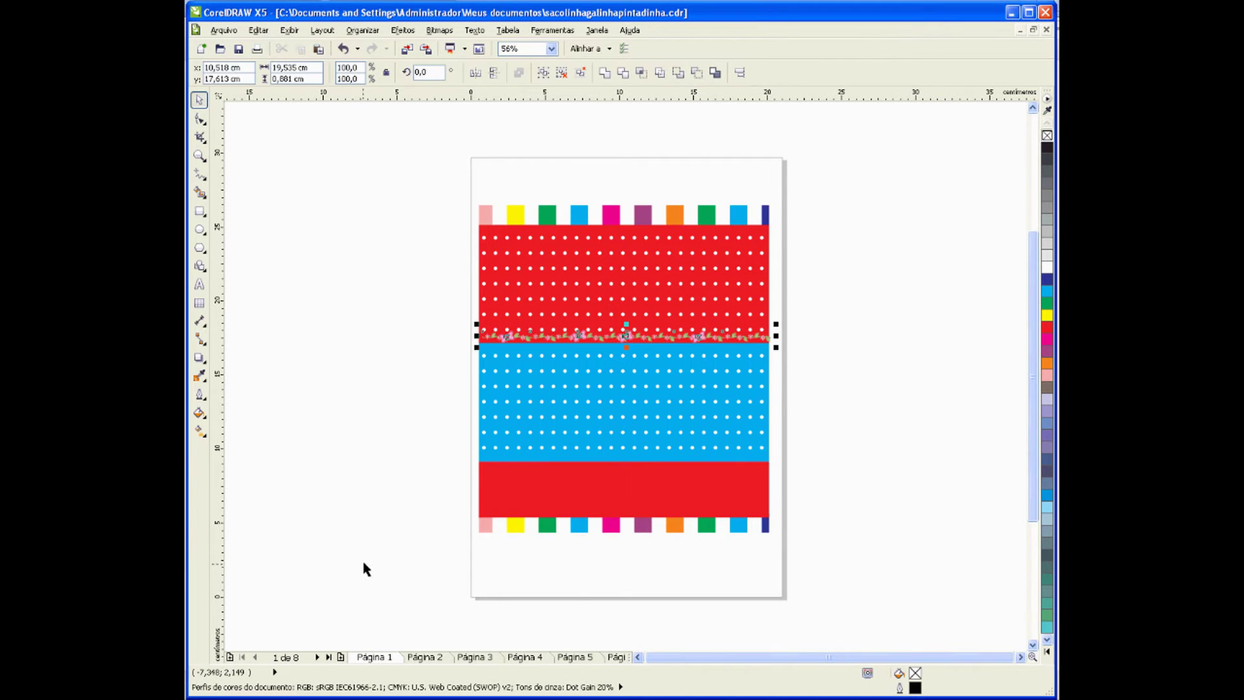
{"action": "left_click_drag", "start_coordinate": [544, 353], "coordinate": [500, 365]}
{"action": "left_click", "coordinate": [437, 402]}
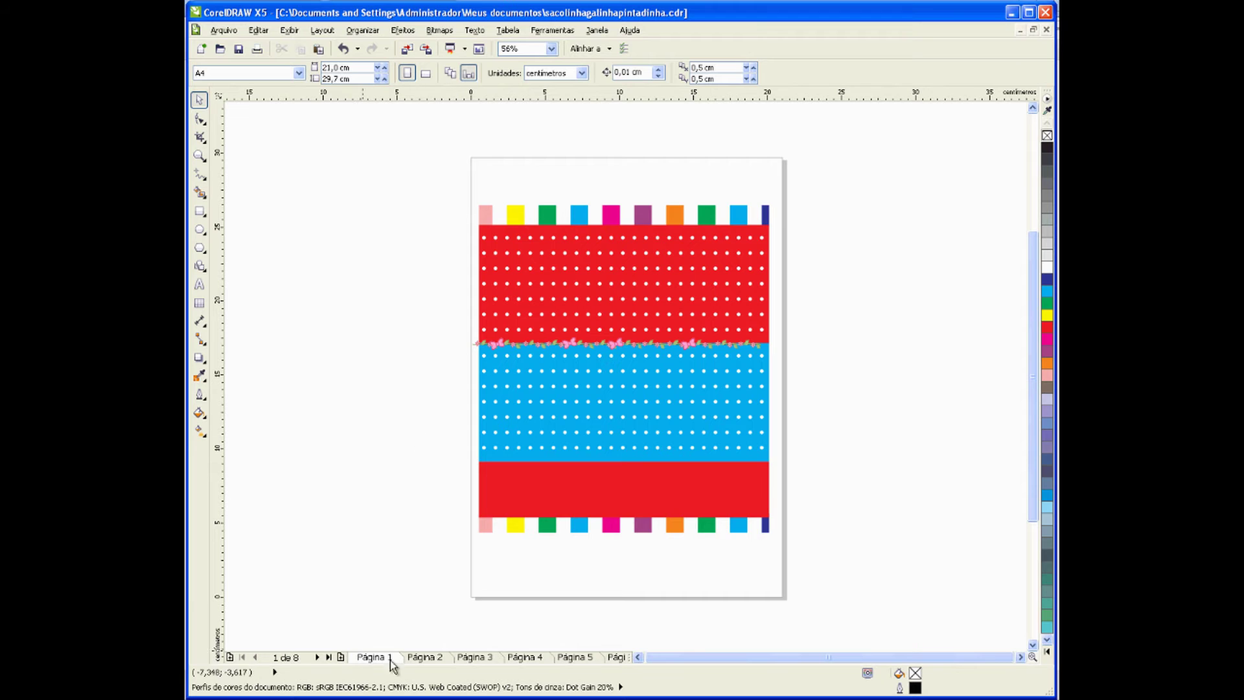
Step: Copy the Galinha Pintadinha logo and the blue hen from page 2 and paste them onto page 1
{"action": "left_click", "coordinate": [425, 657]}
{"action": "left_click", "coordinate": [563, 456]}
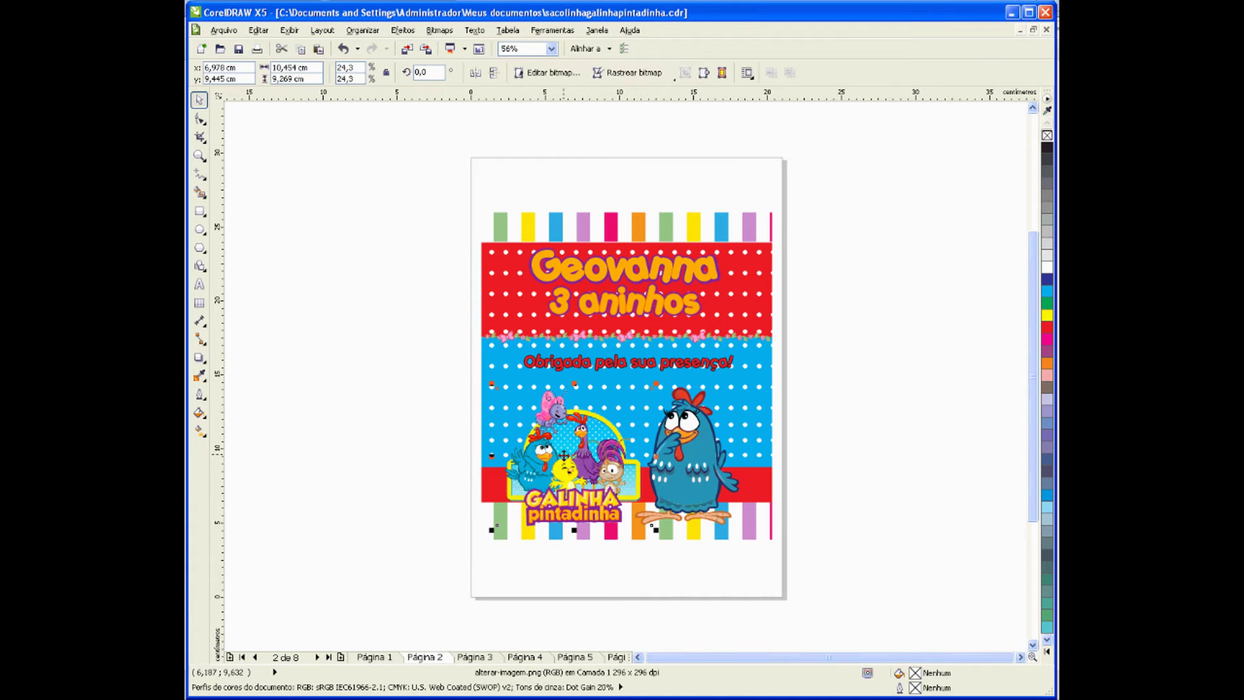
{"action": "left_click", "coordinate": [679, 469], "text": "shift"}
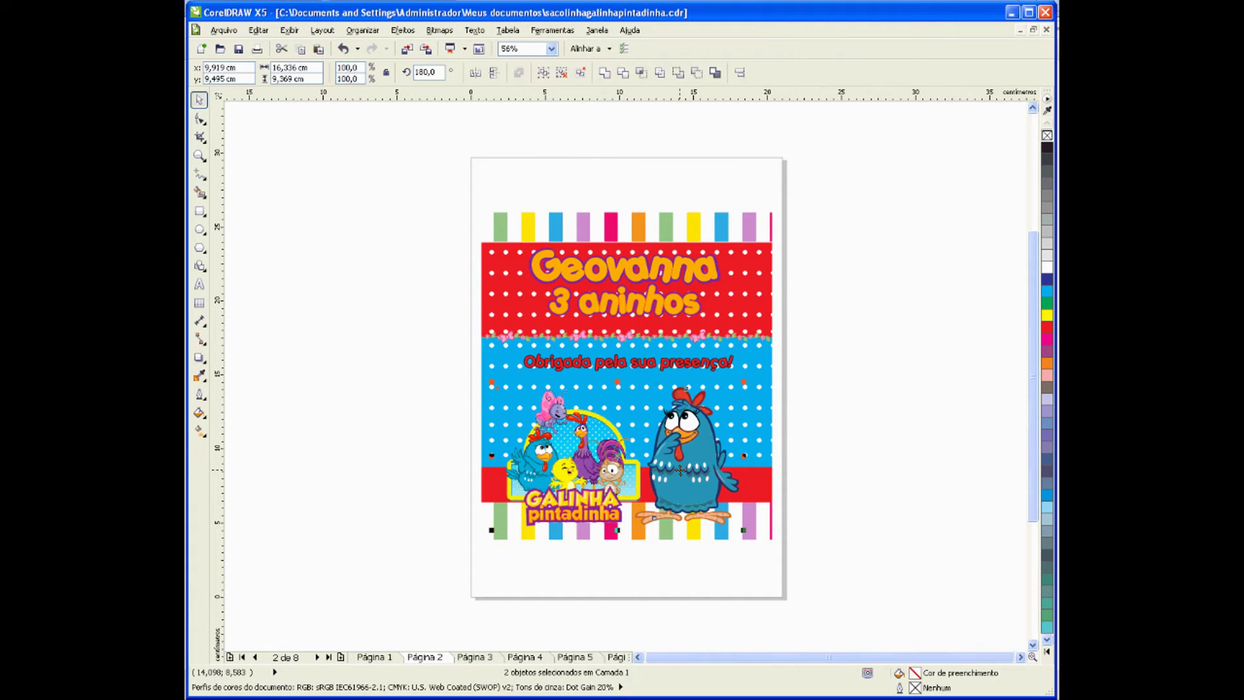
{"action": "left_click", "coordinate": [381, 658]}
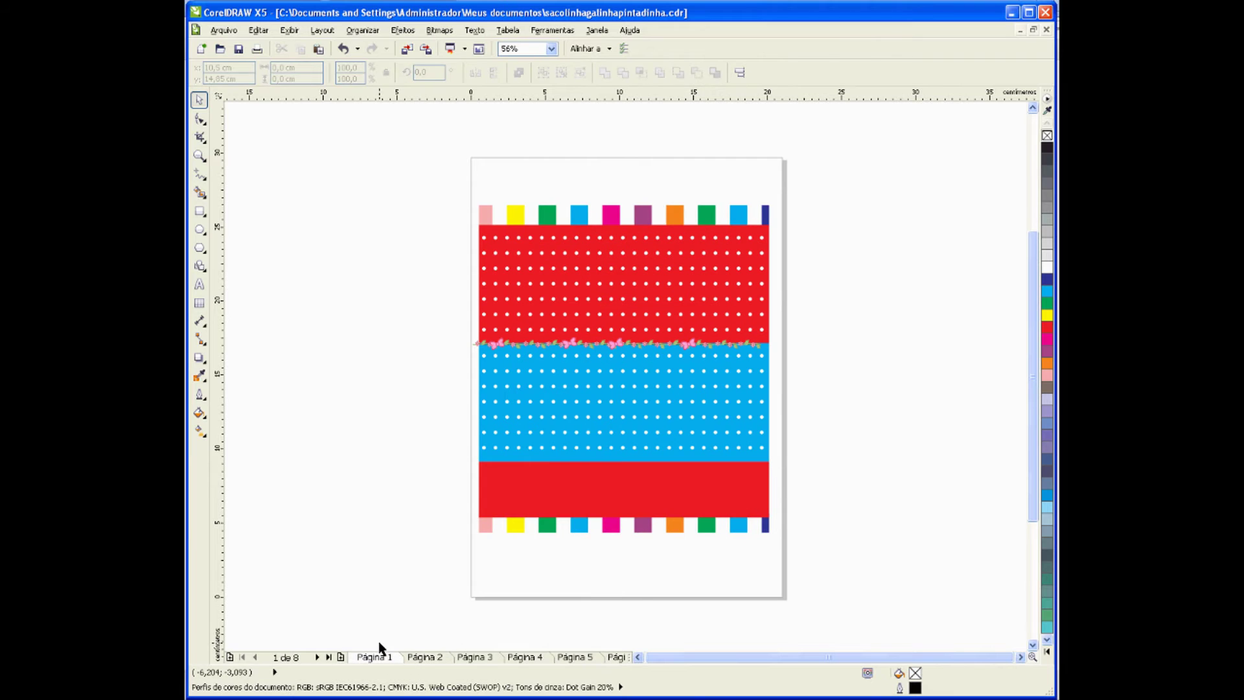
{"action": "key", "text": "ctrl+v"}
{"action": "left_click", "coordinate": [404, 527]}
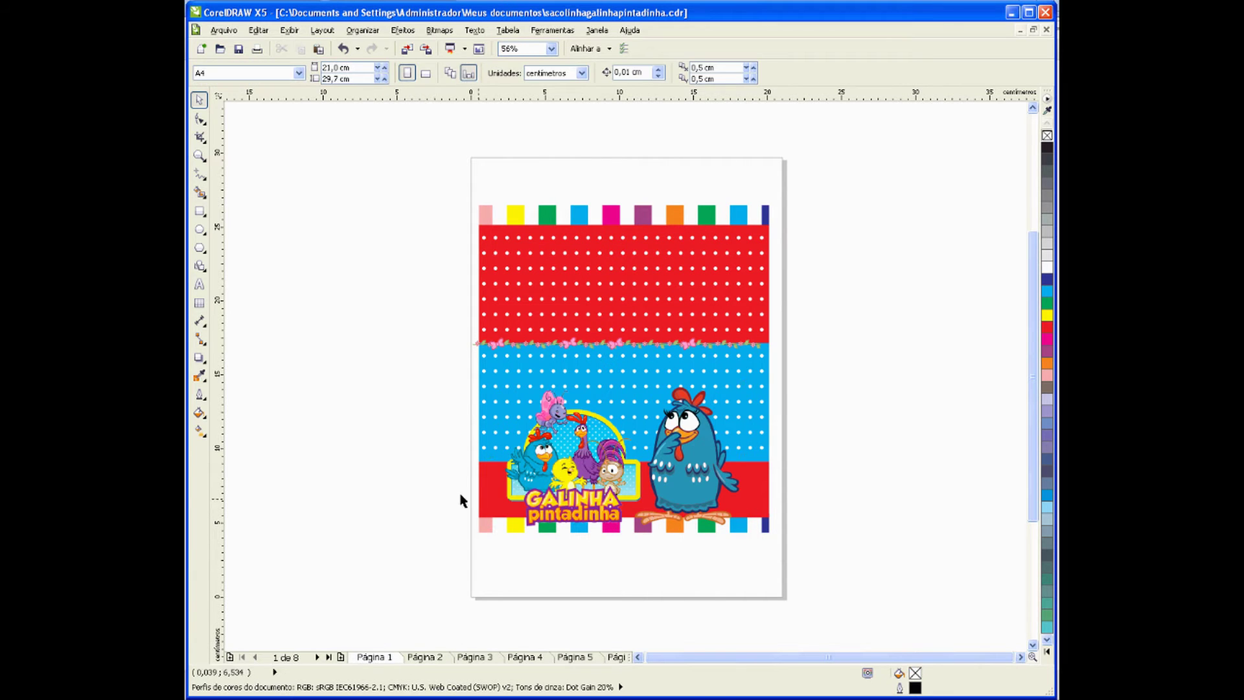
Step: Reposition the Galinha Pintadinha logo and the blue hen over the lower part of the page 1 artwork
{"action": "left_click", "coordinate": [561, 462]}
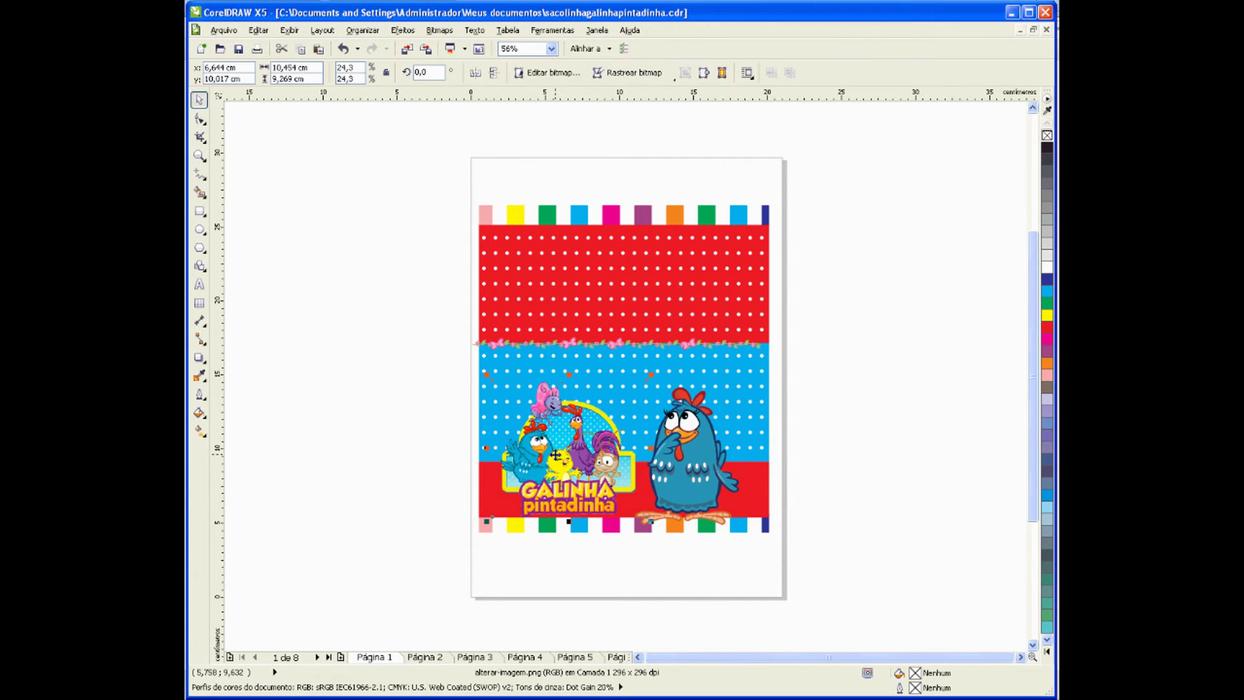
{"action": "left_click_drag", "start_coordinate": [677, 470], "coordinate": [694, 476]}
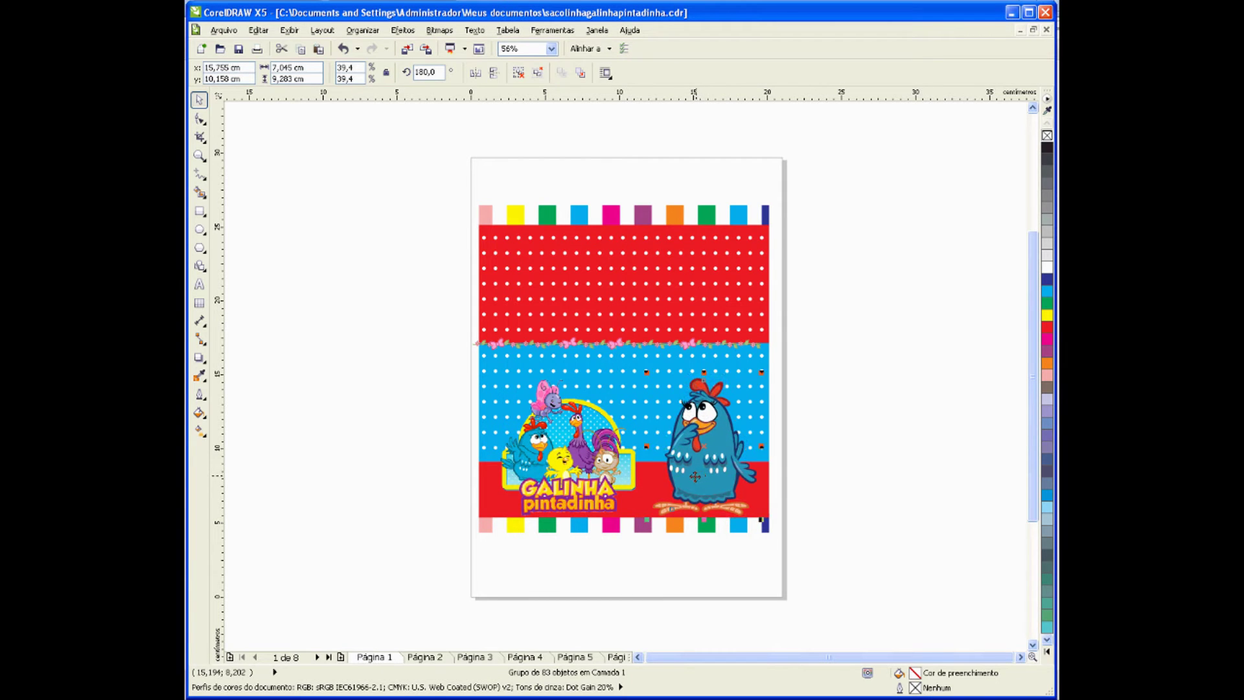
{"action": "left_click_drag", "start_coordinate": [701, 478], "coordinate": [697, 478]}
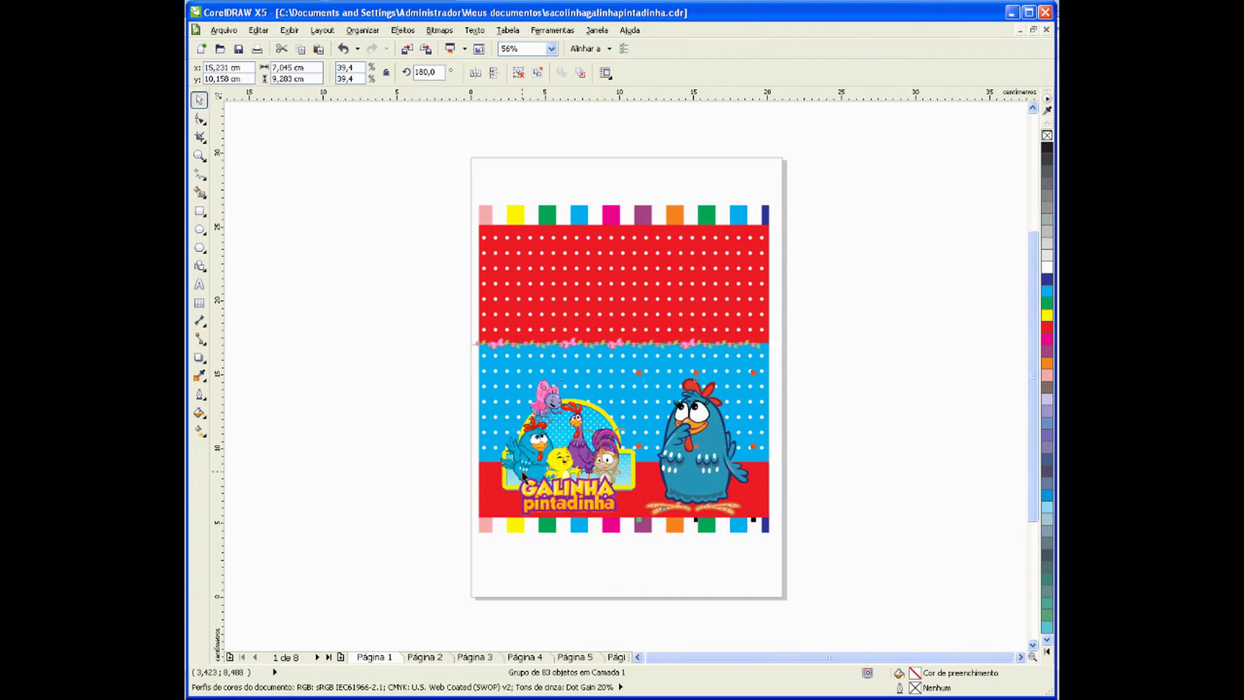
Step: Check the reference on page 2 and add the artistic text "Obrigado pela sua presença !" on page 1
{"action": "left_click", "coordinate": [425, 657]}
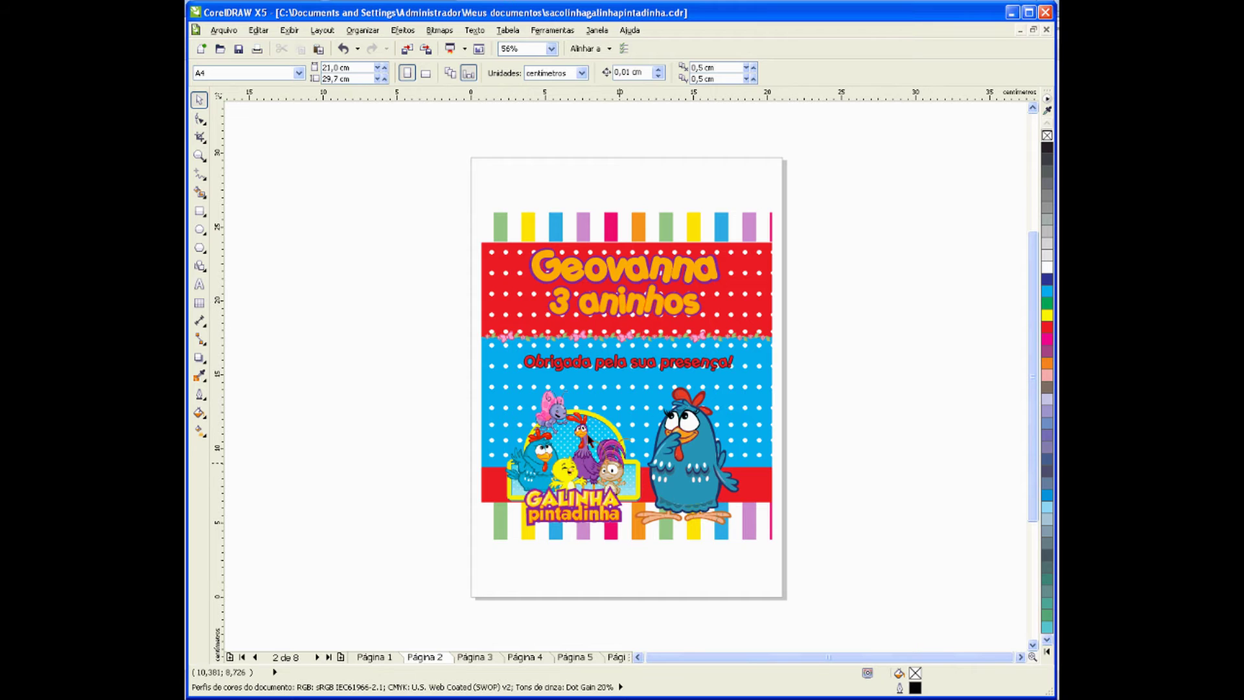
{"action": "left_click", "coordinate": [375, 657]}
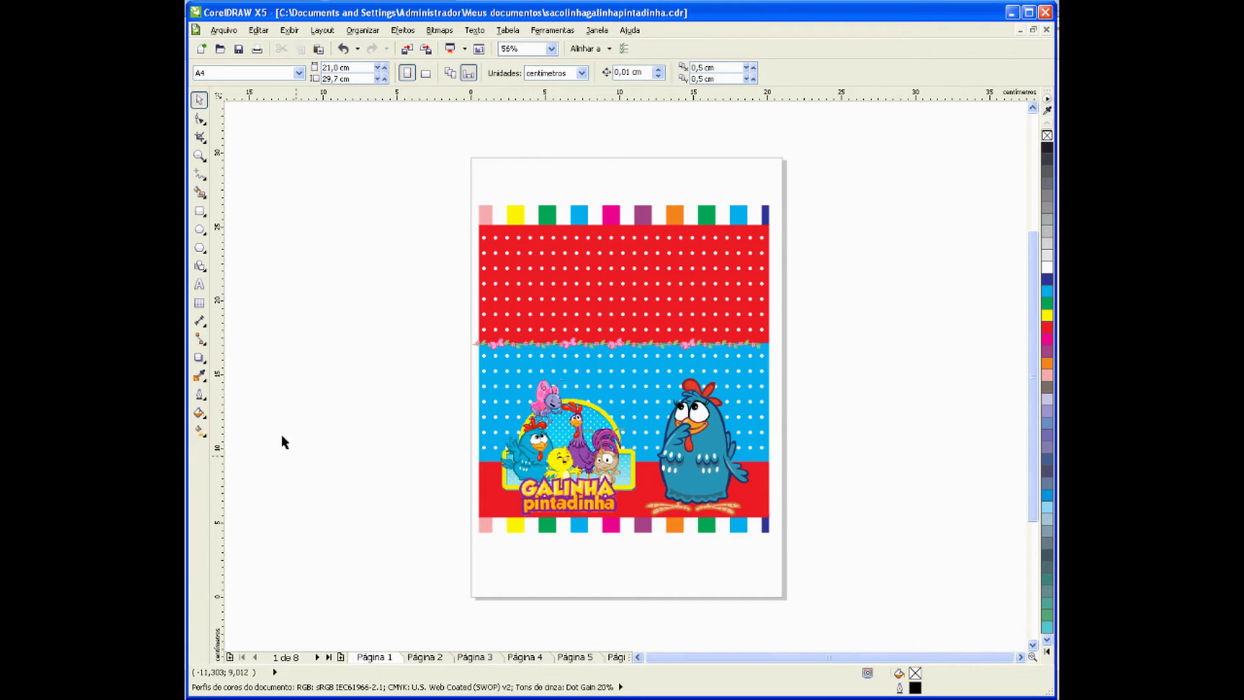
{"action": "left_click", "coordinate": [200, 283]}
{"action": "left_click", "coordinate": [329, 353]}
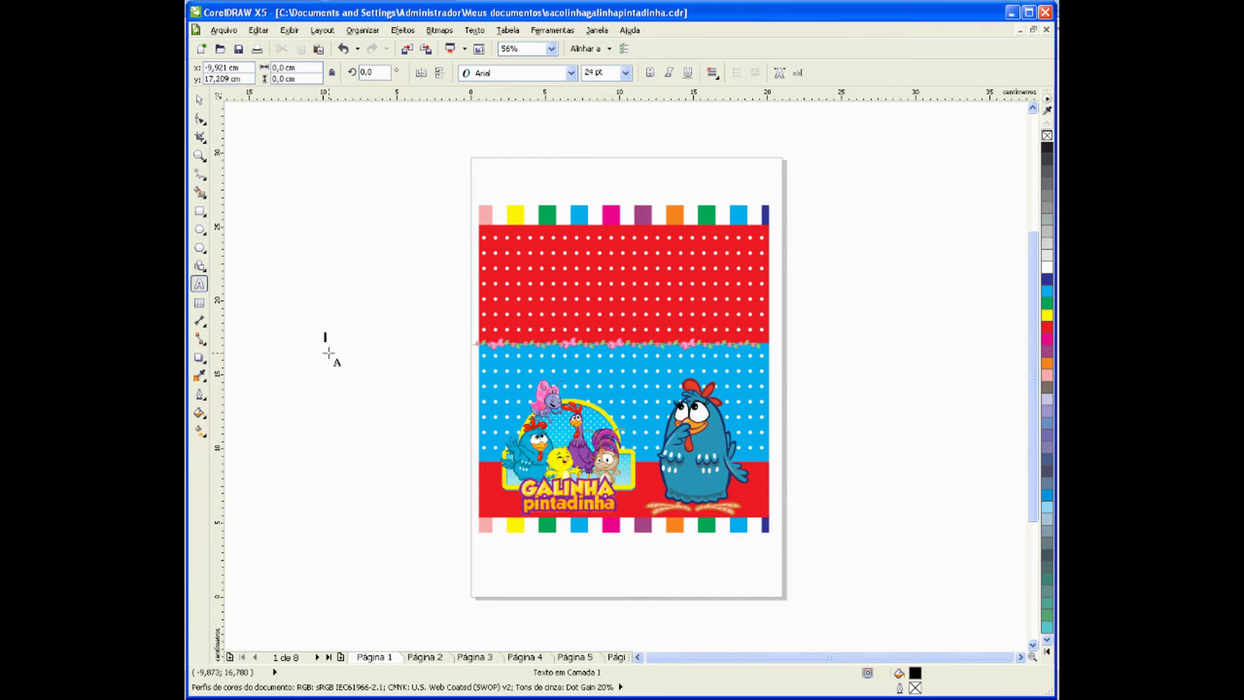
{"action": "type", "text": "Obrigado"}
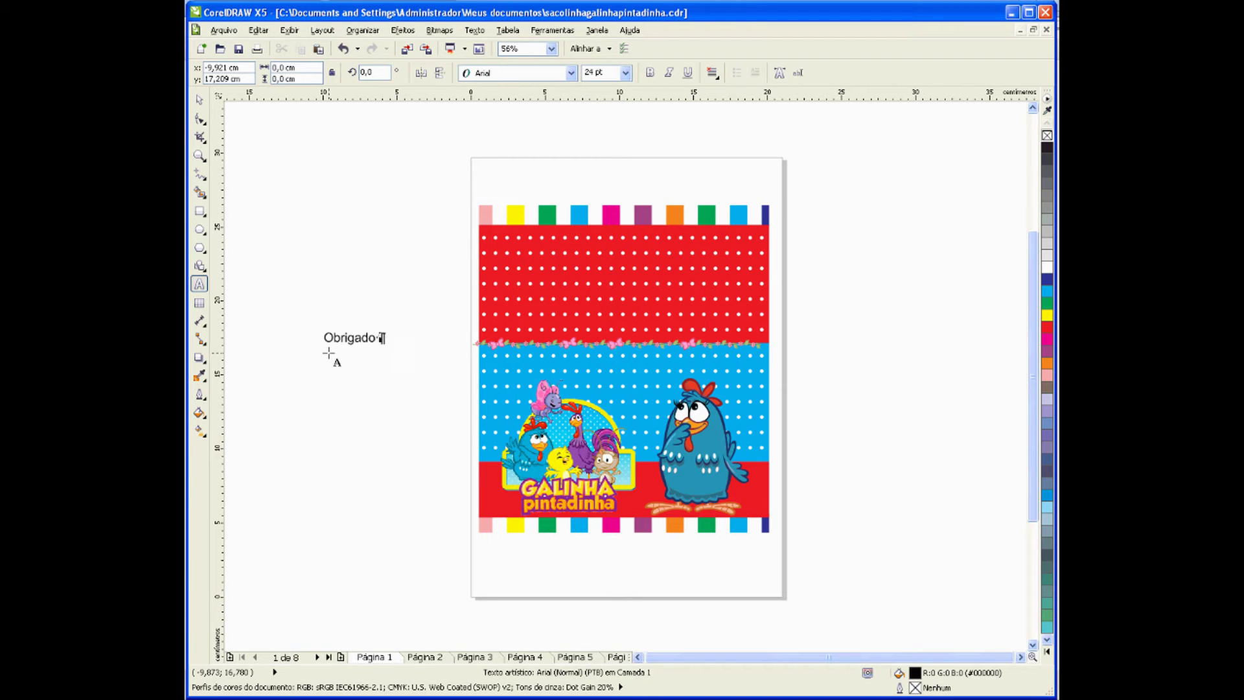
{"action": "type", "text": " pela sua presença"}
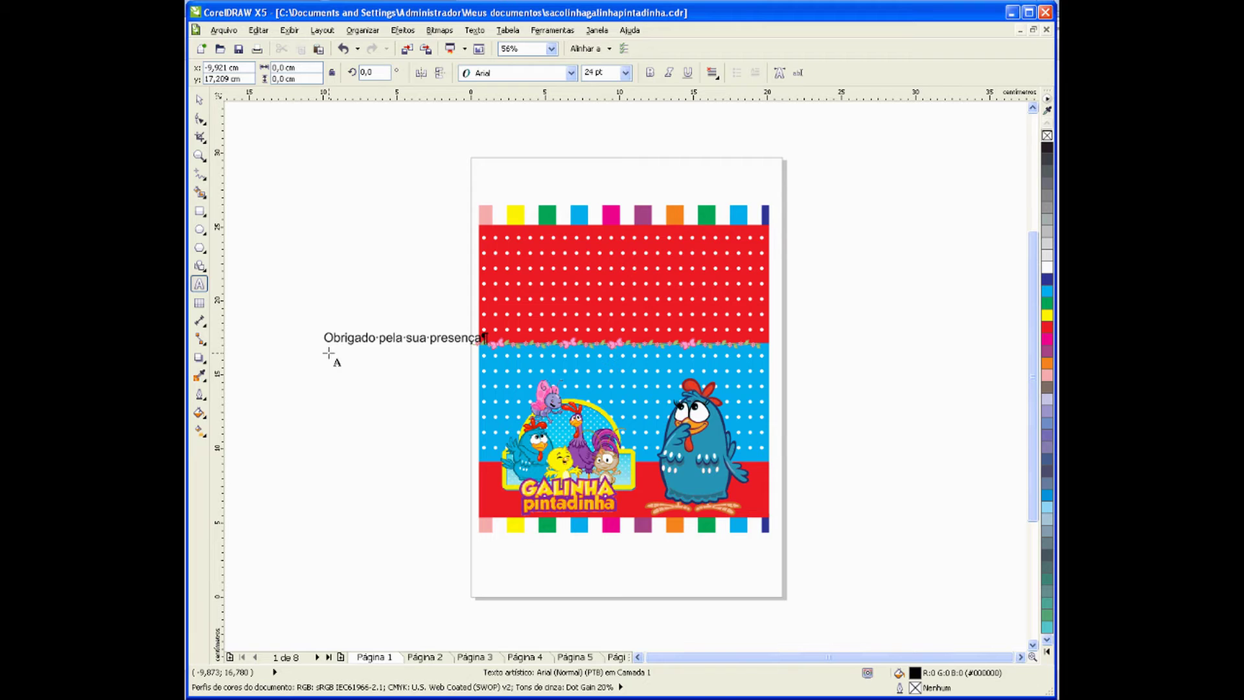
{"action": "left_click", "coordinate": [201, 101]}
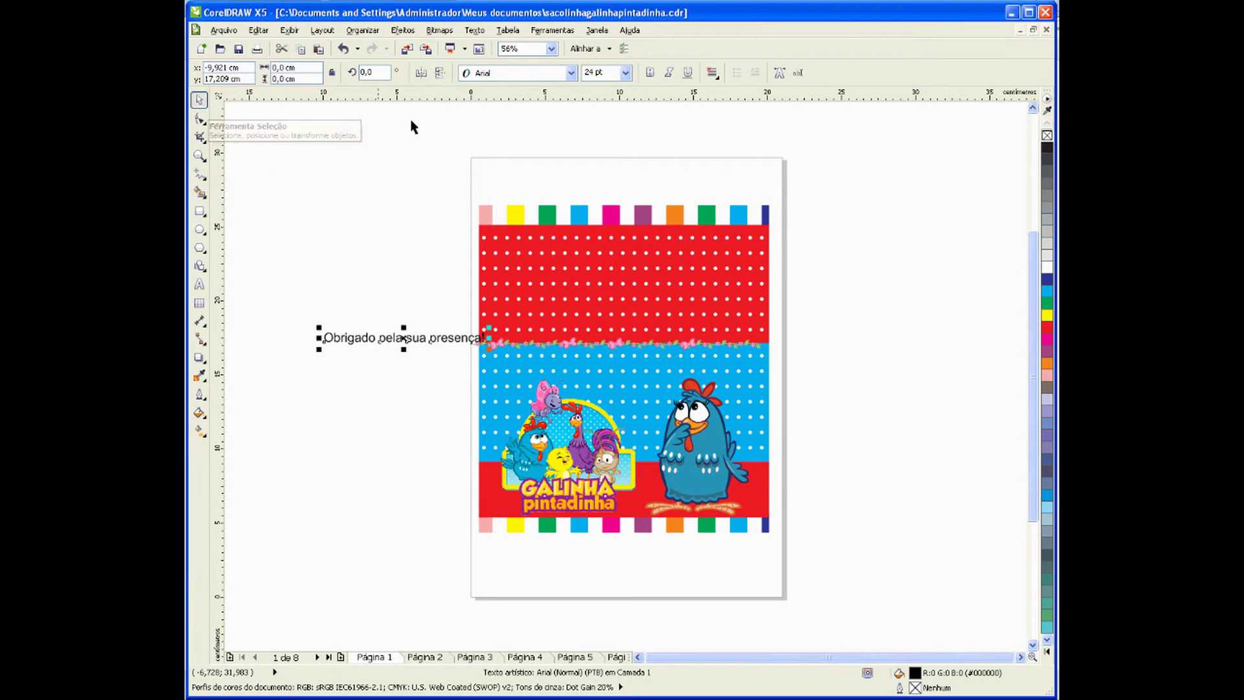
Step: Set the thank-you text's font to GROBOLD
{"action": "left_click", "coordinate": [518, 72]}
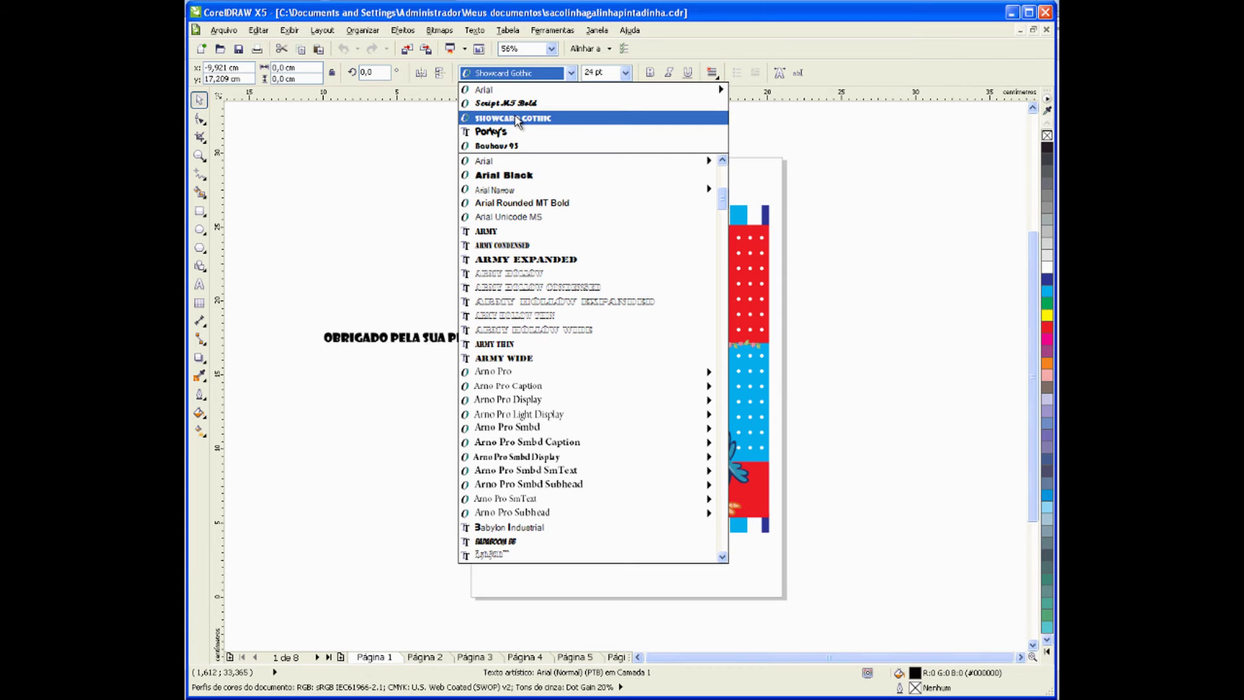
{"action": "scroll", "coordinate": [620, 381], "scroll_direction": "down", "scroll_amount": 15}
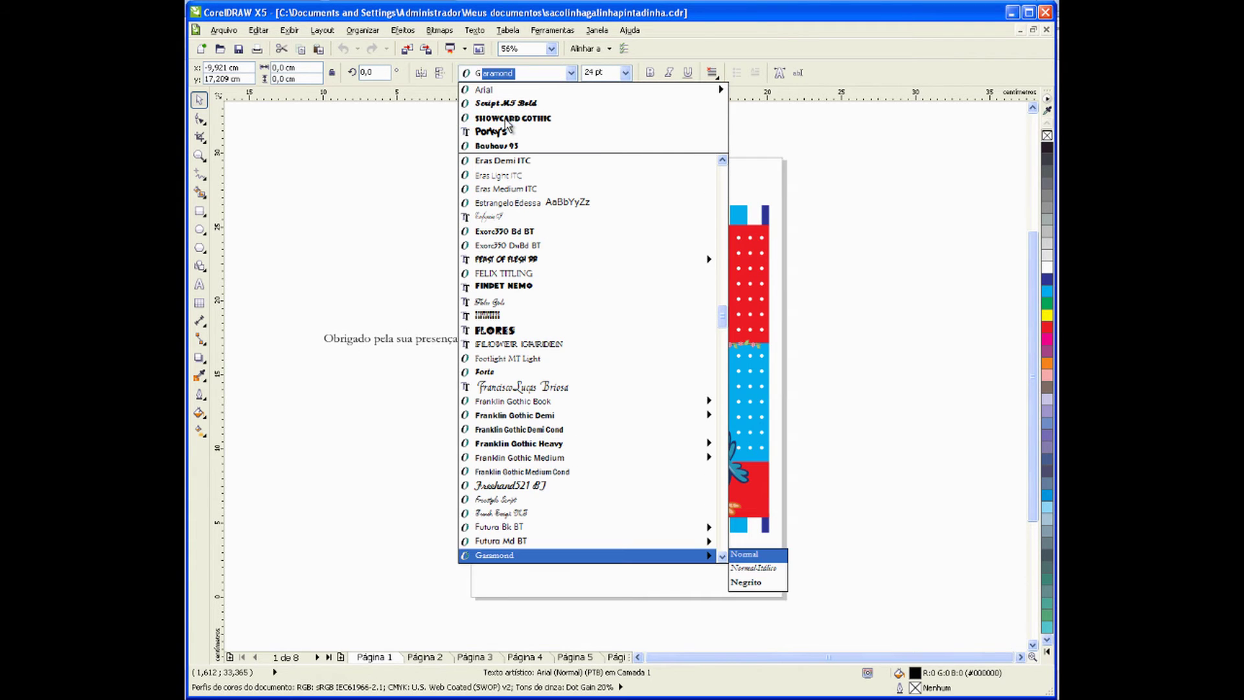
{"action": "left_click", "coordinate": [723, 555]}
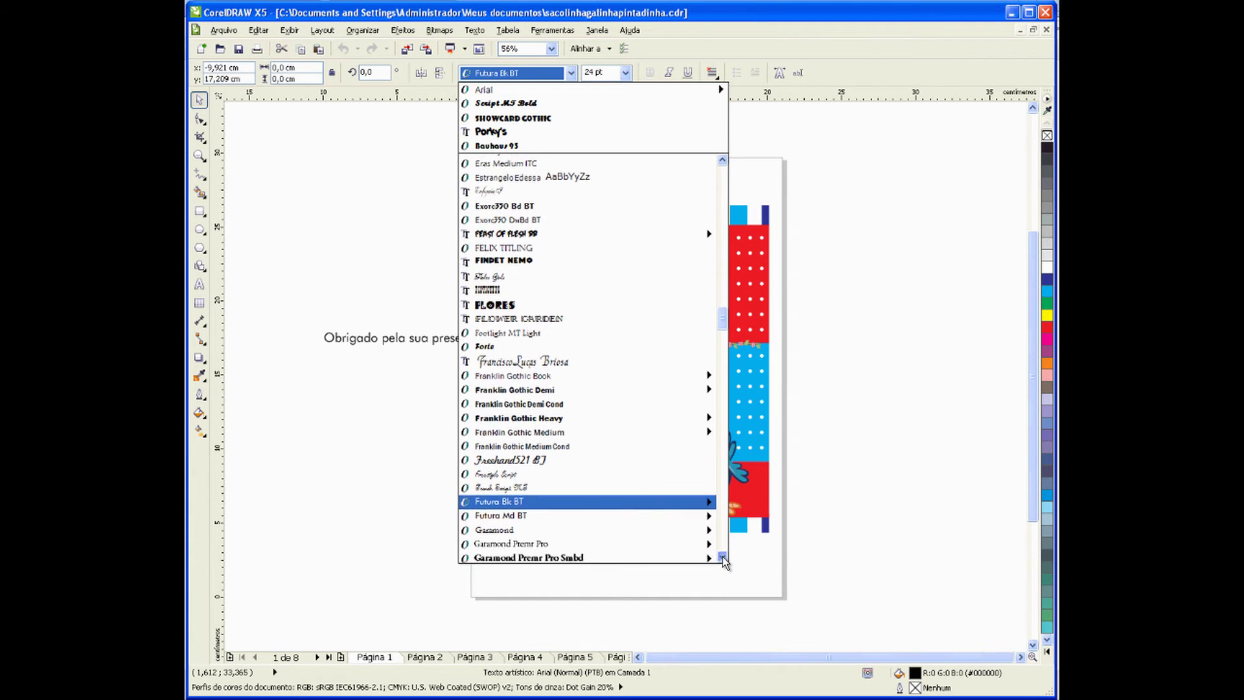
{"action": "left_click", "coordinate": [722, 556]}
{"action": "left_click", "coordinate": [723, 556]}
{"action": "left_click", "coordinate": [723, 555]}
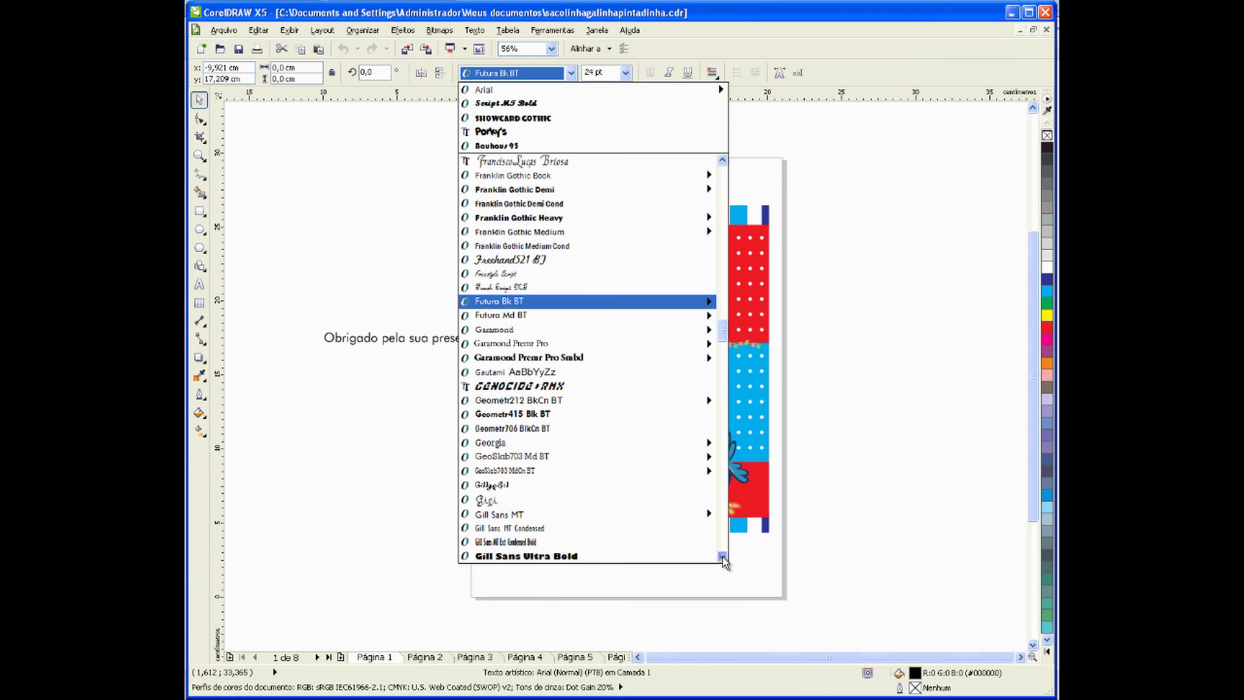
{"action": "left_click", "coordinate": [722, 556]}
{"action": "left_click", "coordinate": [722, 556]}
{"action": "left_click", "coordinate": [723, 556]}
{"action": "left_click", "coordinate": [722, 556]}
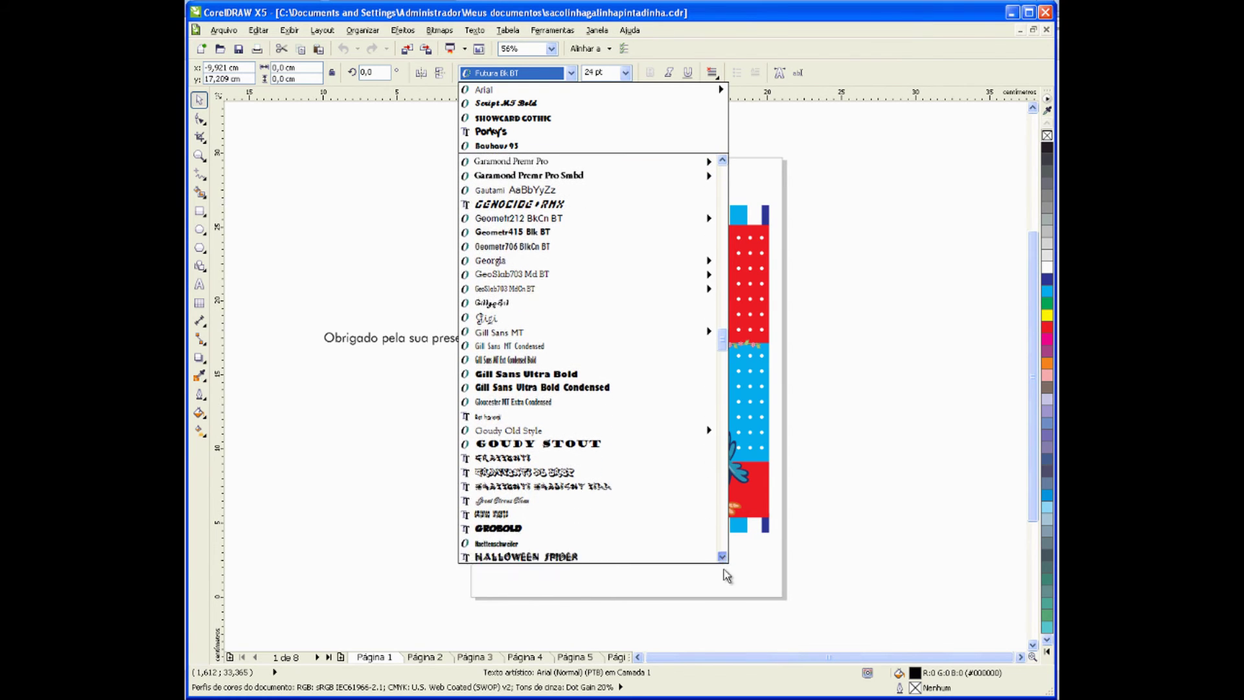
{"action": "left_click", "coordinate": [592, 529]}
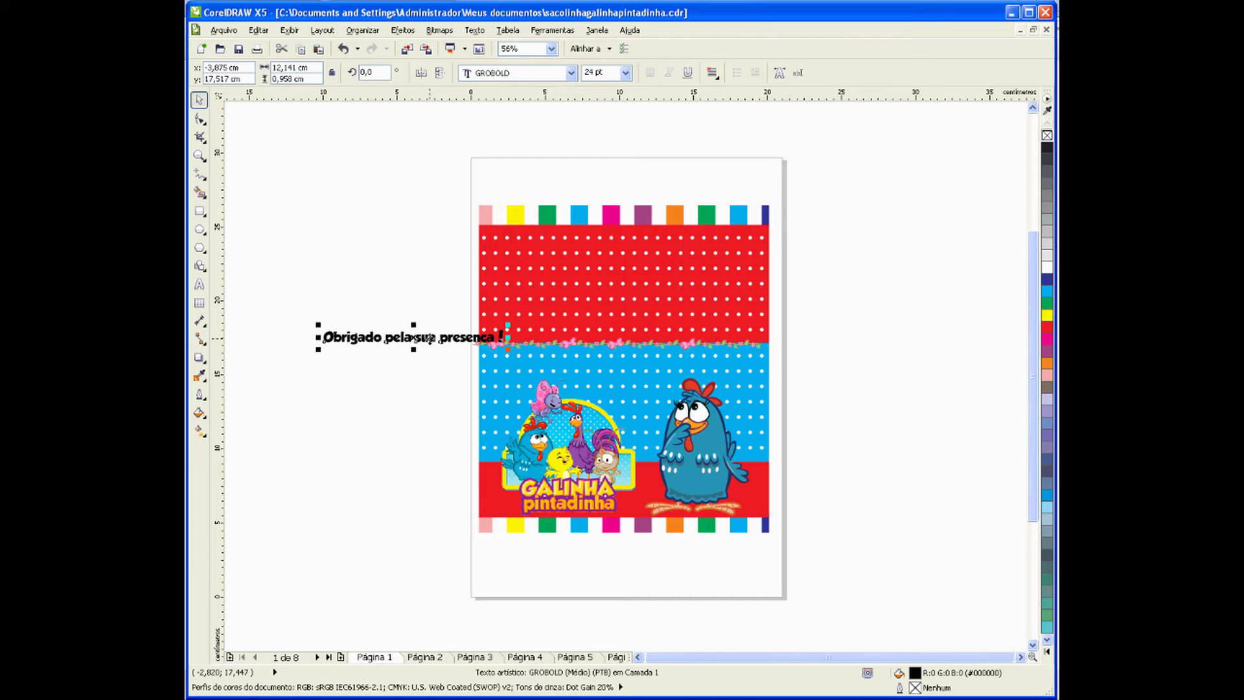
Step: Move the thank-you text just below the flower border and enlarge it to about 15.2 cm wide
{"action": "left_click_drag", "start_coordinate": [427, 337], "coordinate": [642, 366]}
{"action": "left_click_drag", "start_coordinate": [720, 375], "coordinate": [745, 388]}
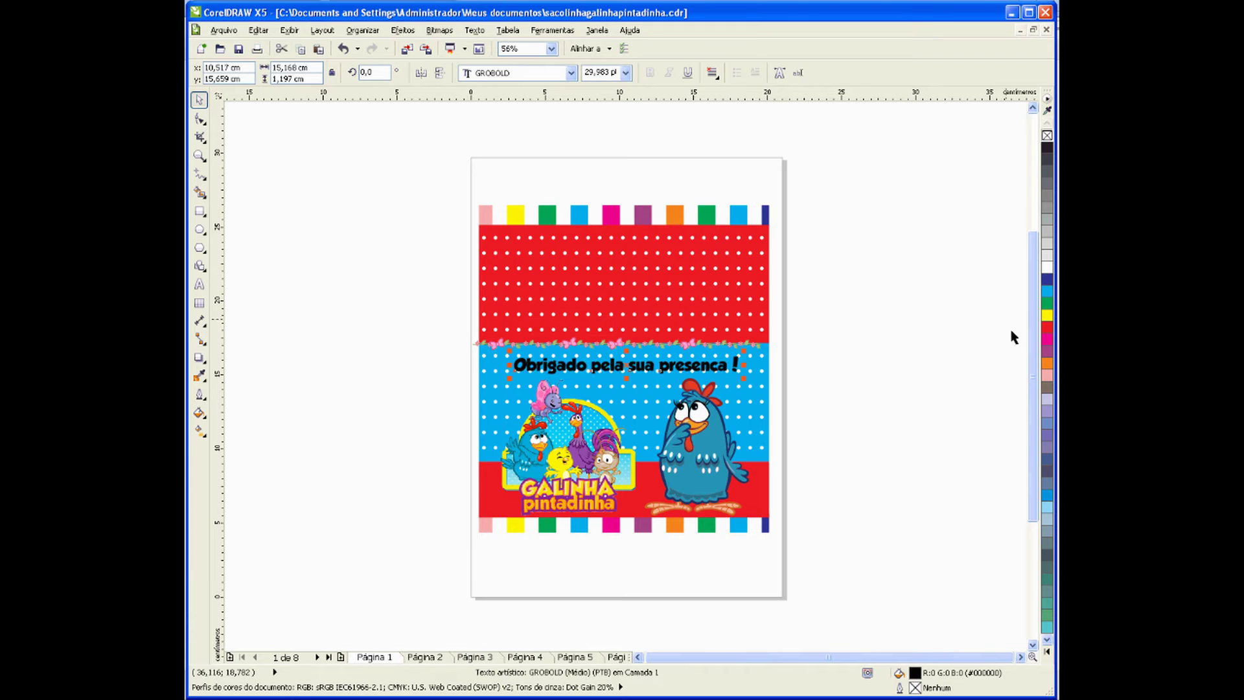
Step: Fill the thank-you text with red and give it a black outline 0.5 mm thick
{"action": "left_click", "coordinate": [1046, 329]}
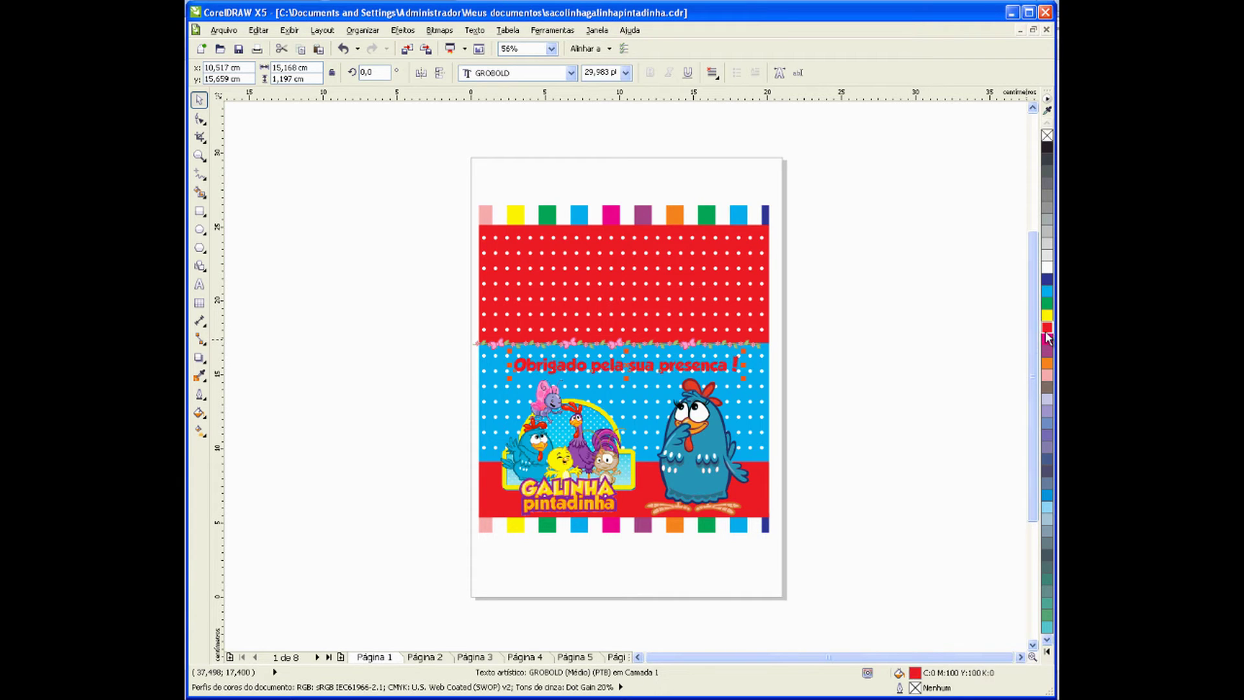
{"action": "right_click", "coordinate": [1047, 150]}
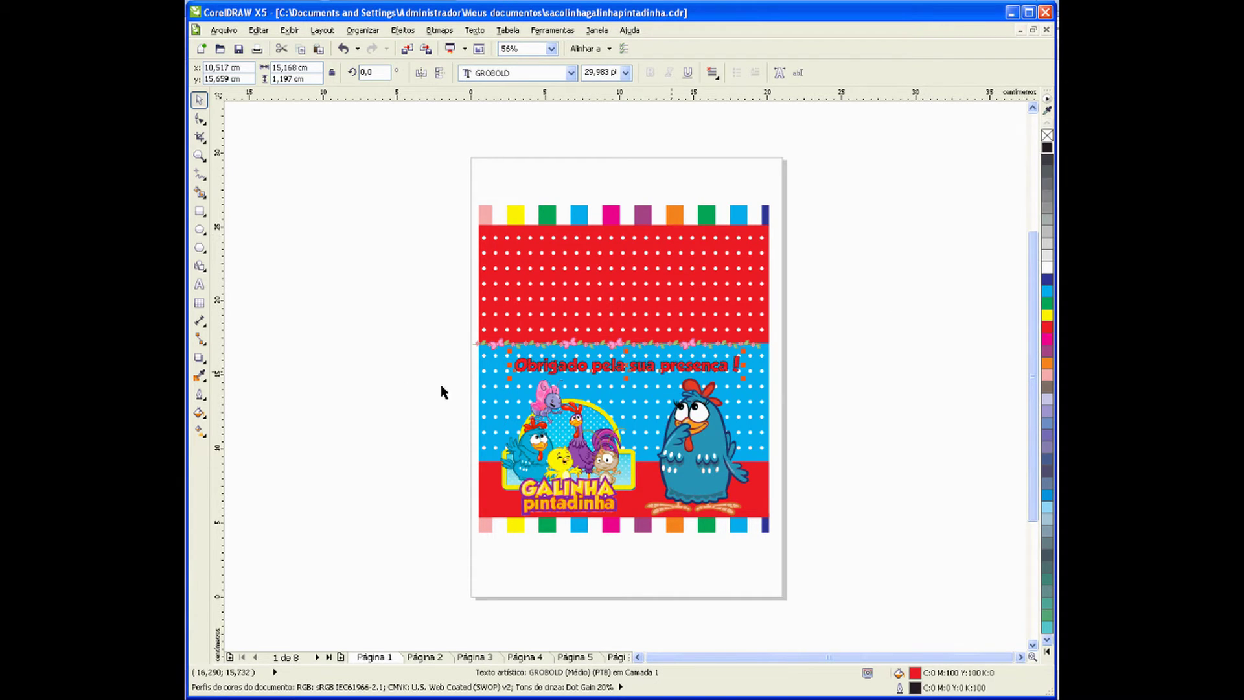
{"action": "left_click", "coordinate": [199, 155]}
{"action": "left_click_drag", "start_coordinate": [447, 329], "coordinate": [597, 408]}
{"action": "left_click", "coordinate": [202, 98]}
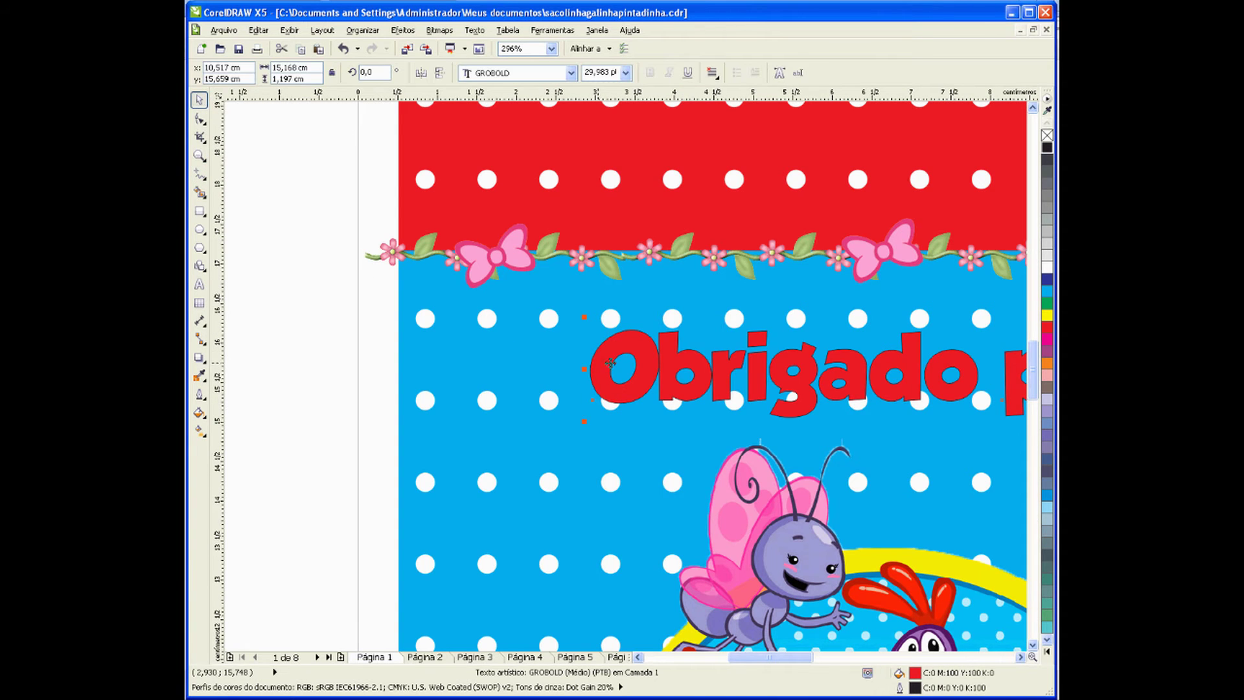
{"action": "left_click", "coordinate": [200, 394]}
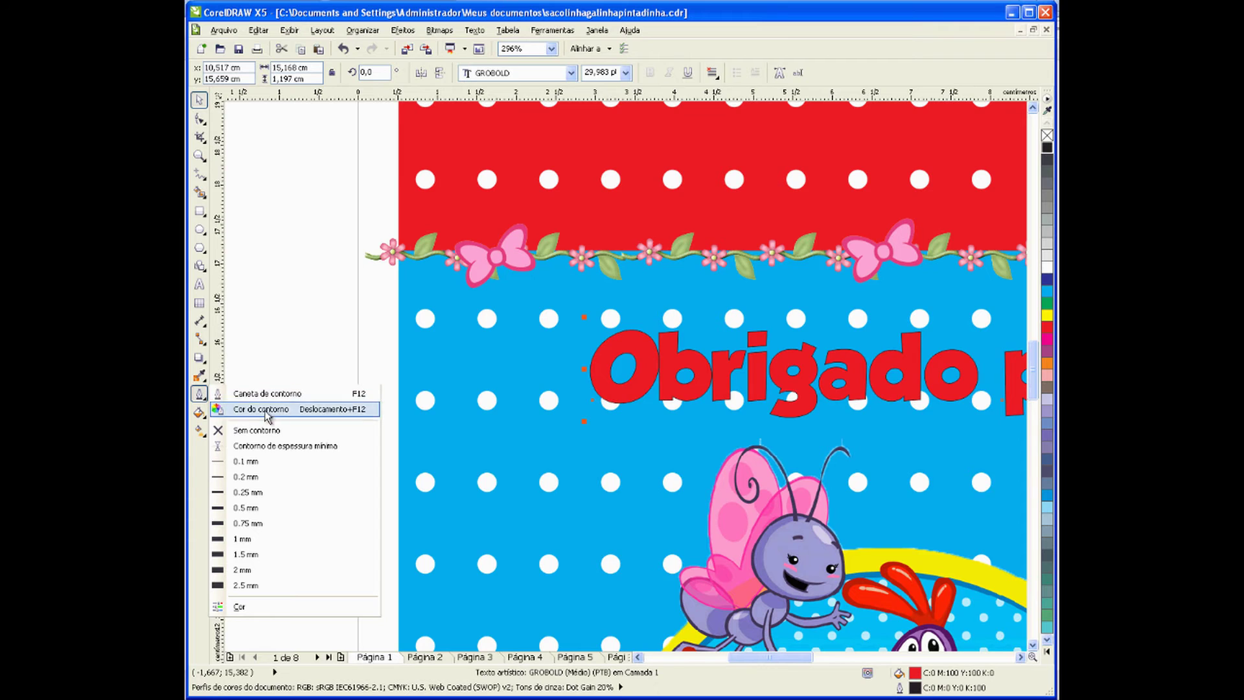
{"action": "left_click", "coordinate": [262, 507]}
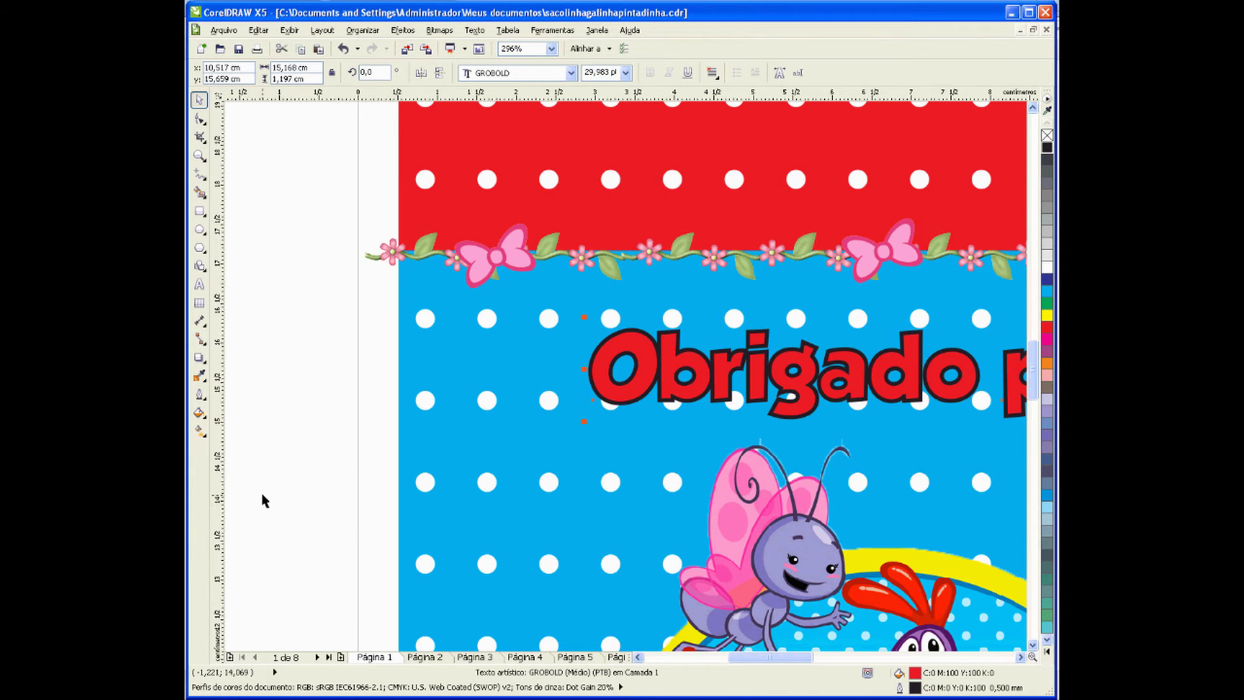
{"action": "key", "text": "shift+F4"}
{"action": "left_click", "coordinate": [267, 406]}
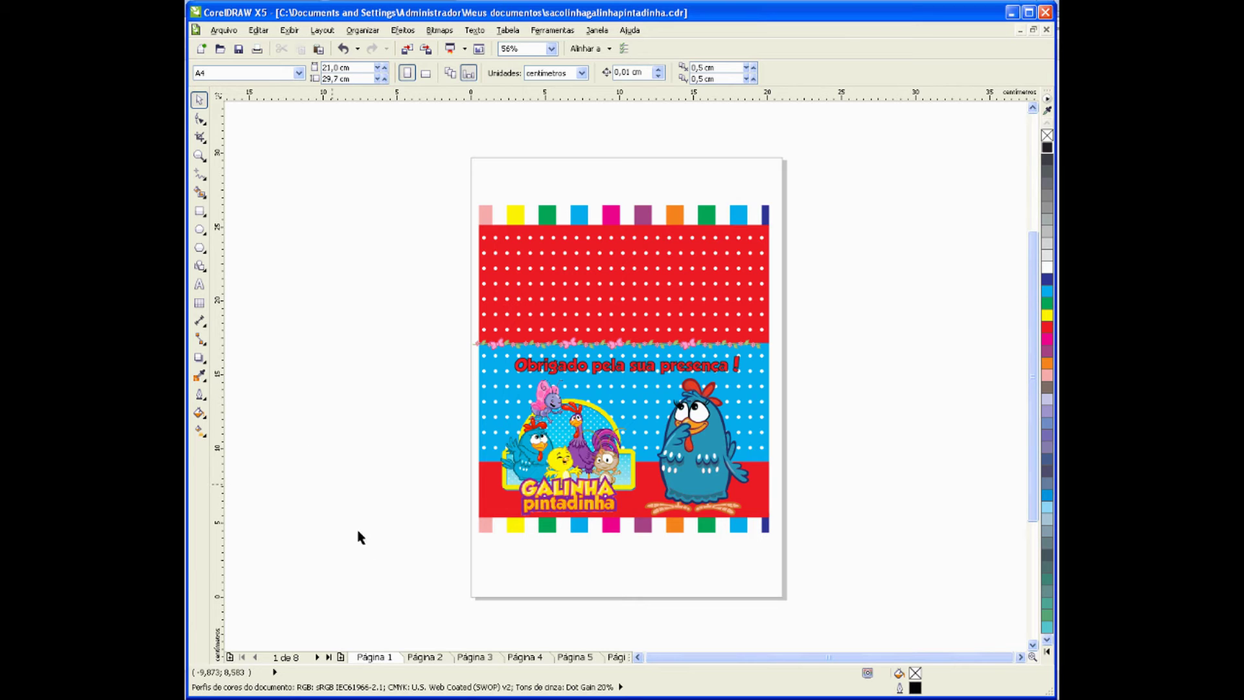
Step: Check the reference on page 2 and add the child's first name as artistic text beside page 1
{"action": "left_click", "coordinate": [422, 658]}
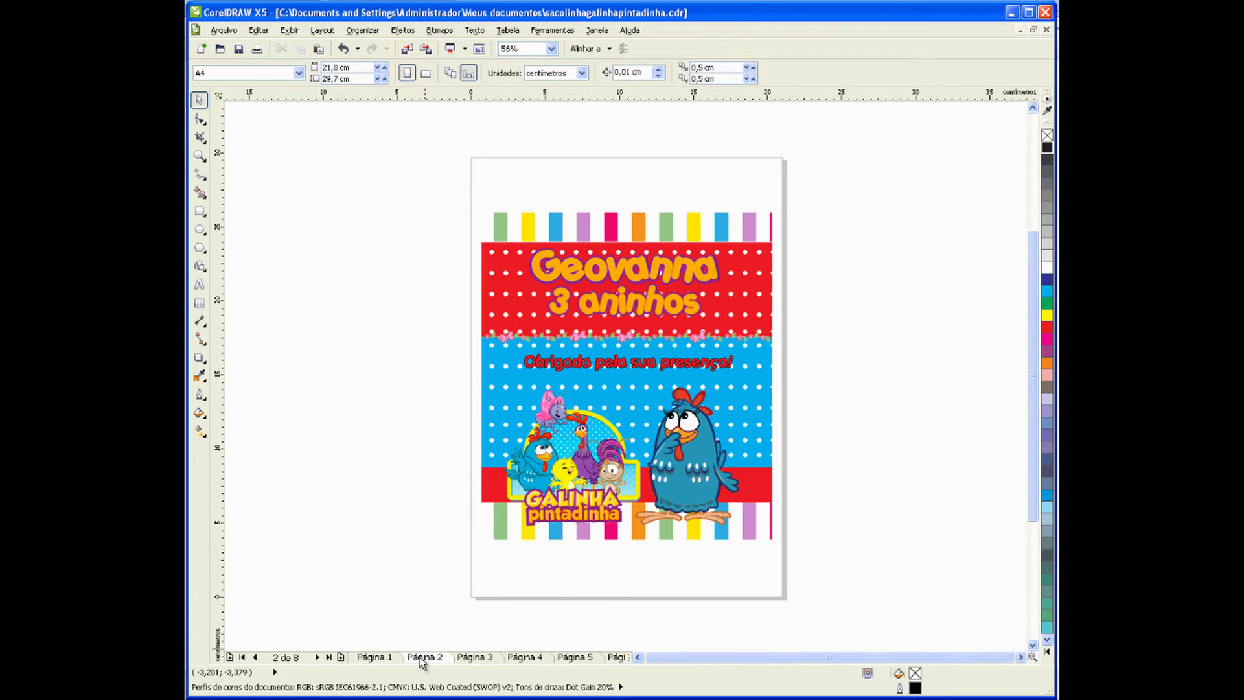
{"action": "left_click", "coordinate": [380, 658]}
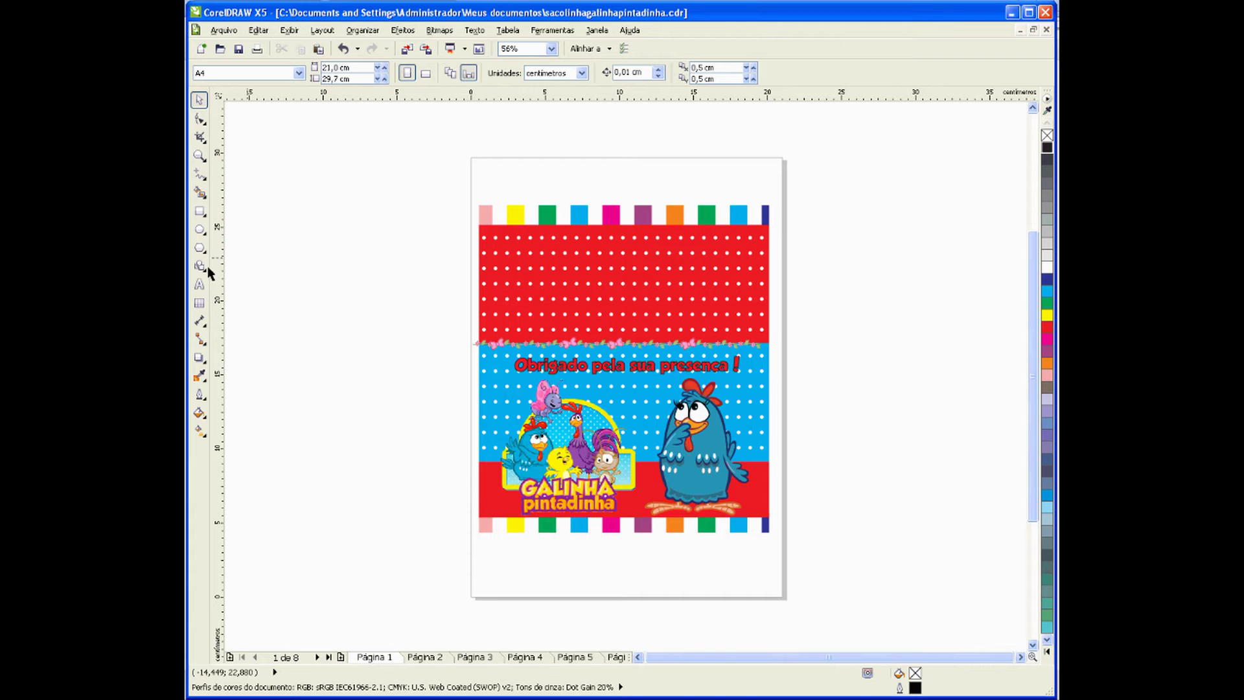
{"action": "left_click", "coordinate": [200, 284]}
{"action": "left_click", "coordinate": [312, 278]}
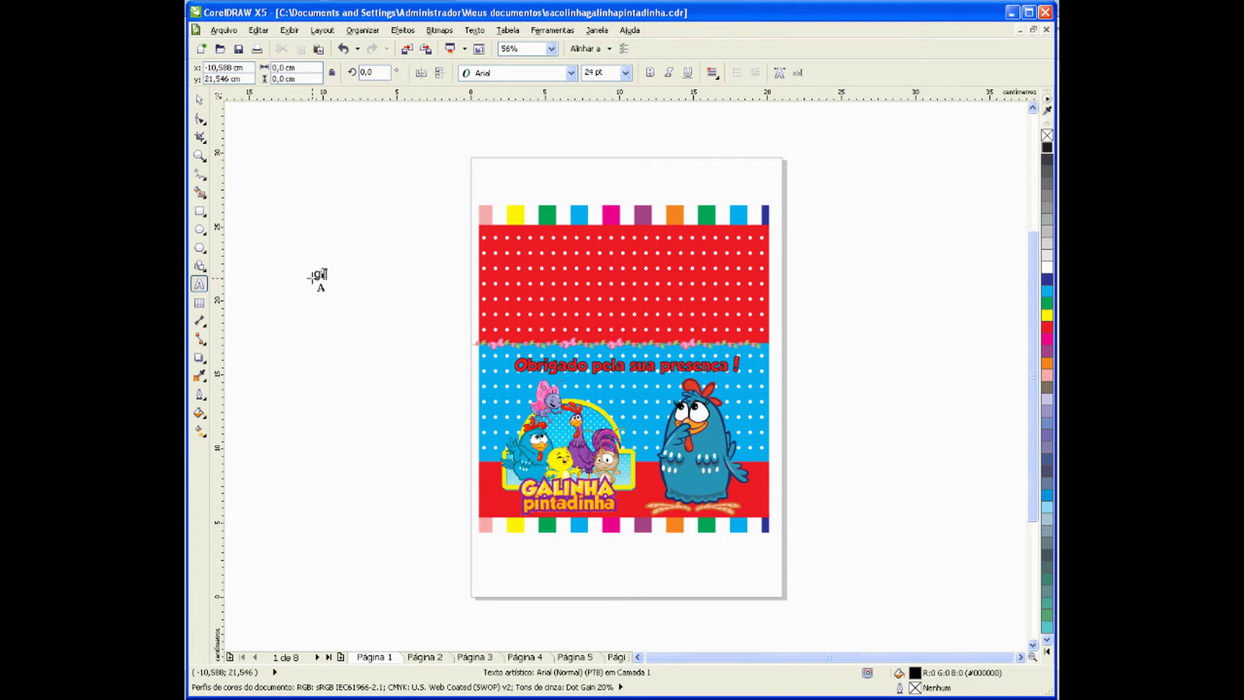
{"action": "key", "text": "BackSpace"}
{"action": "key", "text": "BackSpace"}
{"action": "key", "text": "BackSpace"}
{"action": "key", "text": "BackSpace"}
{"action": "key", "text": "BackSpace"}
{"action": "type", "text": "Guilherme"}
{"action": "left_click", "coordinate": [199, 99]}
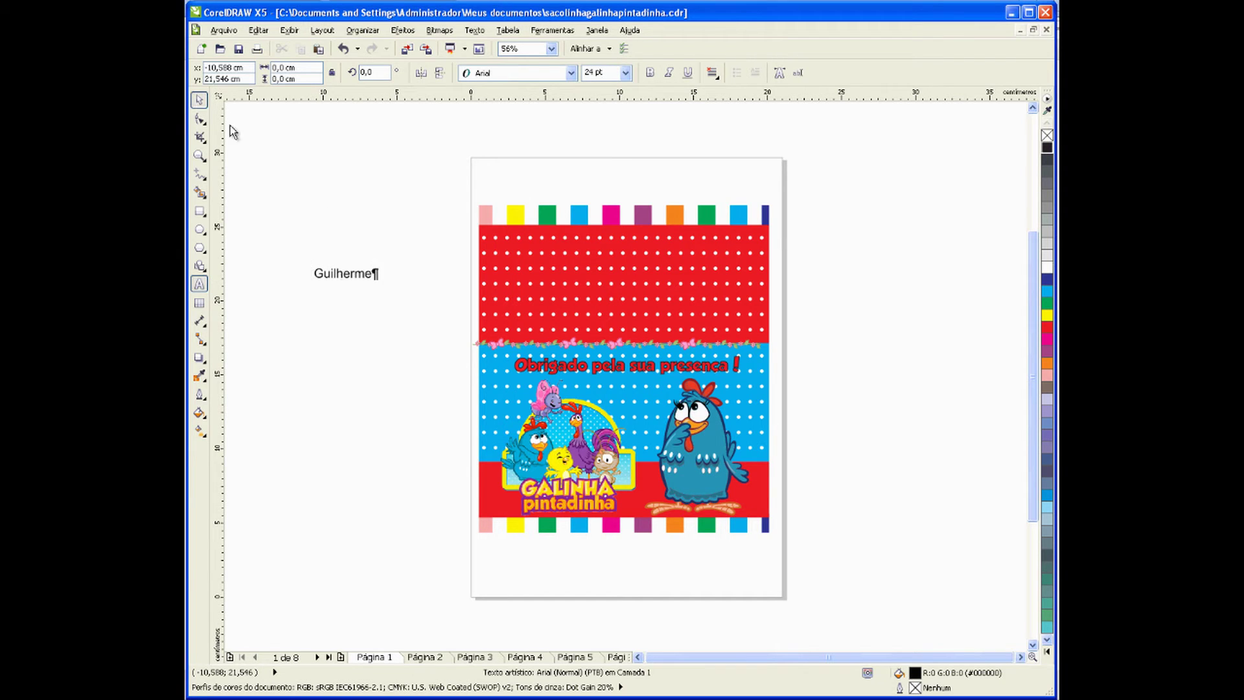
Step: Place the name text on the upper red dotted band in the GROBOLD font, enlarged to about 14.9 cm wide
{"action": "left_click_drag", "start_coordinate": [382, 263], "coordinate": [448, 233]}
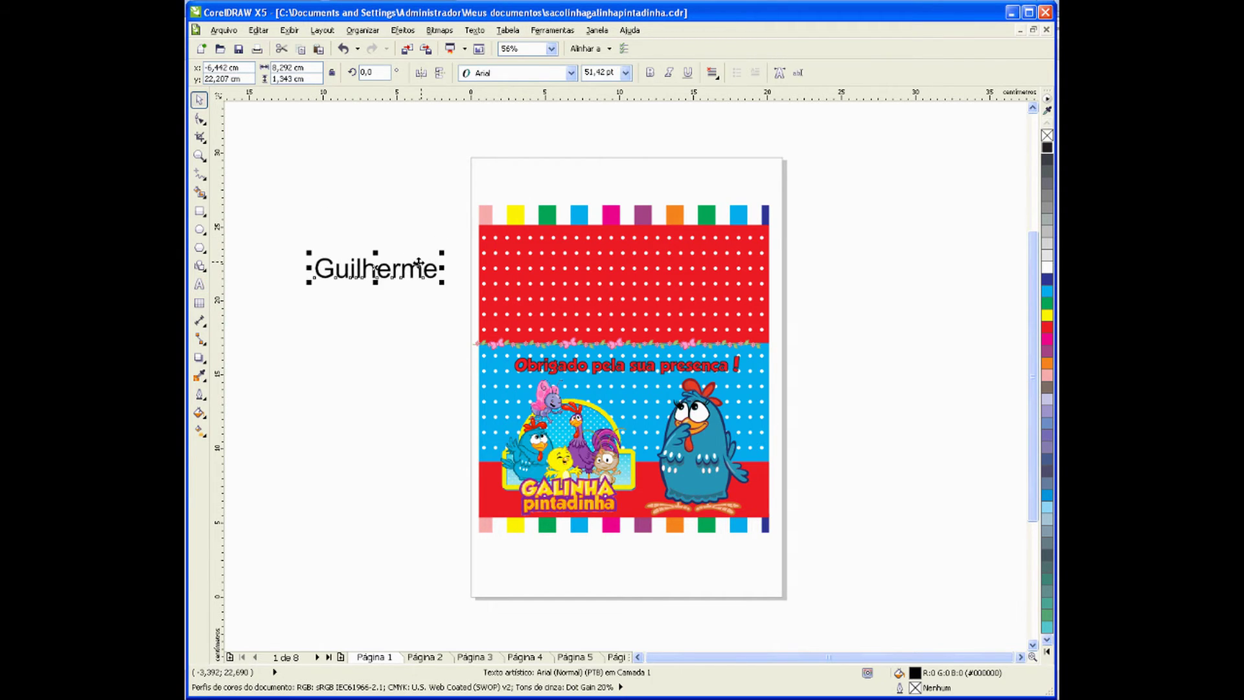
{"action": "left_click_drag", "start_coordinate": [388, 272], "coordinate": [711, 290]}
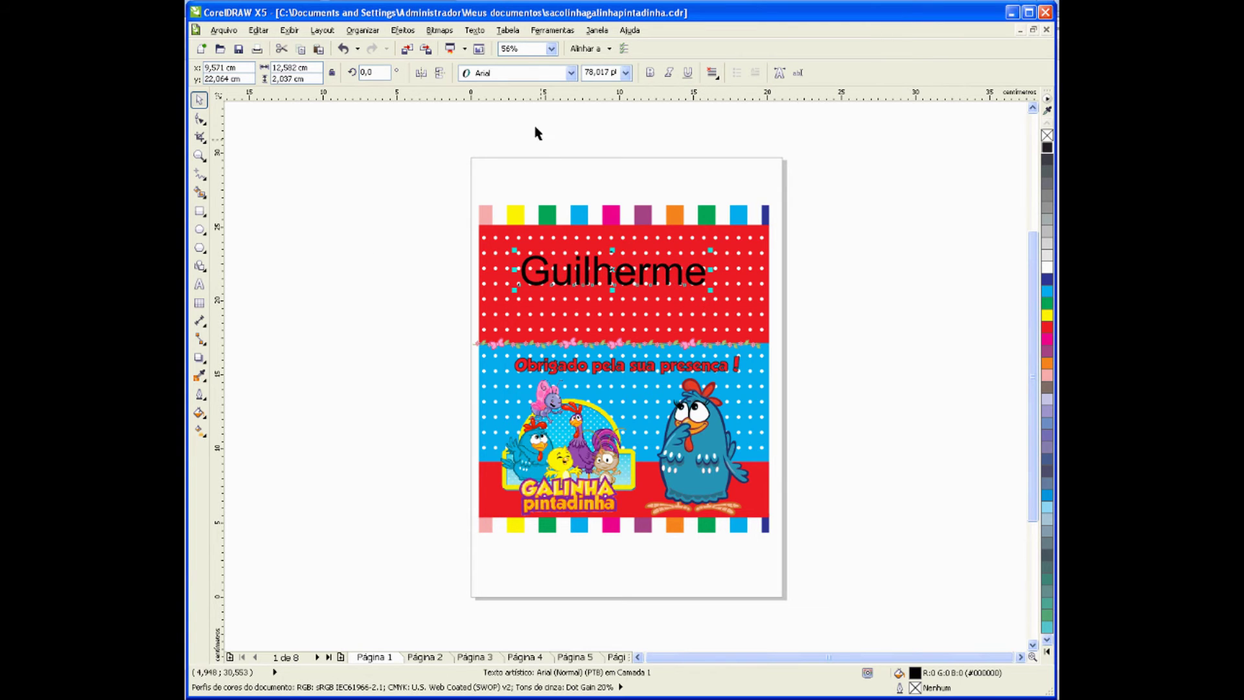
{"action": "left_click", "coordinate": [521, 73]}
{"action": "left_click", "coordinate": [499, 103]}
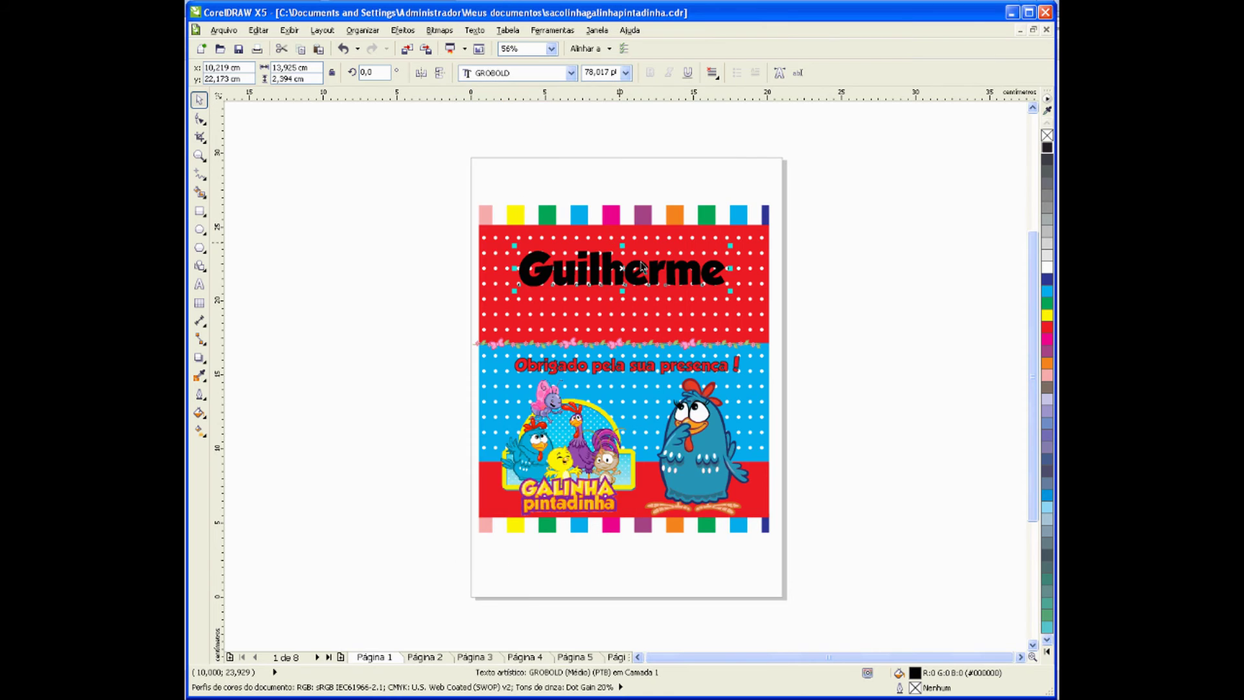
{"action": "left_click_drag", "start_coordinate": [680, 274], "coordinate": [742, 297]}
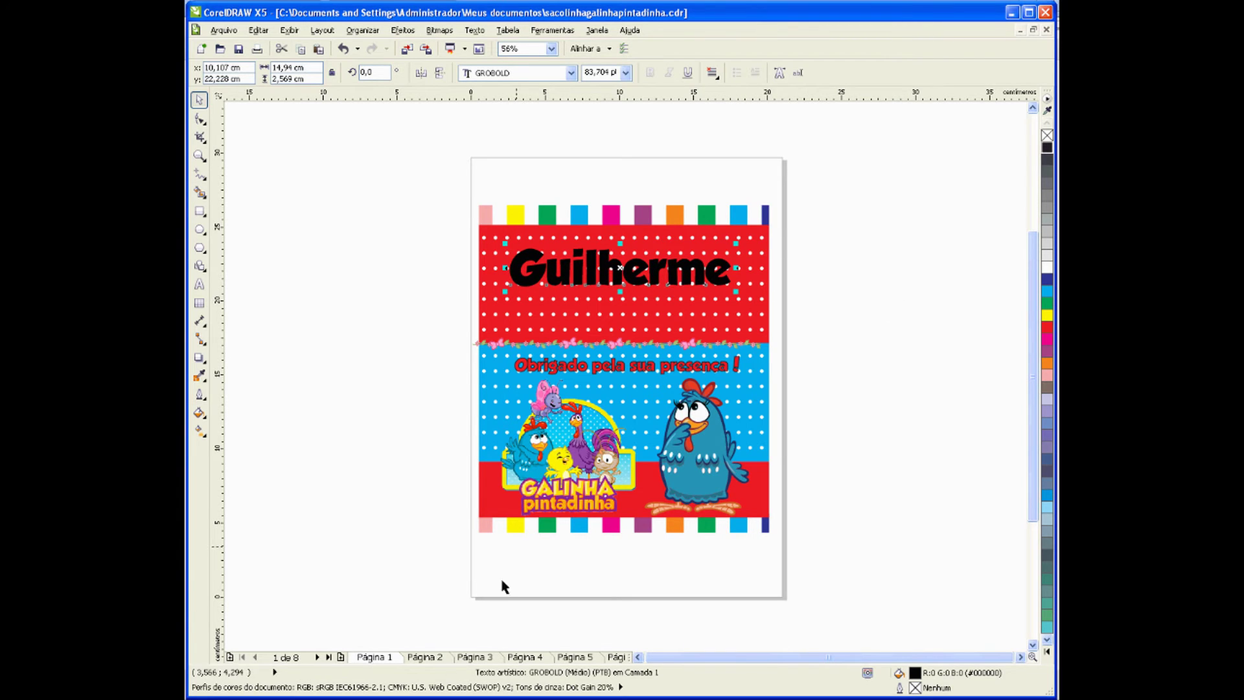
Step: Check the reference on page 2 and fill the page 1 name text with the orange (#FFAD00) sampled from the logo lettering
{"action": "left_click", "coordinate": [425, 657]}
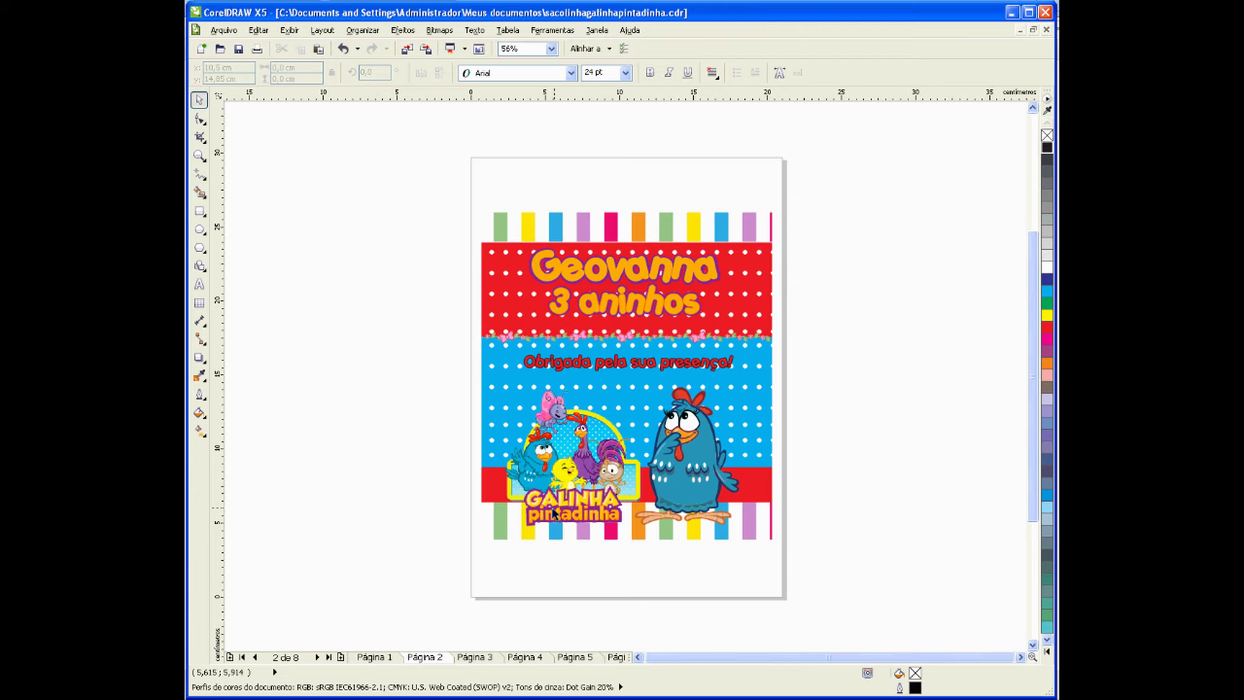
{"action": "left_click", "coordinate": [385, 657]}
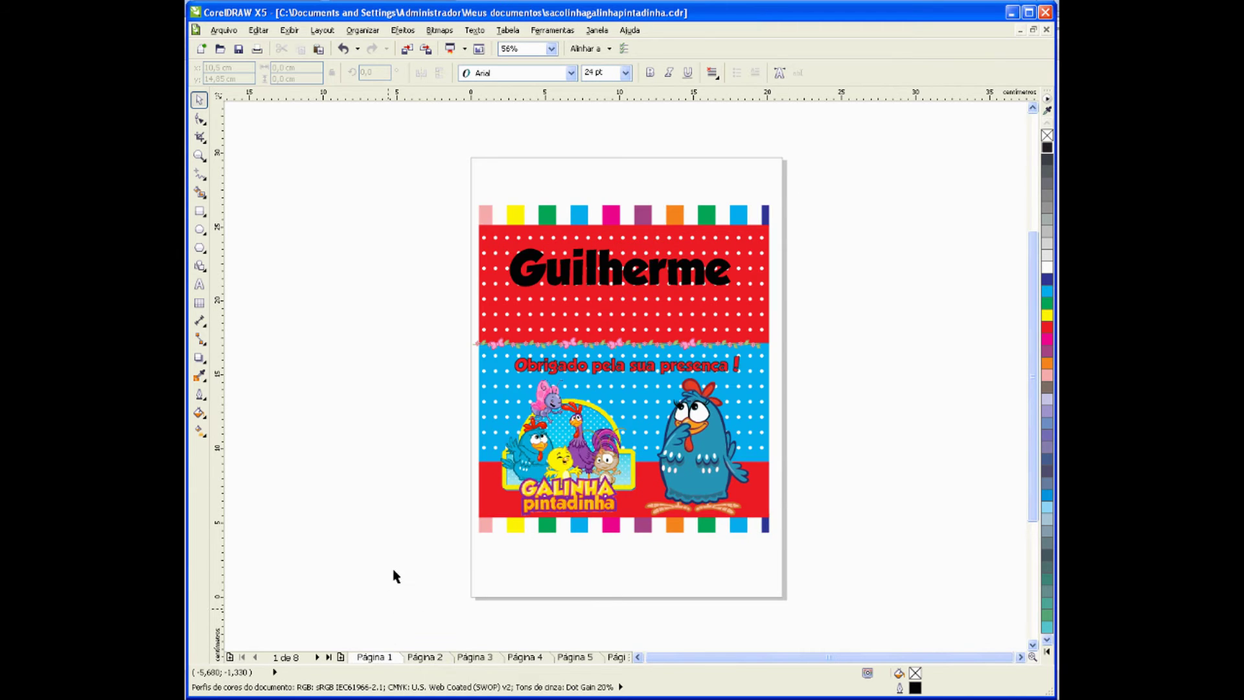
{"action": "left_click", "coordinate": [552, 284]}
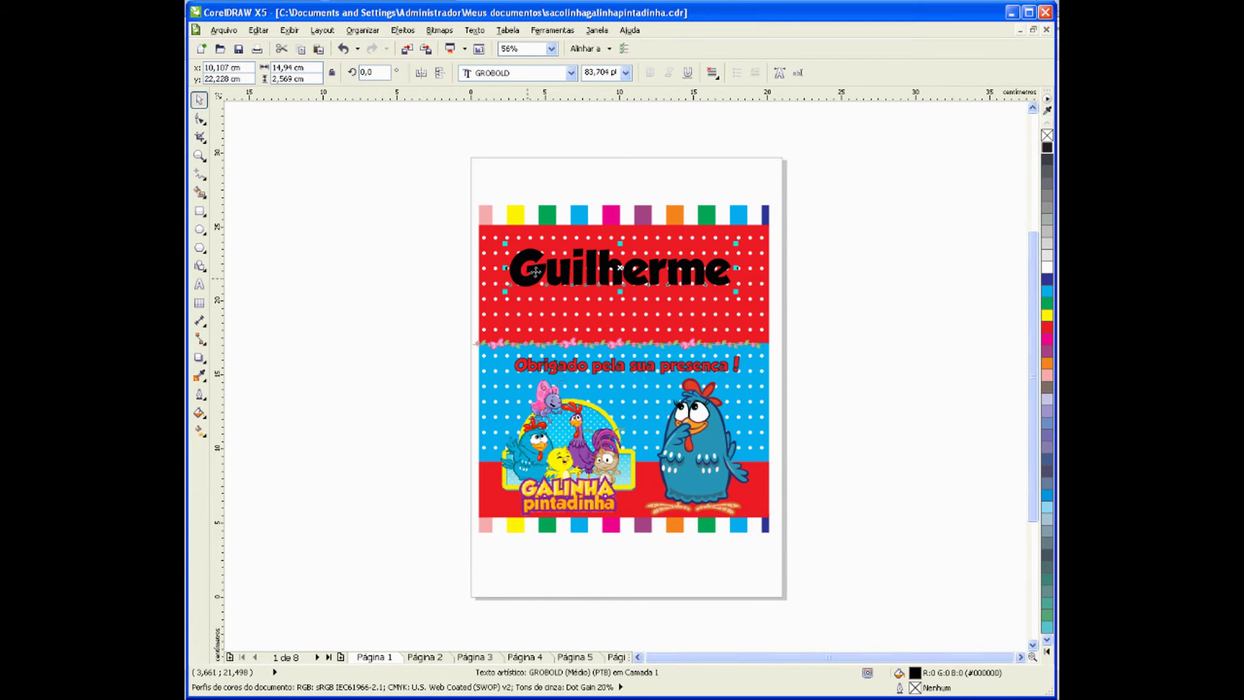
{"action": "left_click", "coordinate": [200, 377]}
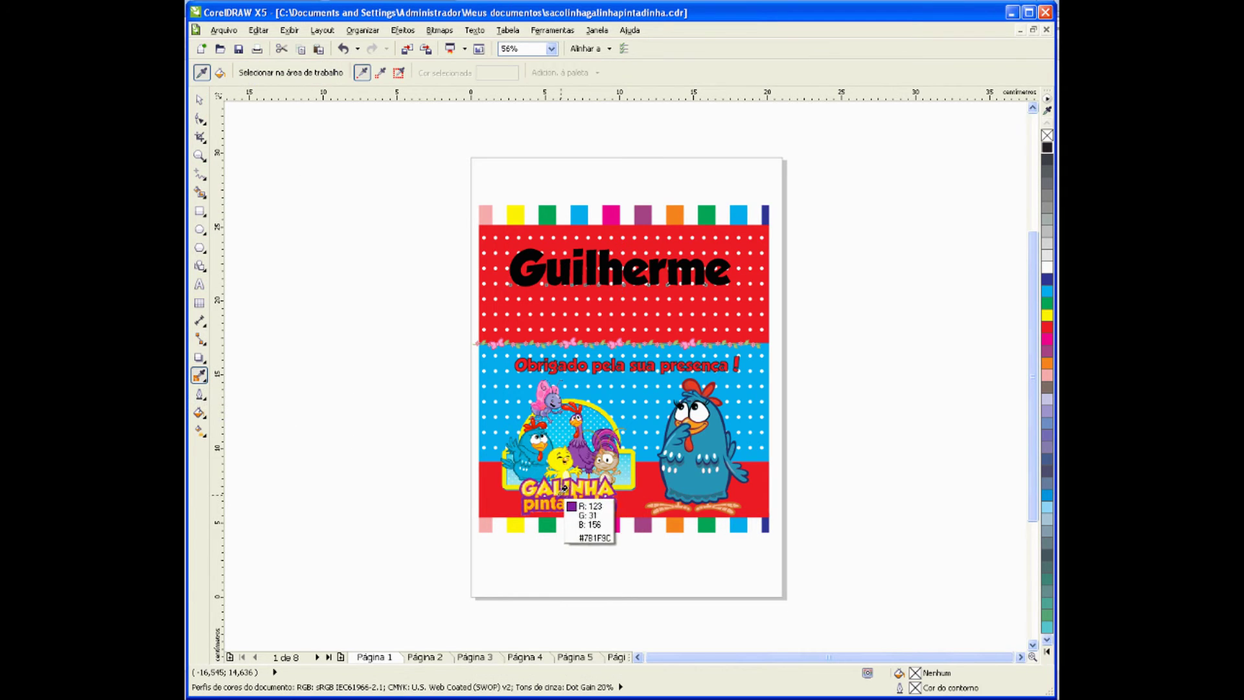
{"action": "left_click", "coordinate": [558, 498]}
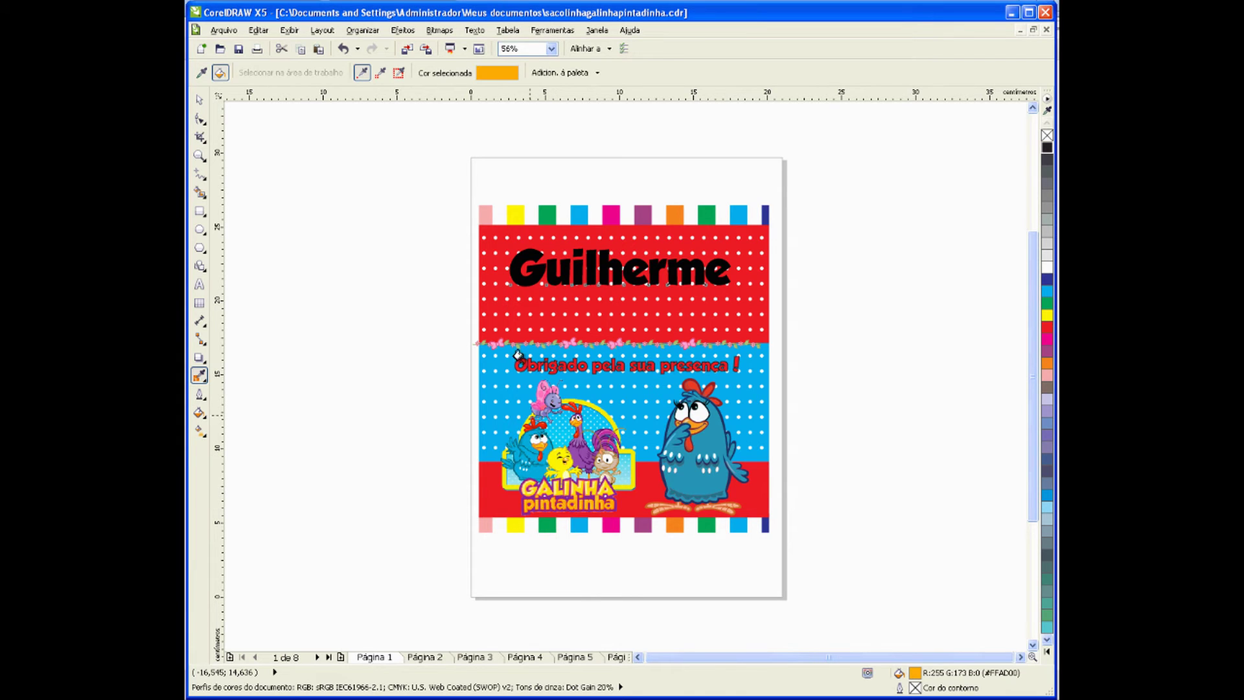
{"action": "left_click", "coordinate": [510, 278]}
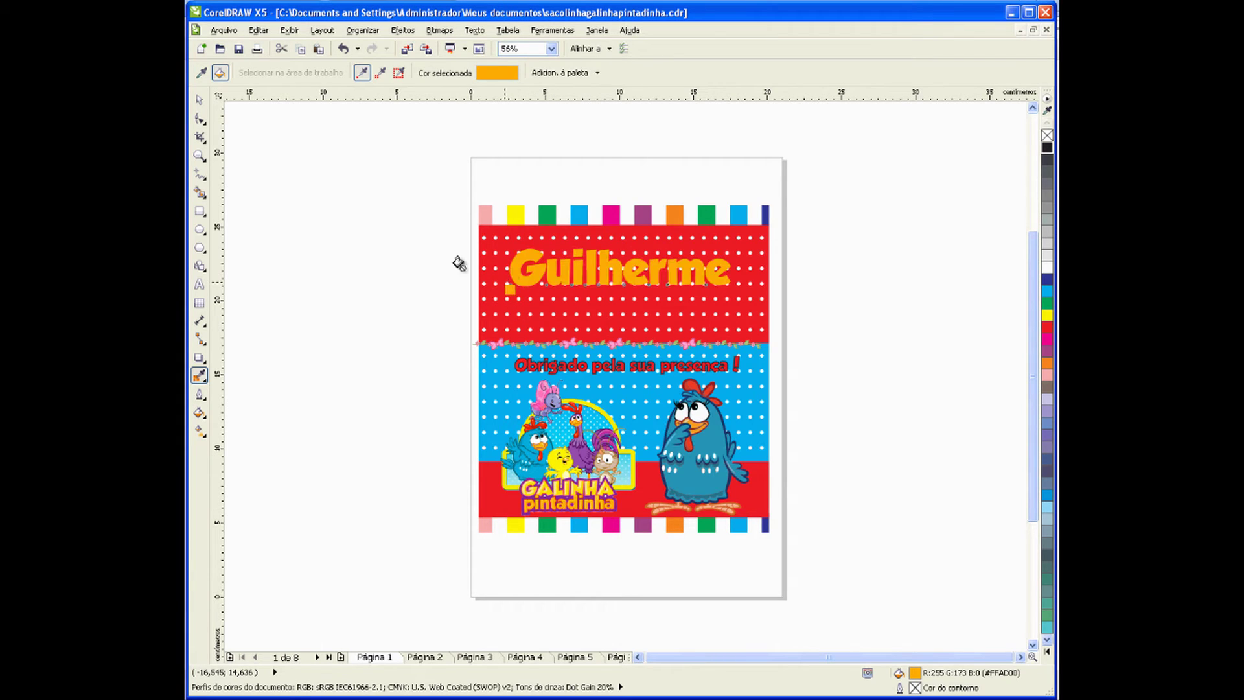
{"action": "left_click", "coordinate": [200, 99]}
{"action": "left_click", "coordinate": [356, 228]}
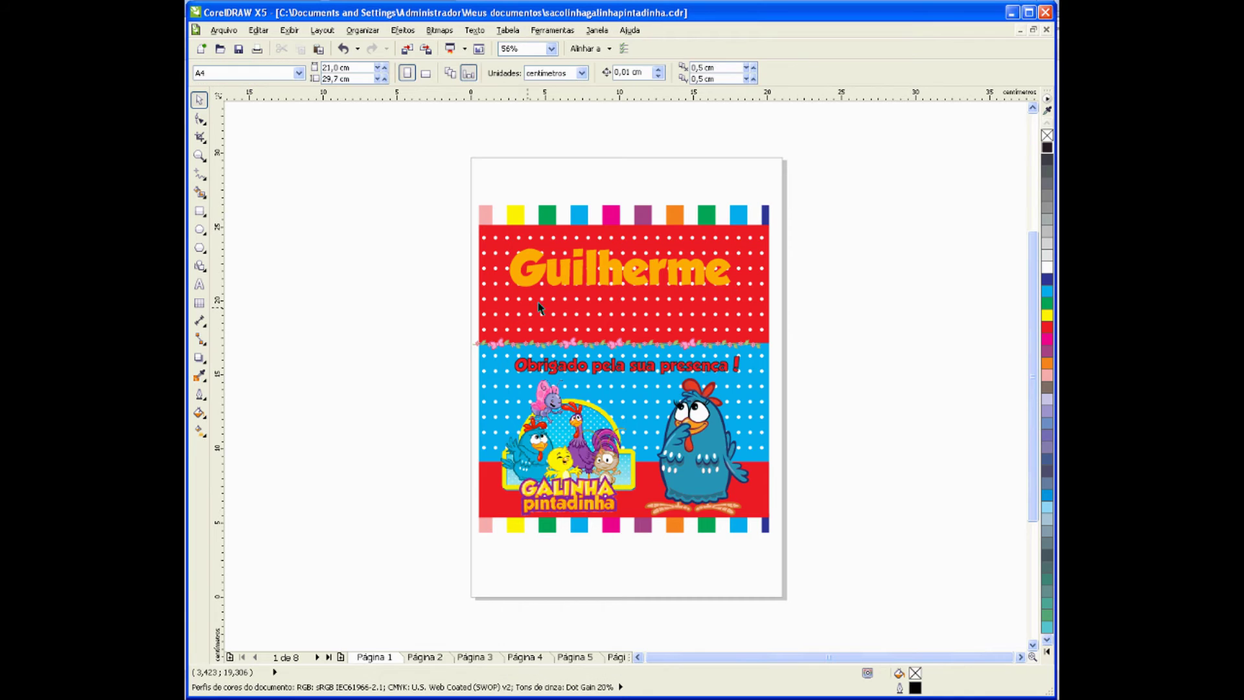
Step: Sample the purple (#852498) from the artwork and apply it as the name's outline colour, undoing the mistaken purple fill
{"action": "left_click", "coordinate": [553, 285]}
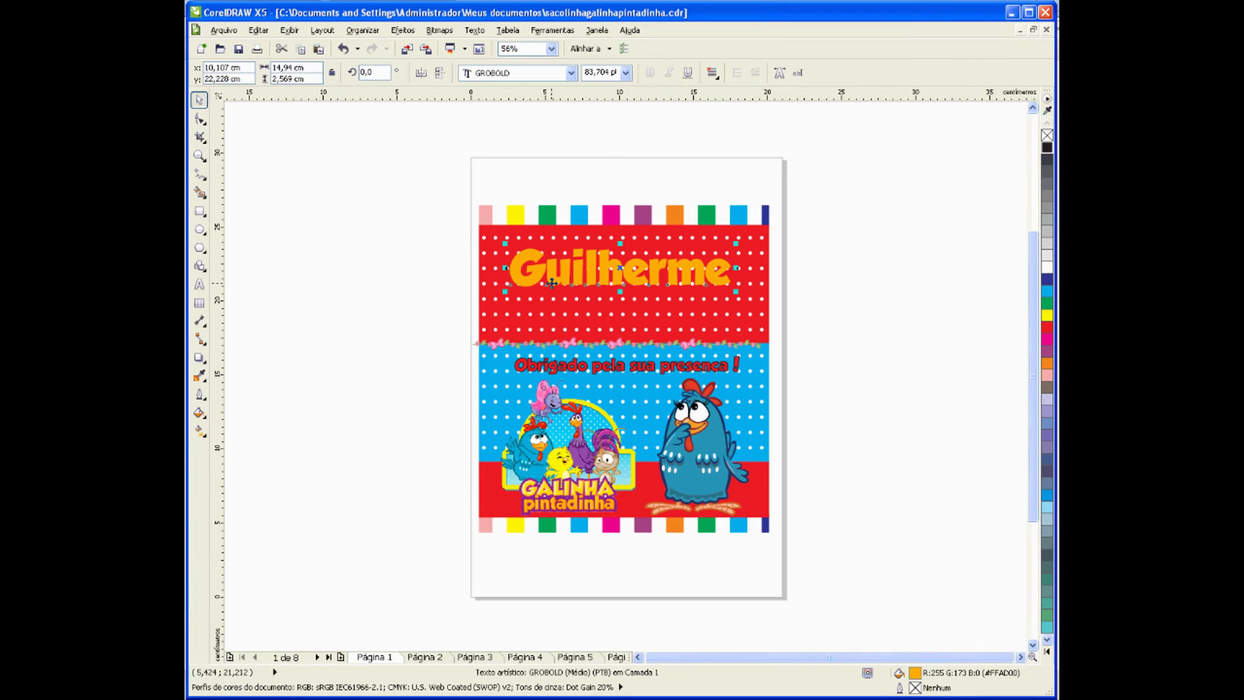
{"action": "left_click", "coordinate": [199, 376]}
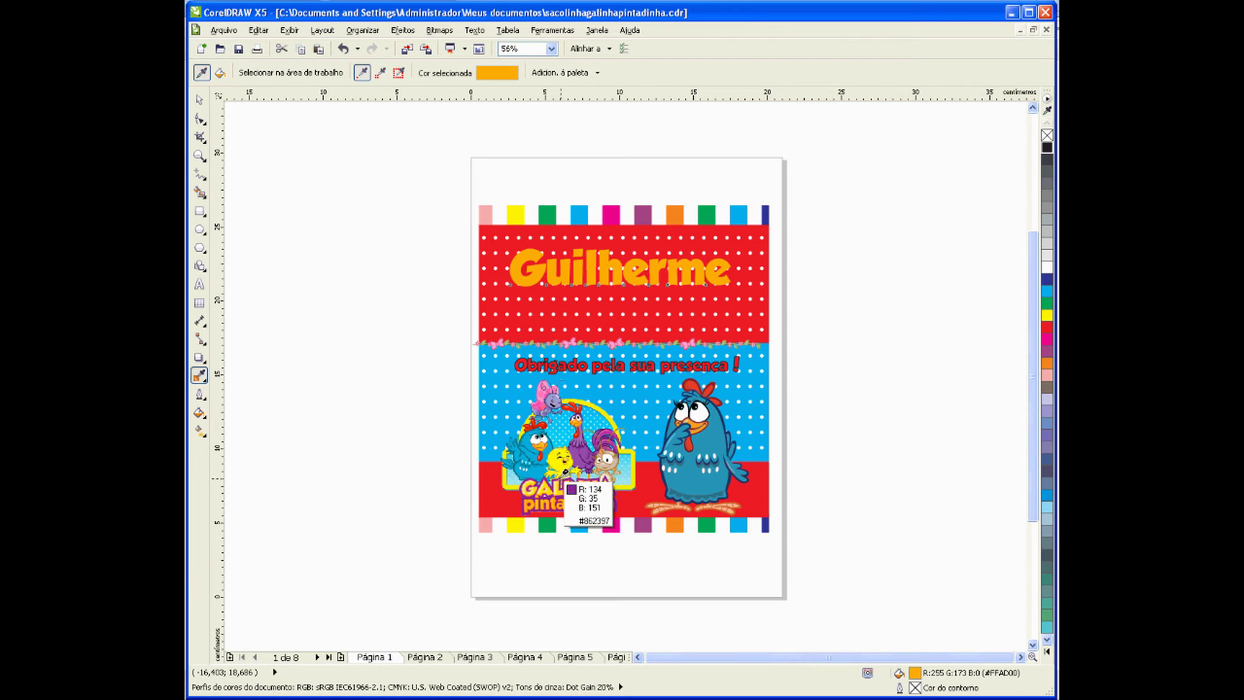
{"action": "left_click", "coordinate": [565, 472]}
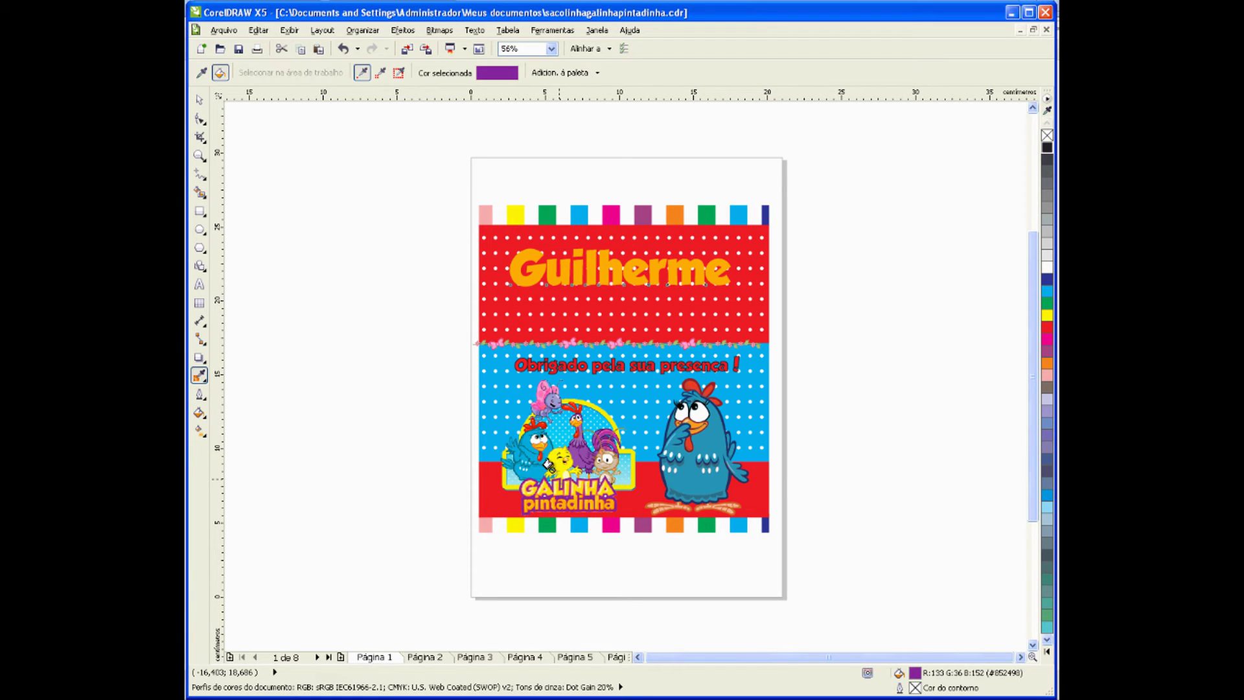
{"action": "left_click", "coordinate": [524, 252]}
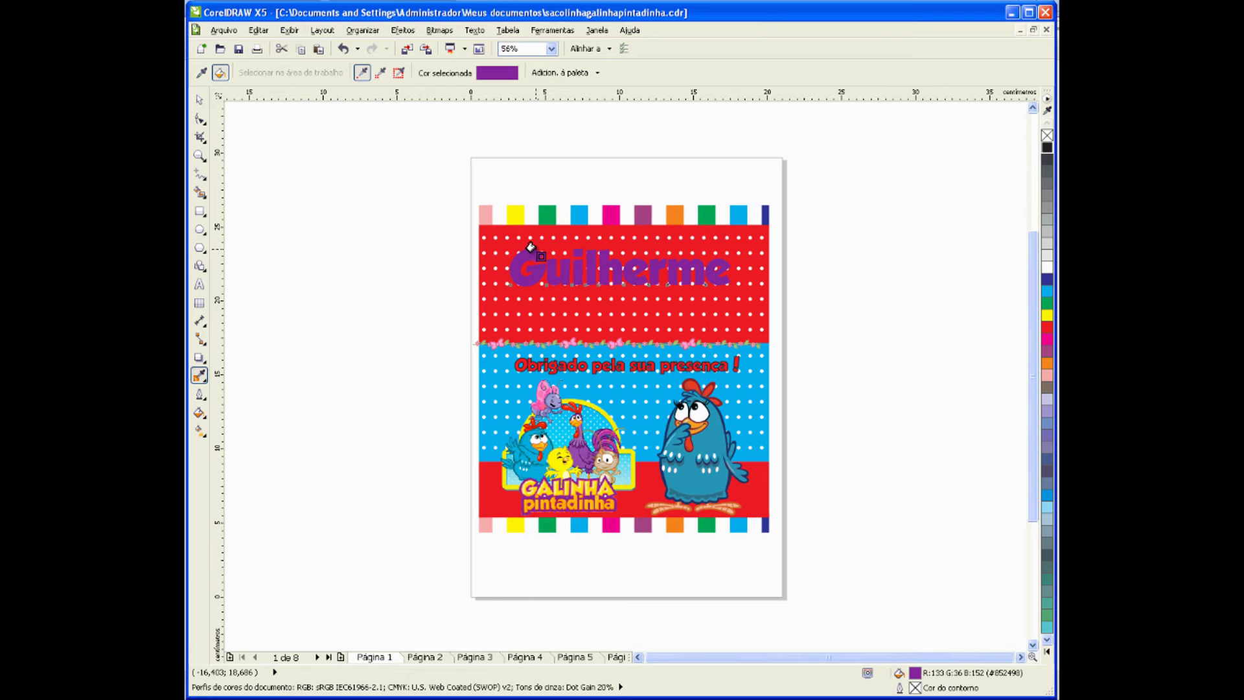
{"action": "key", "text": "ctrl+z"}
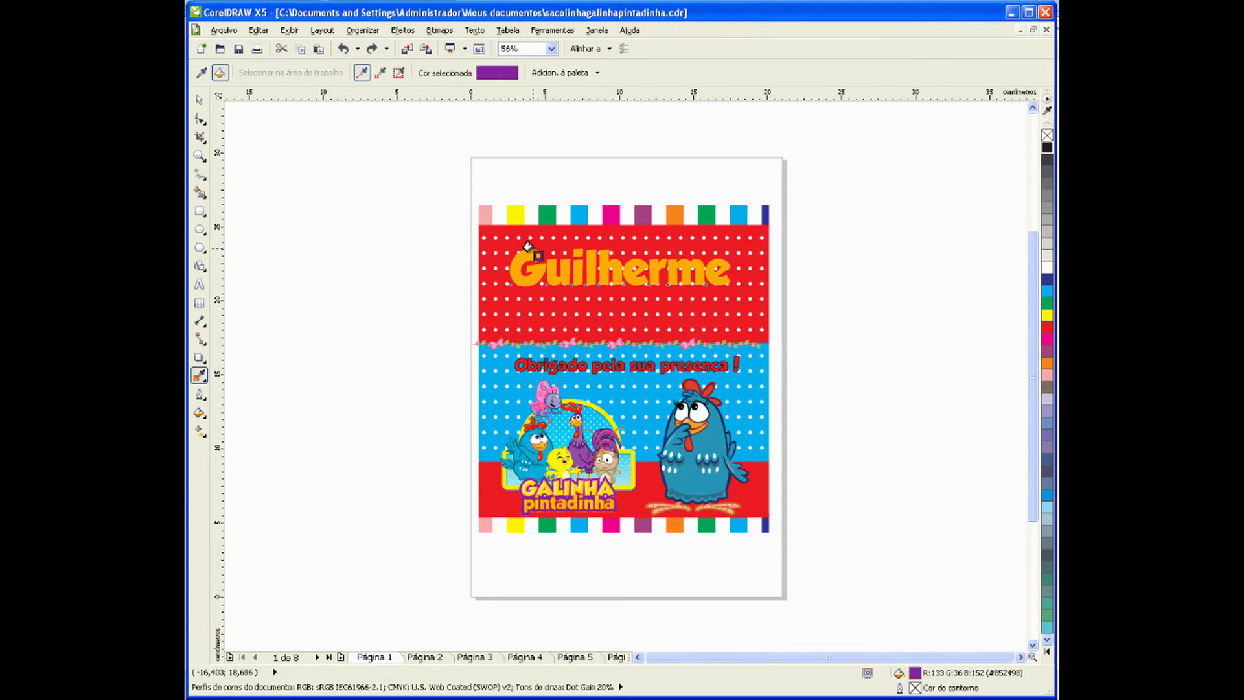
{"action": "left_click", "coordinate": [528, 247]}
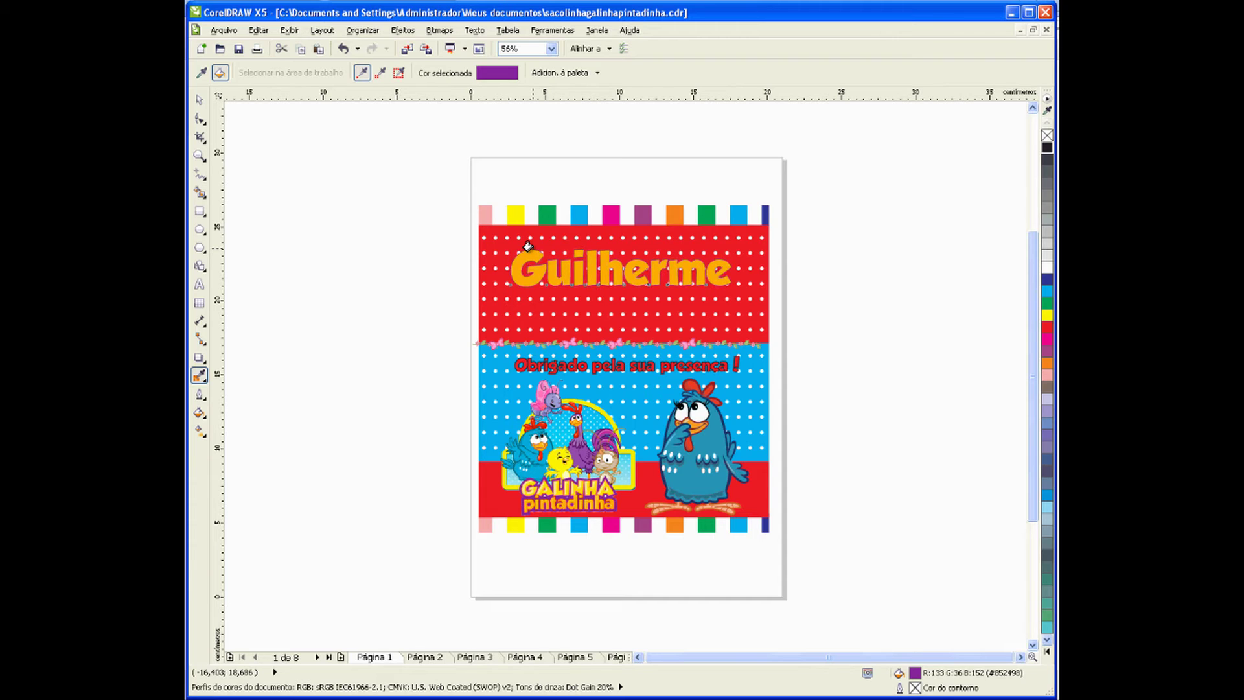
Step: Try outline thicknesses of 1.5 mm and 2 mm on the orange name text
{"action": "left_click", "coordinate": [200, 394]}
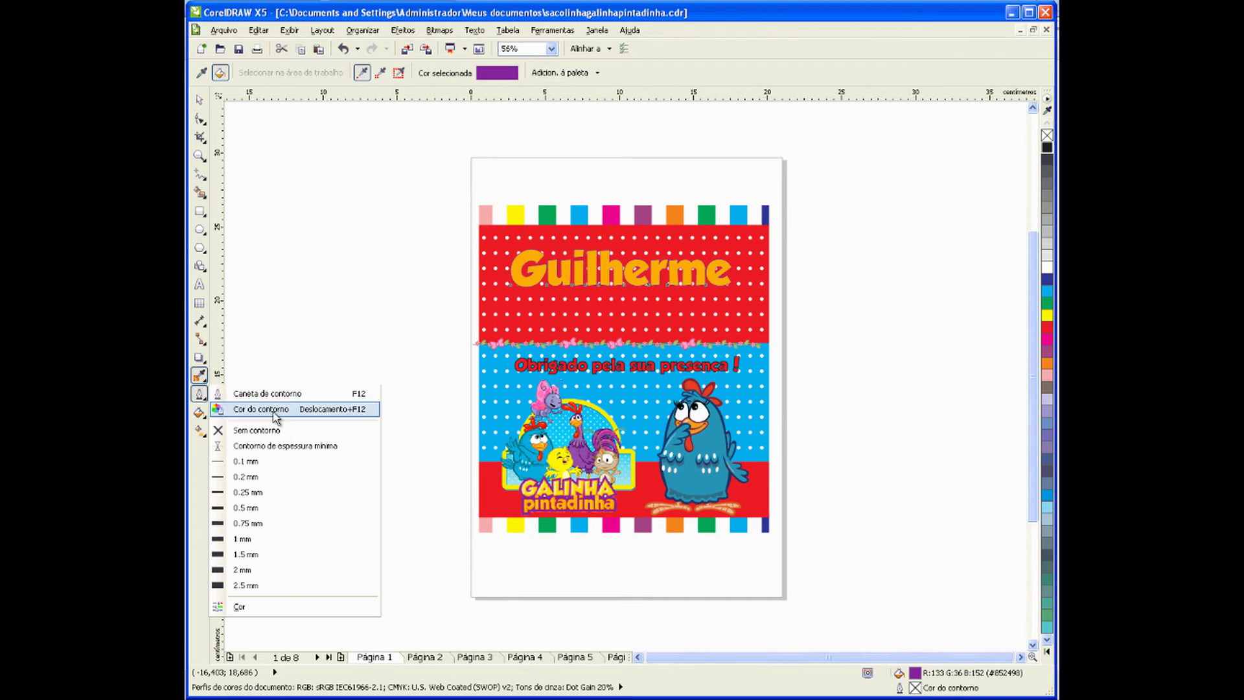
{"action": "left_click", "coordinate": [260, 553]}
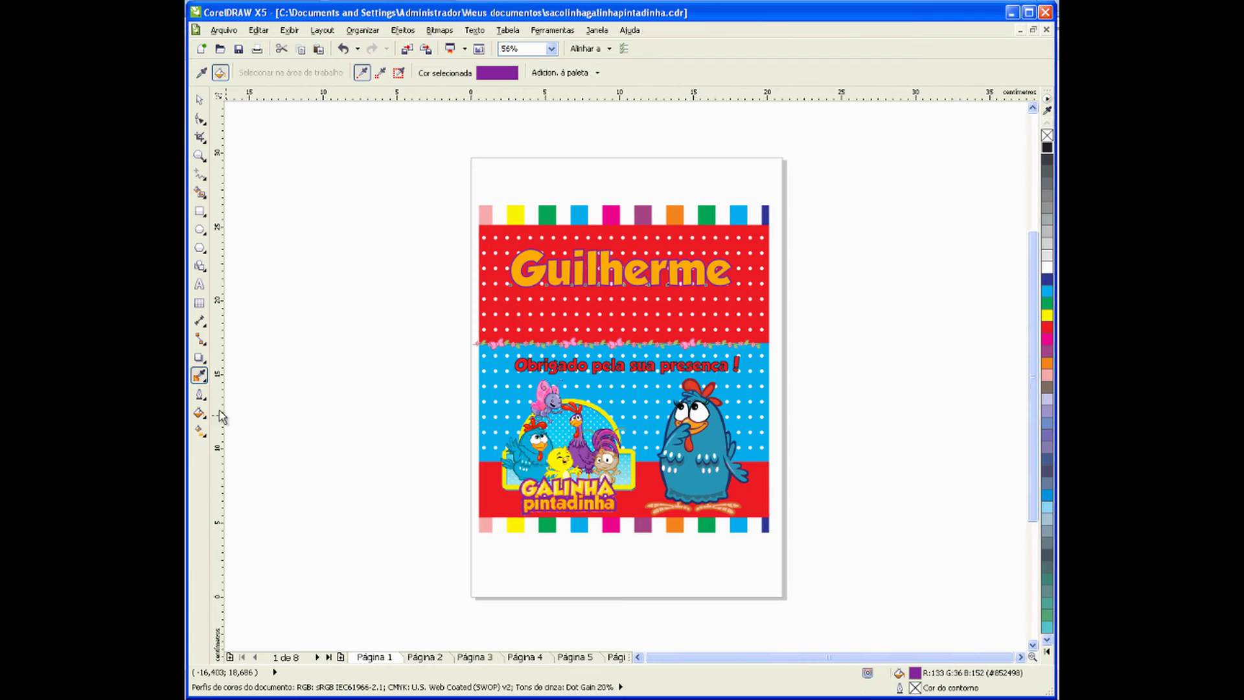
{"action": "left_click", "coordinate": [199, 393]}
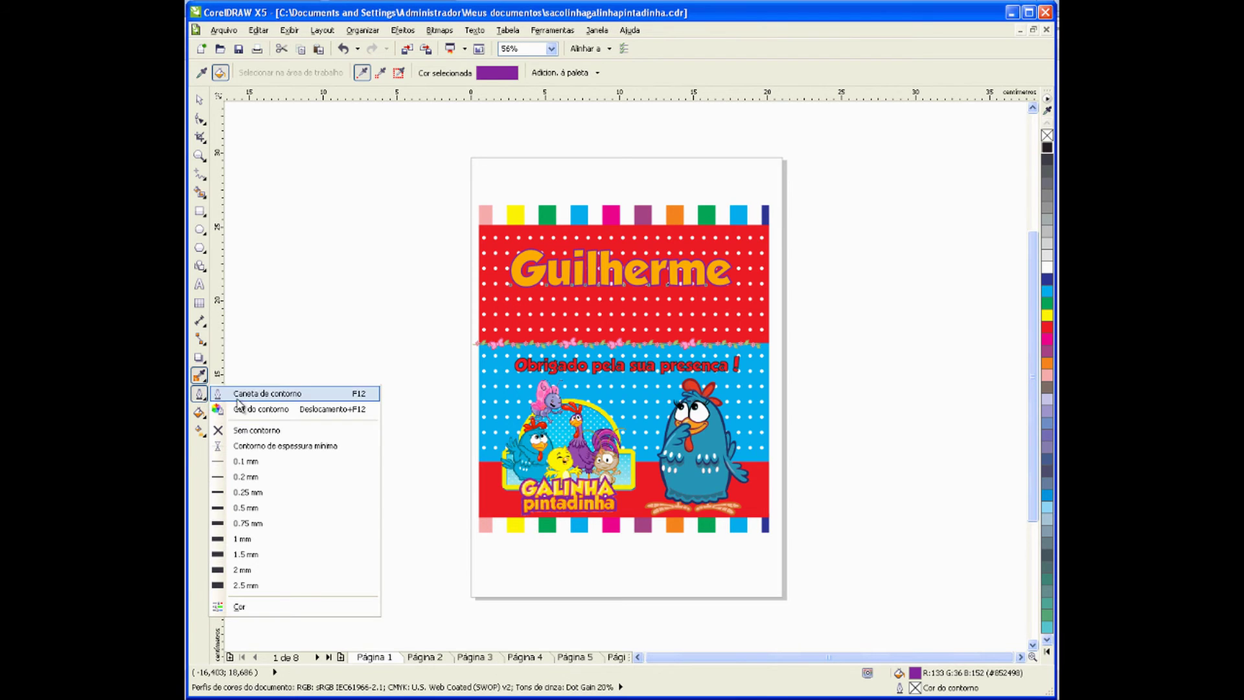
{"action": "left_click", "coordinate": [242, 570]}
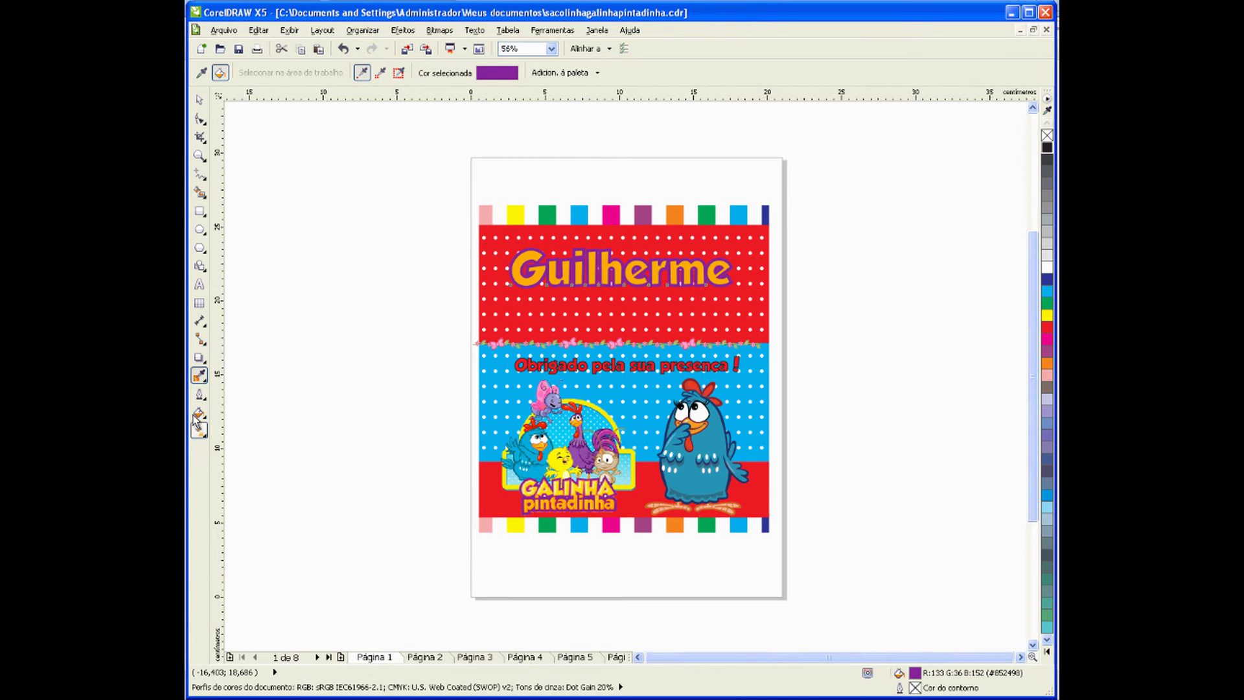
{"action": "left_click", "coordinate": [199, 393]}
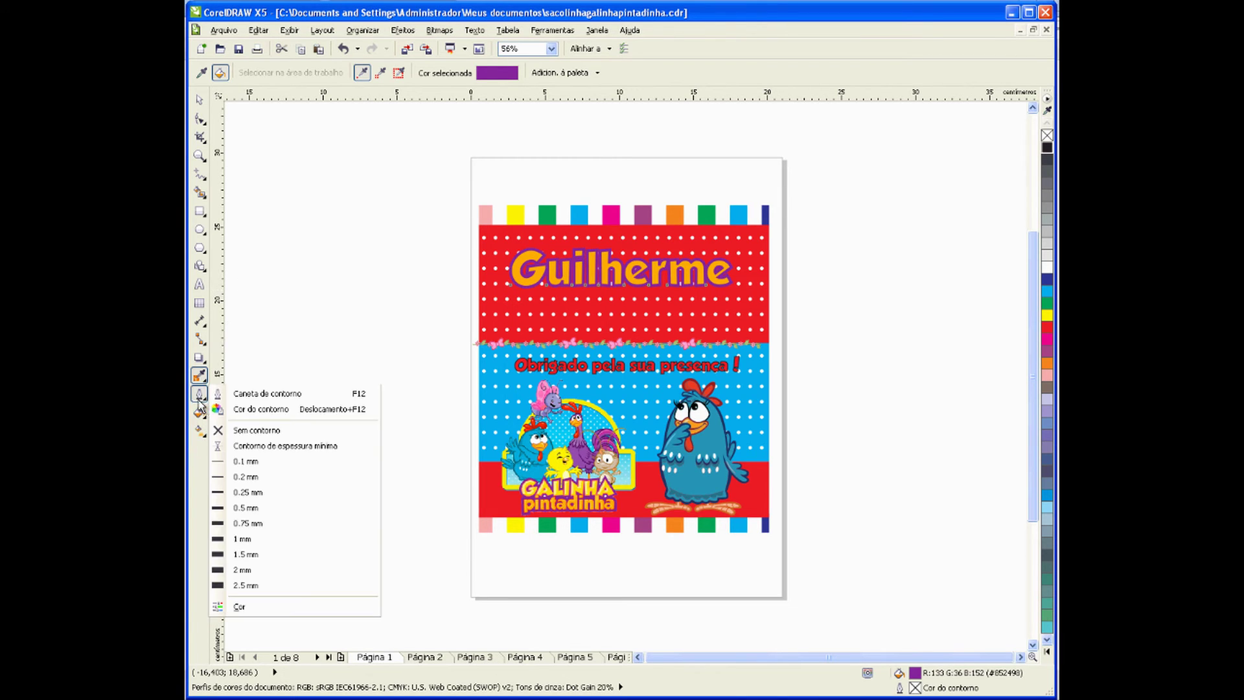
{"action": "left_click", "coordinate": [256, 554]}
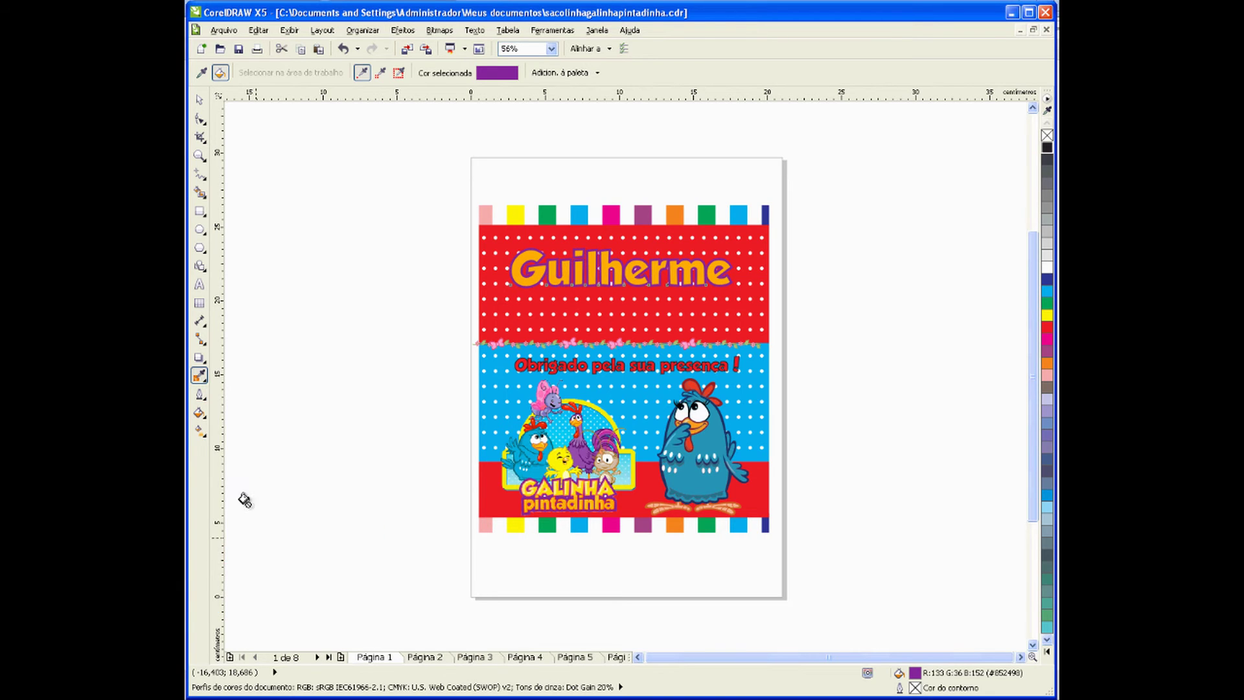
{"action": "left_click", "coordinate": [200, 100]}
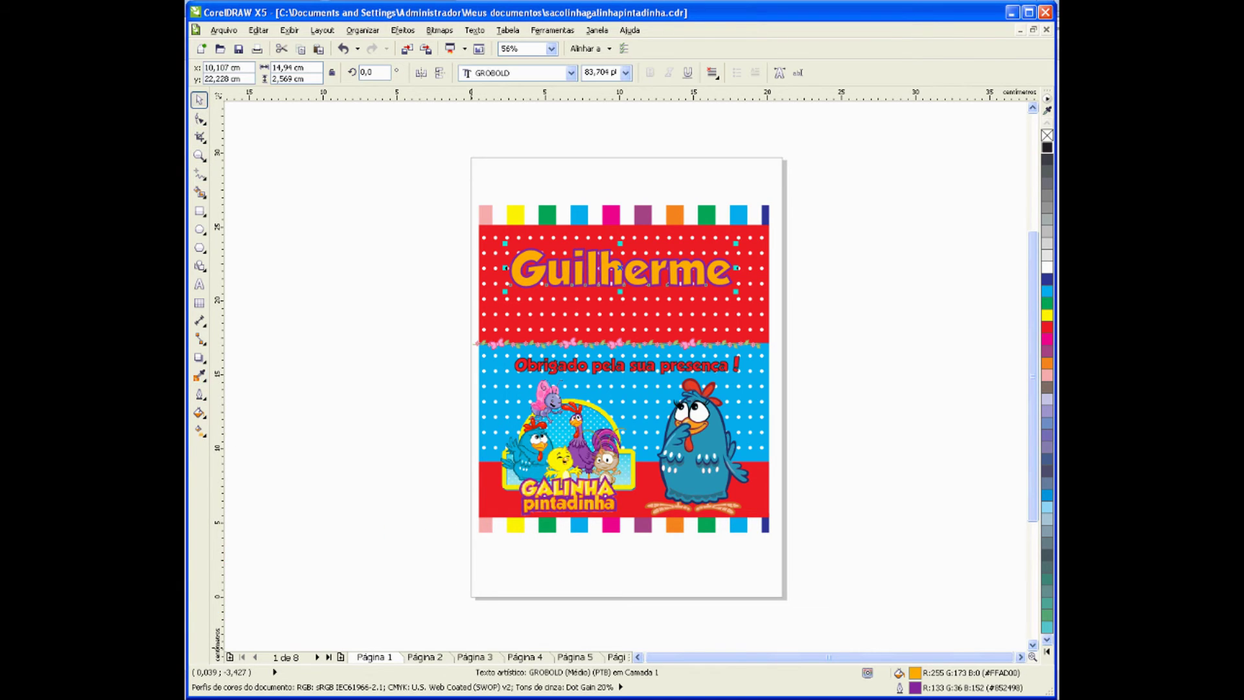
Step: Compare the name's style with page 2 and remove the outline from the name on page 1
{"action": "left_click", "coordinate": [425, 656]}
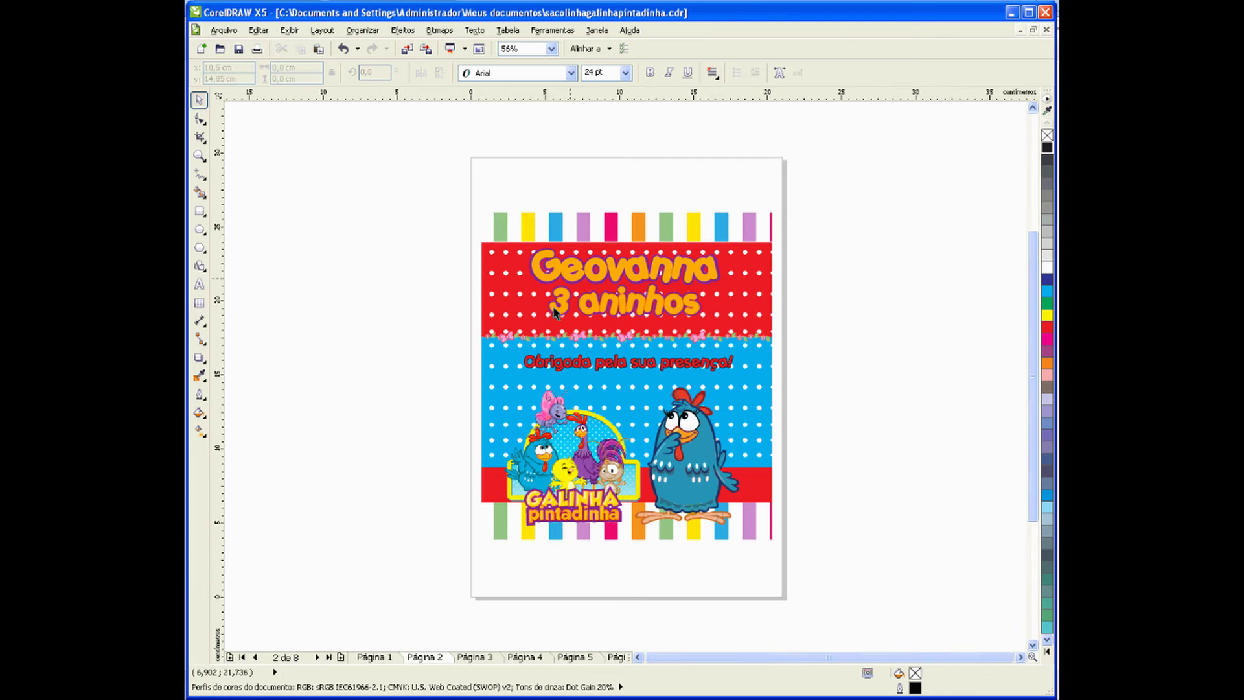
{"action": "left_click", "coordinate": [387, 657]}
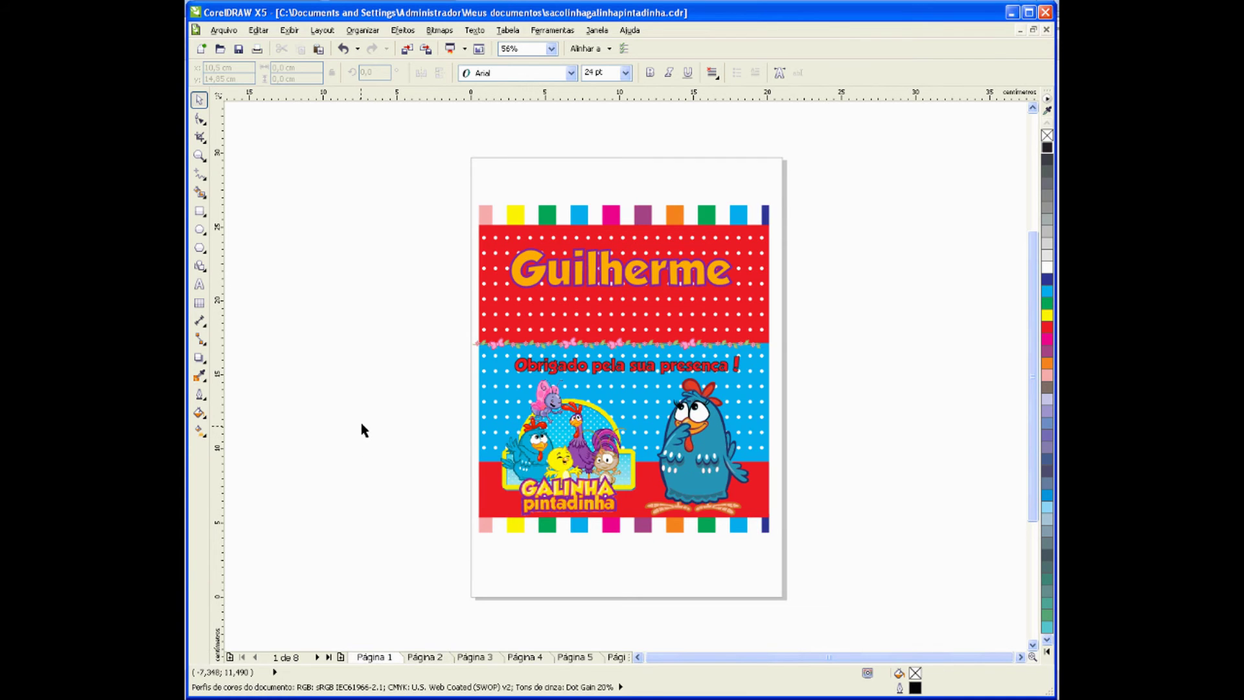
{"action": "left_click", "coordinate": [570, 285]}
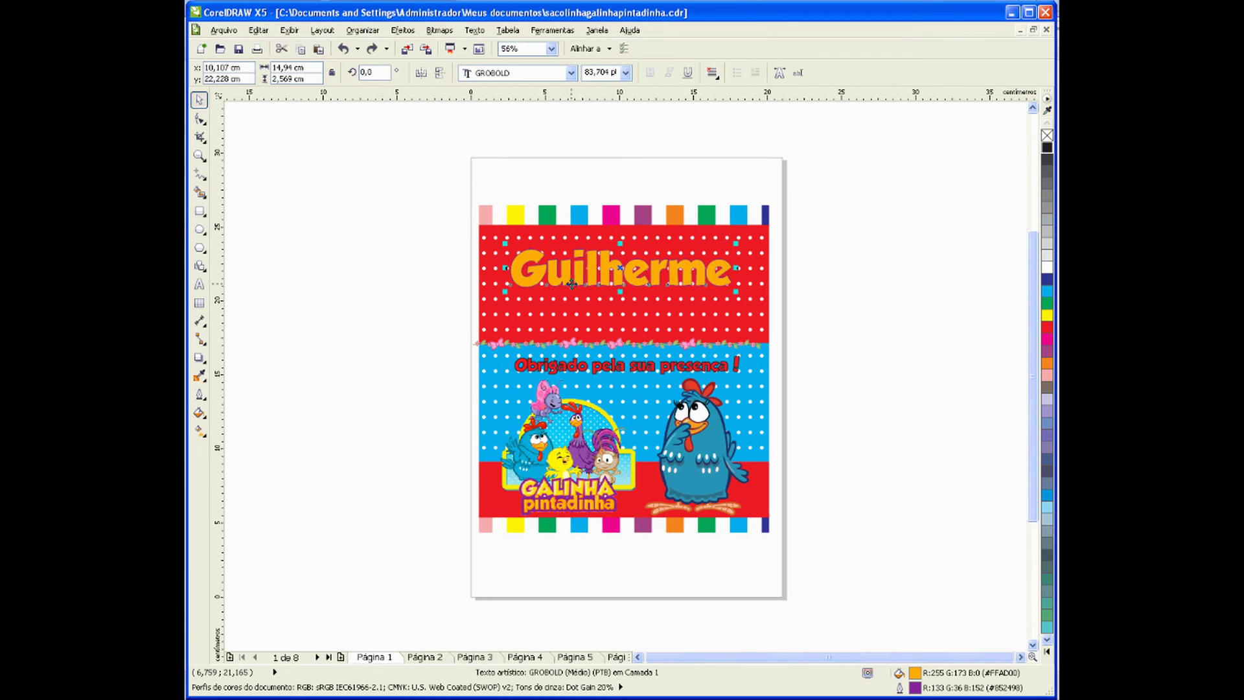
{"action": "right_click", "coordinate": [1046, 135]}
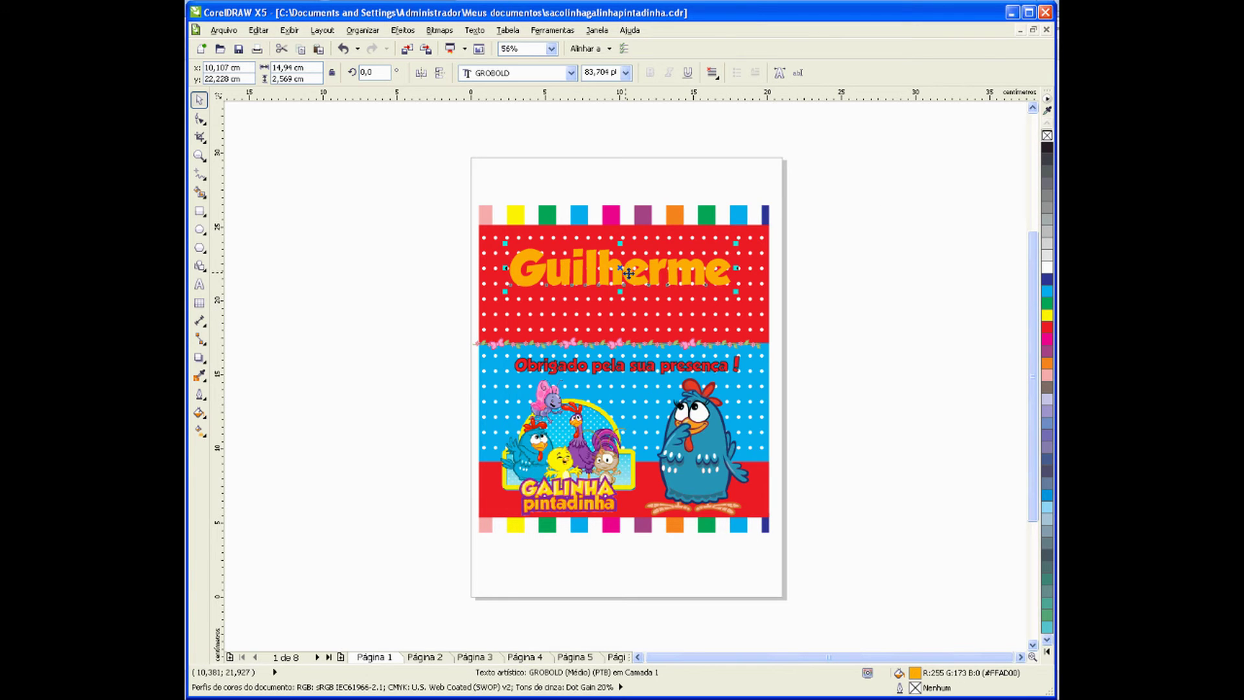
Step: Duplicate the orange name text with a 0.5 cm offset and move the copy to overlap the page's right edge
{"action": "left_click_drag", "start_coordinate": [628, 272], "coordinate": [739, 225]}
{"action": "key", "text": "ctrl+z"}
{"action": "mouse_move", "coordinate": [679, 268]}
{"action": "left_mouse_down"}
{"action": "mouse_move", "coordinate": [714, 248]}
{"action": "mouse_move", "coordinate": [667, 266]}
{"action": "left_mouse_up"}
{"action": "key", "text": "ctrl+d"}
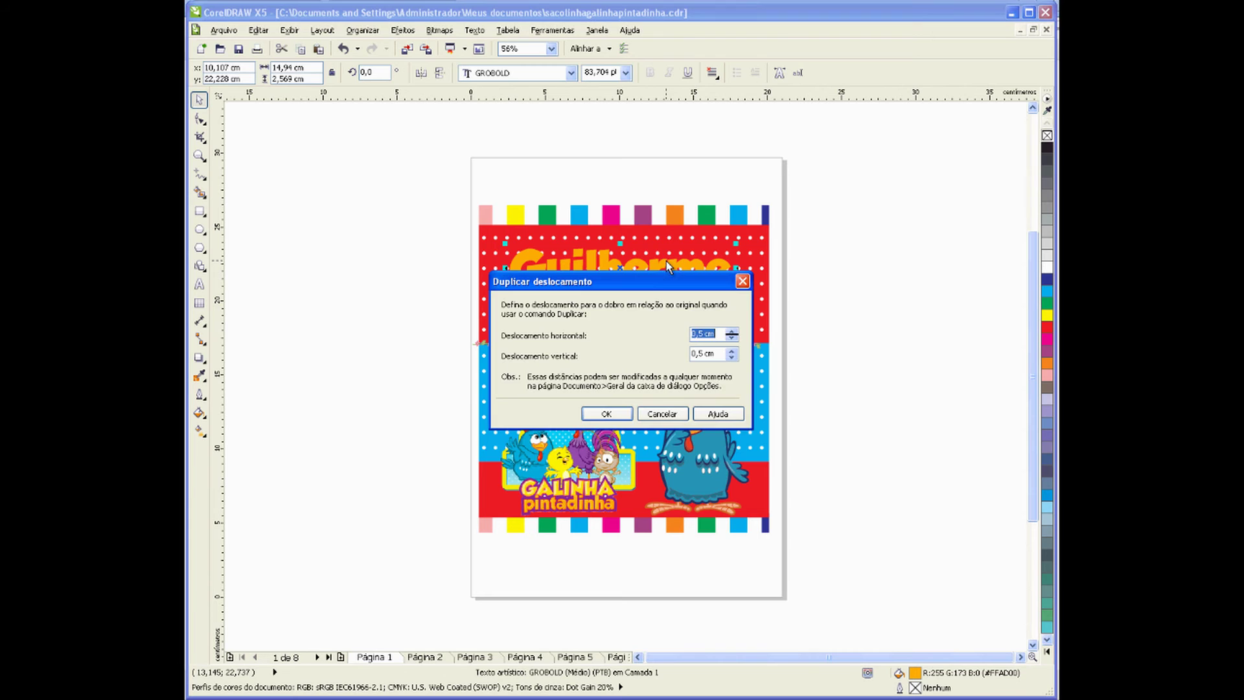
{"action": "left_click", "coordinate": [597, 414]}
{"action": "left_click_drag", "start_coordinate": [620, 280], "coordinate": [827, 315]}
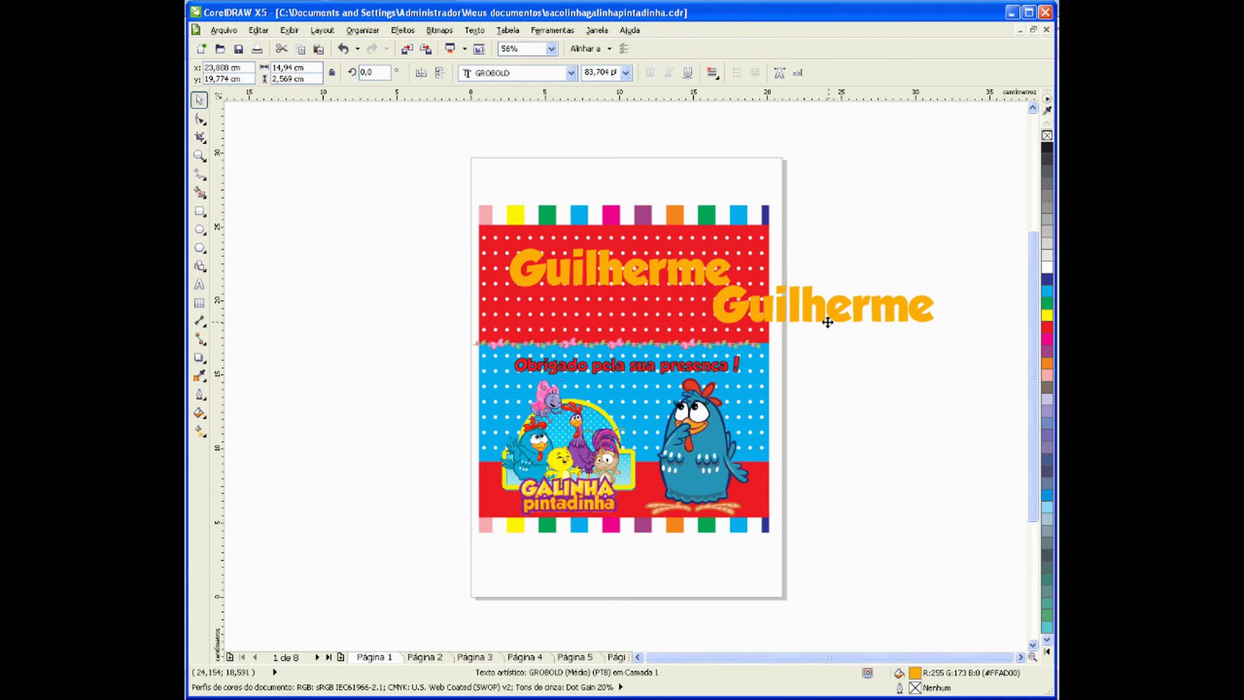
Step: Give the duplicated name a 2 mm purple outline and fill it with the same purple (#852498)
{"action": "left_click", "coordinate": [738, 310]}
{"action": "left_click", "coordinate": [199, 393]}
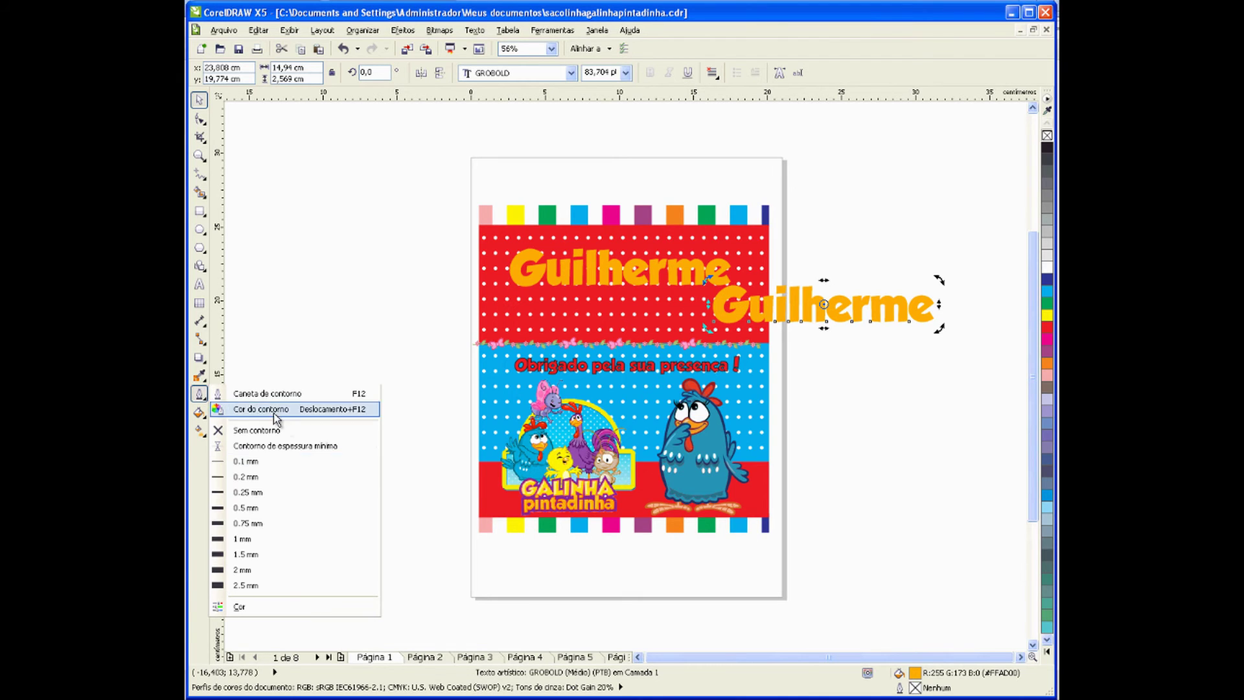
{"action": "left_click", "coordinate": [252, 569]}
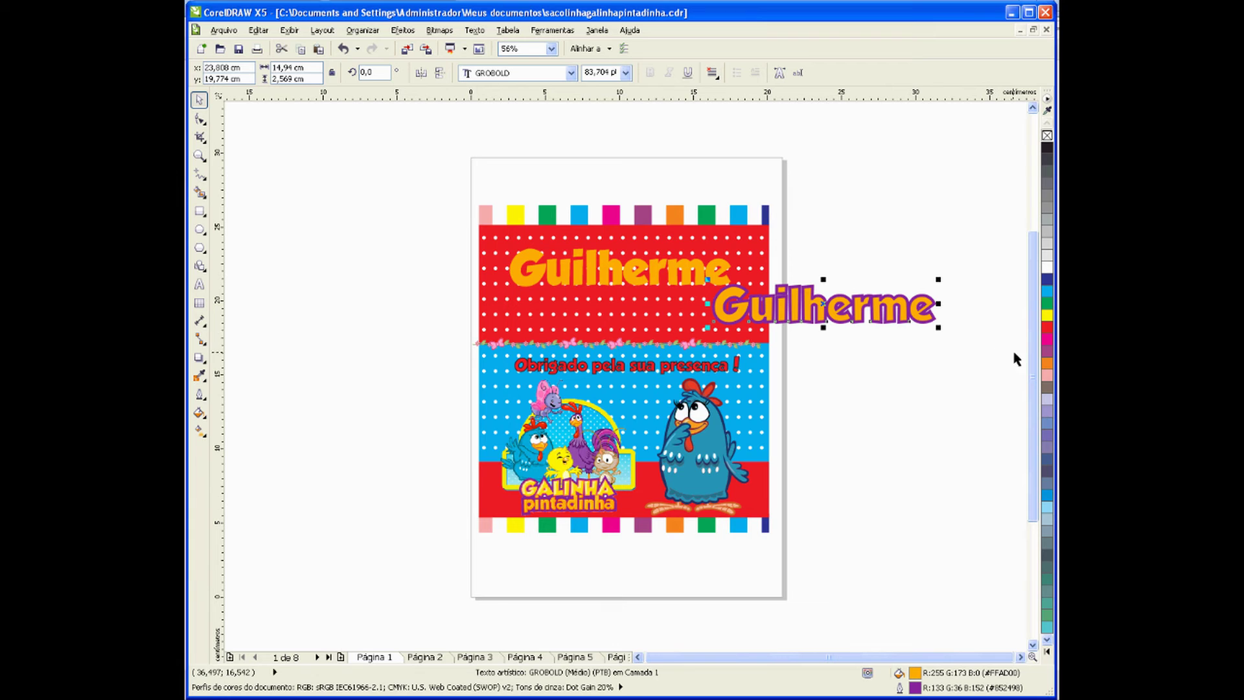
{"action": "left_click", "coordinate": [200, 374]}
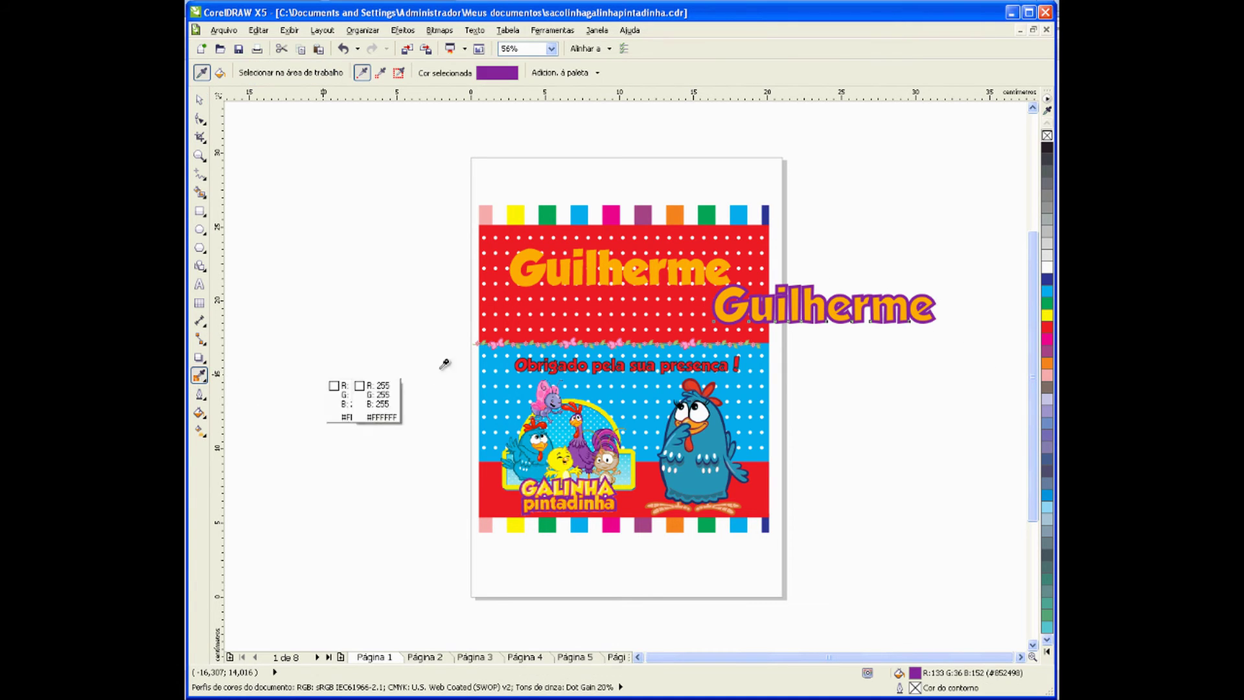
{"action": "left_click", "coordinate": [738, 280]}
{"action": "left_click", "coordinate": [725, 294]}
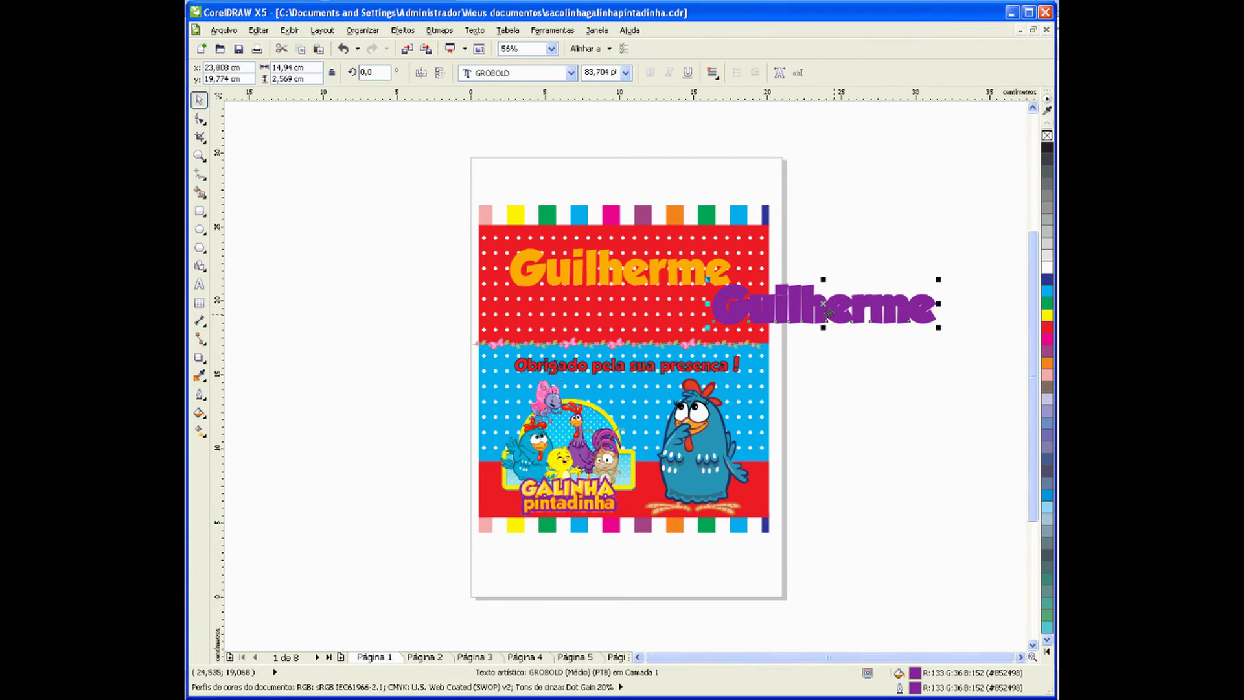
Step: Stack the purple copy and the orange name on the lower part of the red band, with the orange in front and aligned
{"action": "left_click_drag", "start_coordinate": [828, 312], "coordinate": [619, 290]}
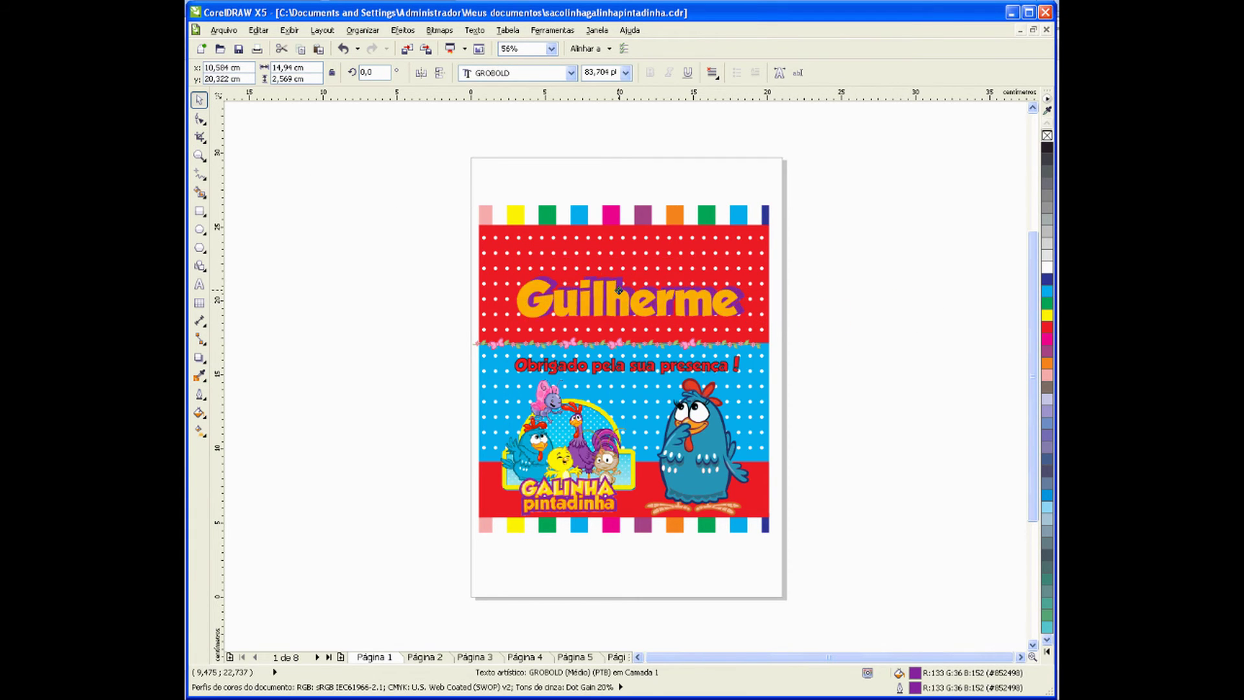
{"action": "left_click", "coordinate": [619, 290]}
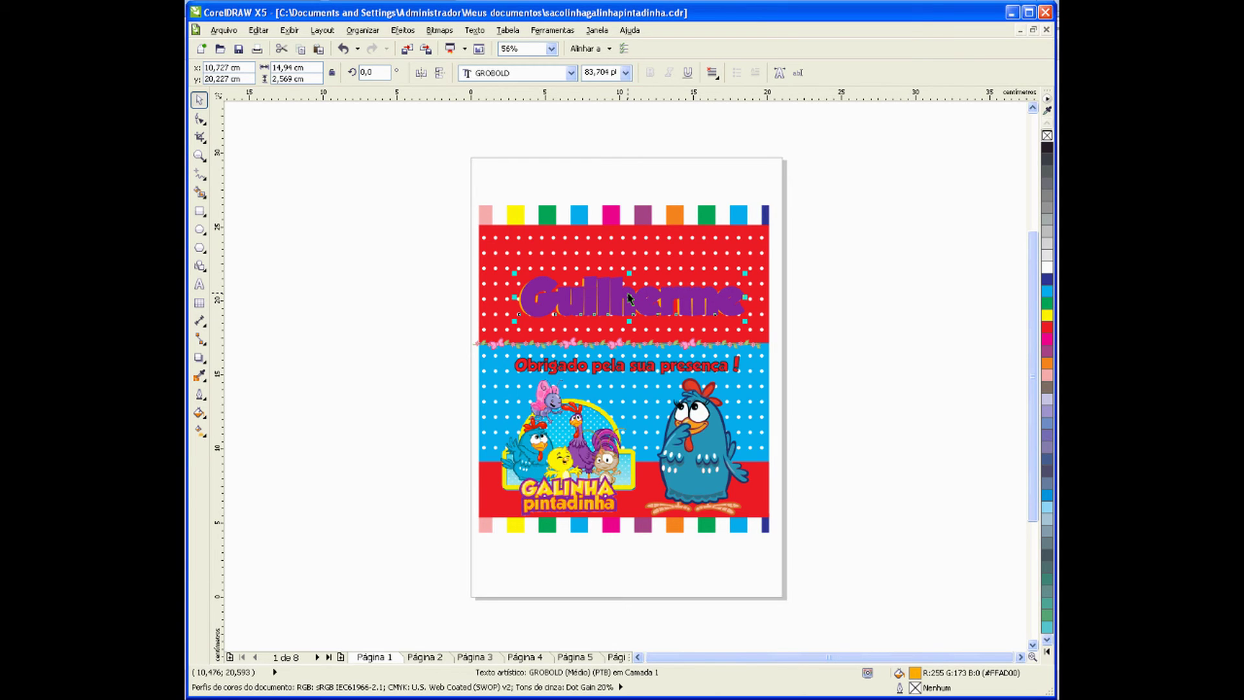
{"action": "key", "text": "shift+Page_Up"}
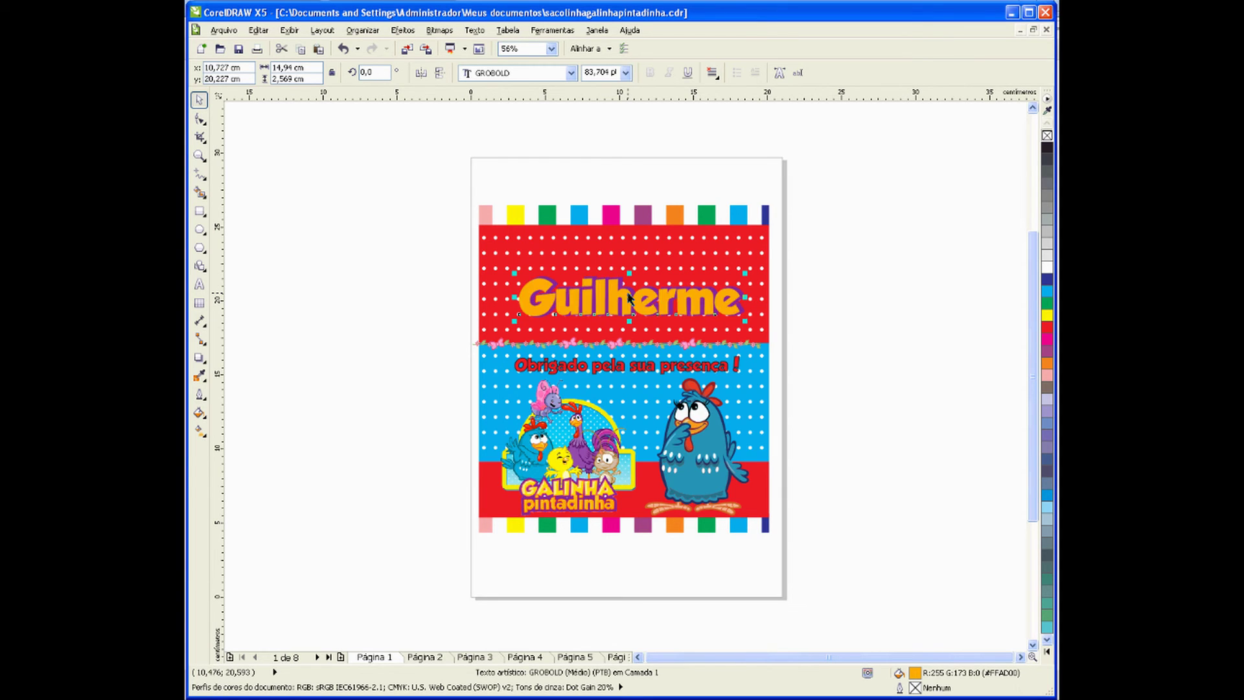
{"action": "left_click_drag", "start_coordinate": [628, 293], "coordinate": [629, 293]}
{"action": "key", "text": "Up"}
{"action": "key", "text": "Up"}
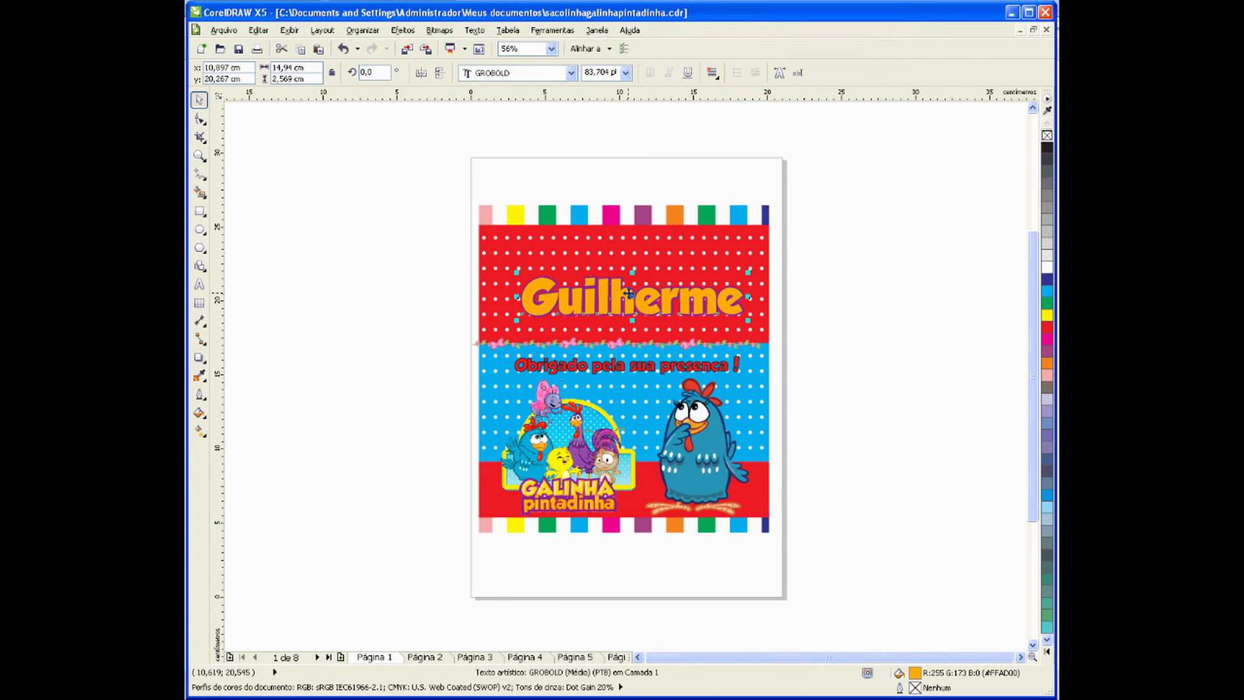
Step: Move the orange name aside, apply a preset outline width to the purple copy, and place the orange name back over it
{"action": "left_click", "coordinate": [857, 340]}
{"action": "left_click_drag", "start_coordinate": [723, 303], "coordinate": [721, 334]}
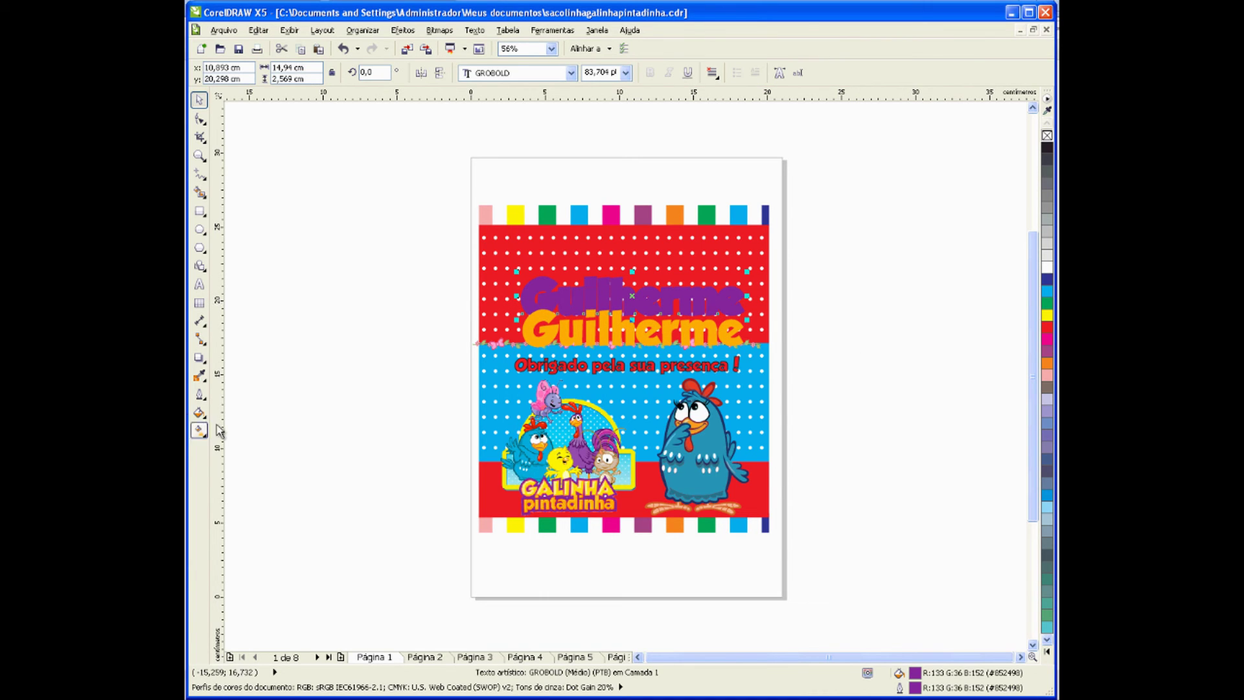
{"action": "left_click", "coordinate": [200, 393]}
{"action": "left_click", "coordinate": [237, 587]}
{"action": "left_click_drag", "start_coordinate": [607, 344], "coordinate": [604, 303]}
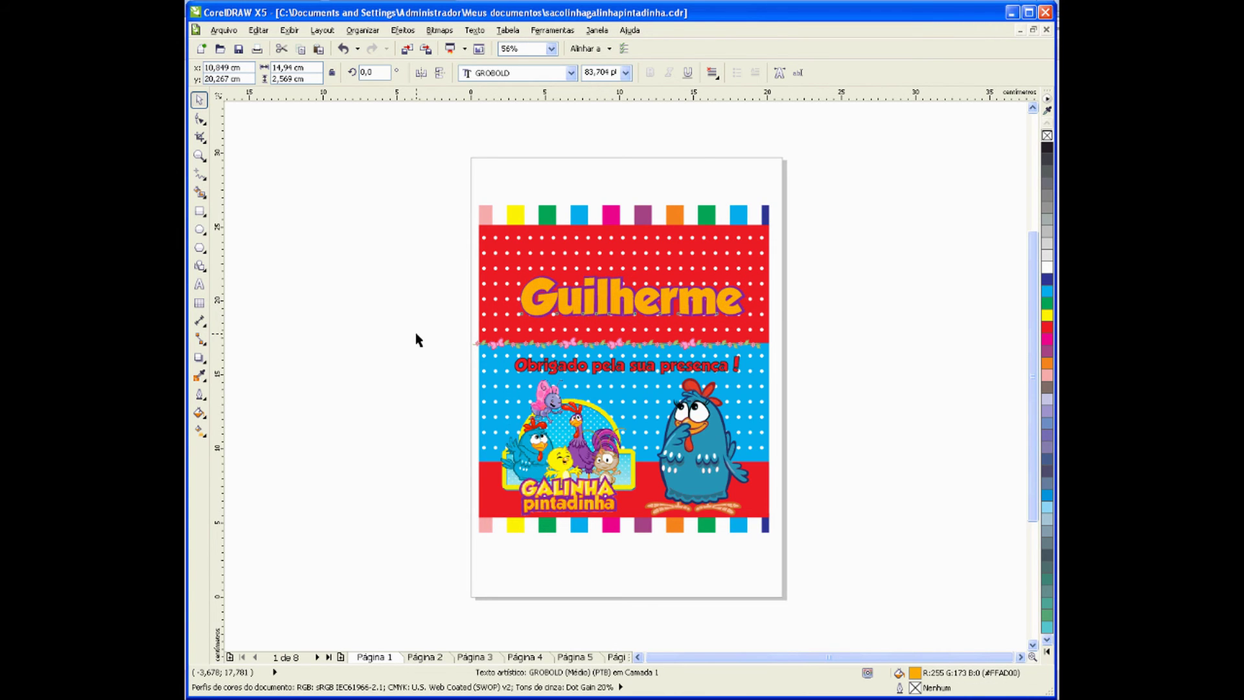
Step: Move the stacked name to the upper part of the red band and copy its purple backing to overlap the page's right edge
{"action": "left_click", "coordinate": [417, 339]}
{"action": "left_click_drag", "start_coordinate": [770, 344], "coordinate": [504, 258]}
{"action": "left_click_drag", "start_coordinate": [621, 298], "coordinate": [887, 381]}
{"action": "left_click", "coordinate": [801, 329]}
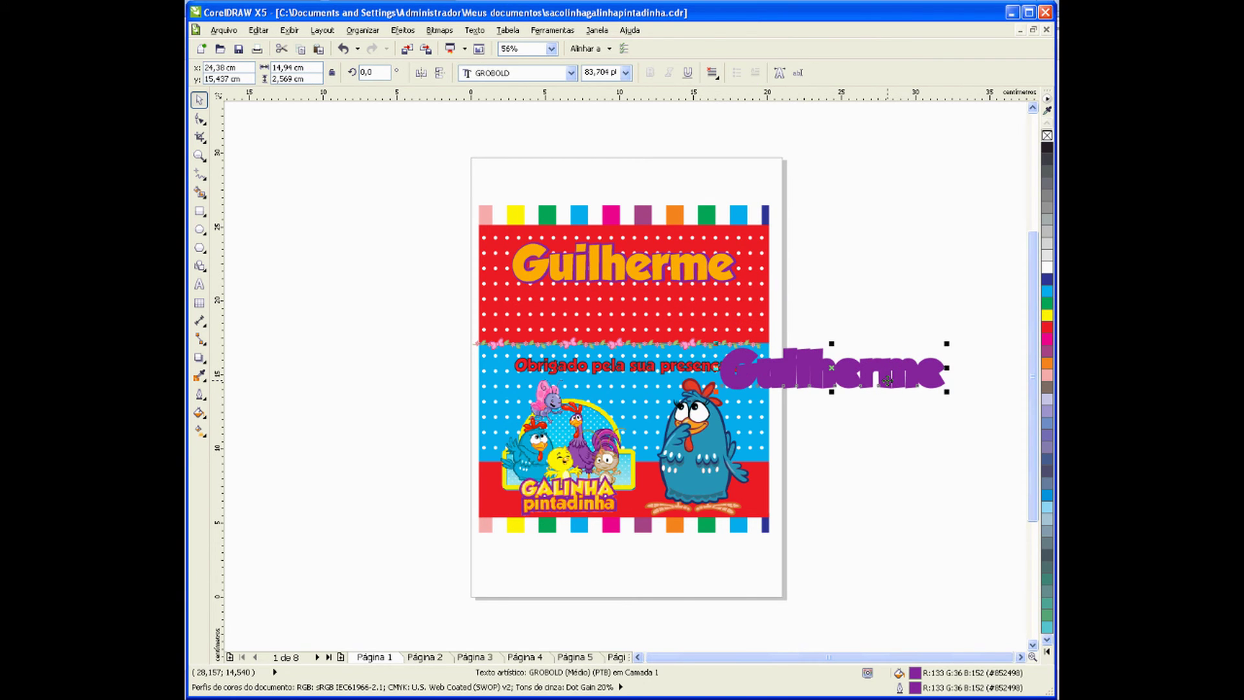
Step: Replace the purple copy's text with "6 anos" and place it below the name on the red band
{"action": "key", "text": "F8"}
{"action": "key", "text": "BackSpace"}
{"action": "key", "text": "BackSpace"}
{"action": "key", "text": "BackSpace"}
{"action": "key", "text": "BackSpace"}
{"action": "key", "text": "BackSpace"}
{"action": "key", "text": "BackSpace"}
{"action": "key", "text": "BackSpace"}
{"action": "key", "text": "BackSpace"}
{"action": "key", "text": "BackSpace"}
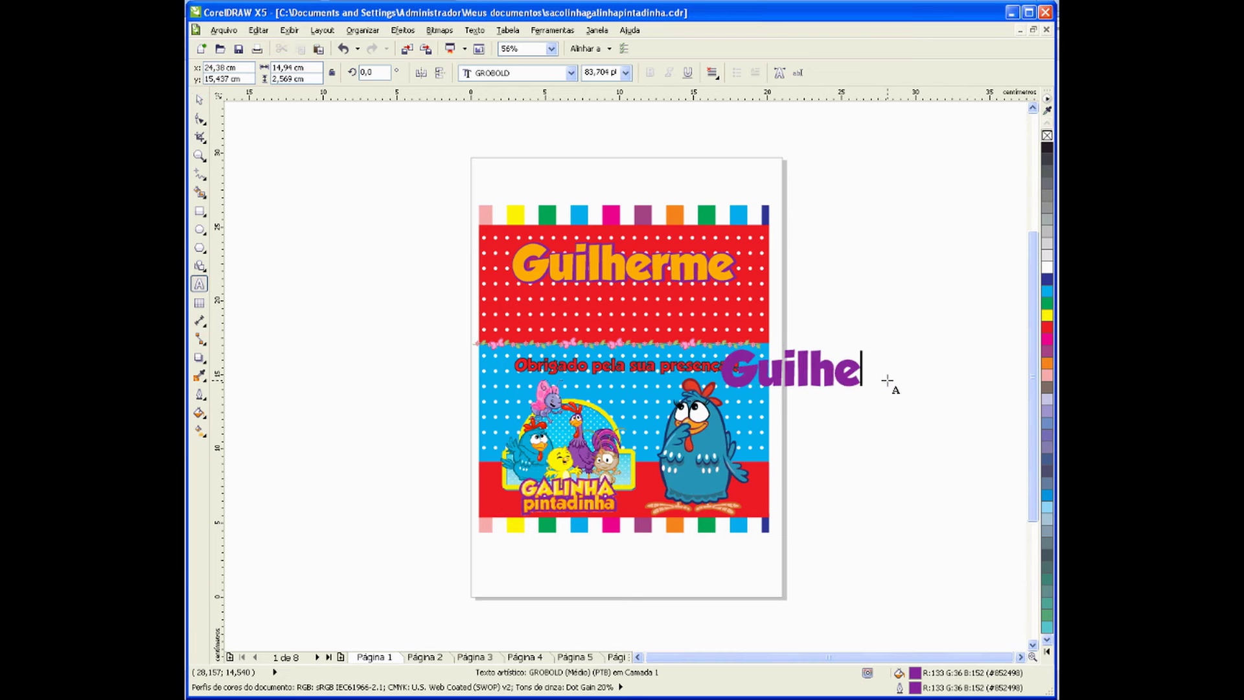
{"action": "type", "text": "5"}
{"action": "key", "text": "BackSpace"}
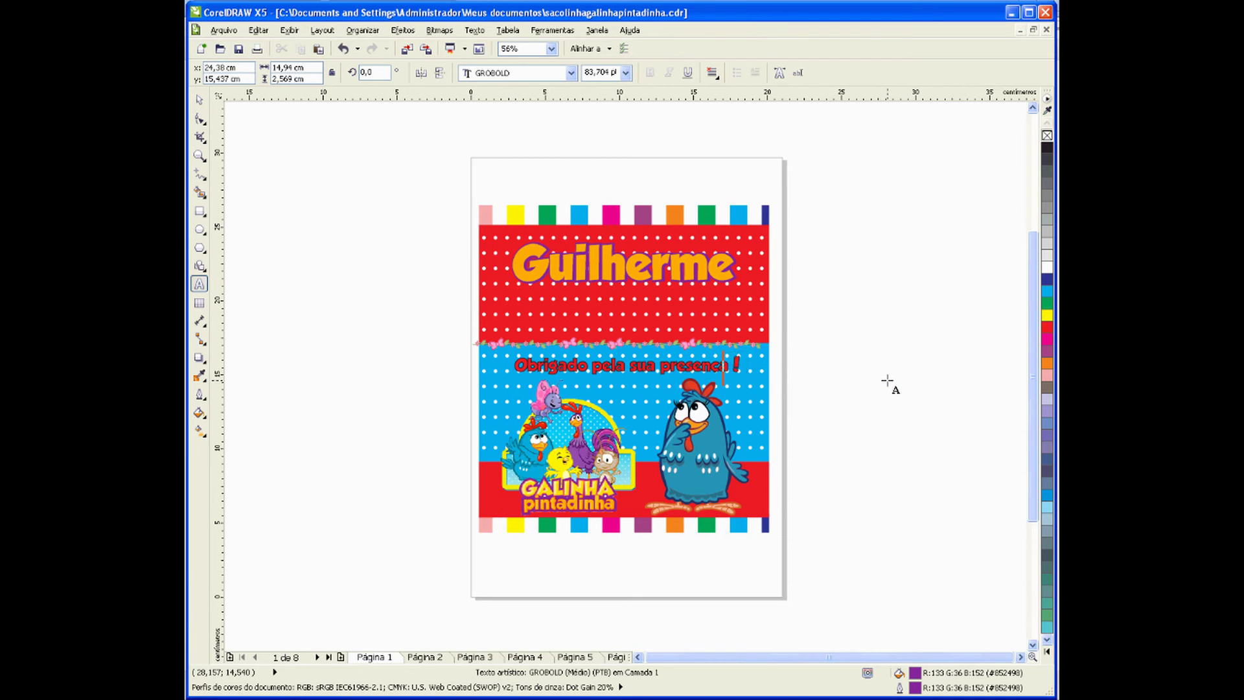
{"action": "type", "text": "6 anos"}
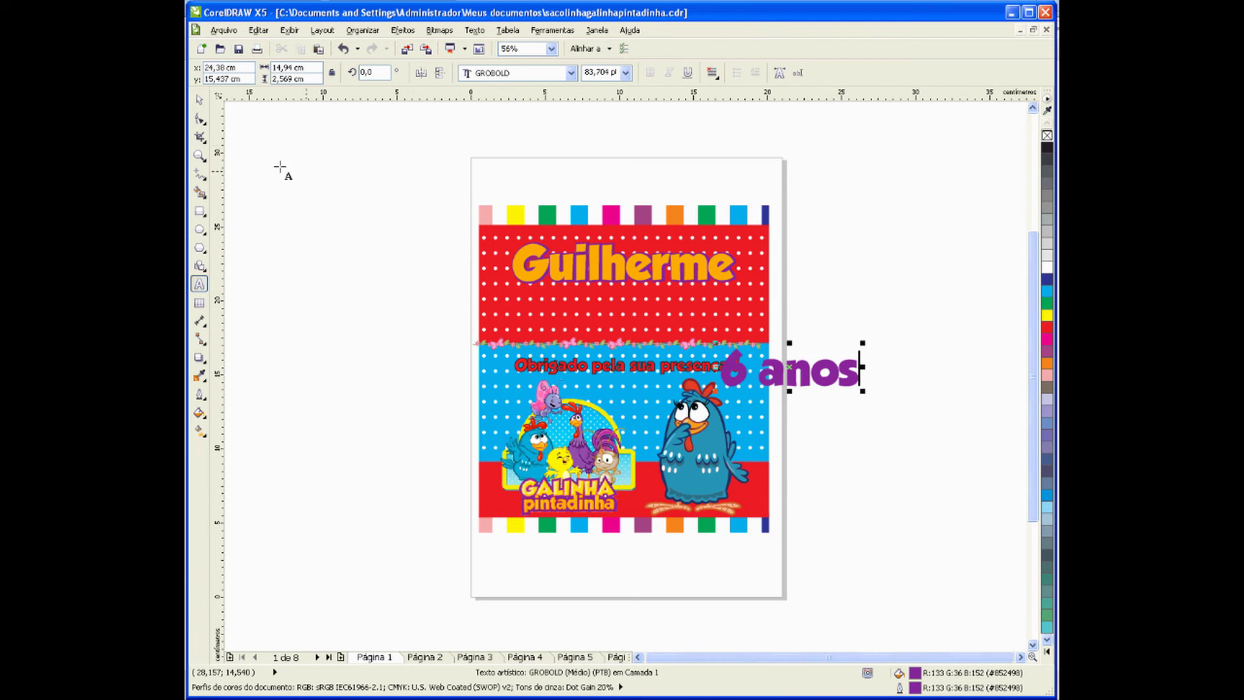
{"action": "left_click", "coordinate": [199, 99]}
{"action": "left_click_drag", "start_coordinate": [790, 368], "coordinate": [625, 311]}
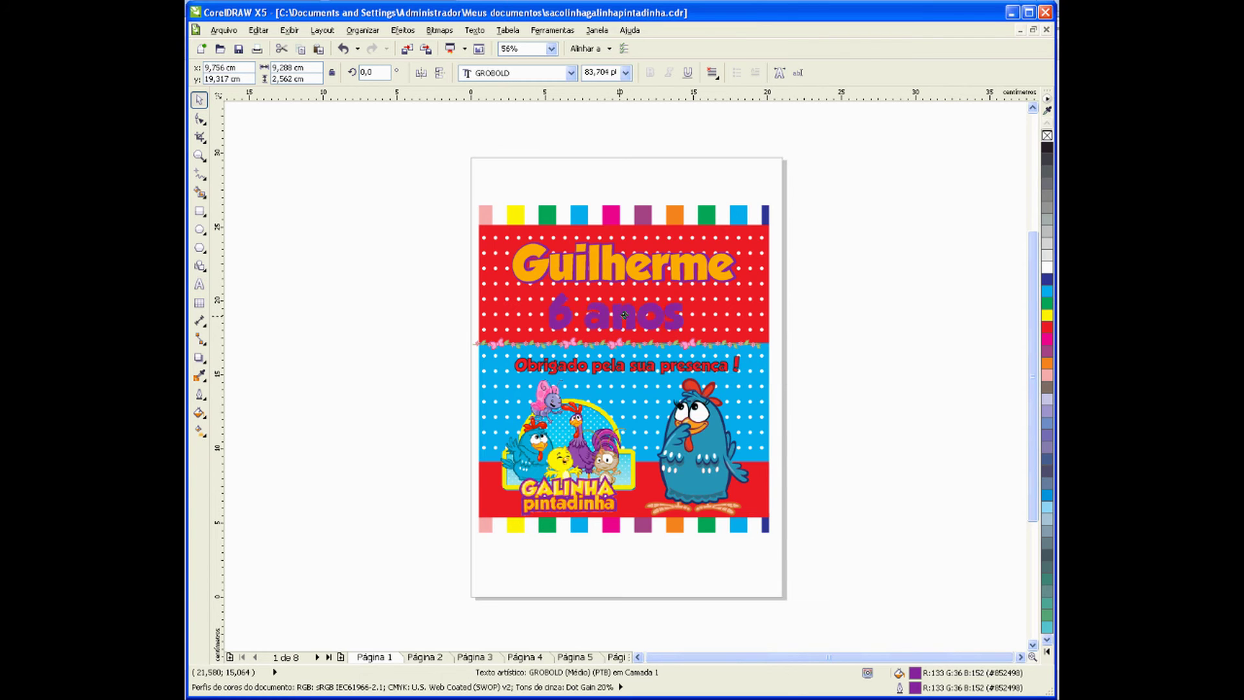
{"action": "left_click", "coordinate": [599, 267]}
{"action": "left_click_drag", "start_coordinate": [600, 267], "coordinate": [812, 288]}
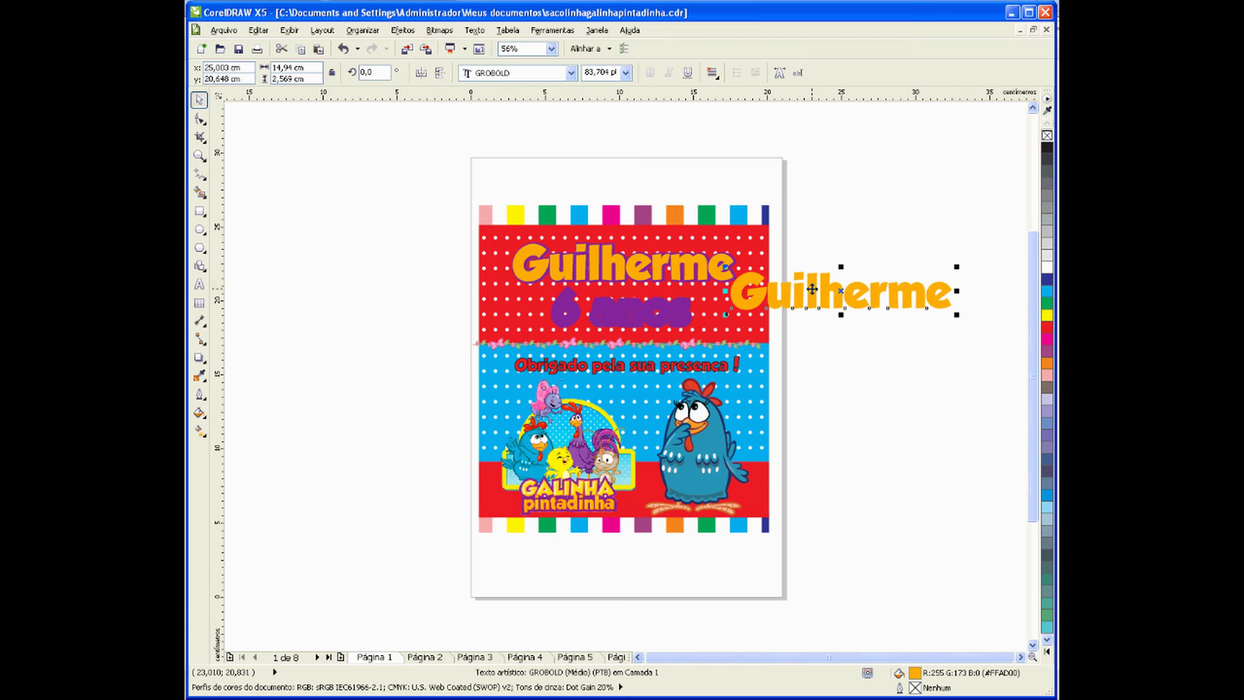
{"action": "key", "text": "F8"}
{"action": "key", "text": "ctrl+z"}
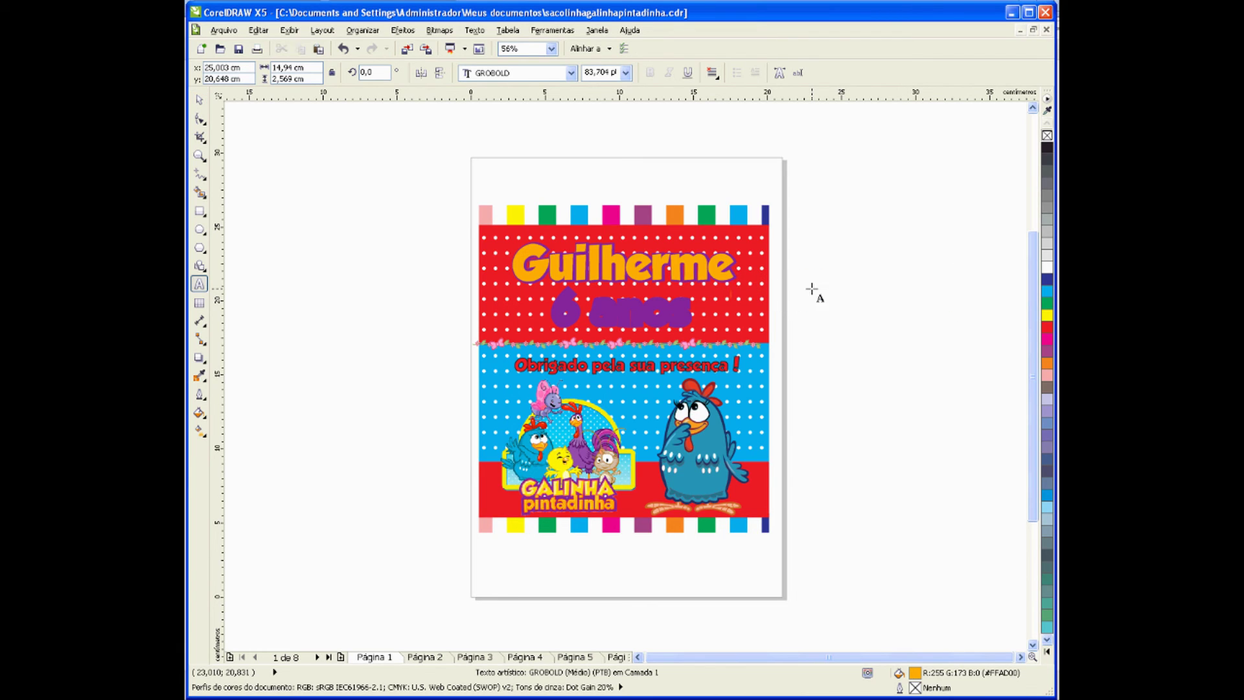
{"action": "type", "text": "6"}
{"action": "key", "text": "BackSpace"}
{"action": "left_click", "coordinate": [199, 99]}
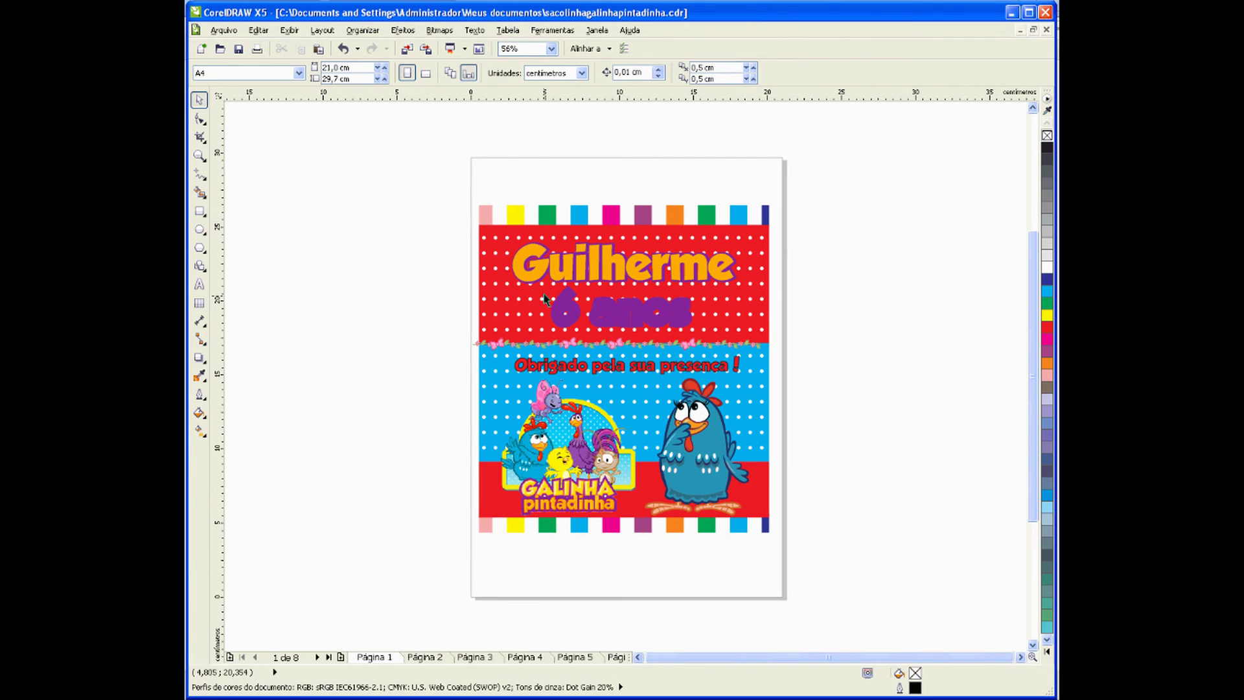
Step: Duplicate the orange name across the page's right edge and change the copy's text to "6 anos"
{"action": "left_click_drag", "start_coordinate": [557, 269], "coordinate": [764, 279]}
{"action": "right_click", "coordinate": [764, 280]}
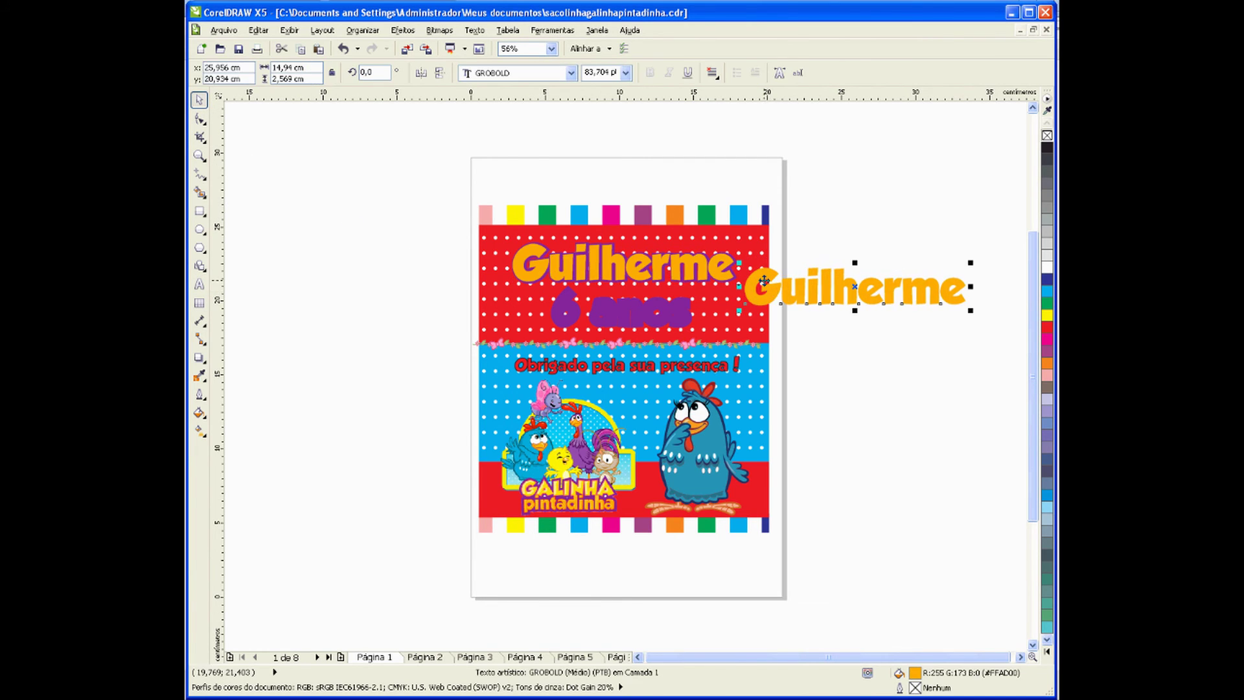
{"action": "key", "text": "F8"}
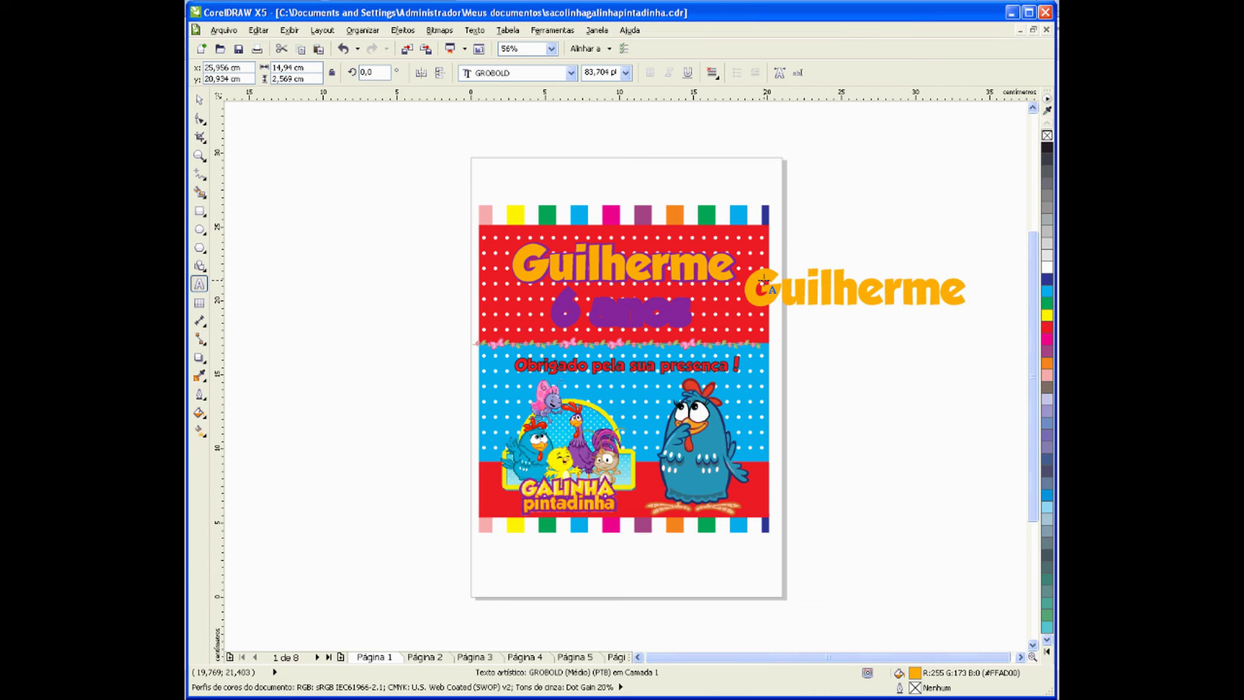
{"action": "key", "text": "BackSpace"}
{"action": "key", "text": "BackSpace"}
{"action": "key", "text": "BackSpace"}
{"action": "key", "text": "BackSpace"}
{"action": "key", "text": "BackSpace"}
{"action": "key", "text": "BackSpace"}
{"action": "key", "text": "BackSpace"}
{"action": "key", "text": "BackSpace"}
{"action": "key", "text": "BackSpace"}
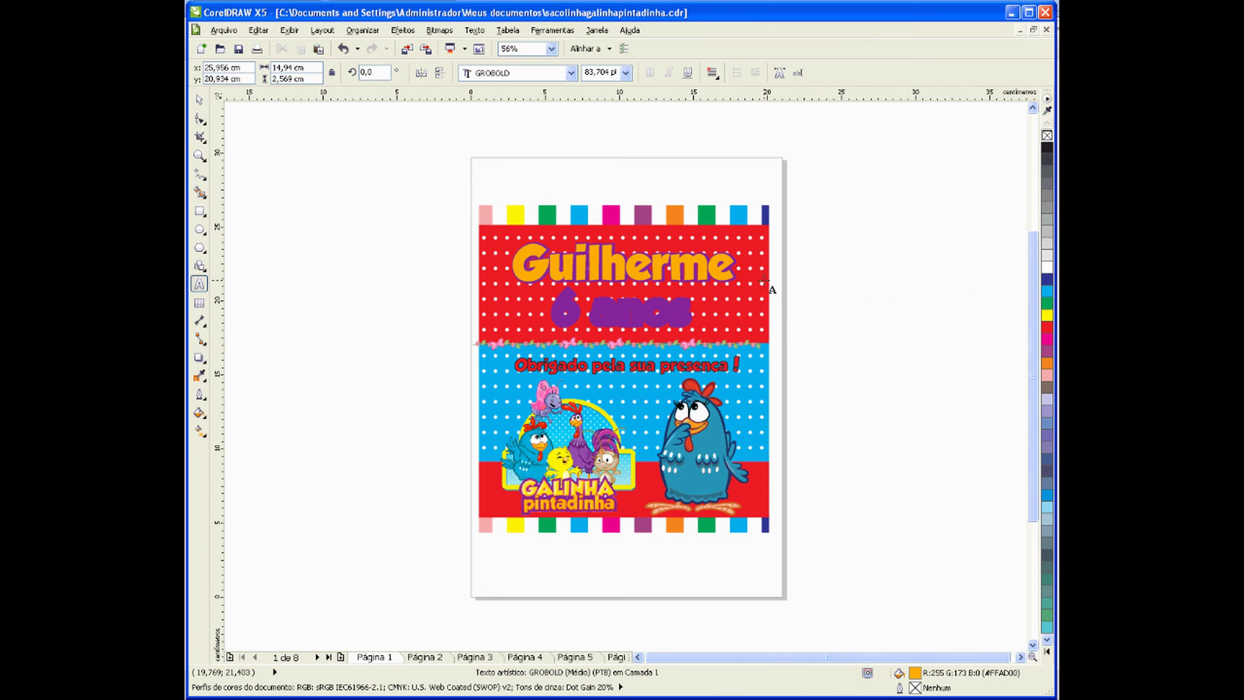
{"action": "type", "text": "6 anos"}
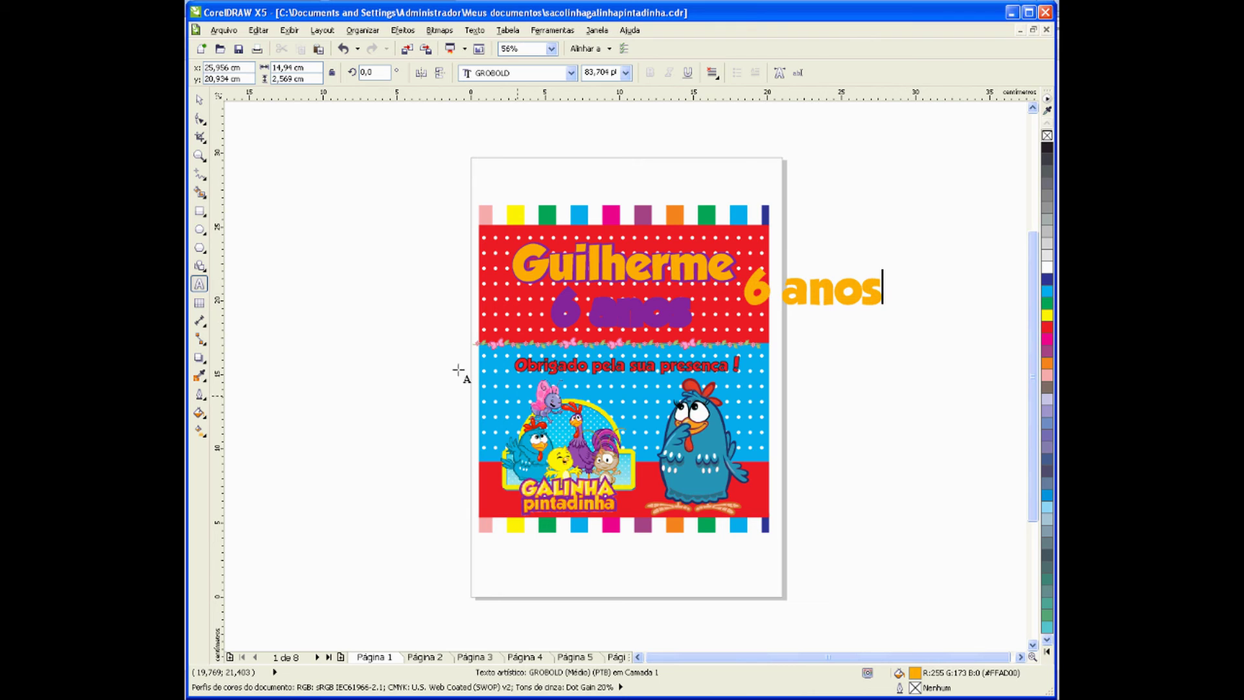
{"action": "left_click", "coordinate": [199, 99]}
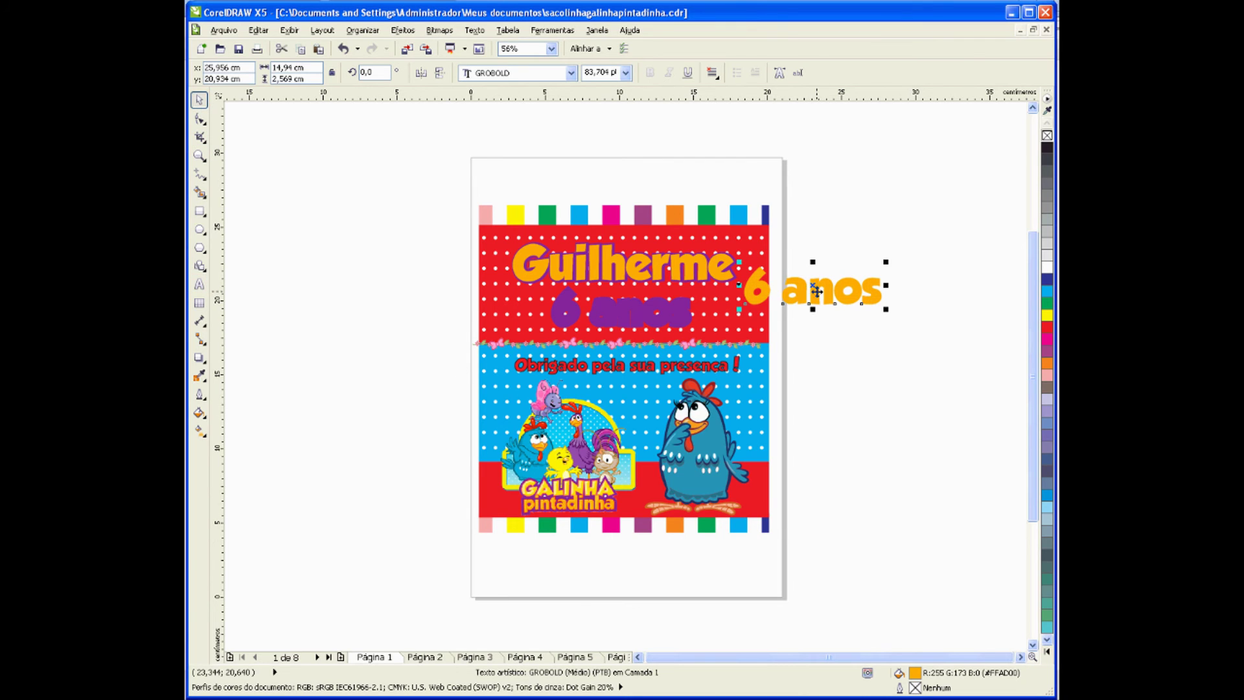
Step: Place the orange "6 anos" over its purple backing and group the two texts
{"action": "left_click_drag", "start_coordinate": [817, 292], "coordinate": [626, 310]}
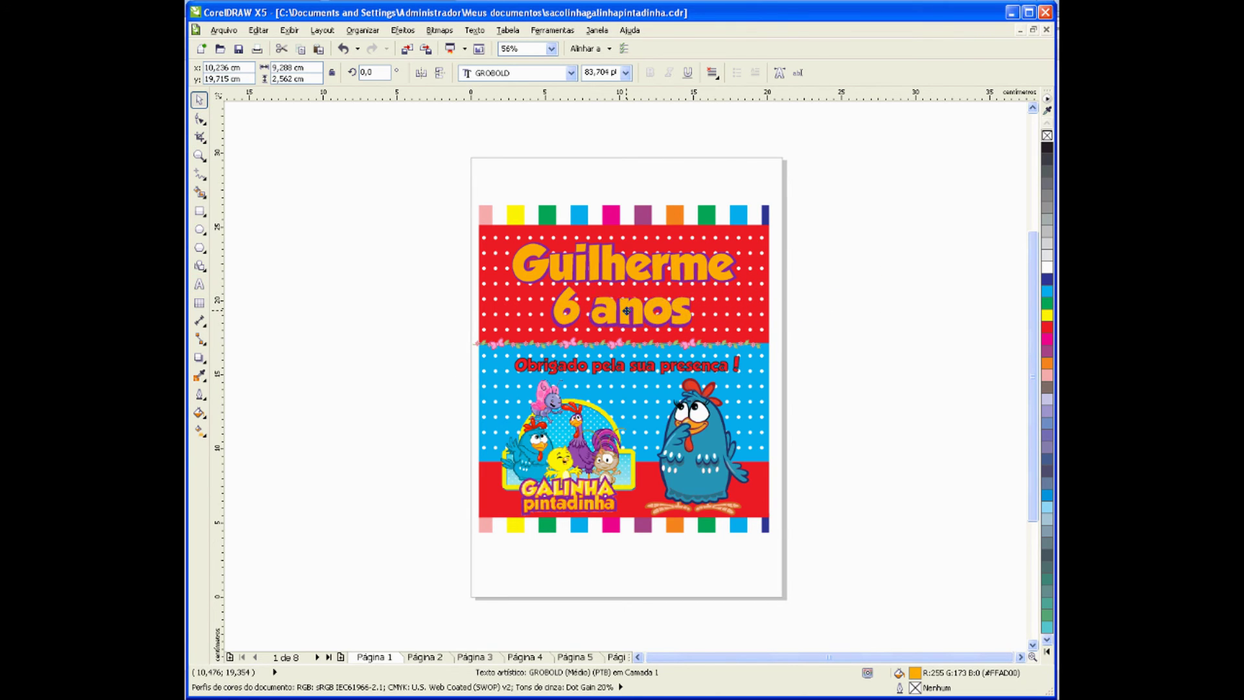
{"action": "left_click", "coordinate": [449, 358]}
{"action": "left_click_drag", "start_coordinate": [436, 285], "coordinate": [810, 357]}
{"action": "left_click", "coordinate": [846, 356]}
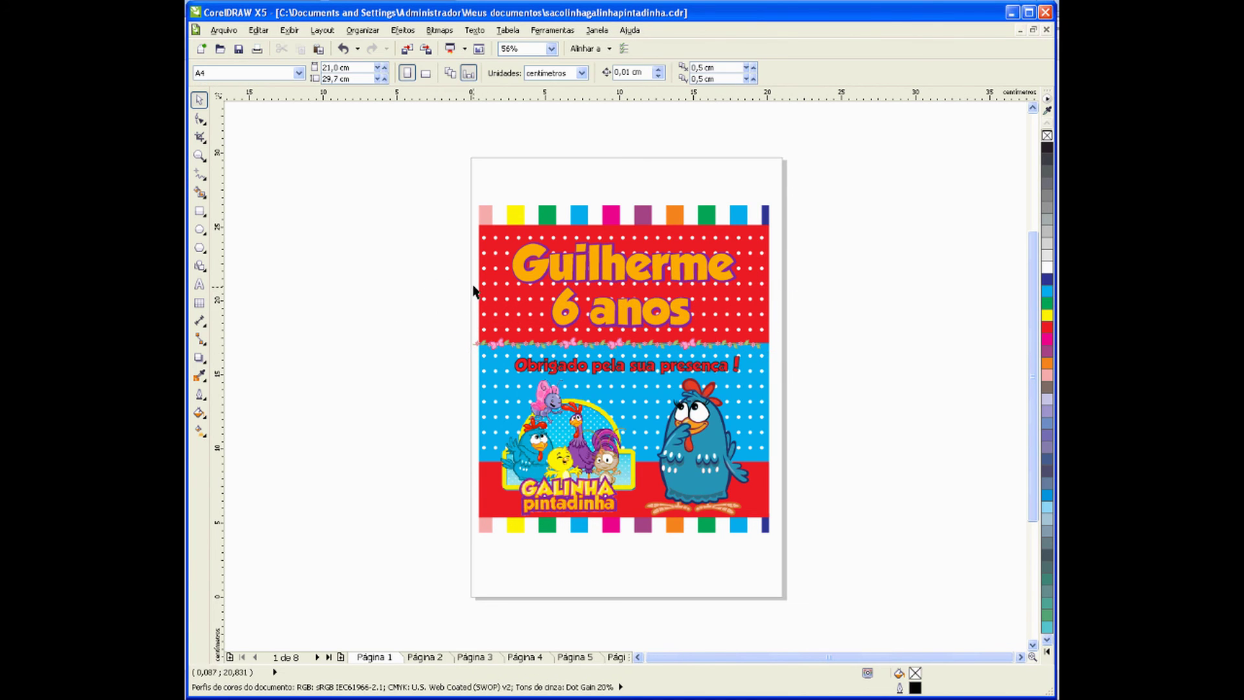
{"action": "left_click_drag", "start_coordinate": [439, 268], "coordinate": [734, 338]}
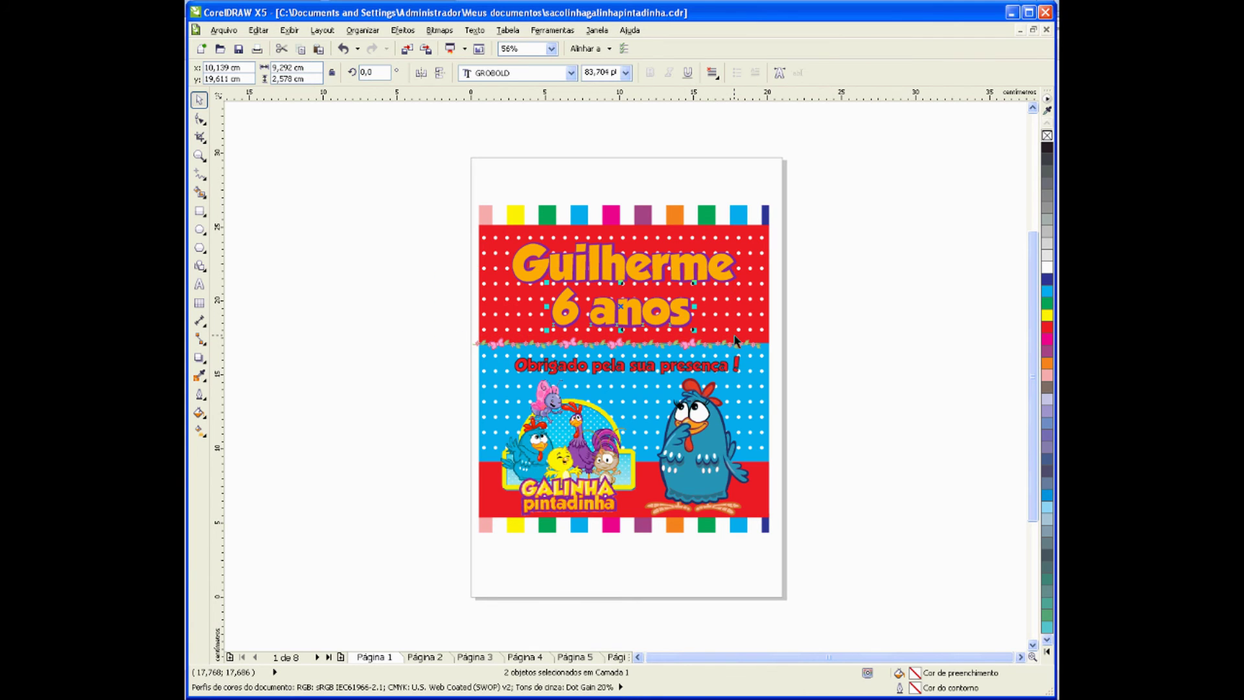
{"action": "key", "text": "ctrl+g"}
{"action": "left_click", "coordinate": [420, 291]}
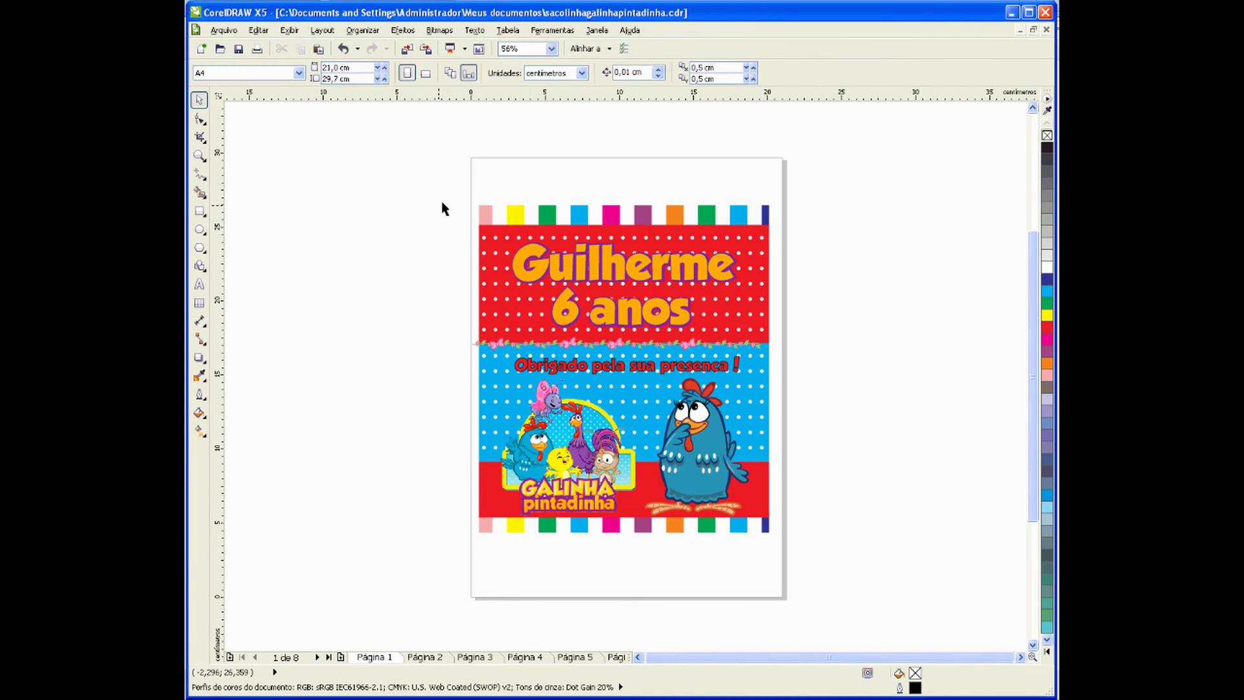
Step: Group the name with its purple backing and shift the "6 anos" group slightly lower on the red band
{"action": "left_click_drag", "start_coordinate": [442, 203], "coordinate": [780, 295]}
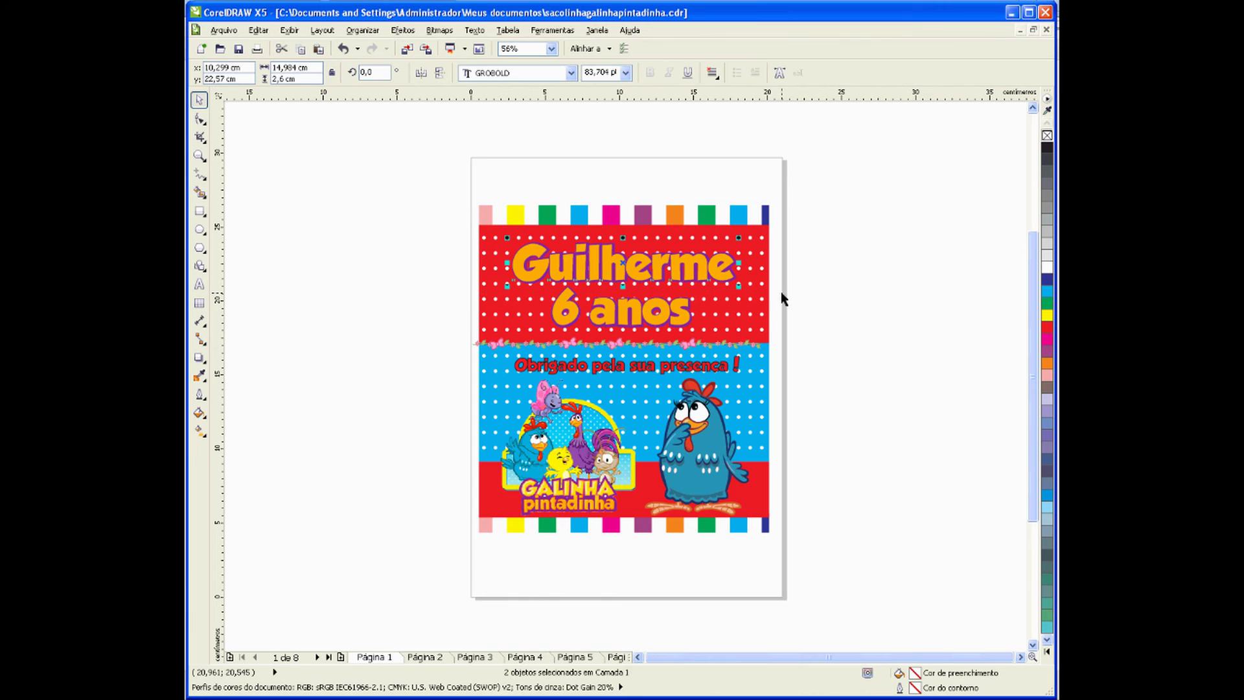
{"action": "left_click", "coordinate": [810, 327]}
{"action": "left_click", "coordinate": [687, 321]}
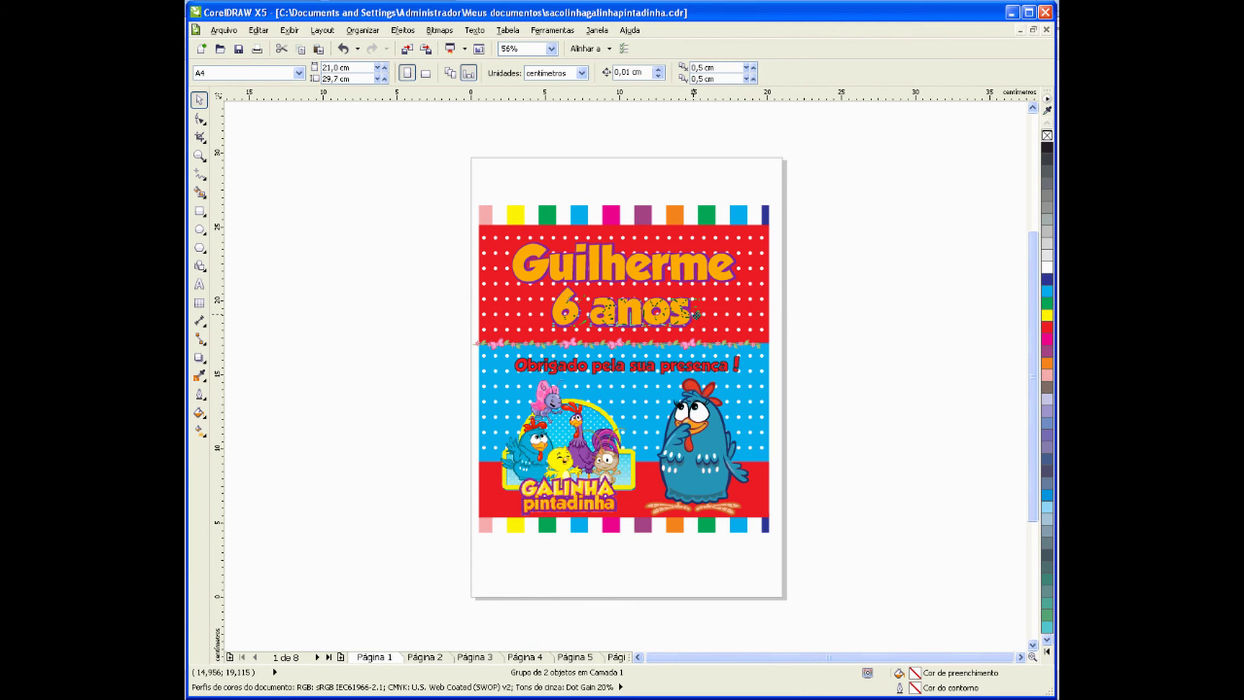
{"action": "mouse_move", "coordinate": [614, 310]}
{"action": "left_mouse_down"}
{"action": "mouse_move", "coordinate": [653, 298]}
{"action": "mouse_move", "coordinate": [557, 324]}
{"action": "mouse_move", "coordinate": [632, 321]}
{"action": "left_mouse_up"}
{"action": "key", "text": "Escape"}
Step: Centre "6 anos" horizontally under the name and group both lines together
{"action": "left_click_drag", "start_coordinate": [431, 221], "coordinate": [803, 345]}
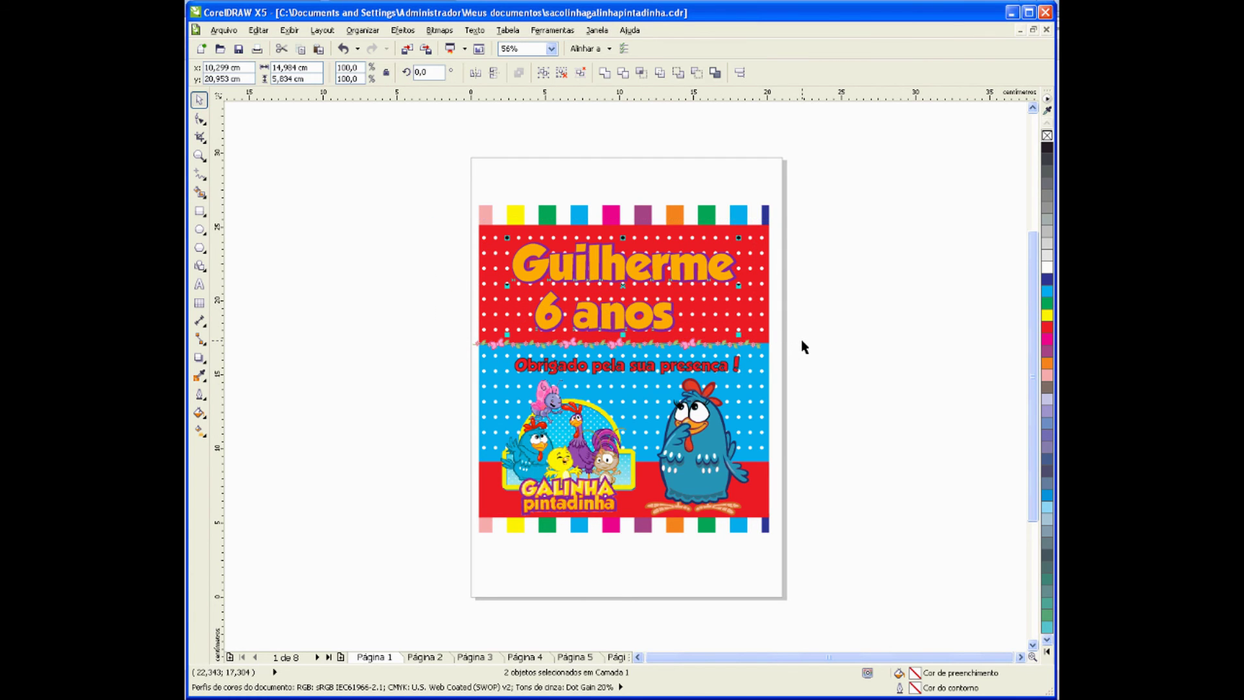
{"action": "key", "text": "e"}
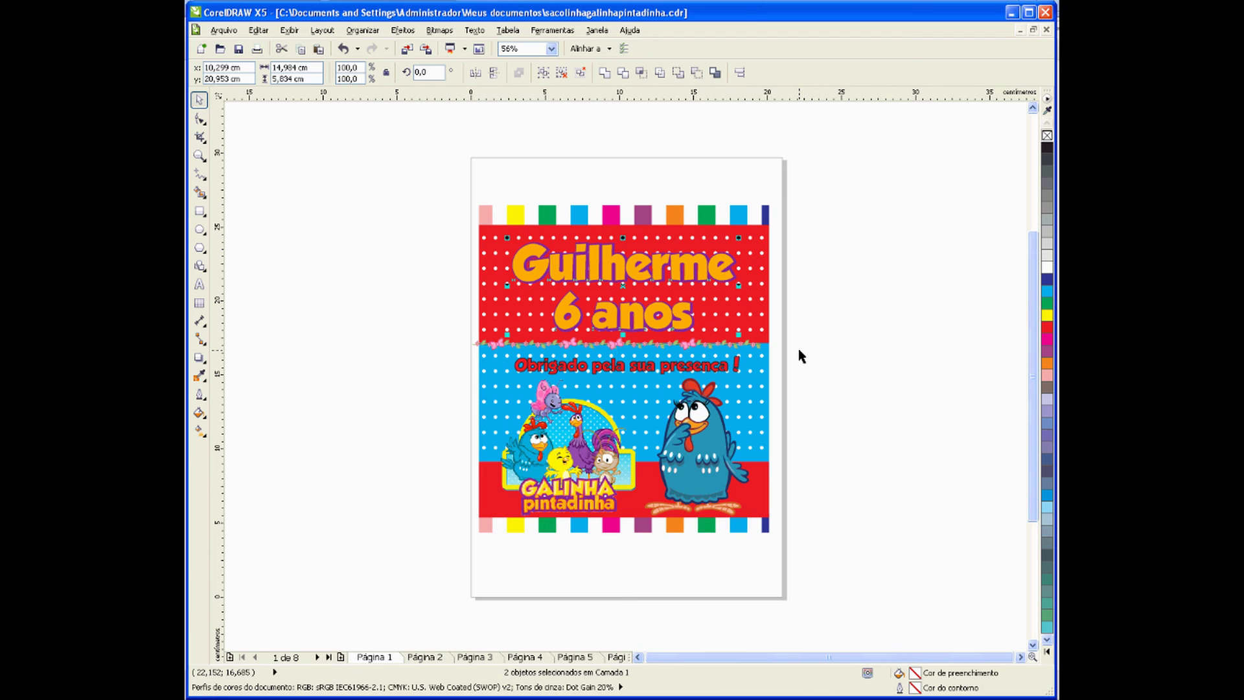
{"action": "key", "text": "ctrl+g"}
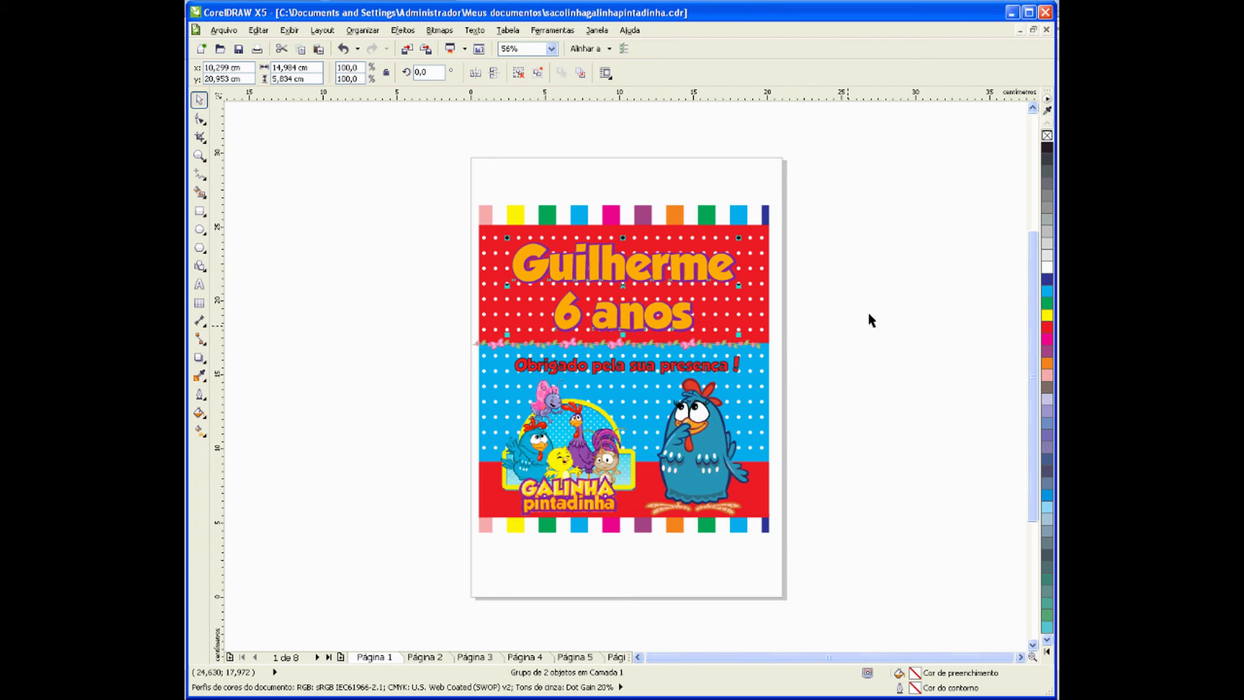
{"action": "left_click", "coordinate": [872, 317]}
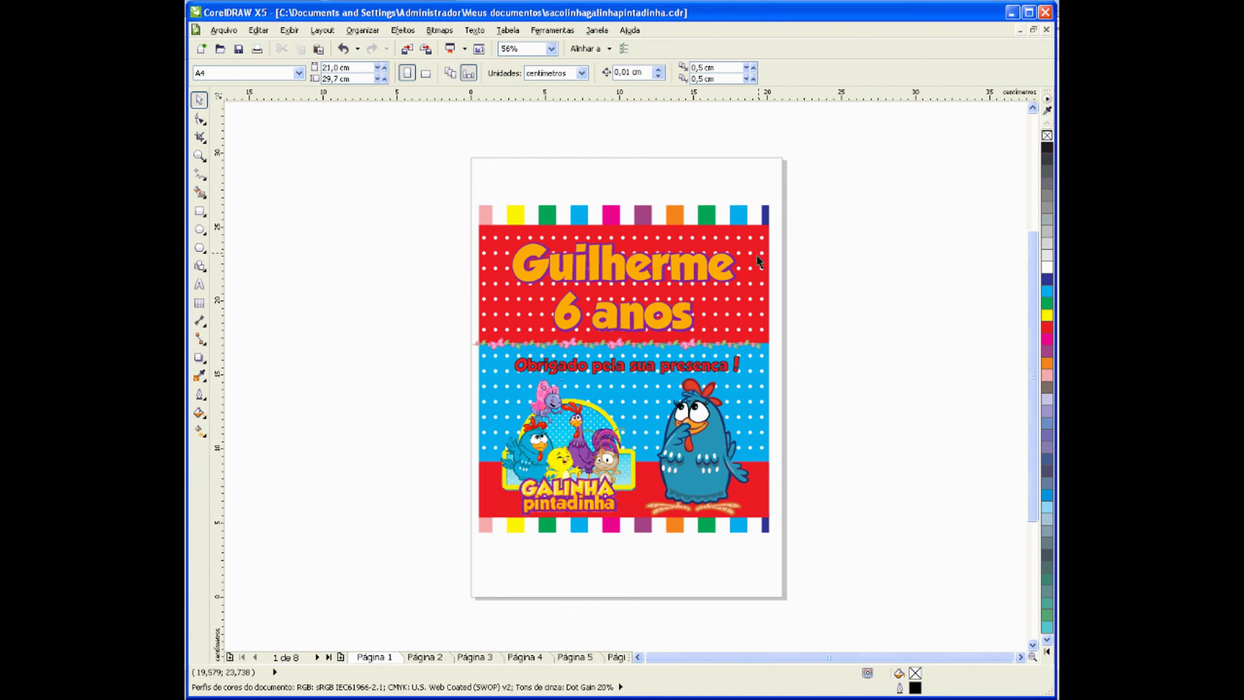
Step: Centre the grouped name and "6 anos" text horizontally on the artwork background
{"action": "left_click", "coordinate": [721, 277]}
{"action": "left_click_drag", "start_coordinate": [670, 236], "coordinate": [612, 275]}
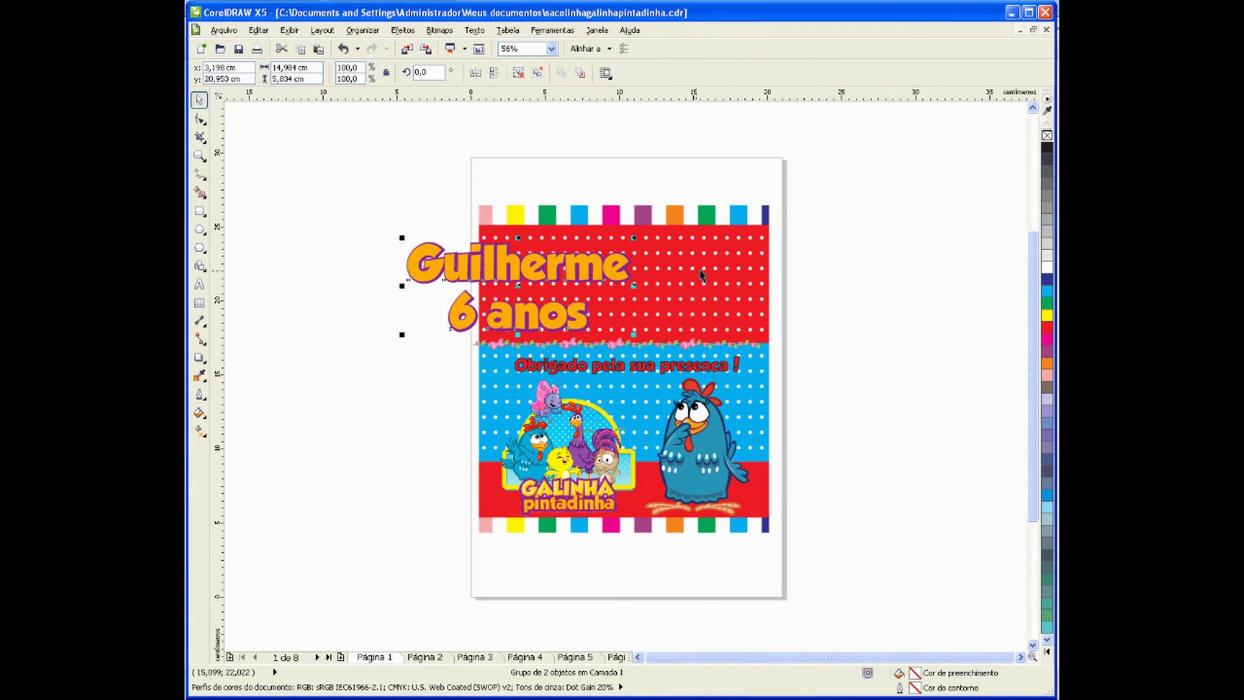
{"action": "left_click", "coordinate": [725, 263], "text": "shift"}
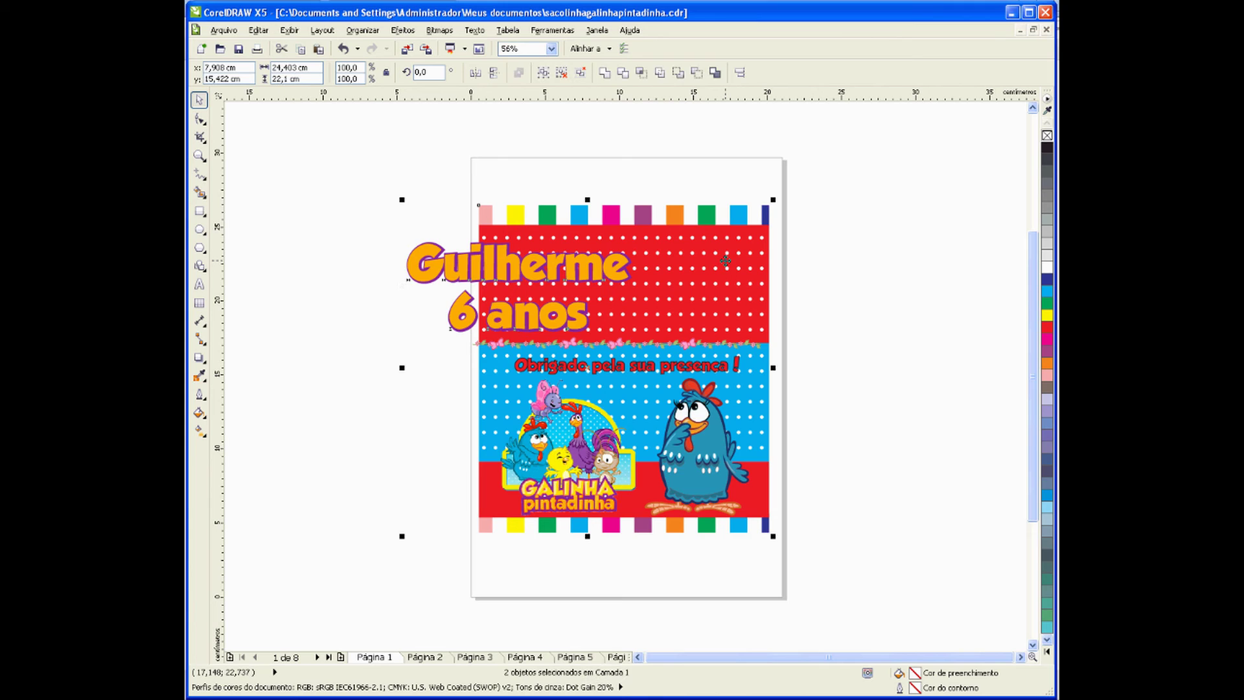
{"action": "key", "text": "c"}
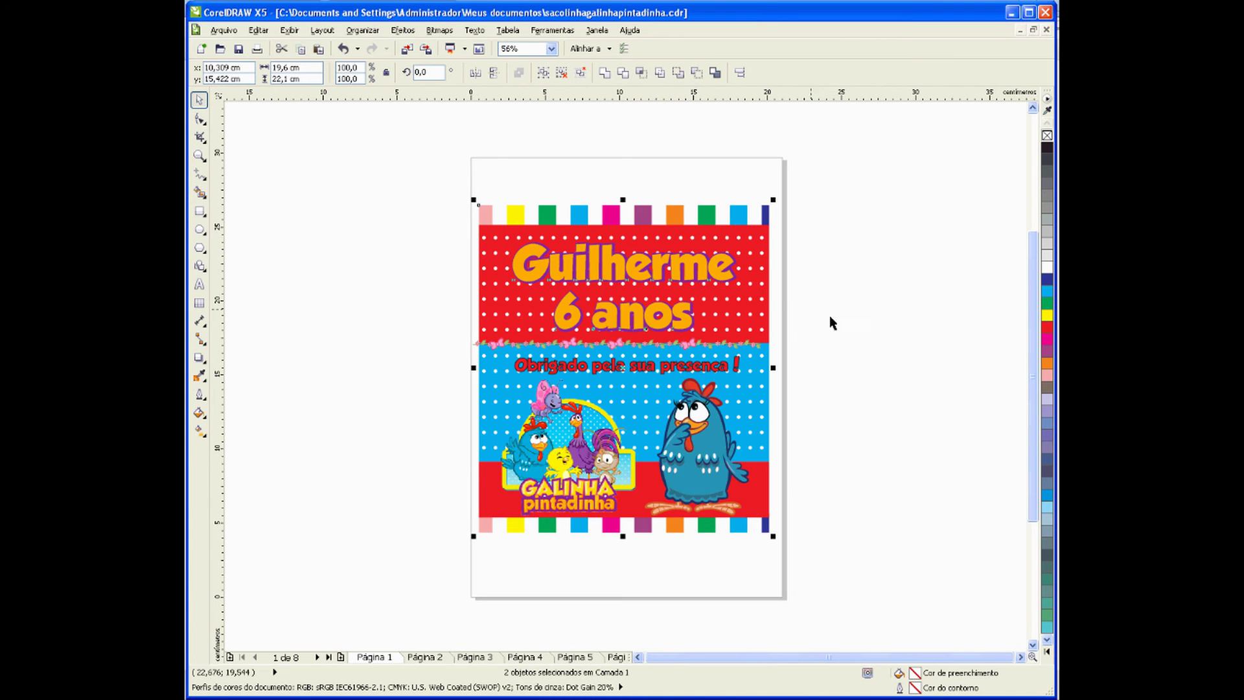
{"action": "left_click", "coordinate": [850, 327]}
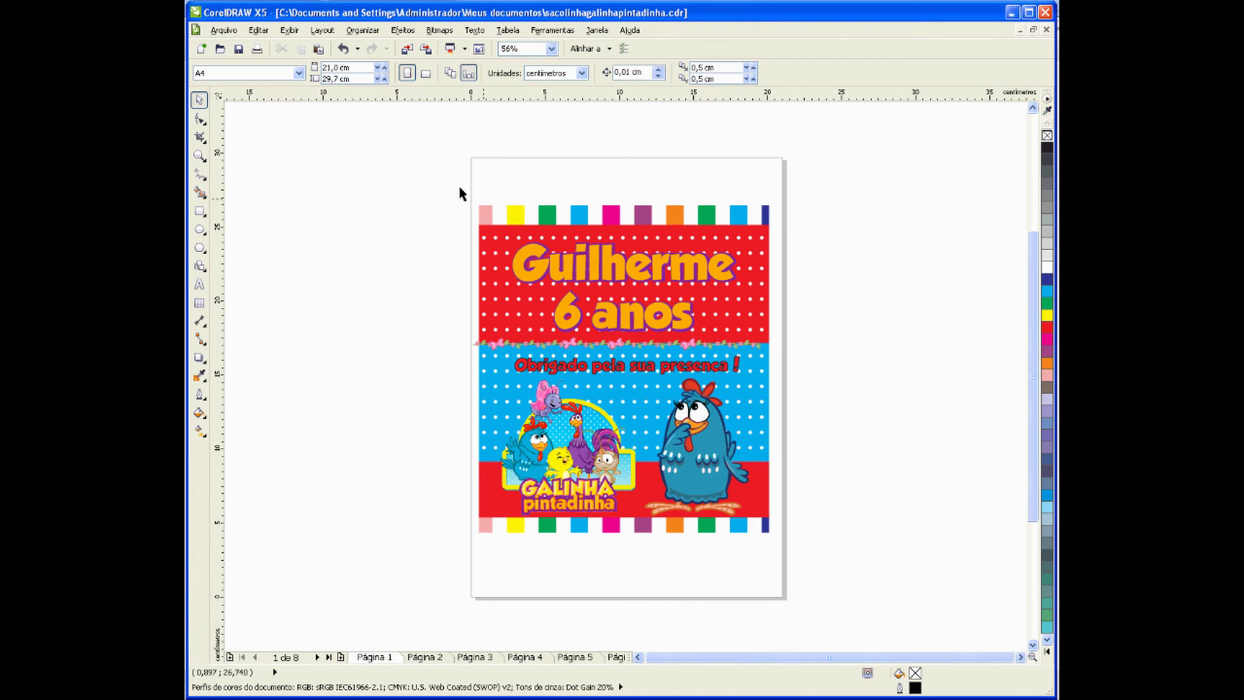
Step: Inspect the page 1 artwork up close and view the sample bag photos on pages 3 and 4
{"action": "left_click", "coordinate": [200, 155]}
{"action": "left_click", "coordinate": [241, 153]}
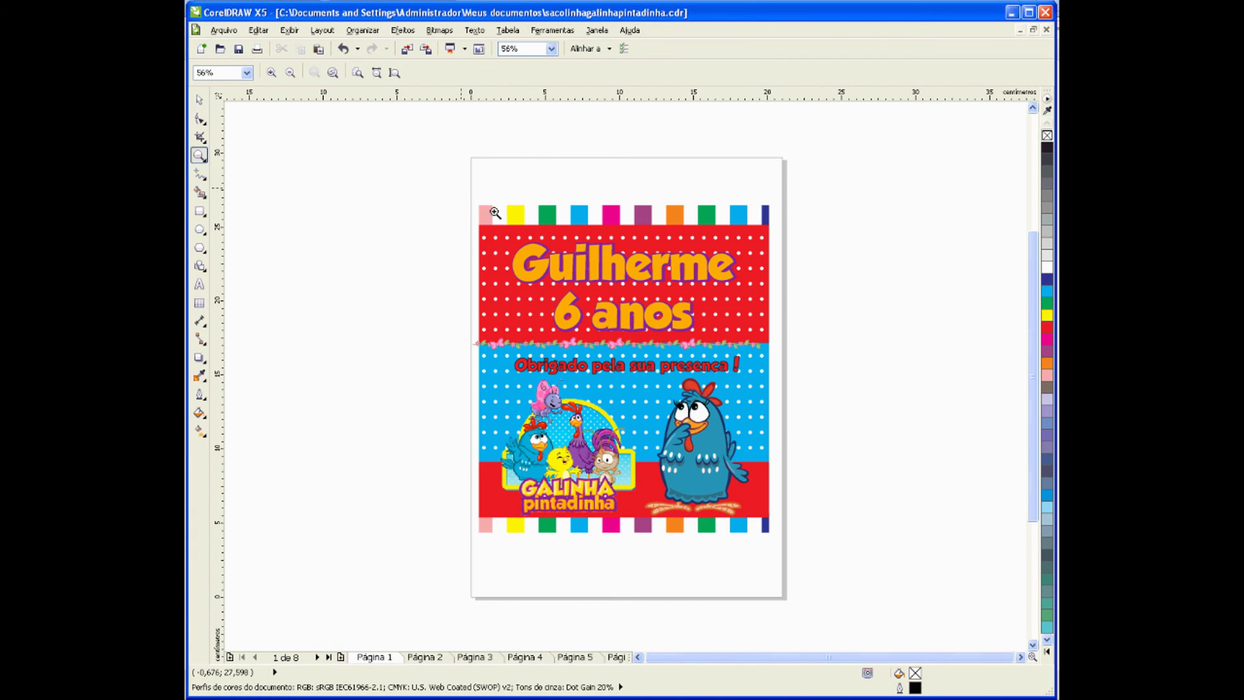
{"action": "left_click_drag", "start_coordinate": [494, 213], "coordinate": [785, 546]}
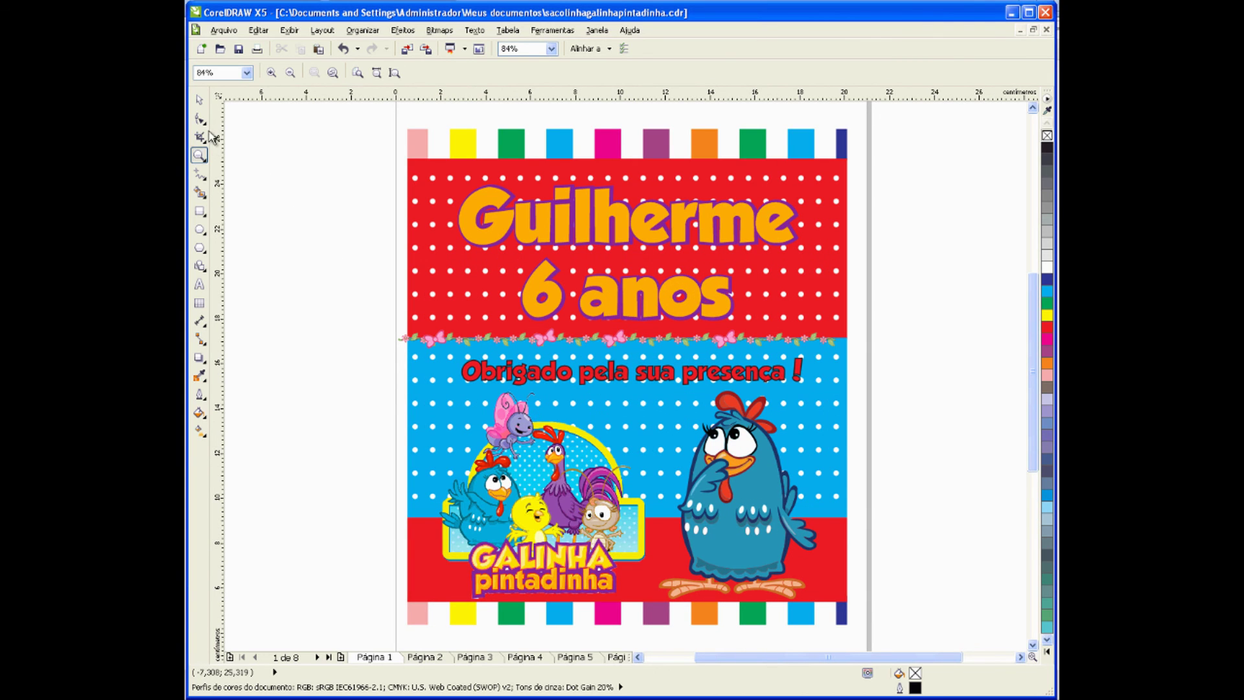
{"action": "left_click", "coordinate": [200, 99]}
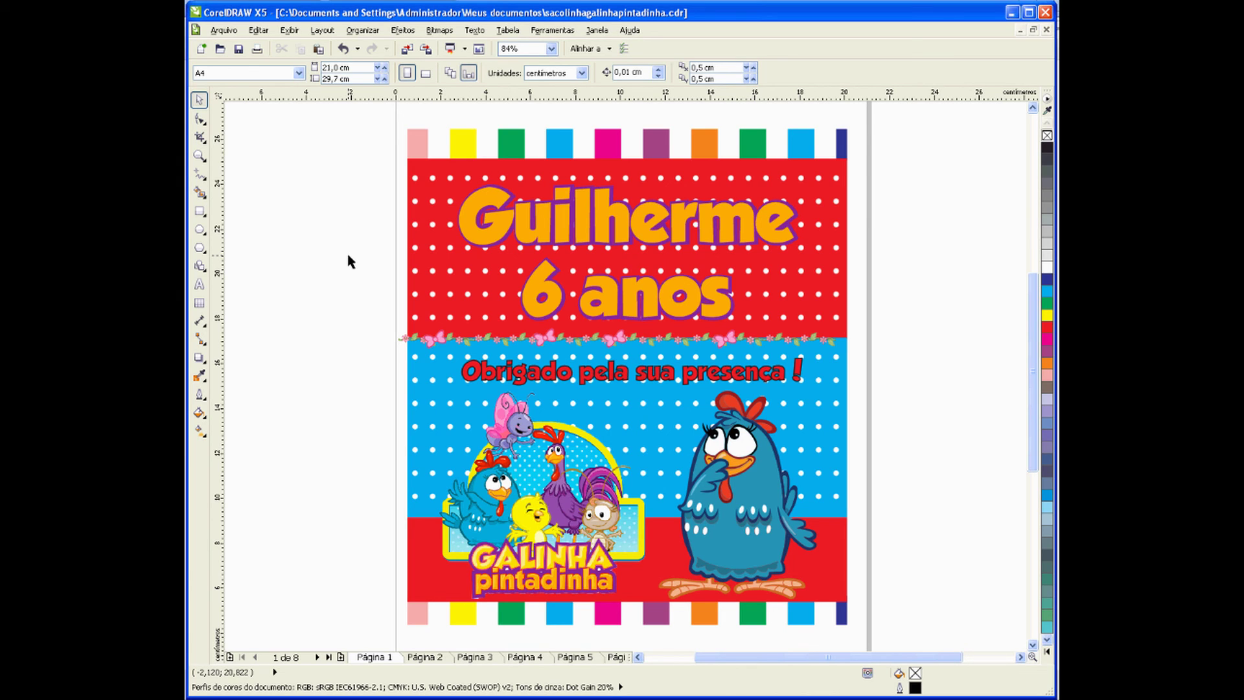
{"action": "key", "text": "F3"}
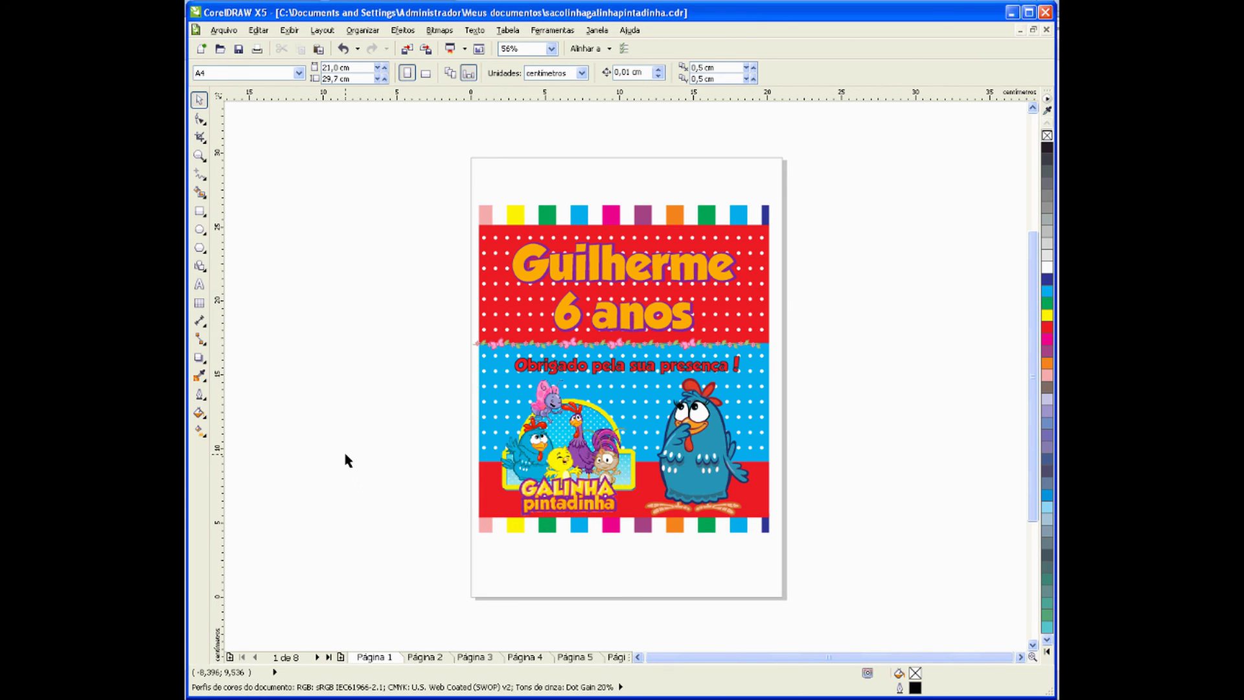
{"action": "left_click", "coordinate": [476, 657]}
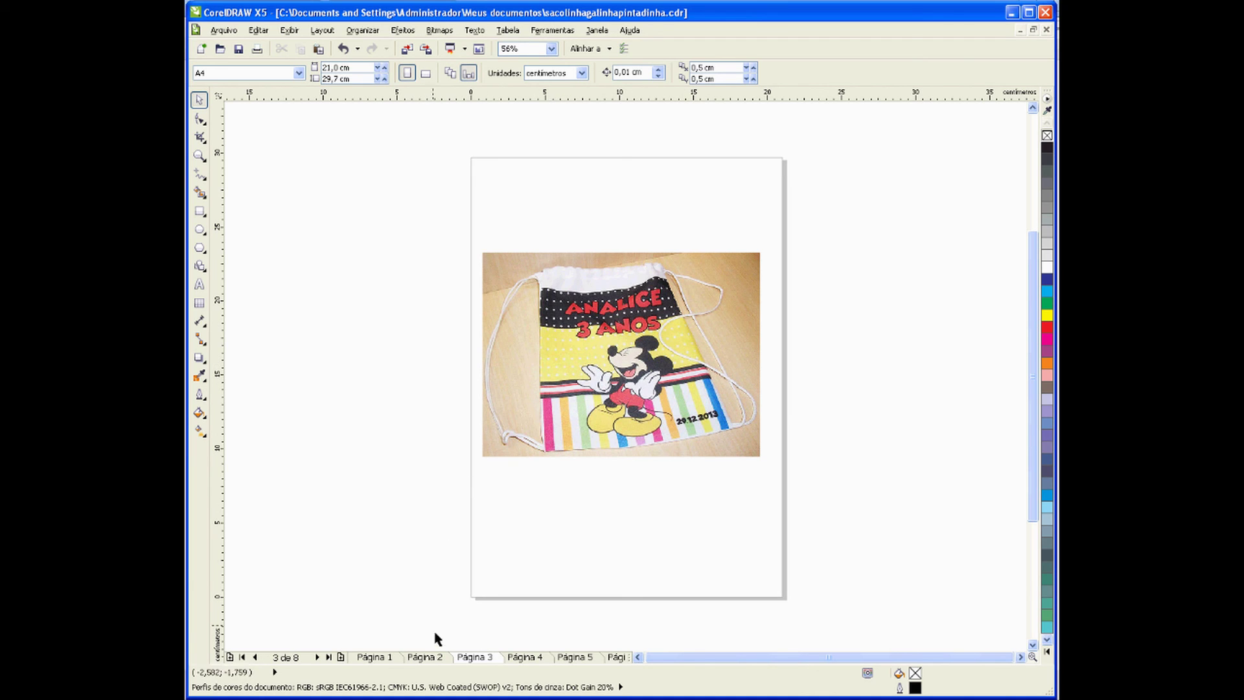
{"action": "left_click", "coordinate": [525, 657]}
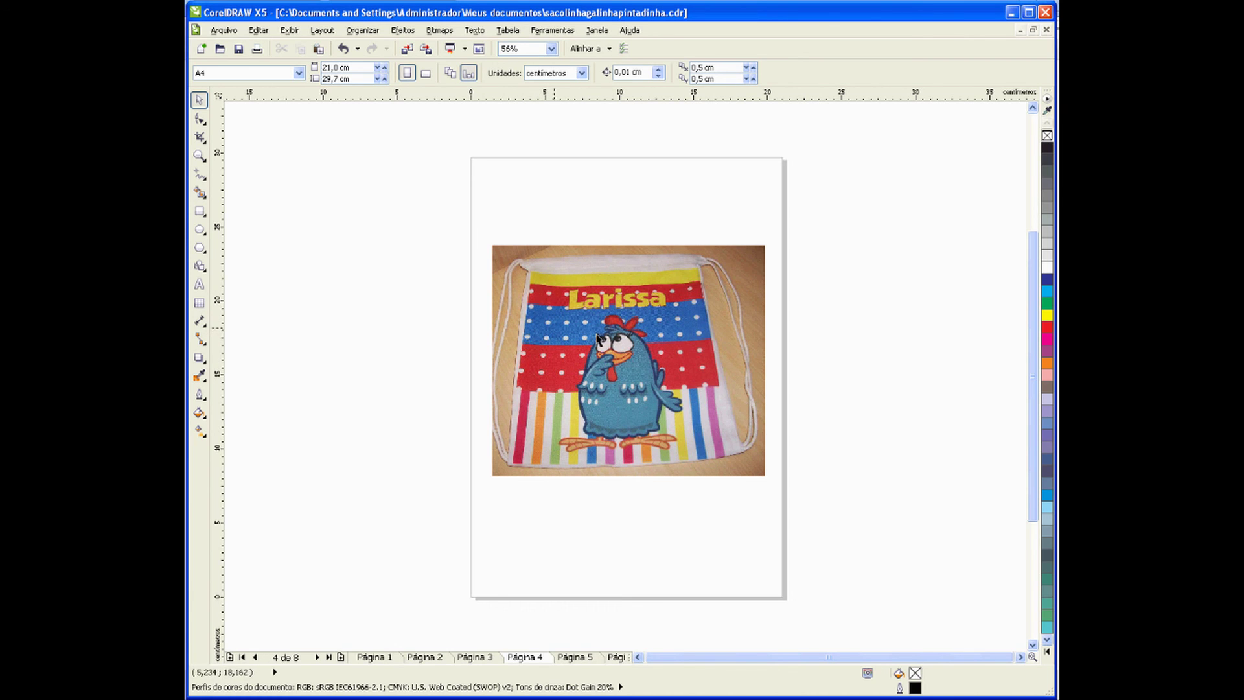
Step: View the sample drawstring bag photos on pages 5 to 8
{"action": "left_click", "coordinate": [573, 657]}
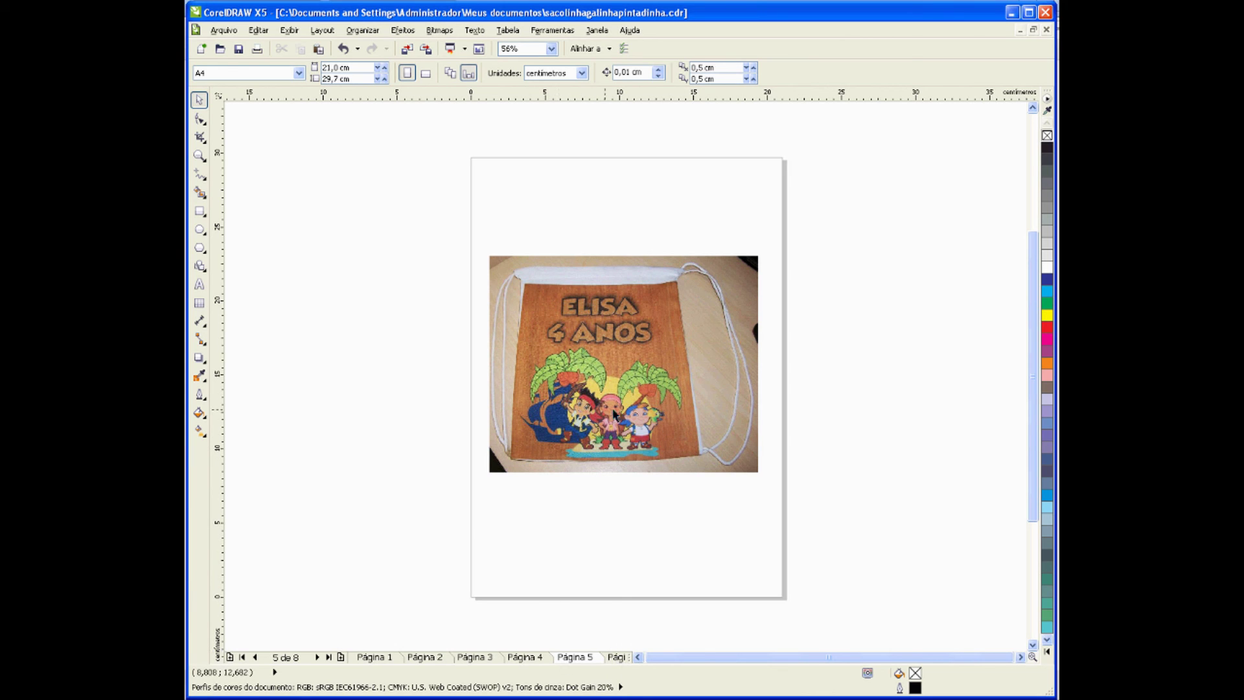
{"action": "left_click", "coordinate": [618, 657]}
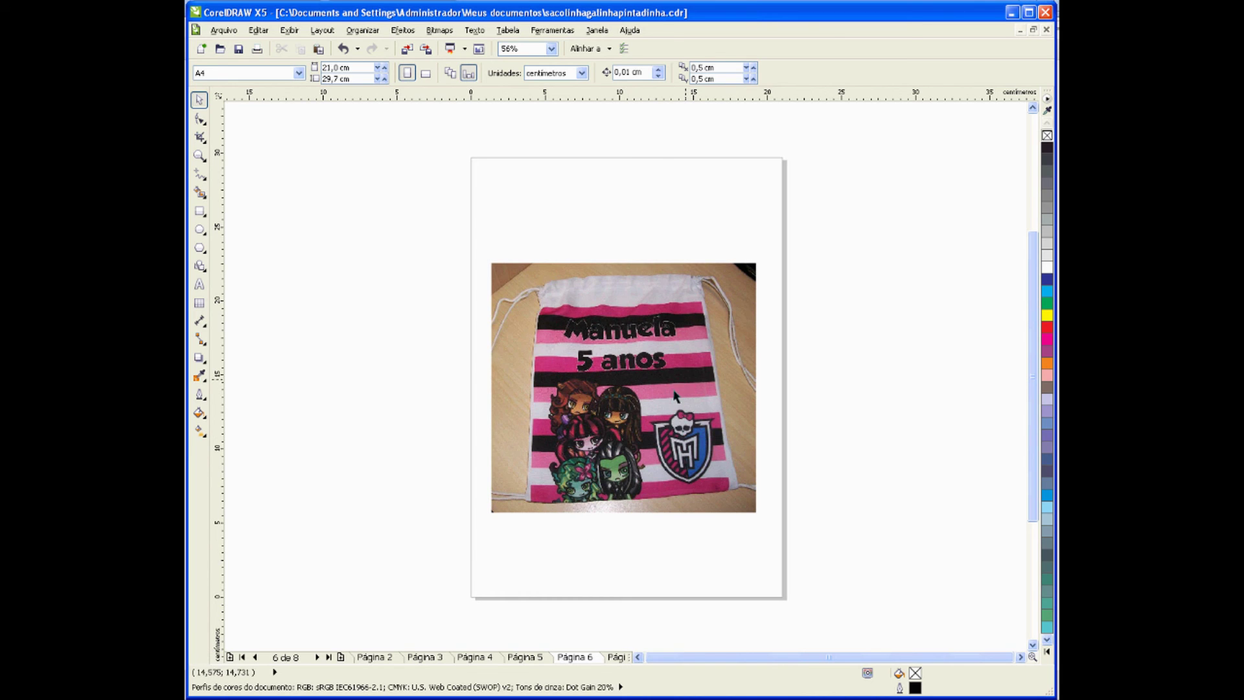
{"action": "left_click", "coordinate": [617, 656]}
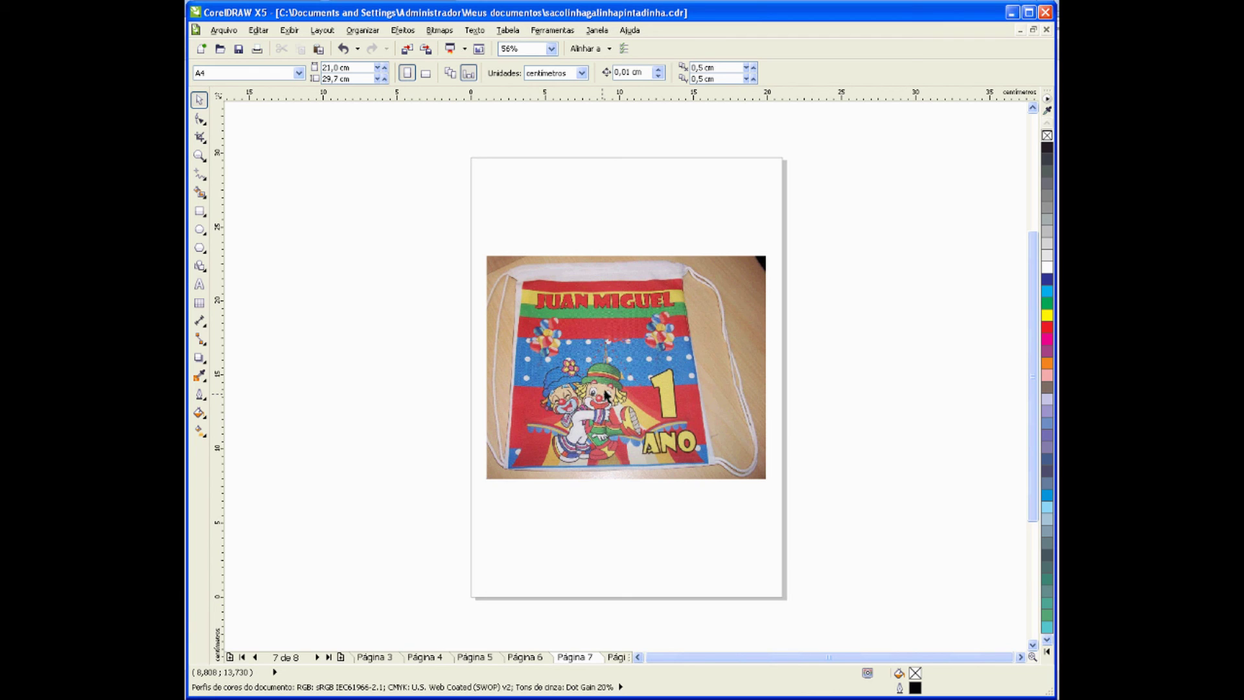
{"action": "left_click", "coordinate": [681, 406]}
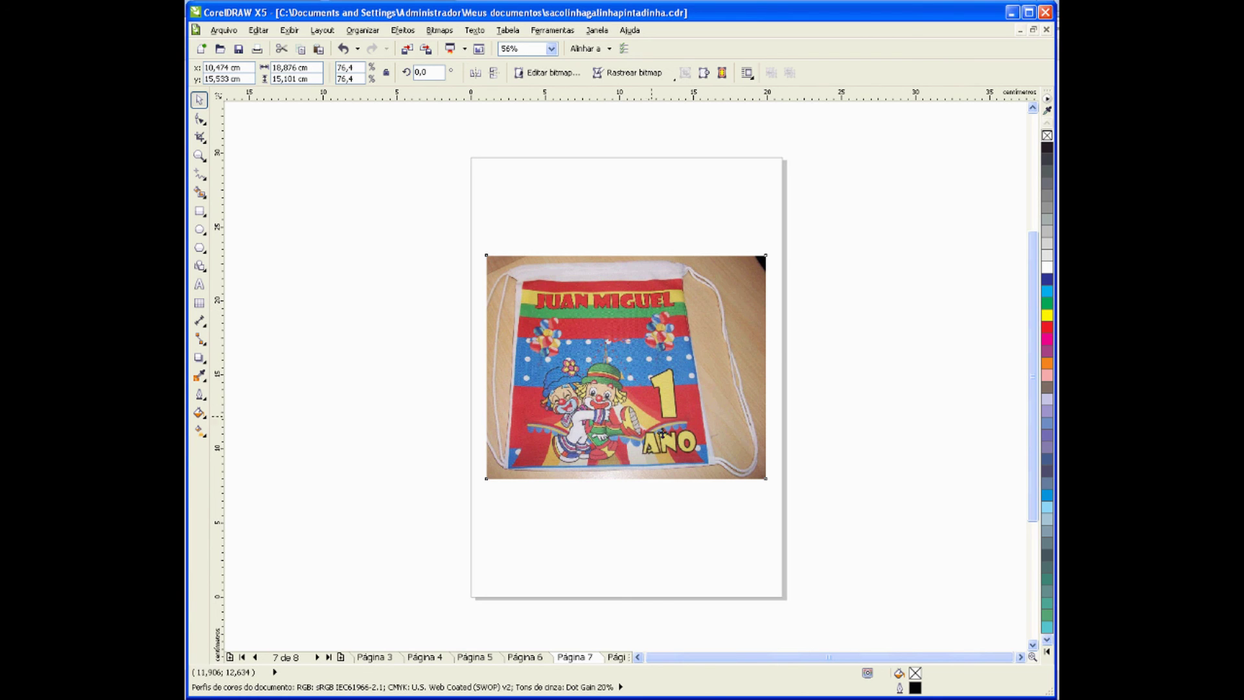
{"action": "left_click", "coordinate": [614, 656]}
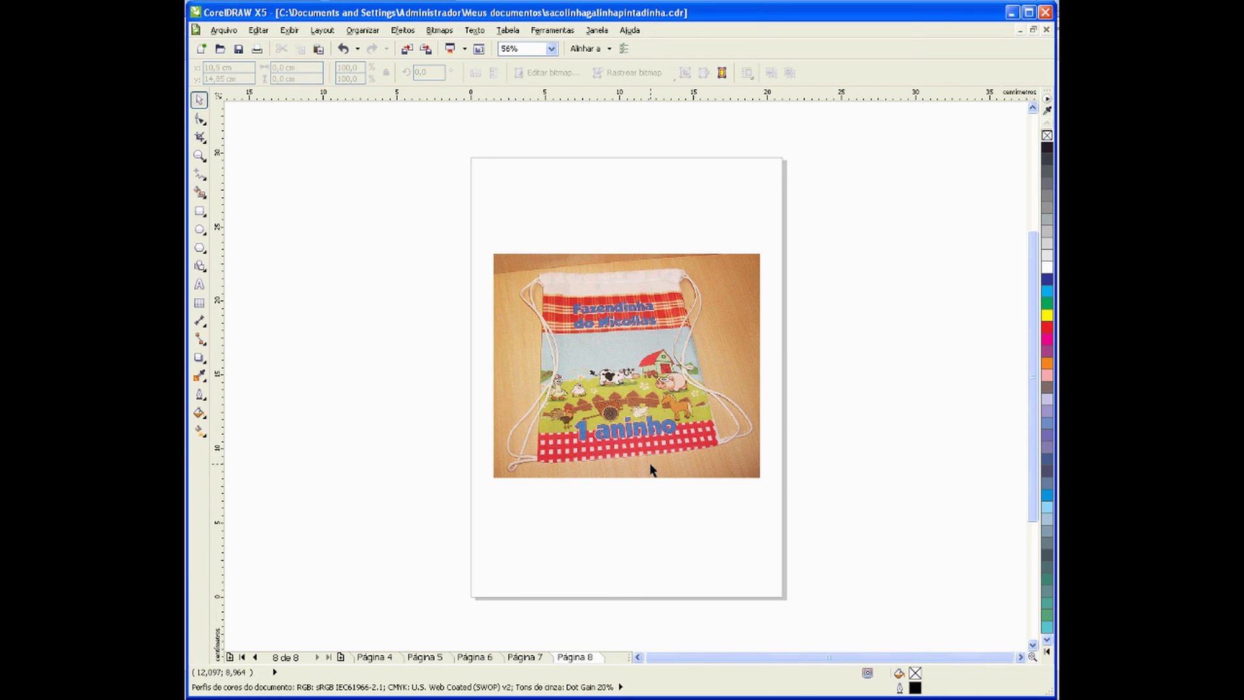
Step: Go back through the pages to compare the two Galinha Pintadinha artworks on pages 1 and 2
{"action": "left_click", "coordinate": [484, 658]}
{"action": "key", "text": "Page_Down"}
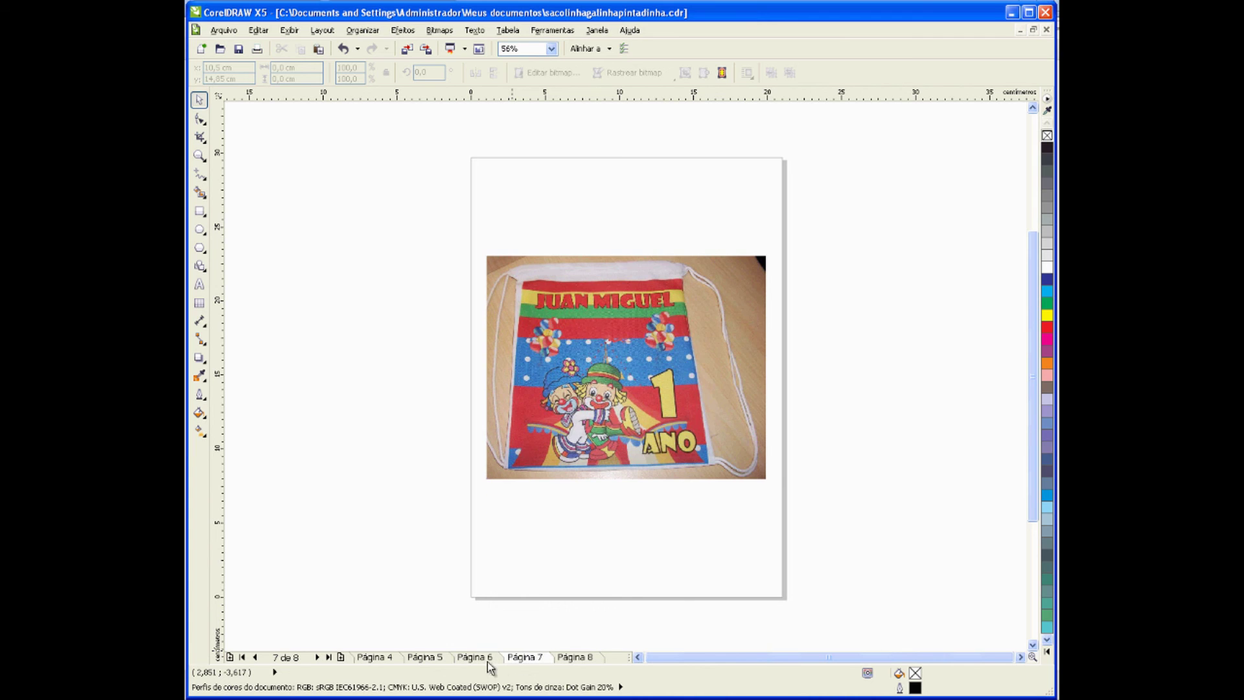
{"action": "left_click", "coordinate": [417, 659]}
{"action": "left_click", "coordinate": [391, 659]}
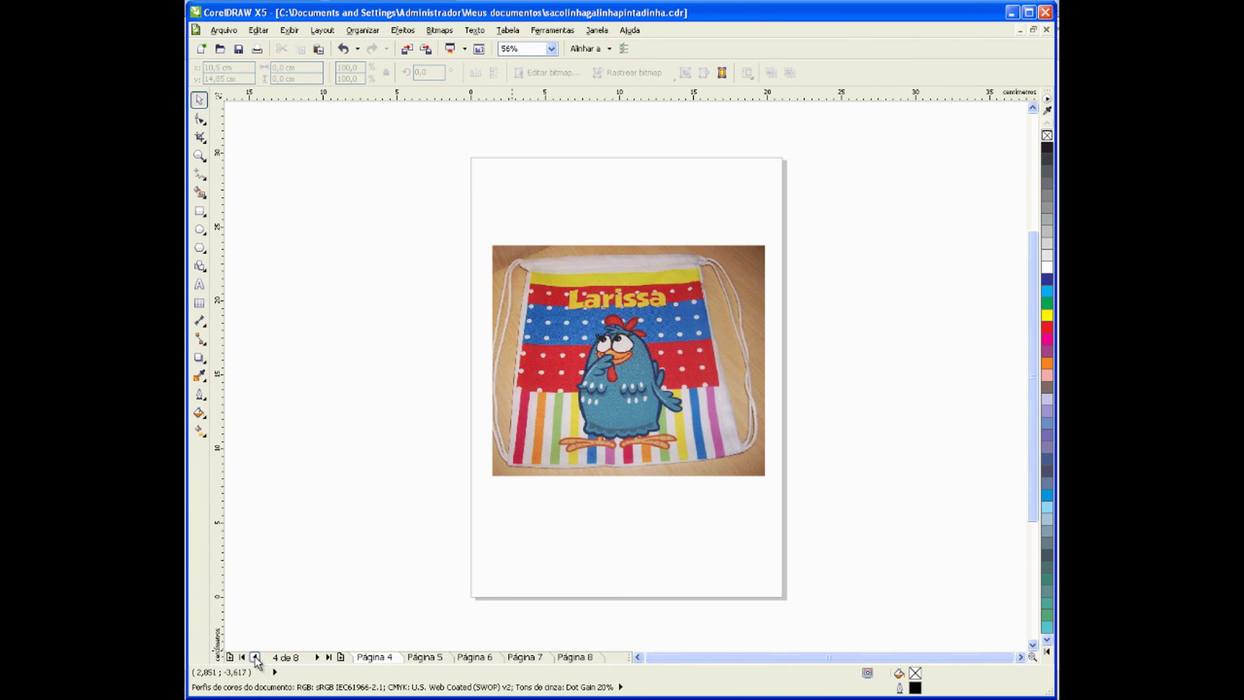
{"action": "left_click", "coordinate": [255, 657]}
{"action": "left_click", "coordinate": [254, 657]}
{"action": "left_click", "coordinate": [256, 657]}
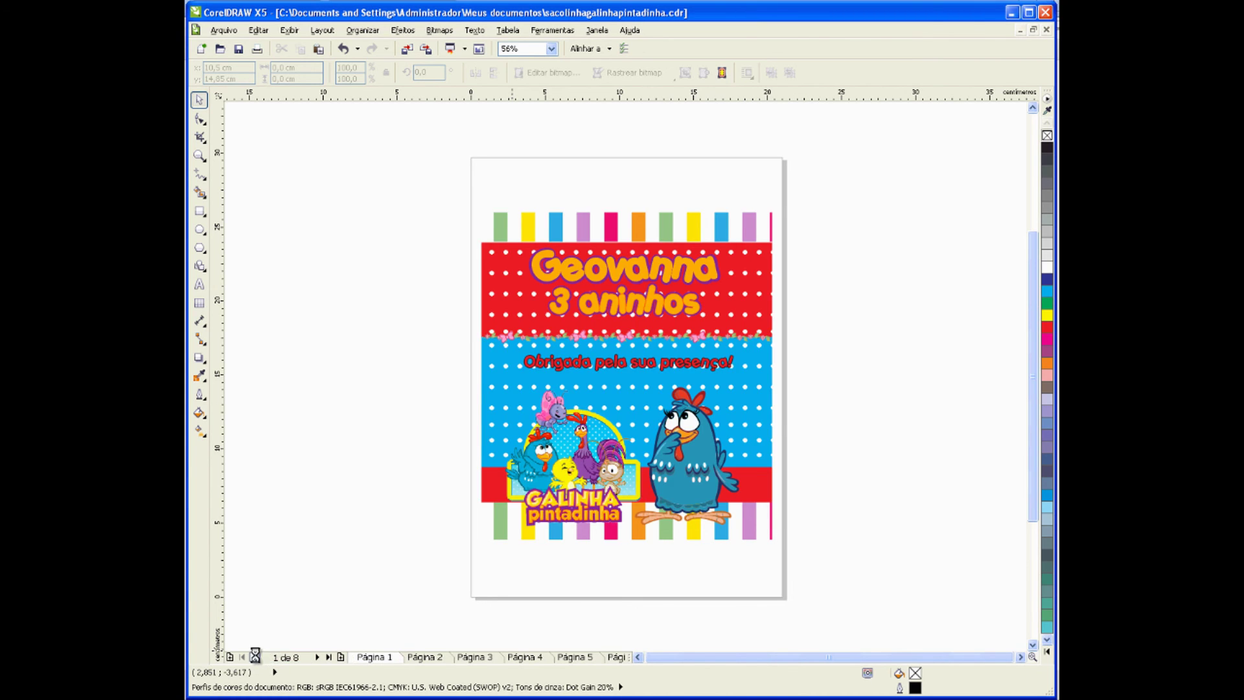
{"action": "left_click", "coordinate": [425, 657]}
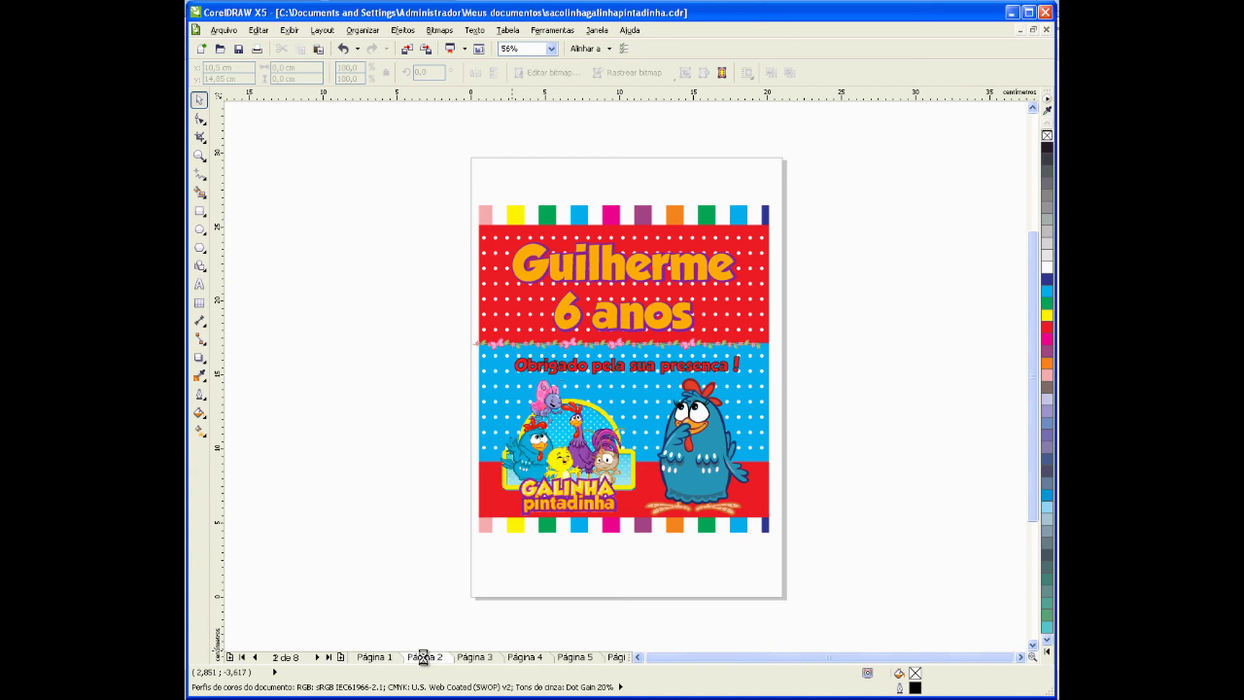
{"action": "left_click", "coordinate": [479, 658]}
Step: Move the flat bag photo on page 4 to the page's upper part and paste the closed "2 aninhos" bag photo beside it
{"action": "left_click", "coordinate": [522, 658]}
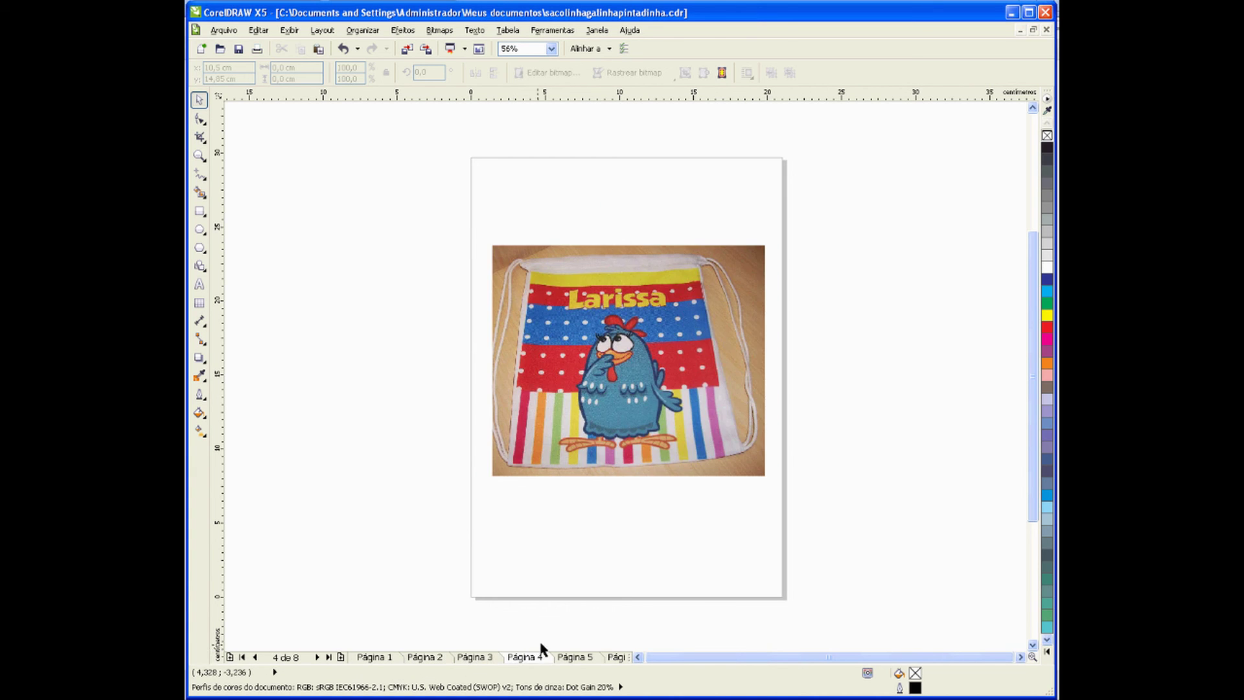
{"action": "left_click_drag", "start_coordinate": [622, 459], "coordinate": [618, 381]}
{"action": "left_click", "coordinate": [422, 334]}
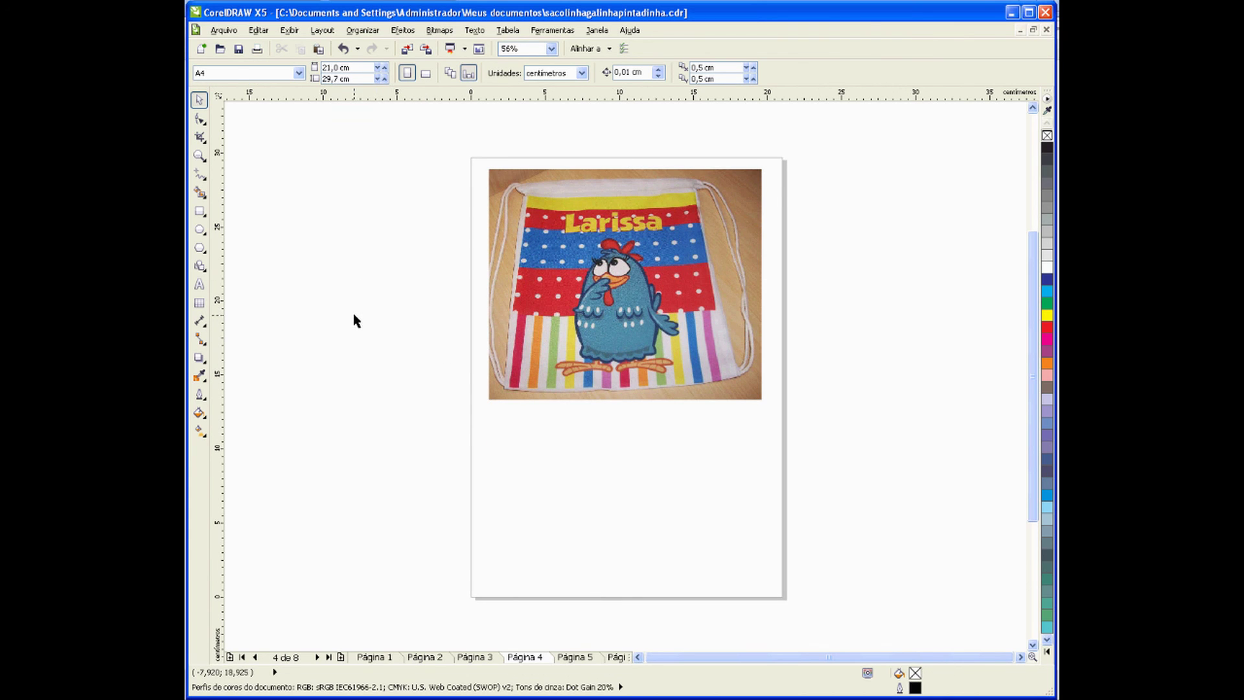
{"action": "key", "text": "ctrl+v"}
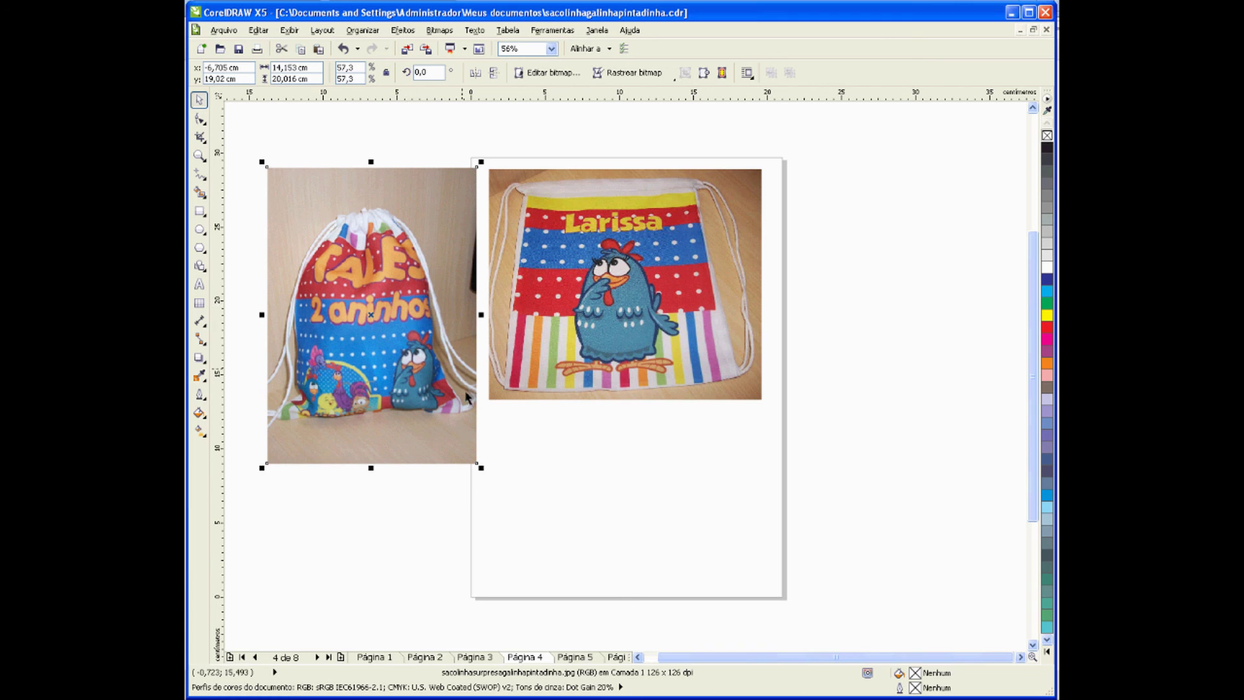